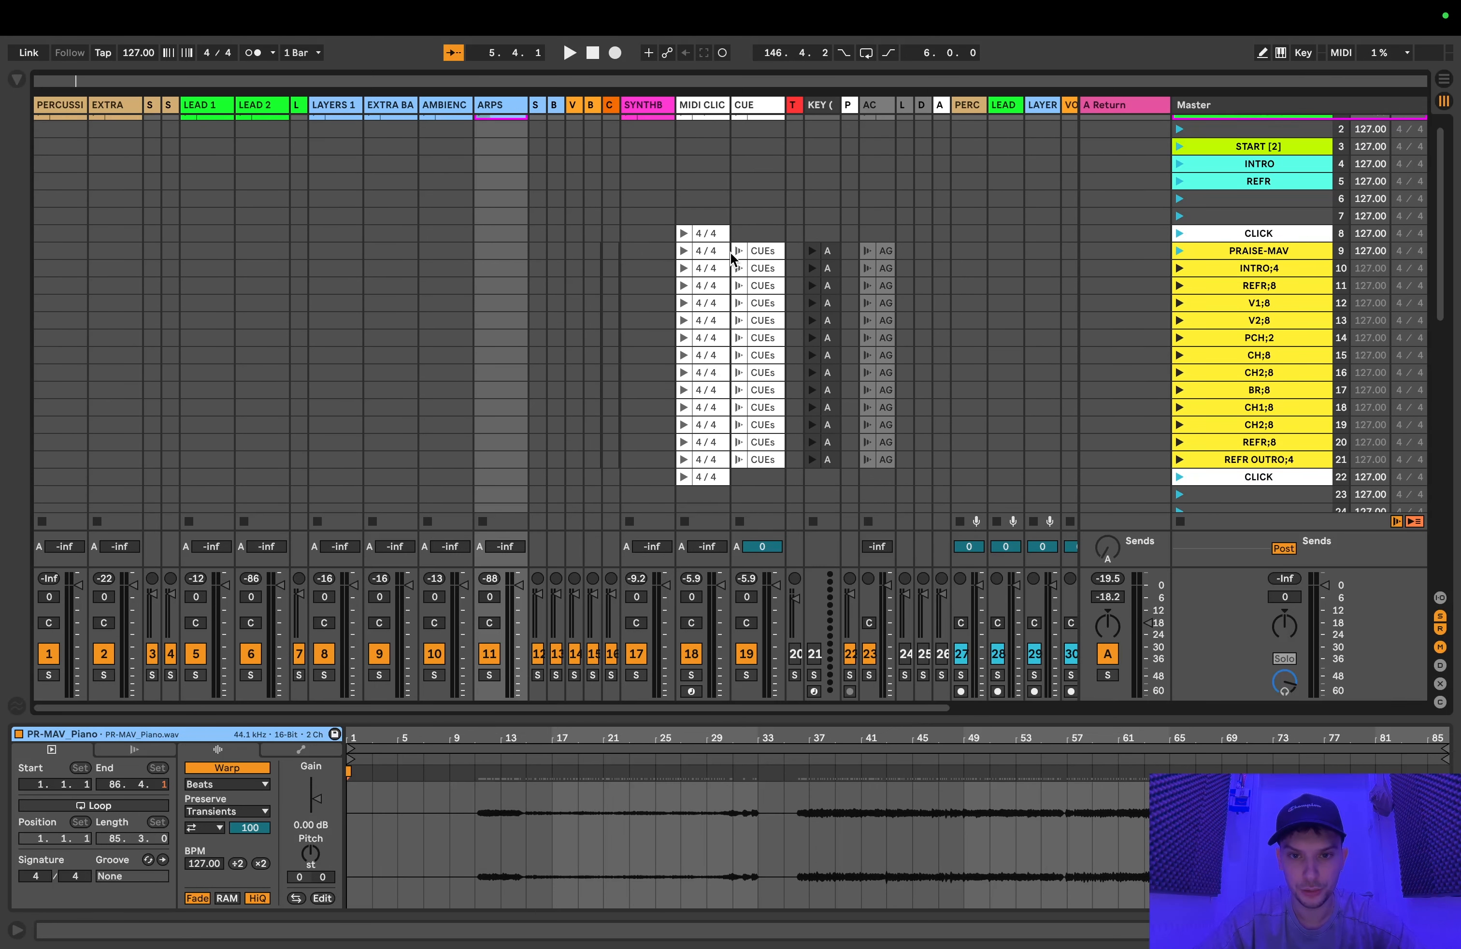
# Step: Examine the CUEs clip in the lower PRAISE-MAV scene, along with the PRAISE-MAV and INTRO;4 scenes
pyautogui.scroll(-10, 715, 247)
pyautogui.click(758, 273)
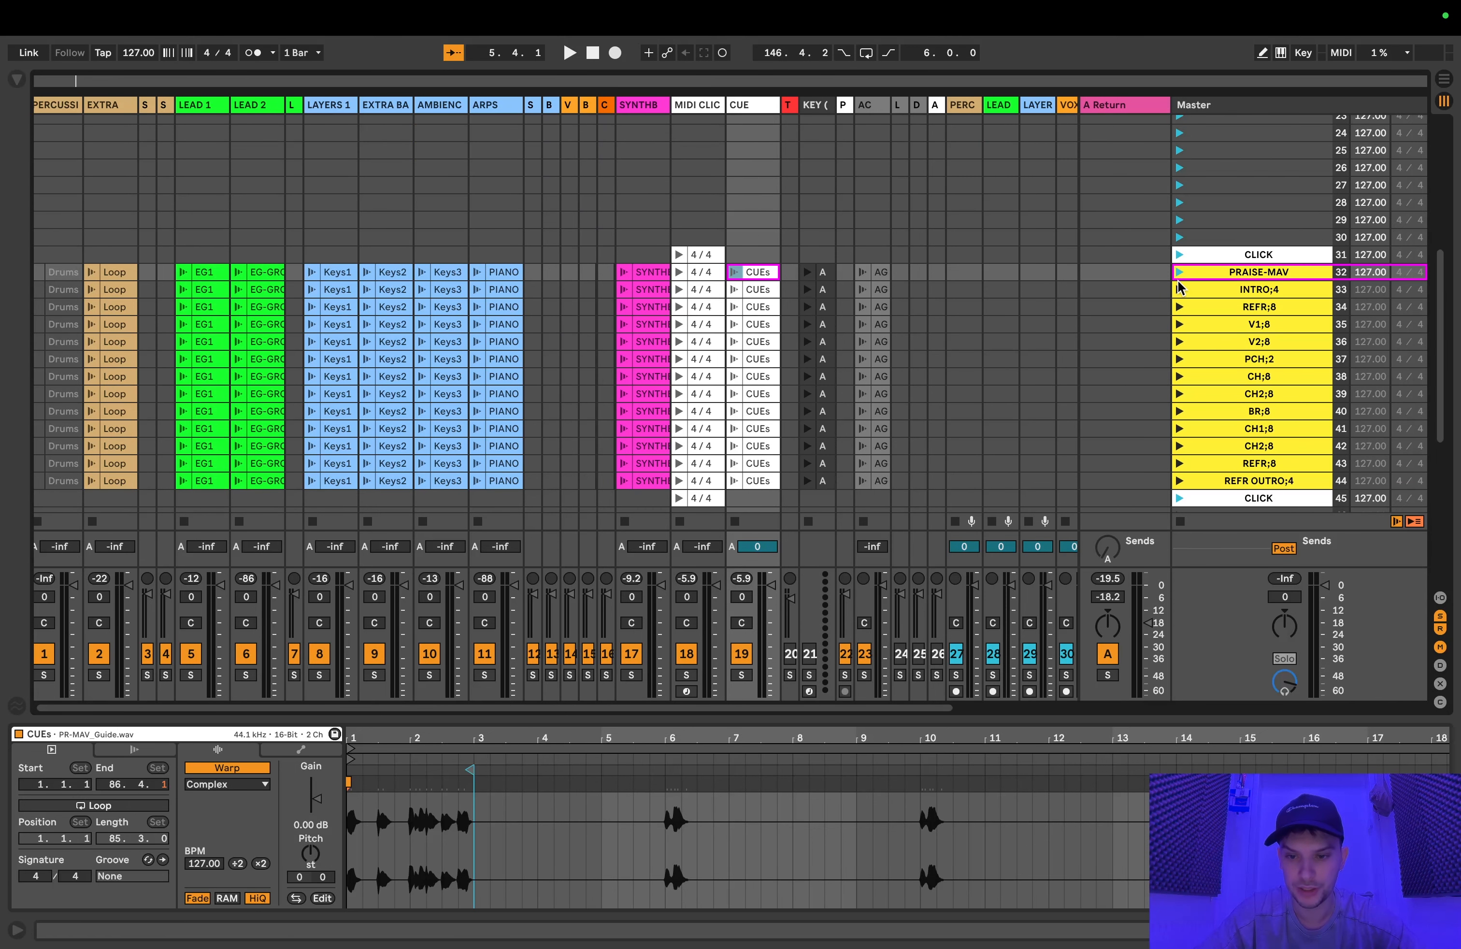
pyautogui.scroll(-2, 1192, 284)
pyautogui.click(1242, 234)
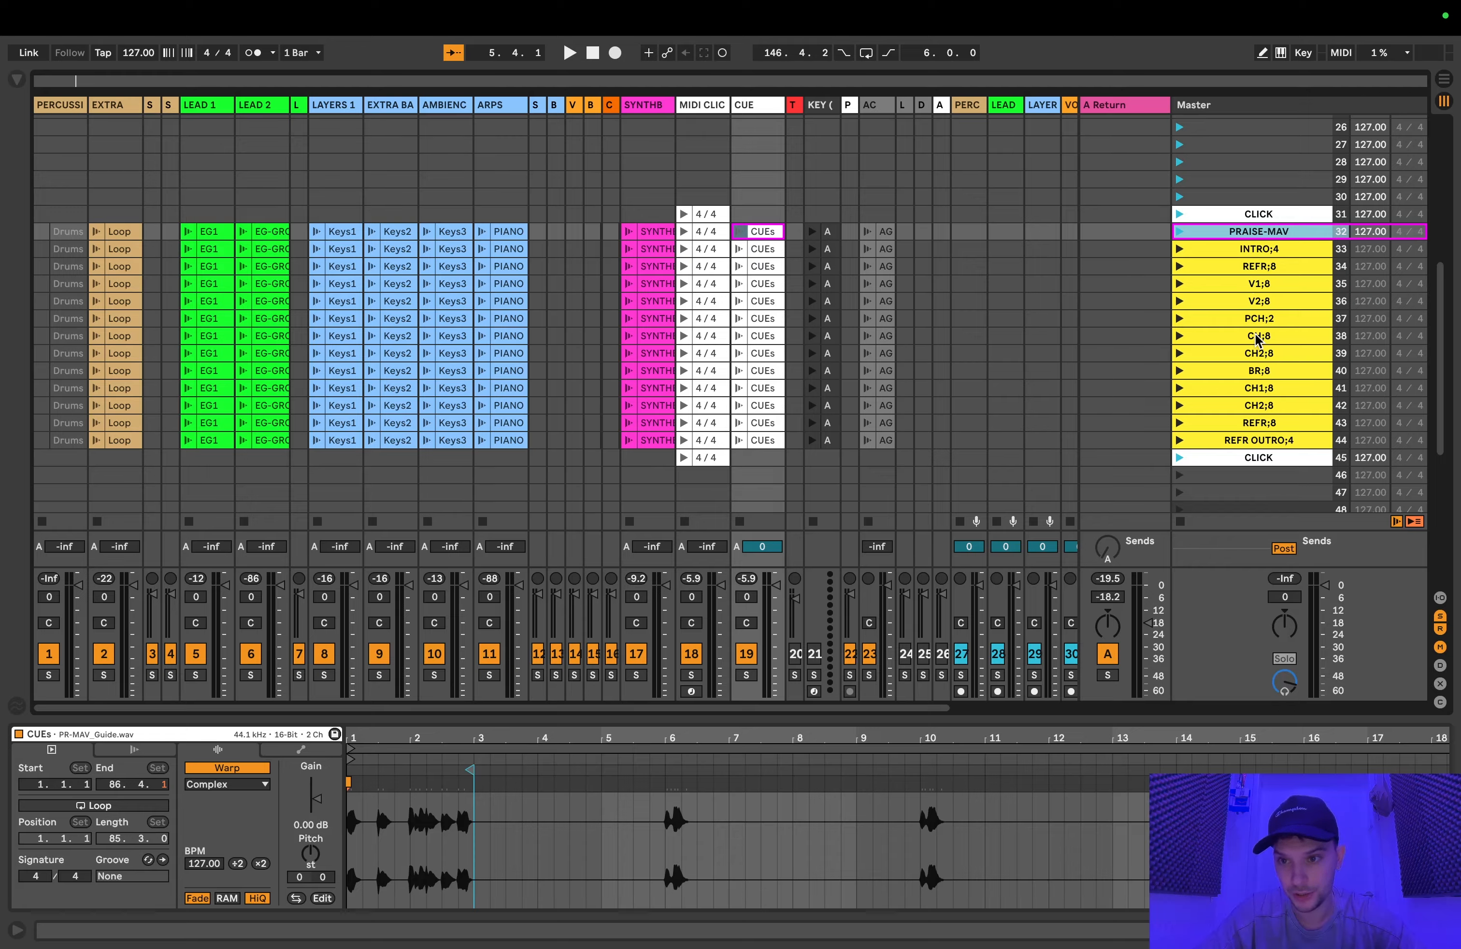
pyautogui.click(1260, 250)
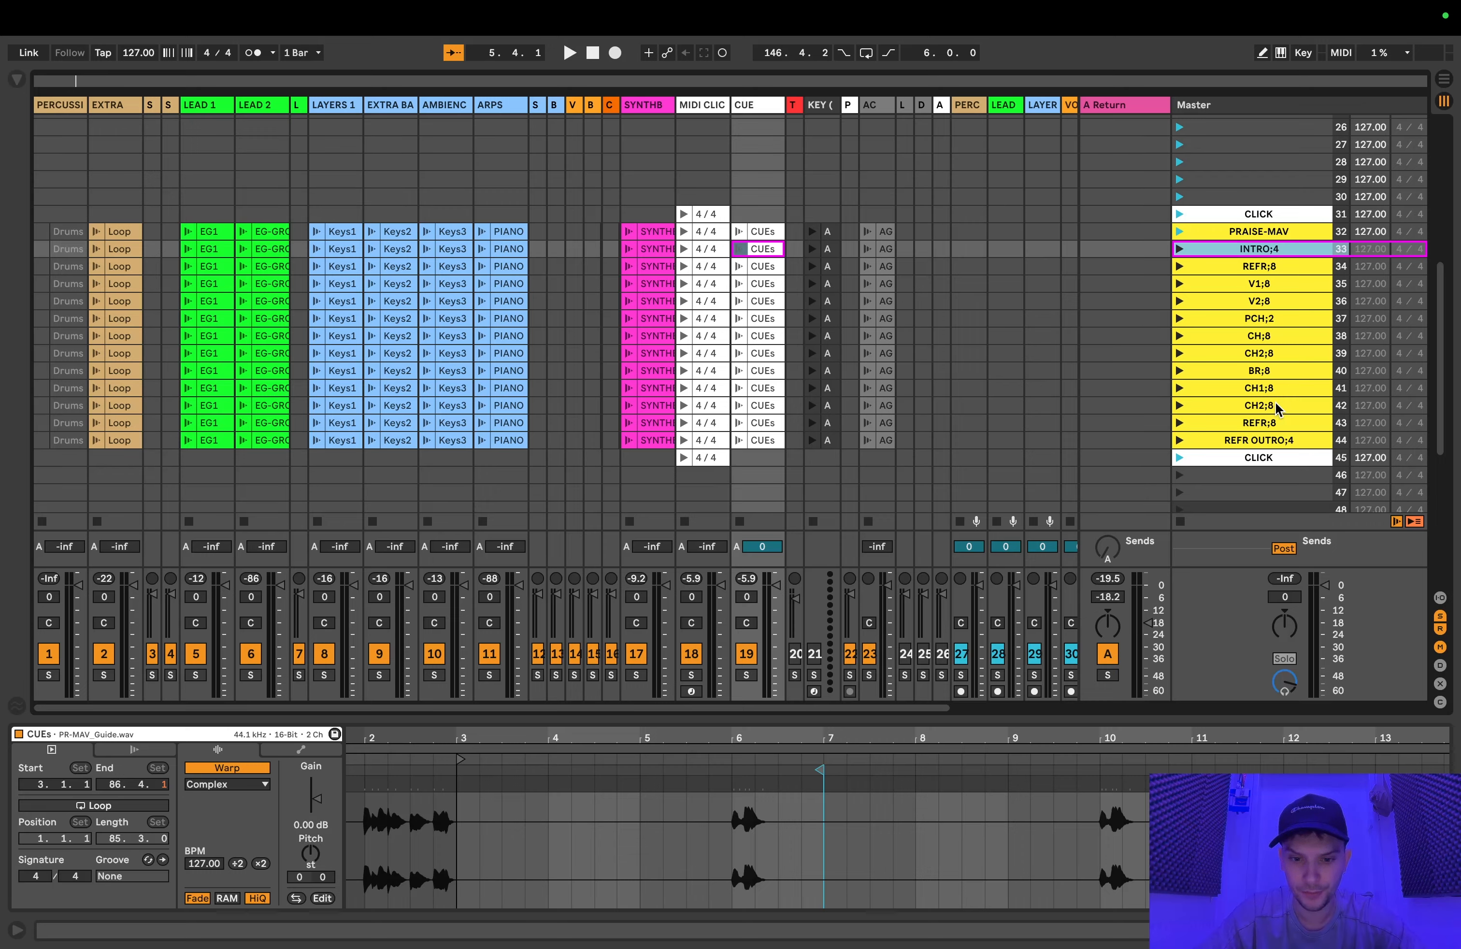
# Step: Compare the start points of the PIANO clips on the ARPS track across the song-section scenes from PRAISE-MAV to CH1;8
pyautogui.click(508, 234)
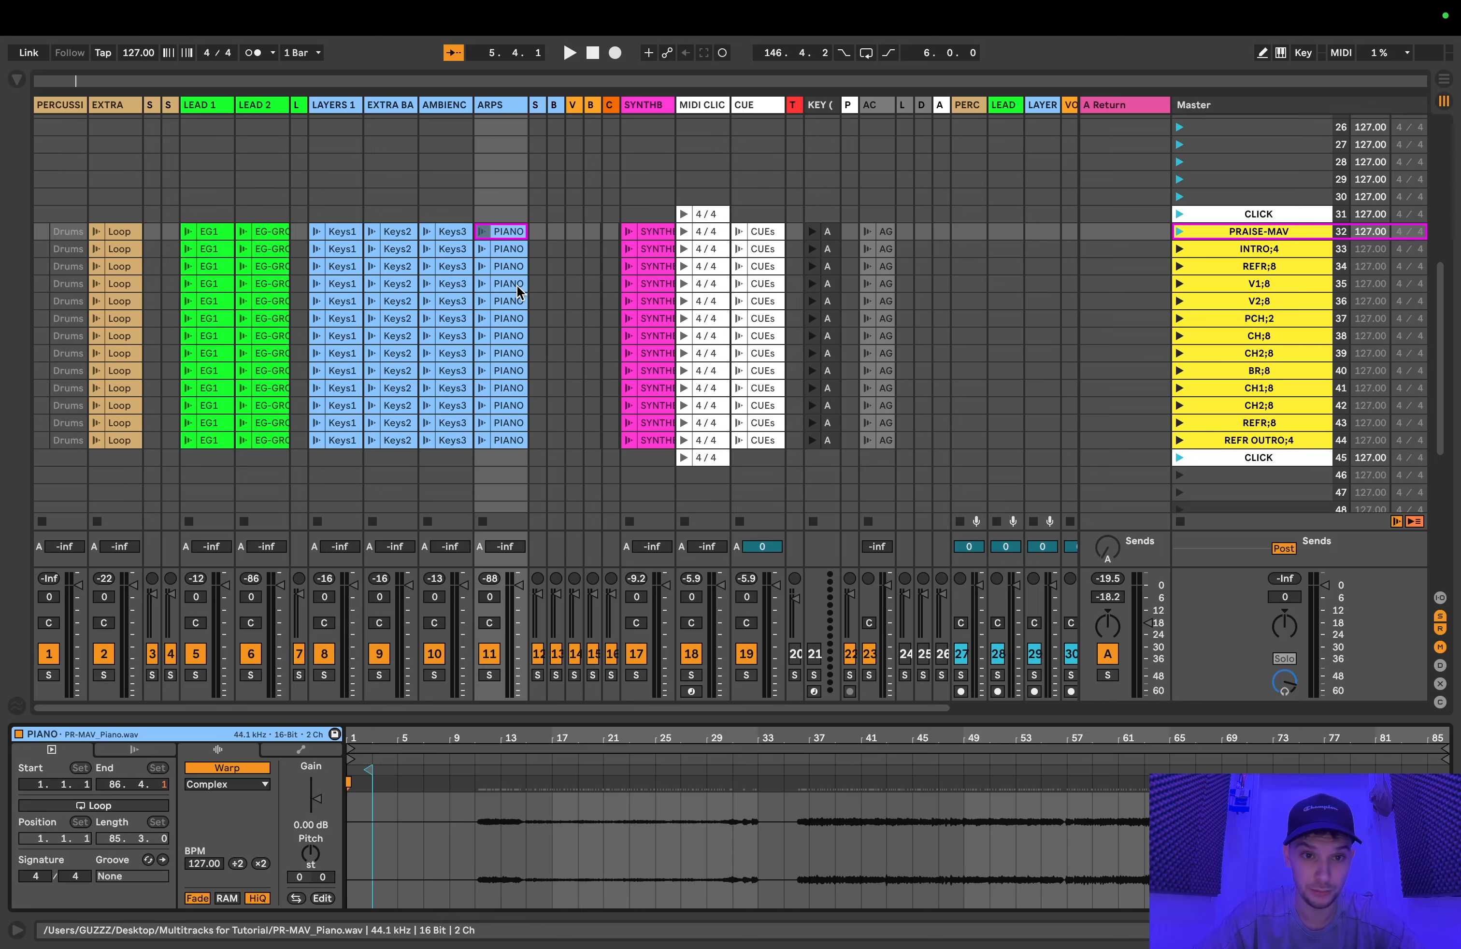
pyautogui.click(510, 267)
pyautogui.click(510, 250)
pyautogui.click(512, 301)
pyautogui.click(512, 333)
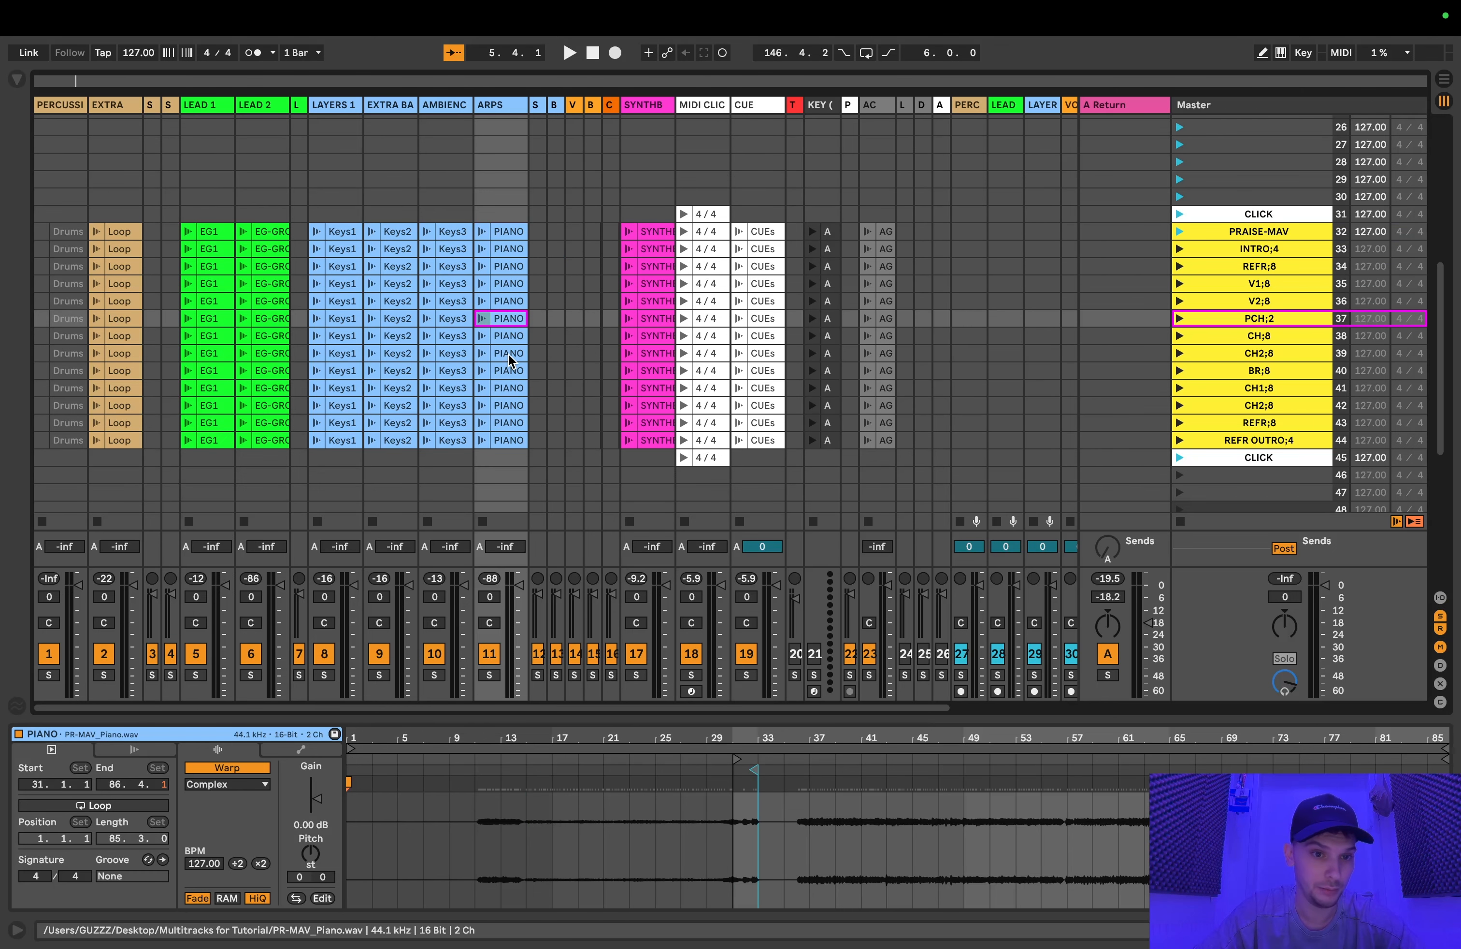
pyautogui.click(511, 355)
pyautogui.click(511, 387)
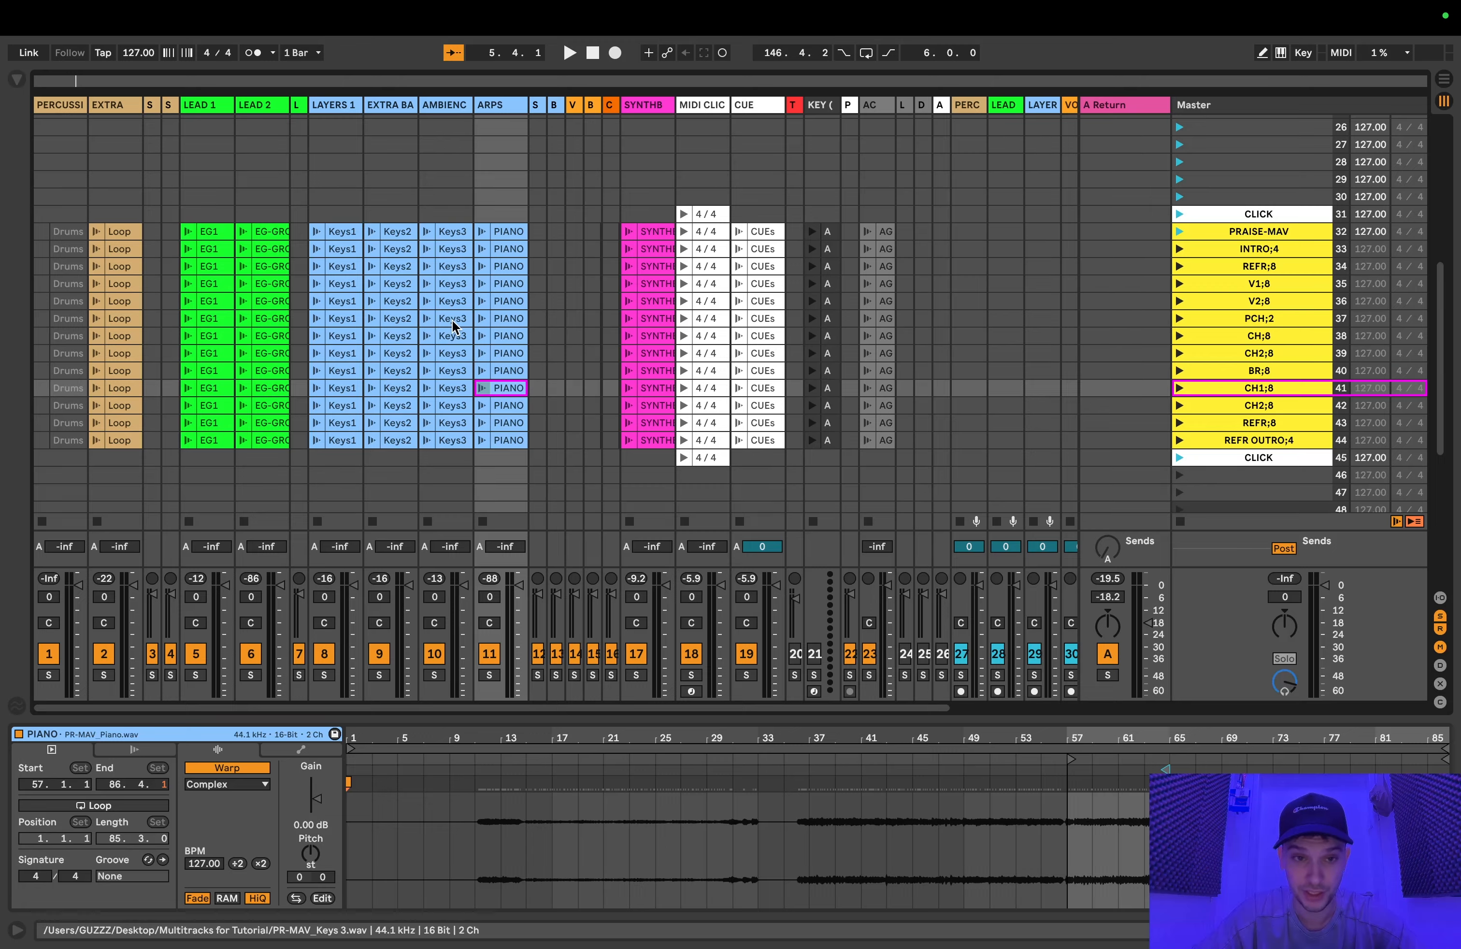
pyautogui.click(522, 284)
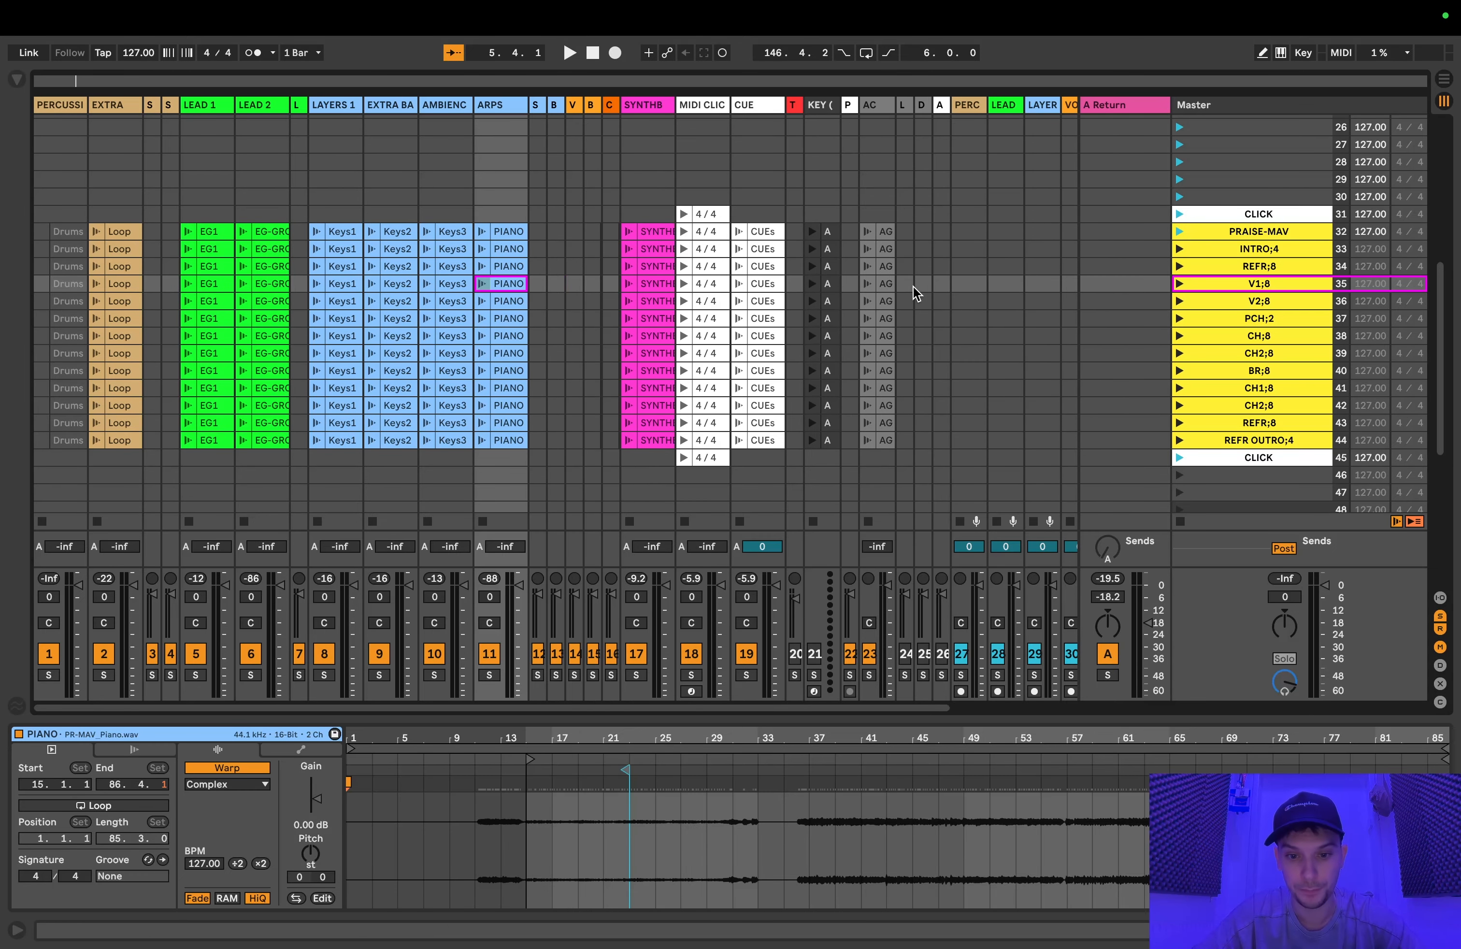
# Step: View the FULL SONG scene and its drums clip on the percussion track
pyautogui.scroll(10, 914, 286)
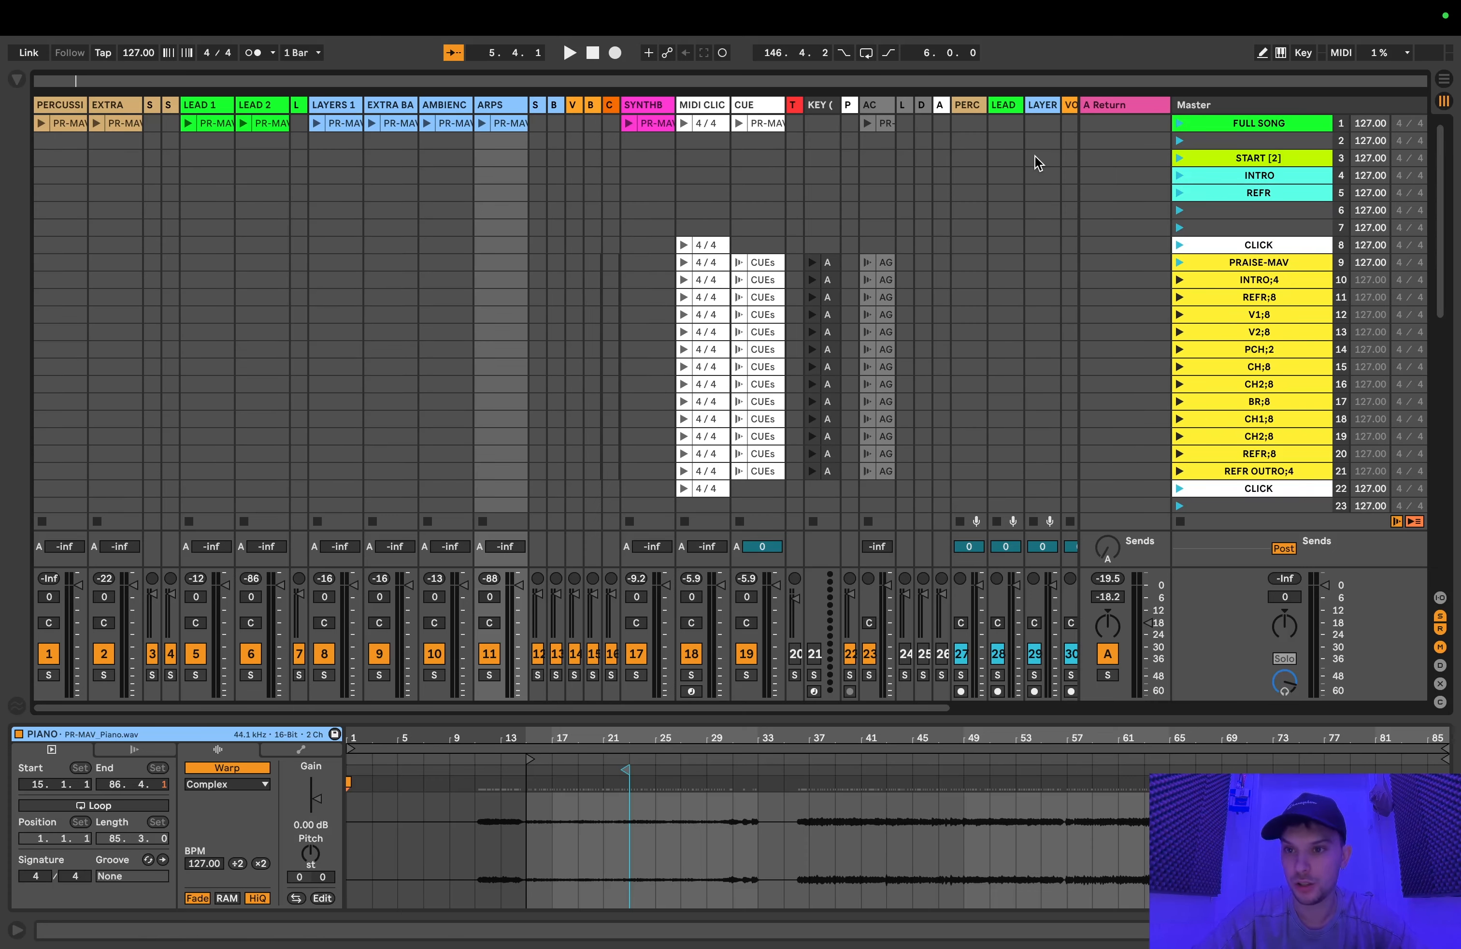
pyautogui.click(1206, 123)
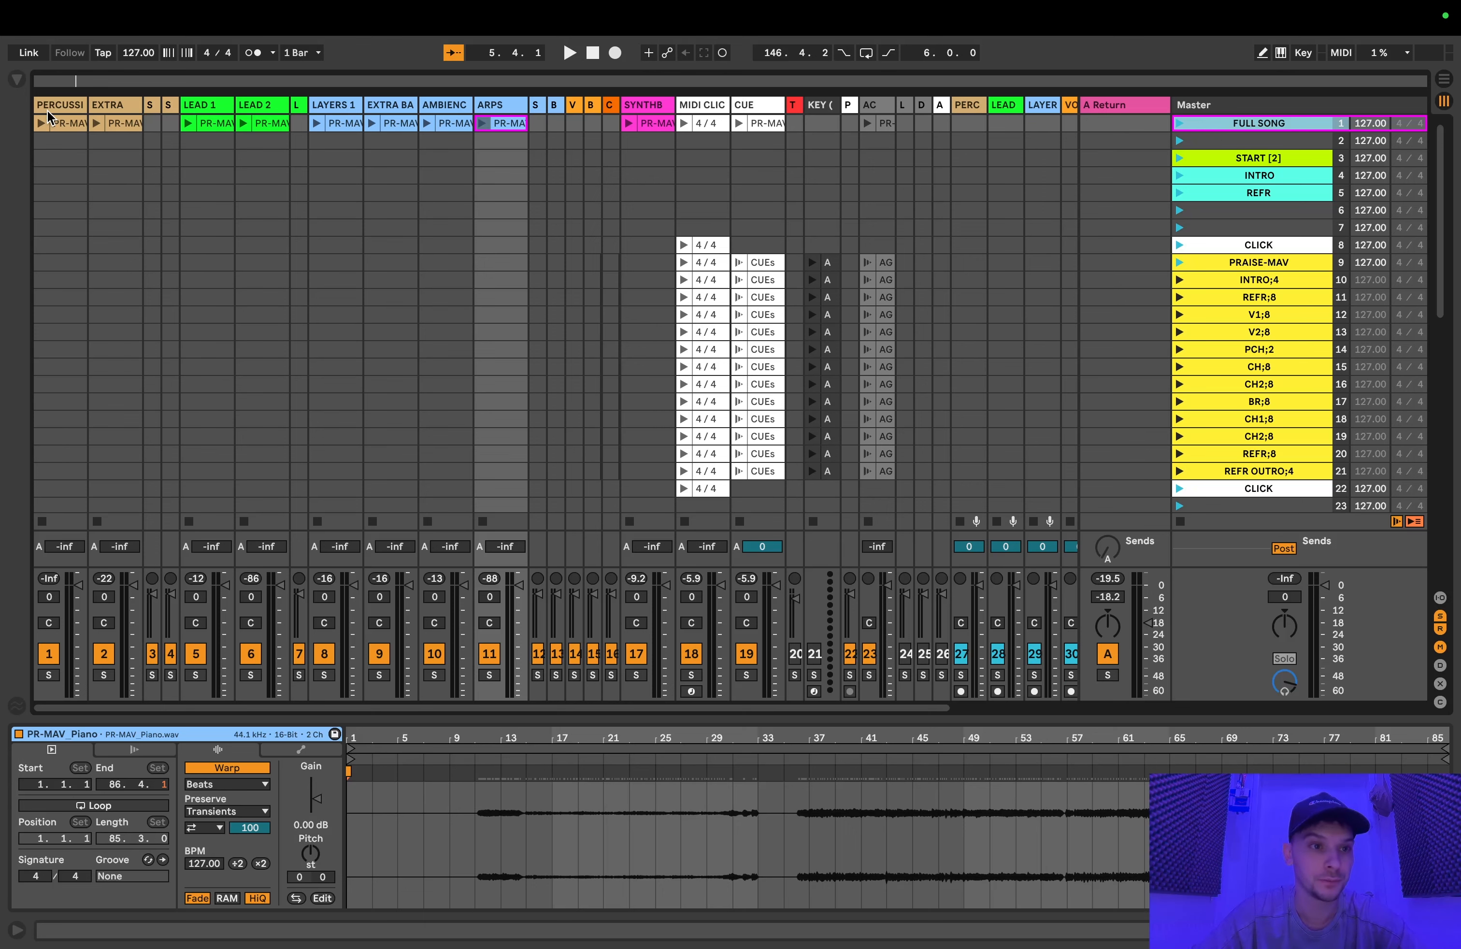
pyautogui.click(71, 123)
pyautogui.click(1223, 126)
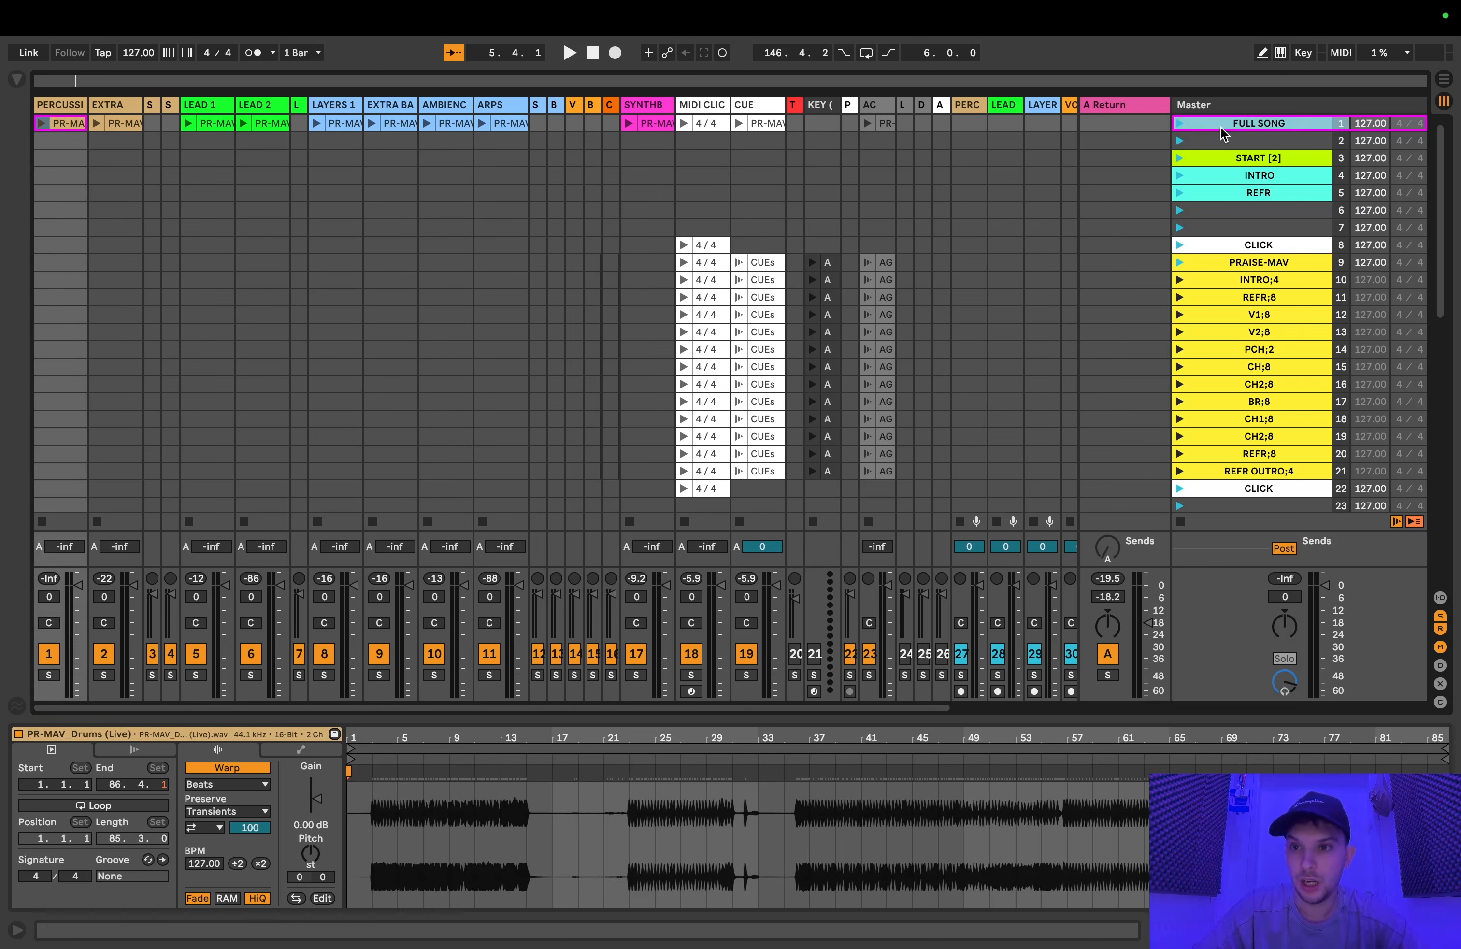
# Step: Play the FULL SONG scene and enlarge the clip view to show the drums waveform taller
pyautogui.click(1180, 124)
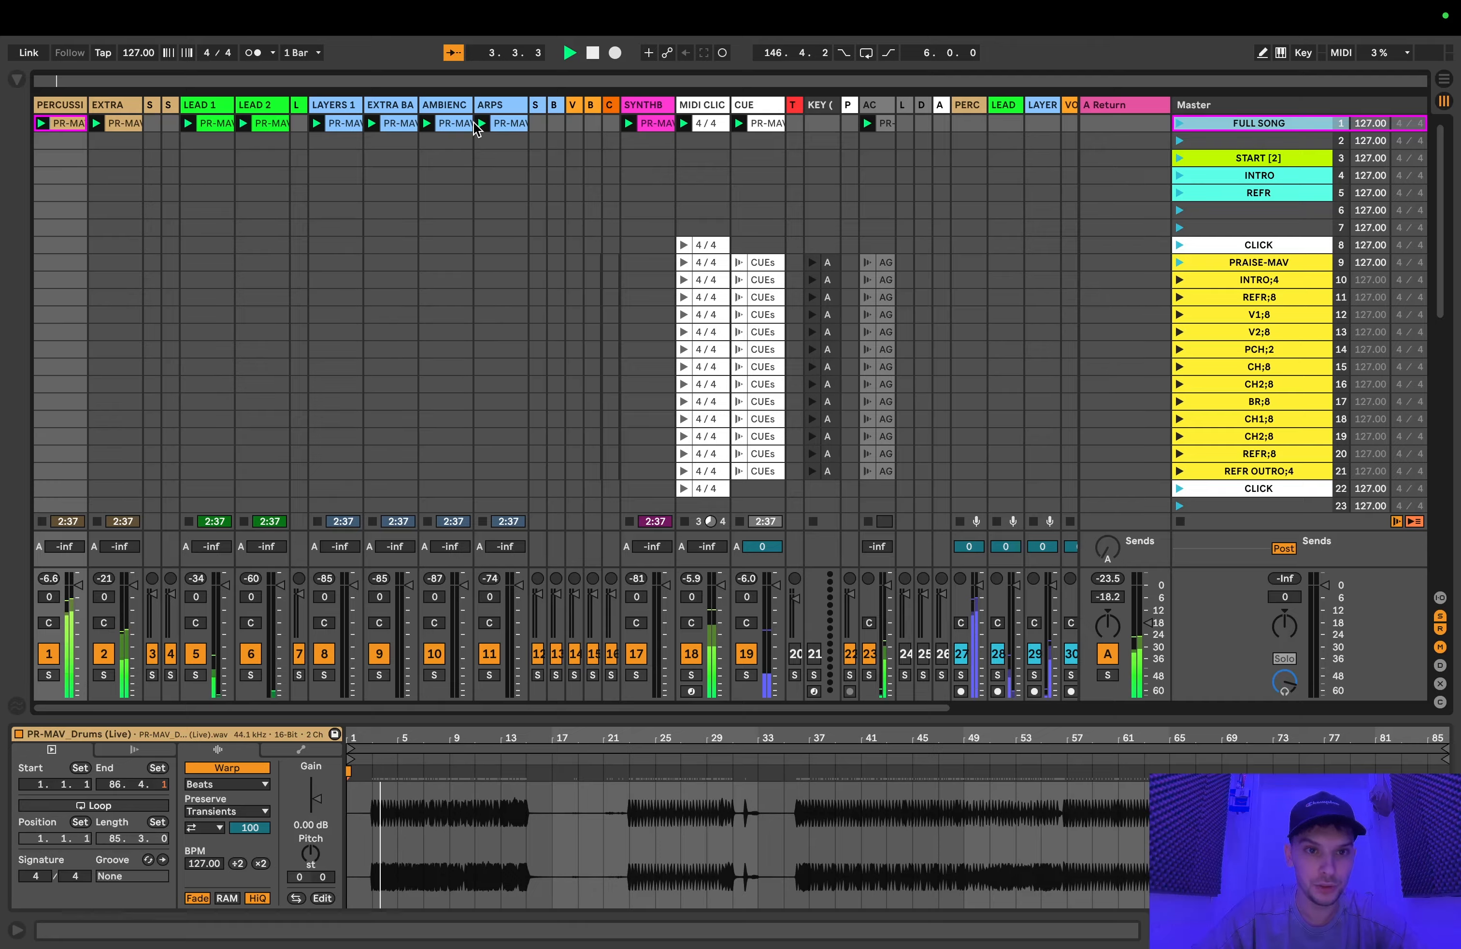
pyautogui.scroll(-2, 550, 718)
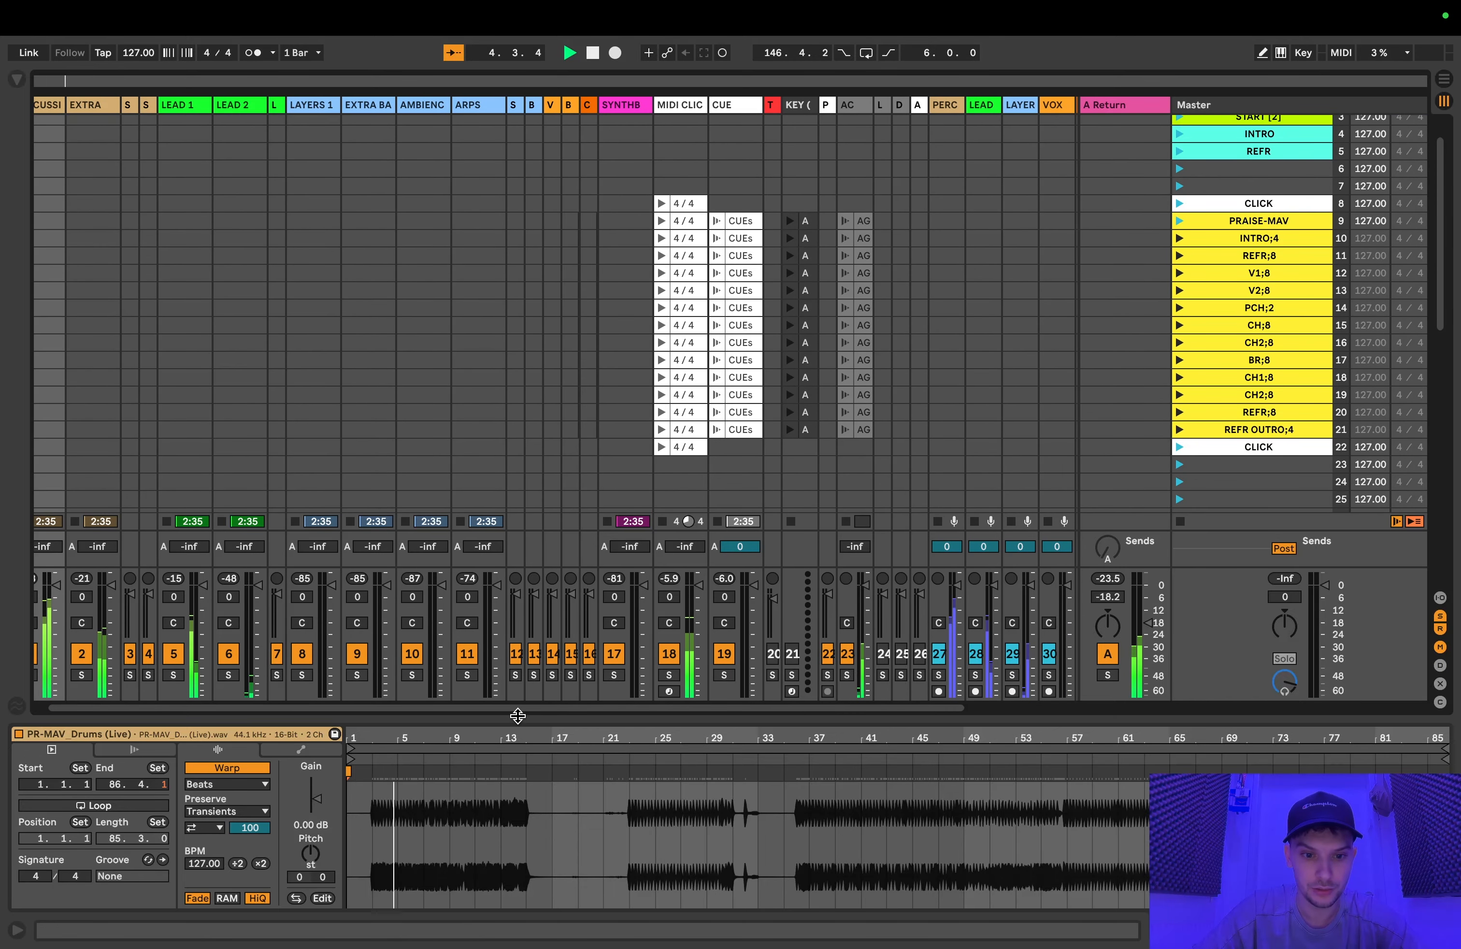
pyautogui.moveTo(515, 710); pyautogui.dragTo(548, 585)
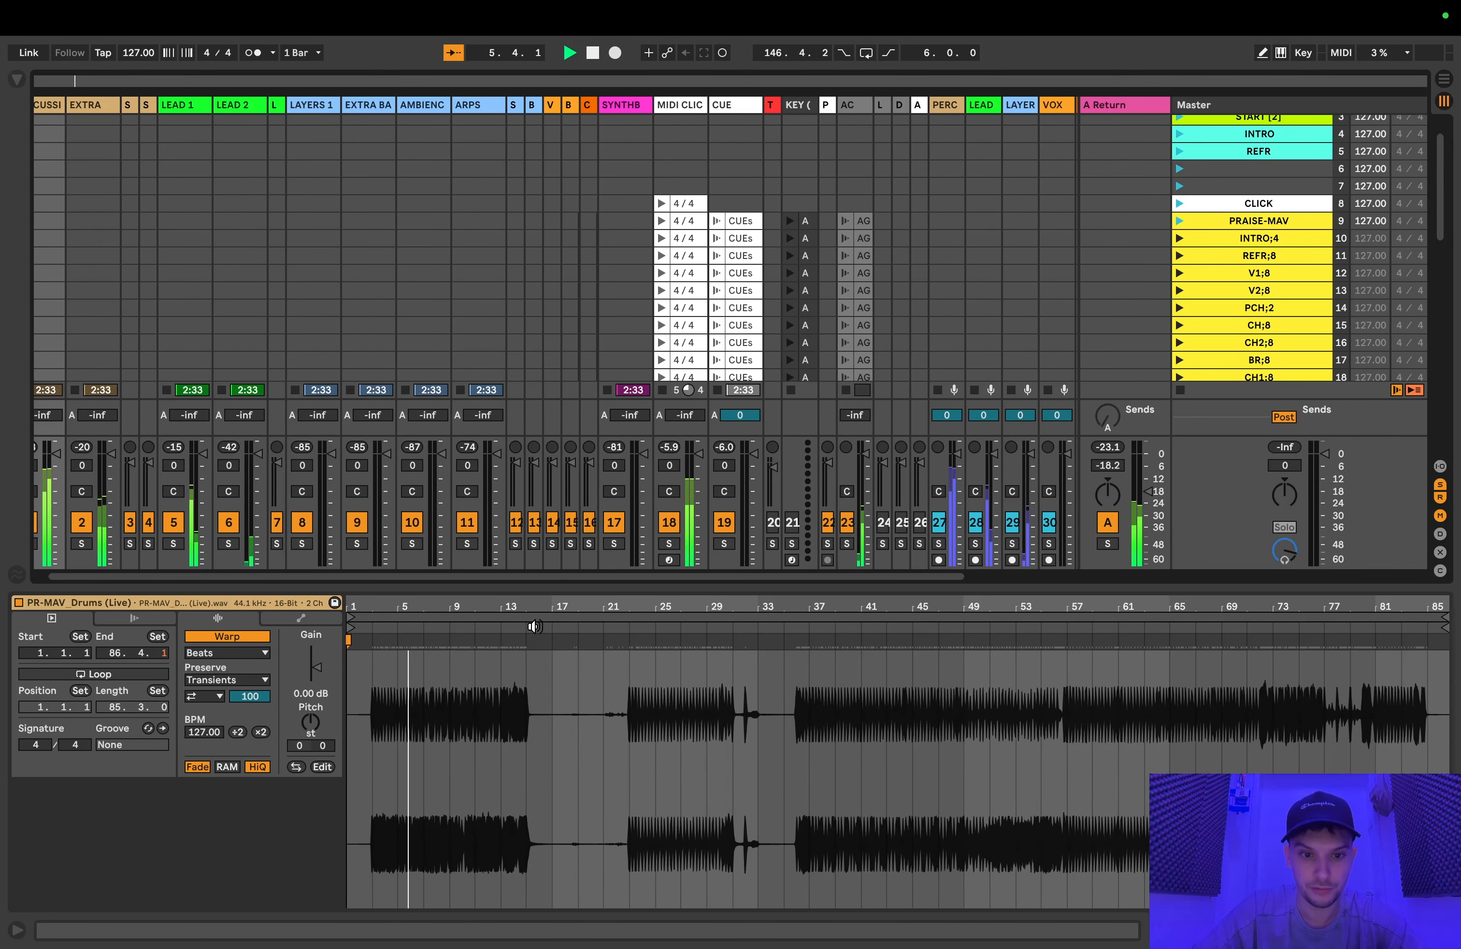
# Step: Stop playback and select the four full-length clips from ARPS to LAYERS 1 in the FULL SONG scene to view their waveforms
pyautogui.scroll(2, 450, 358)
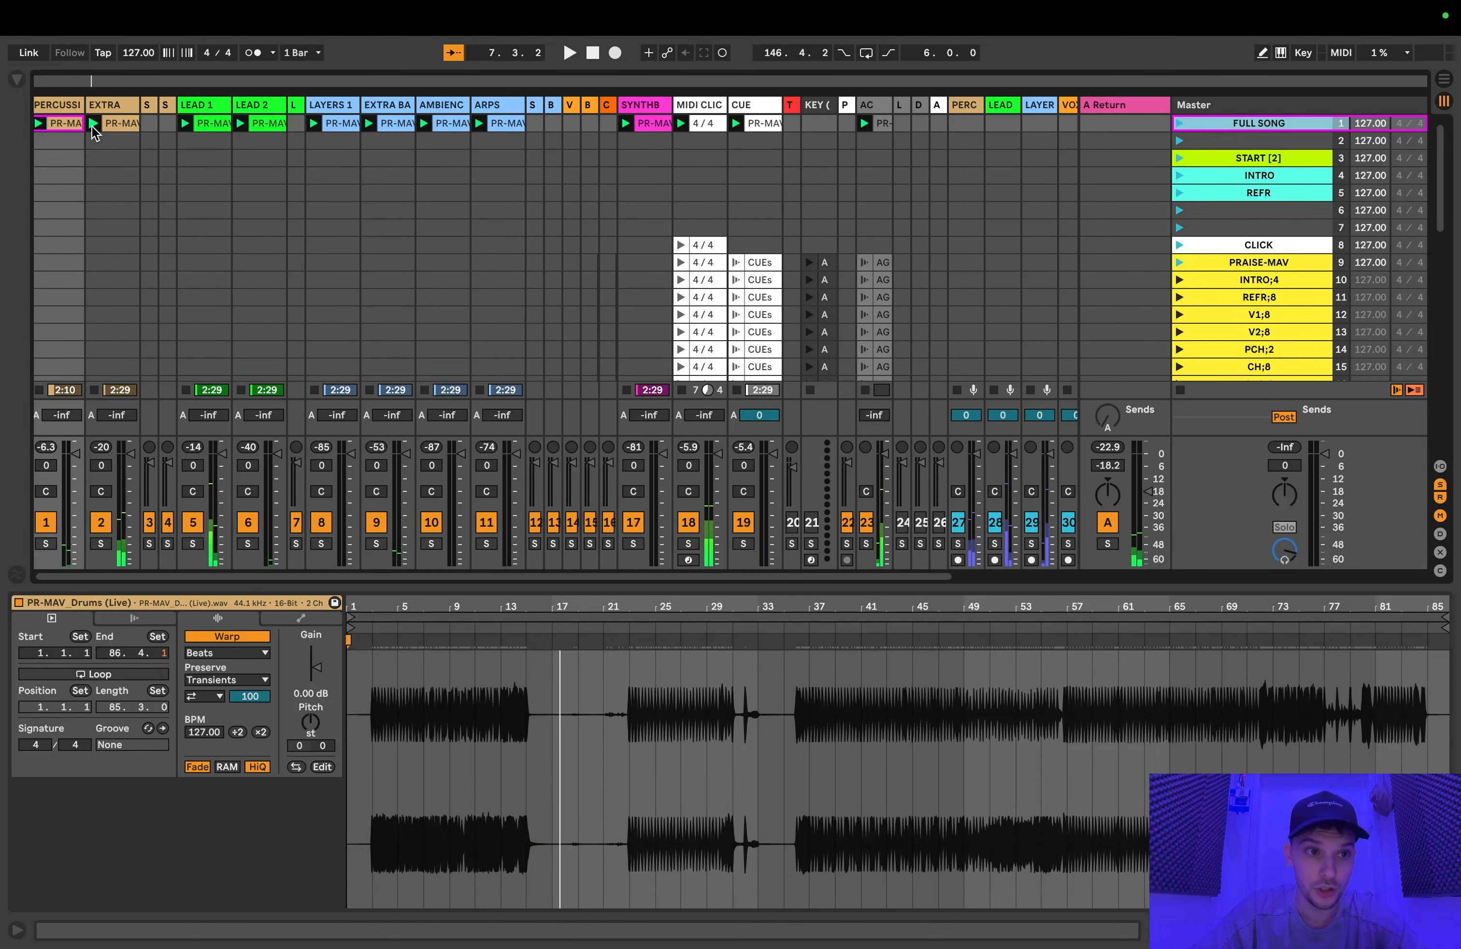
pyautogui.hscroll(-1, 247, 339)
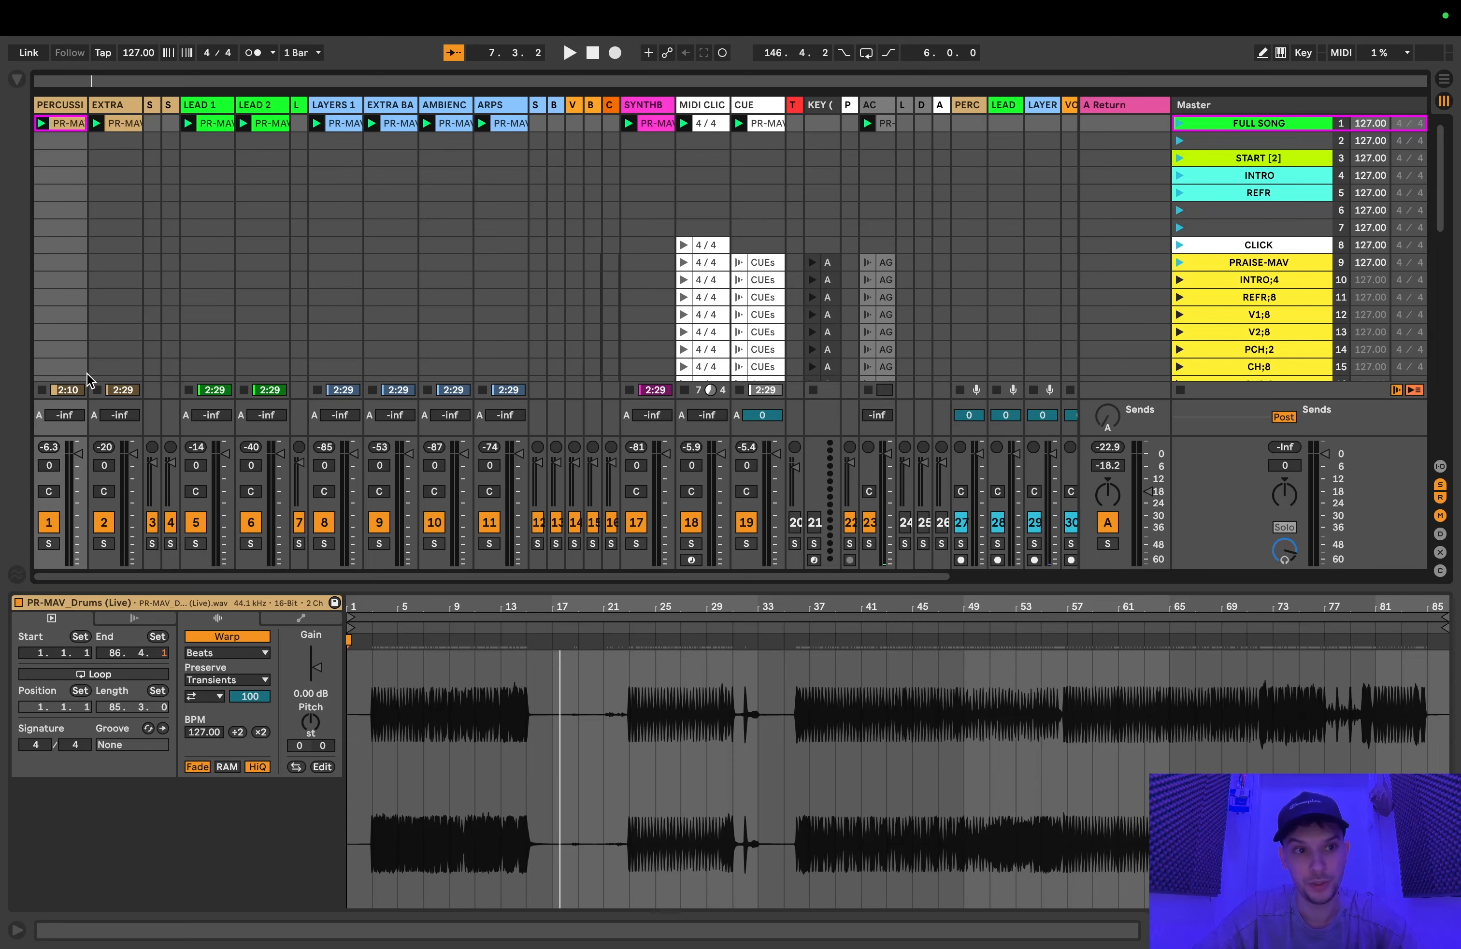
pyautogui.click(509, 124)
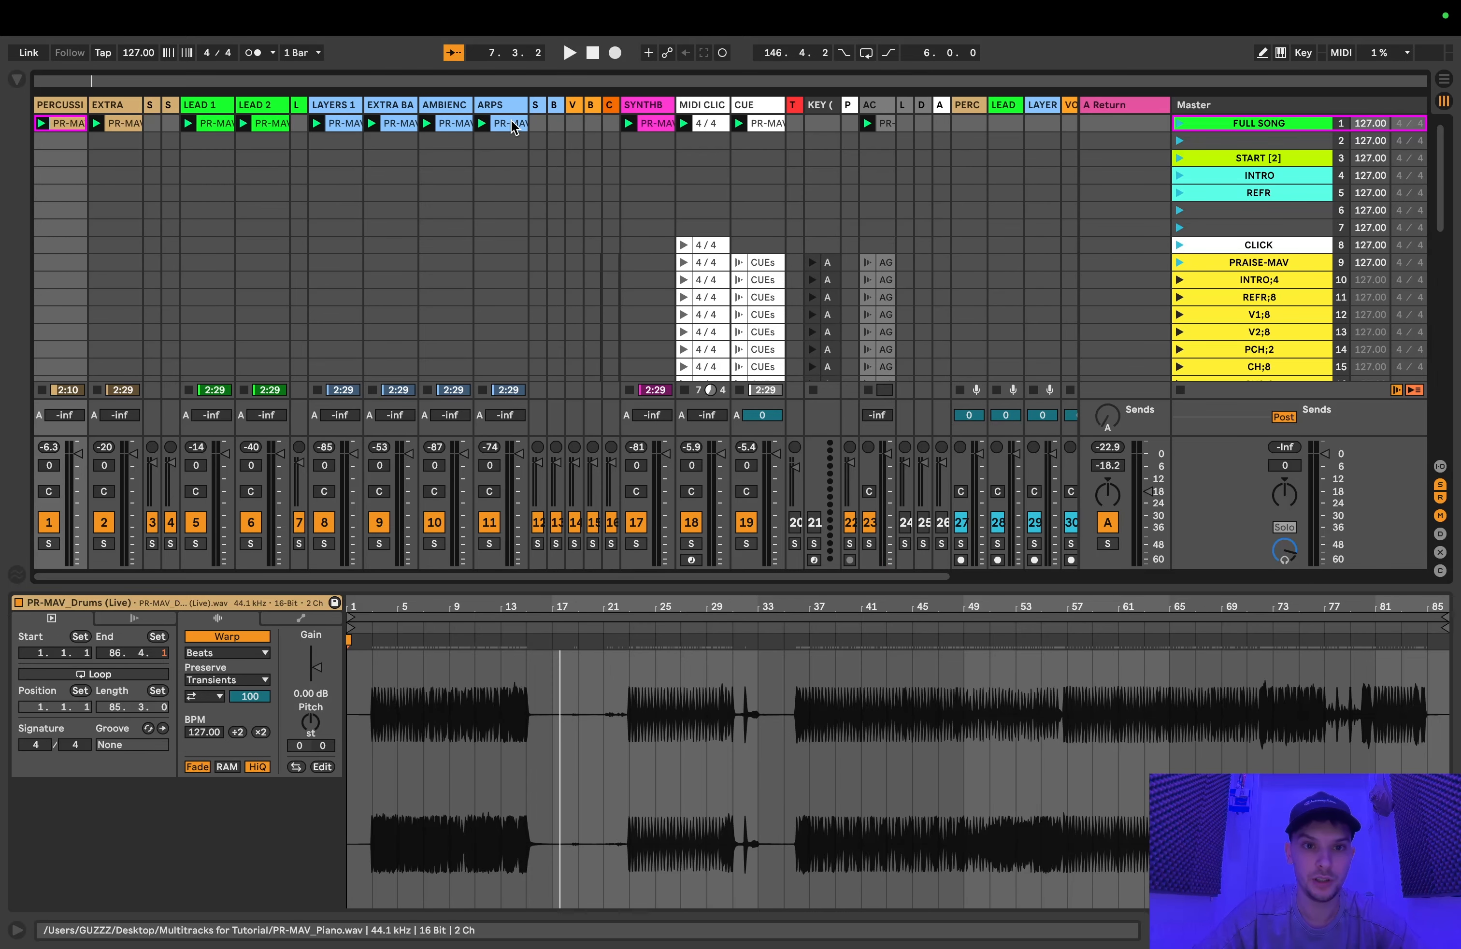
pyautogui.keyDown('shift'); pyautogui.click(340, 123); pyautogui.keyUp('shift')
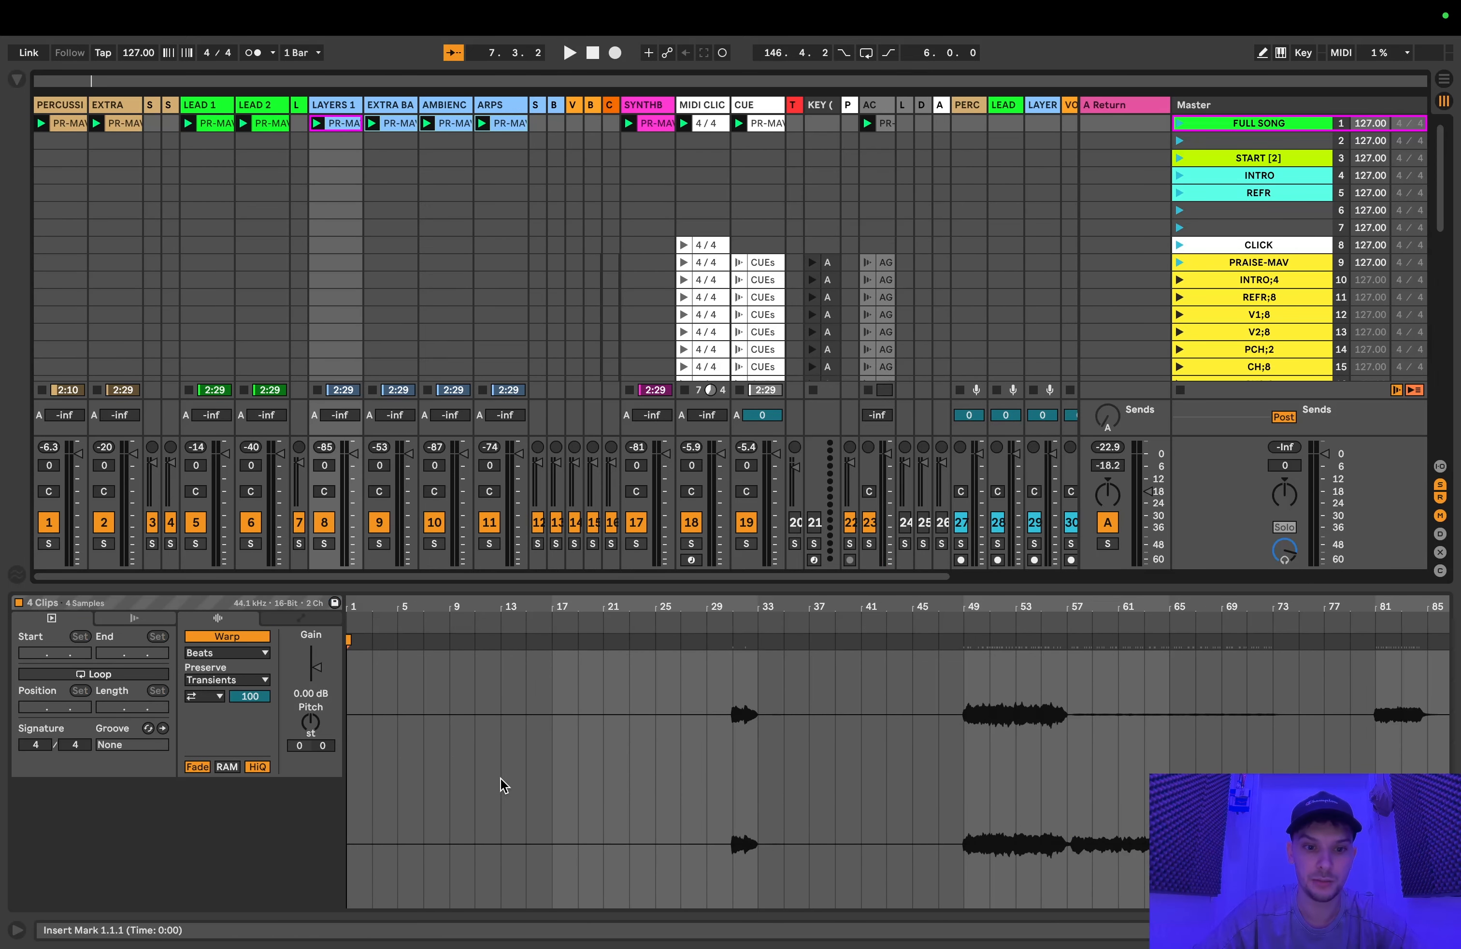
pyautogui.hscroll(1, 522, 517)
pyautogui.hscroll(-1, 522, 517)
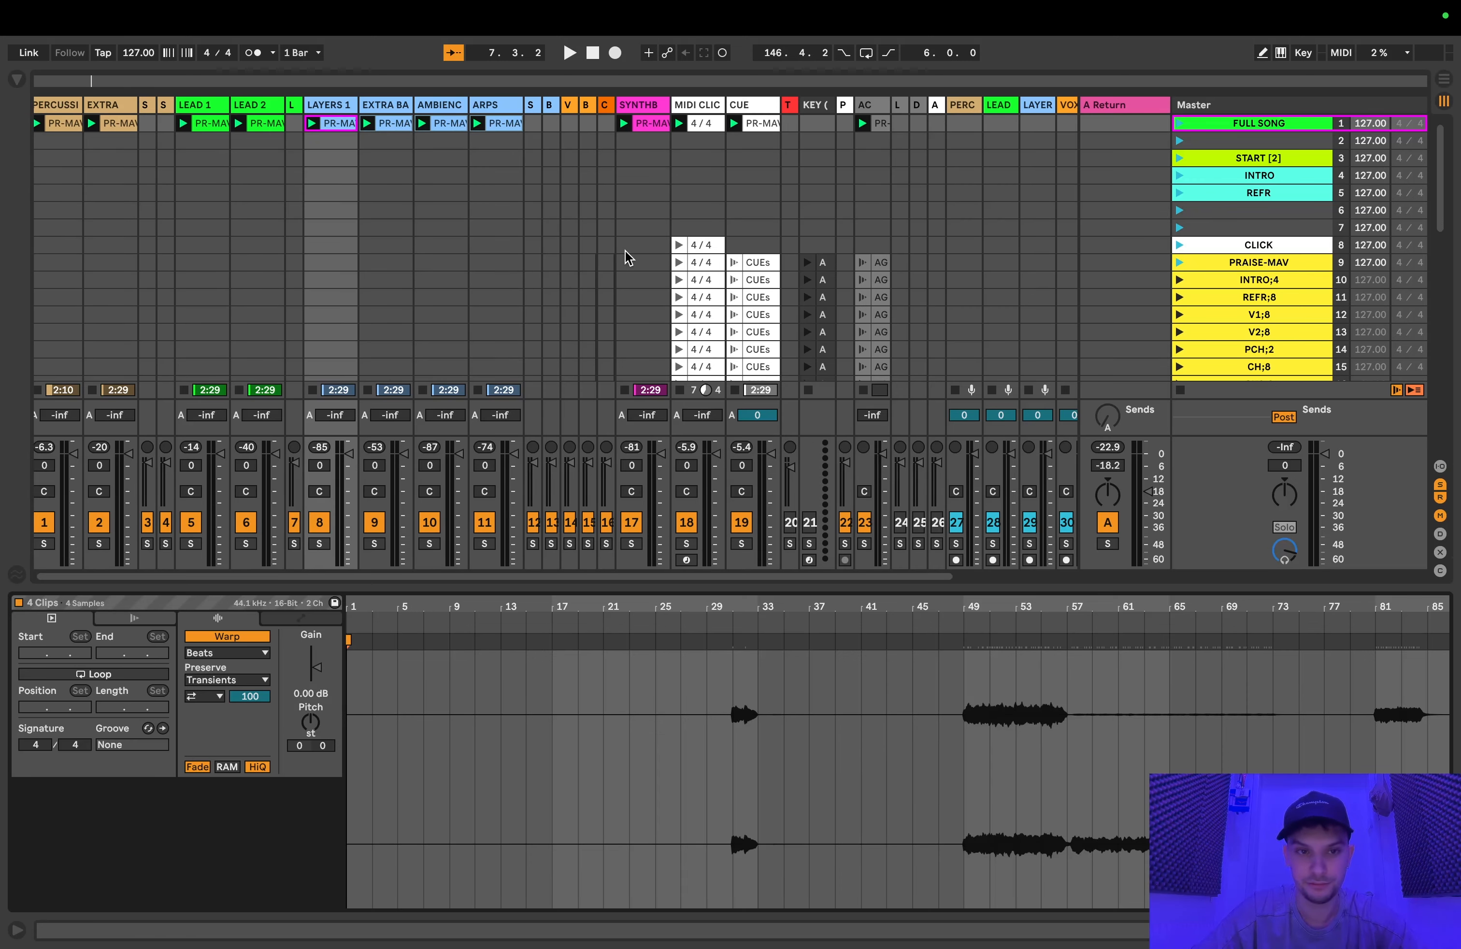
# Step: Play the FULL SONG scene from the start again and view the piano clip on the ARPS track
pyautogui.click(1179, 126)
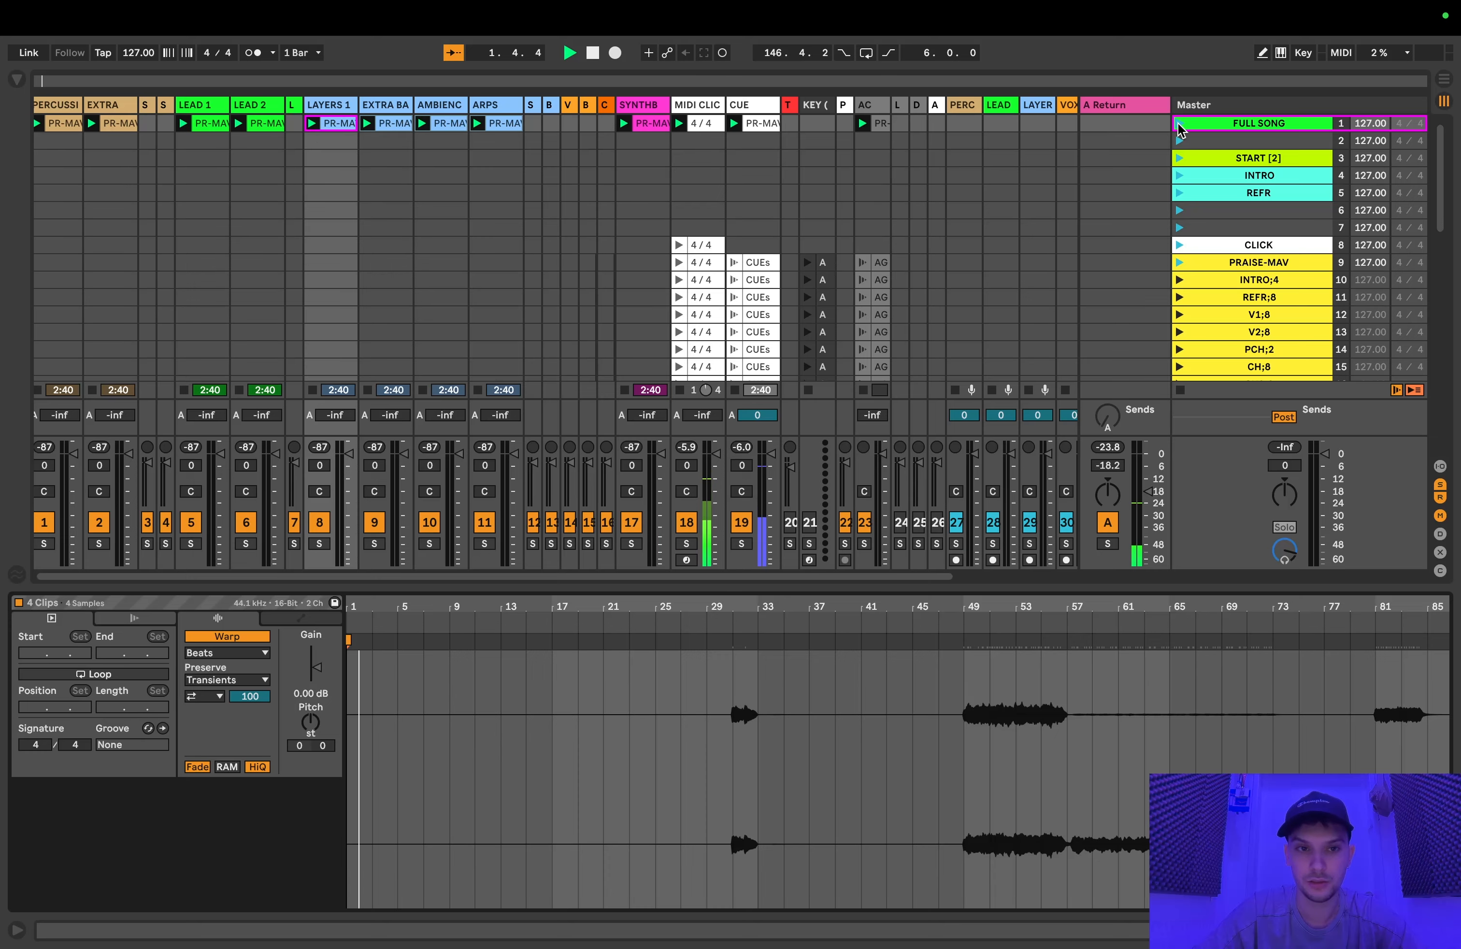
pyautogui.click(502, 123)
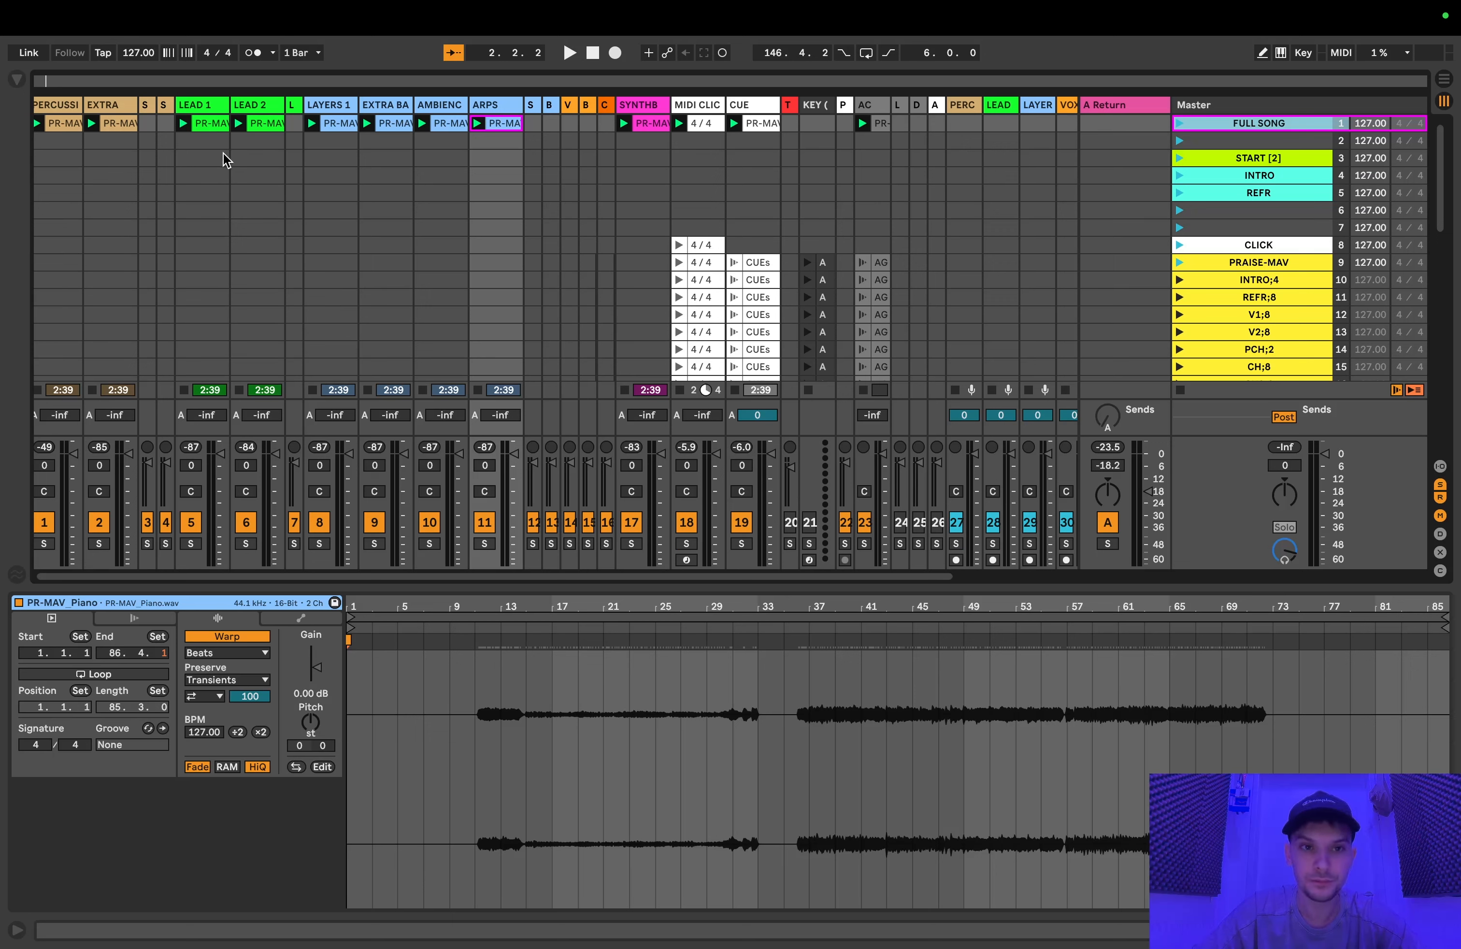
pyautogui.click(1180, 125)
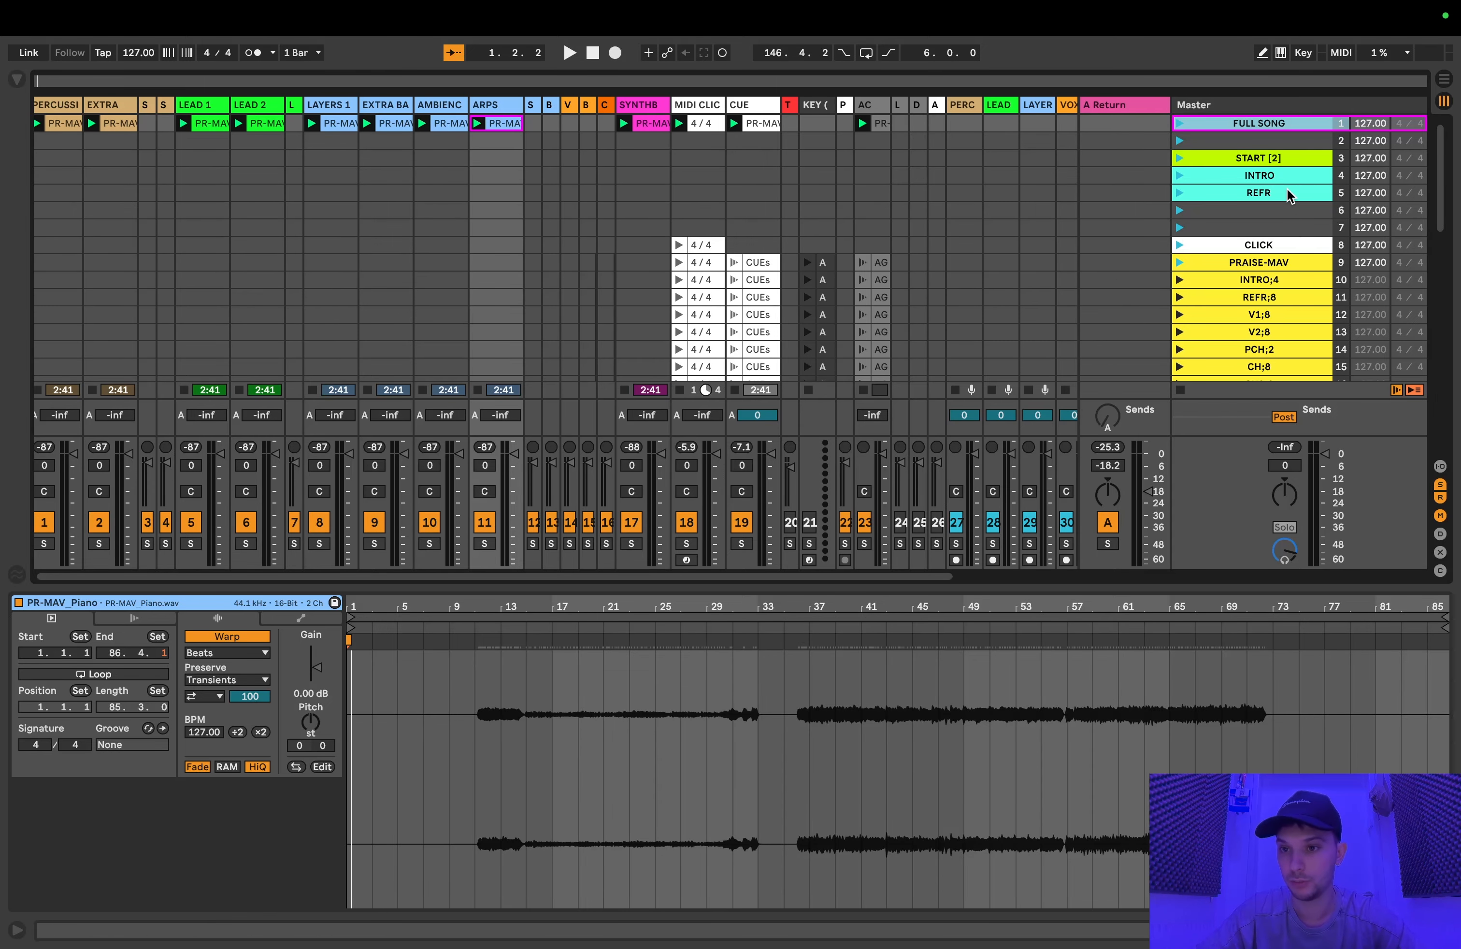
# Step: Examine the upper section scenes from PRAISE-MAV through PCH;2, checking which tracks hold no clips yet
pyautogui.scroll(-2, 1285, 197)
pyautogui.click(1269, 233)
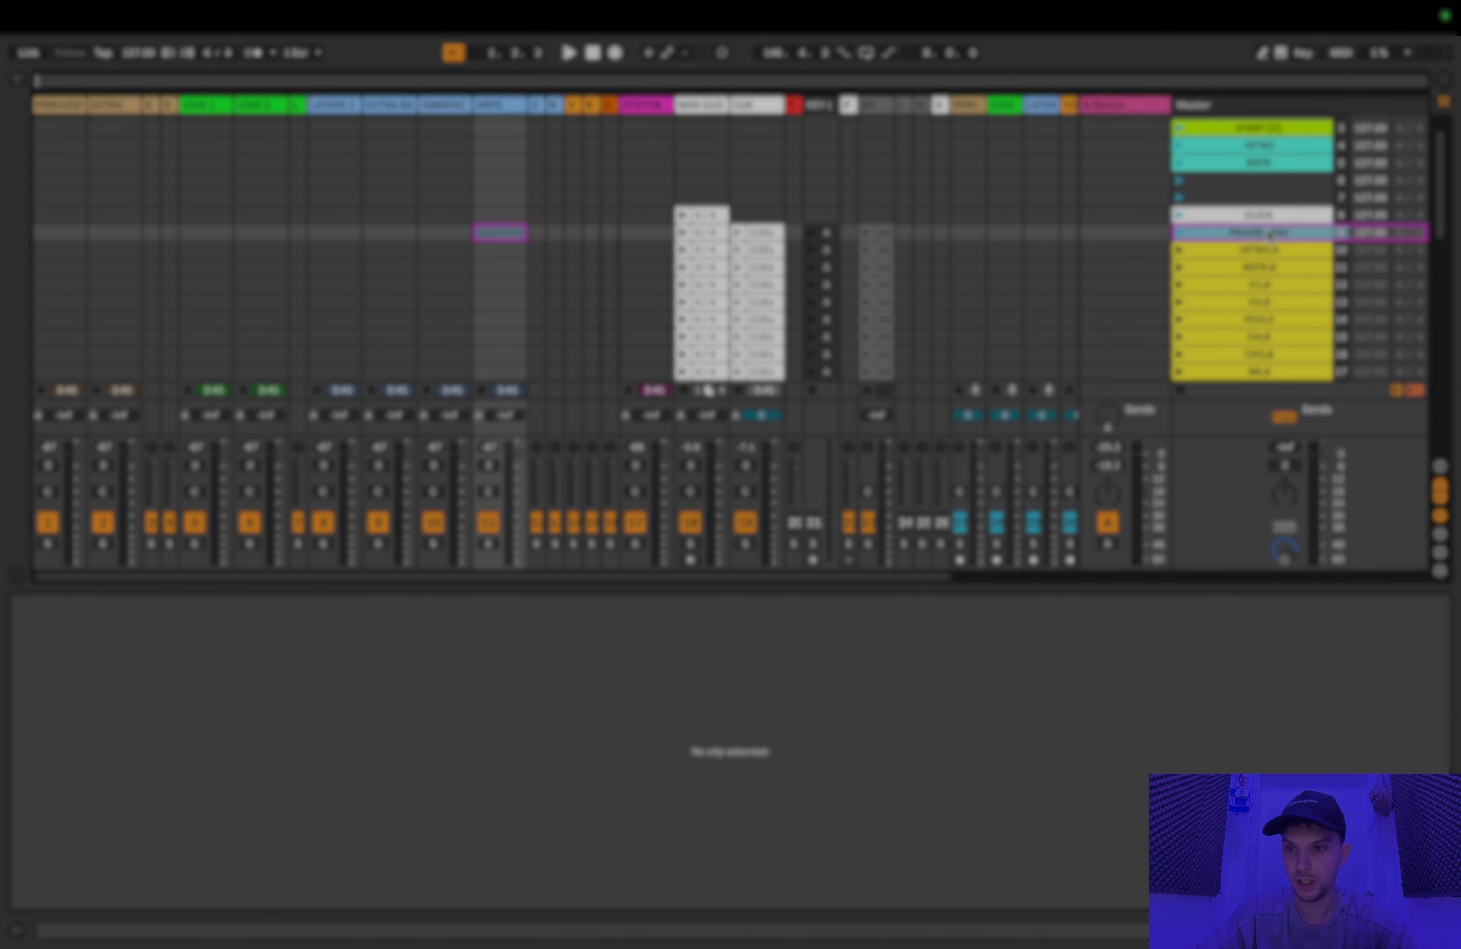
pyautogui.click(1266, 251)
pyautogui.click(1264, 300)
pyautogui.scroll(-2, 1263, 302)
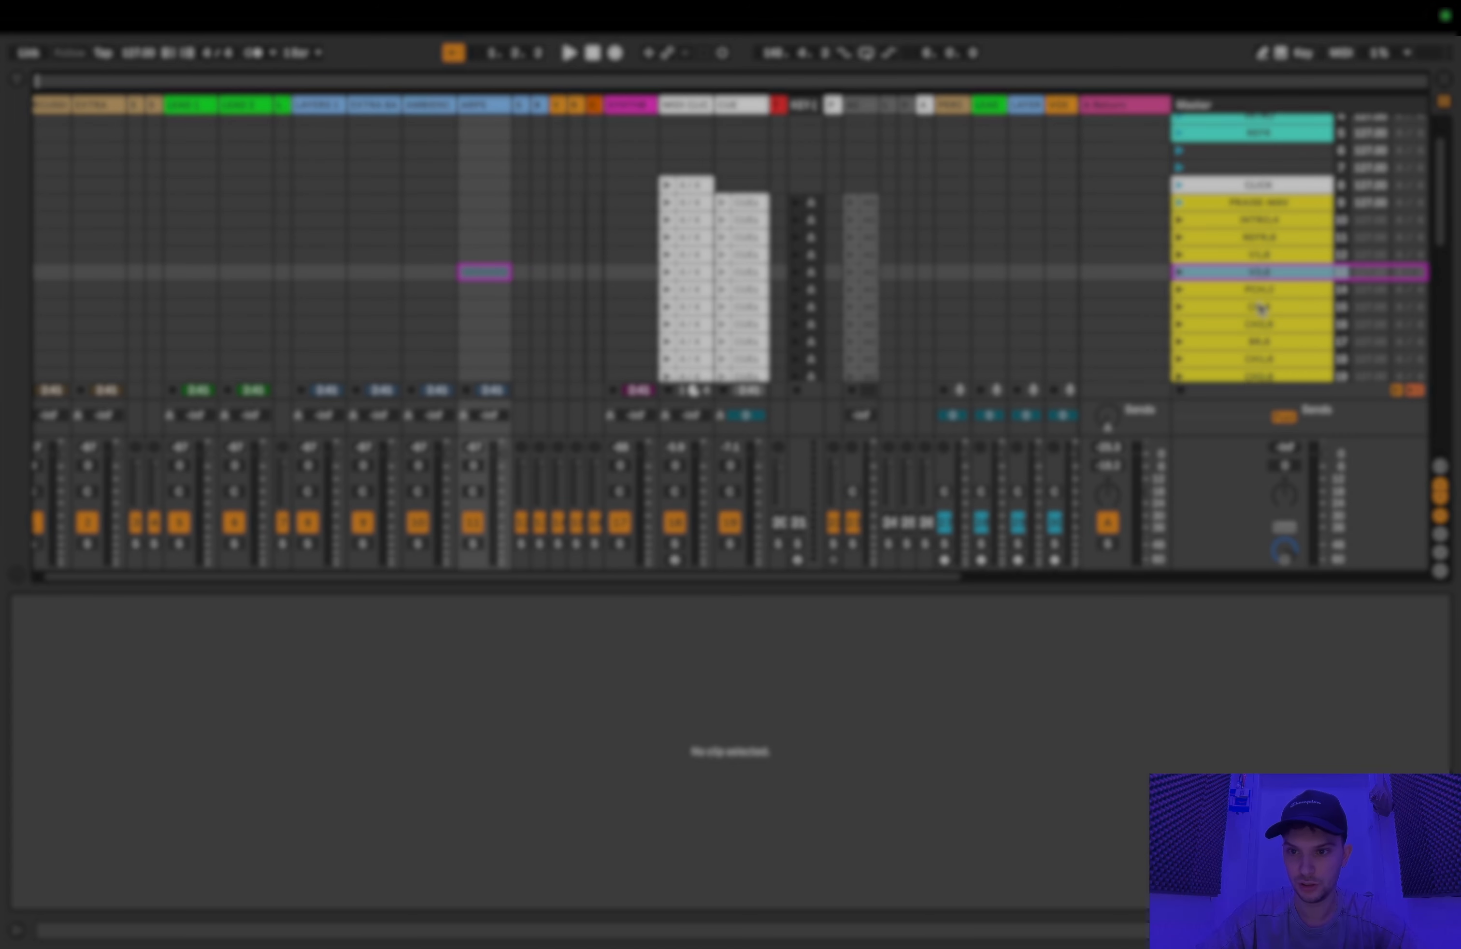
pyautogui.click(1260, 306)
pyautogui.click(1261, 292)
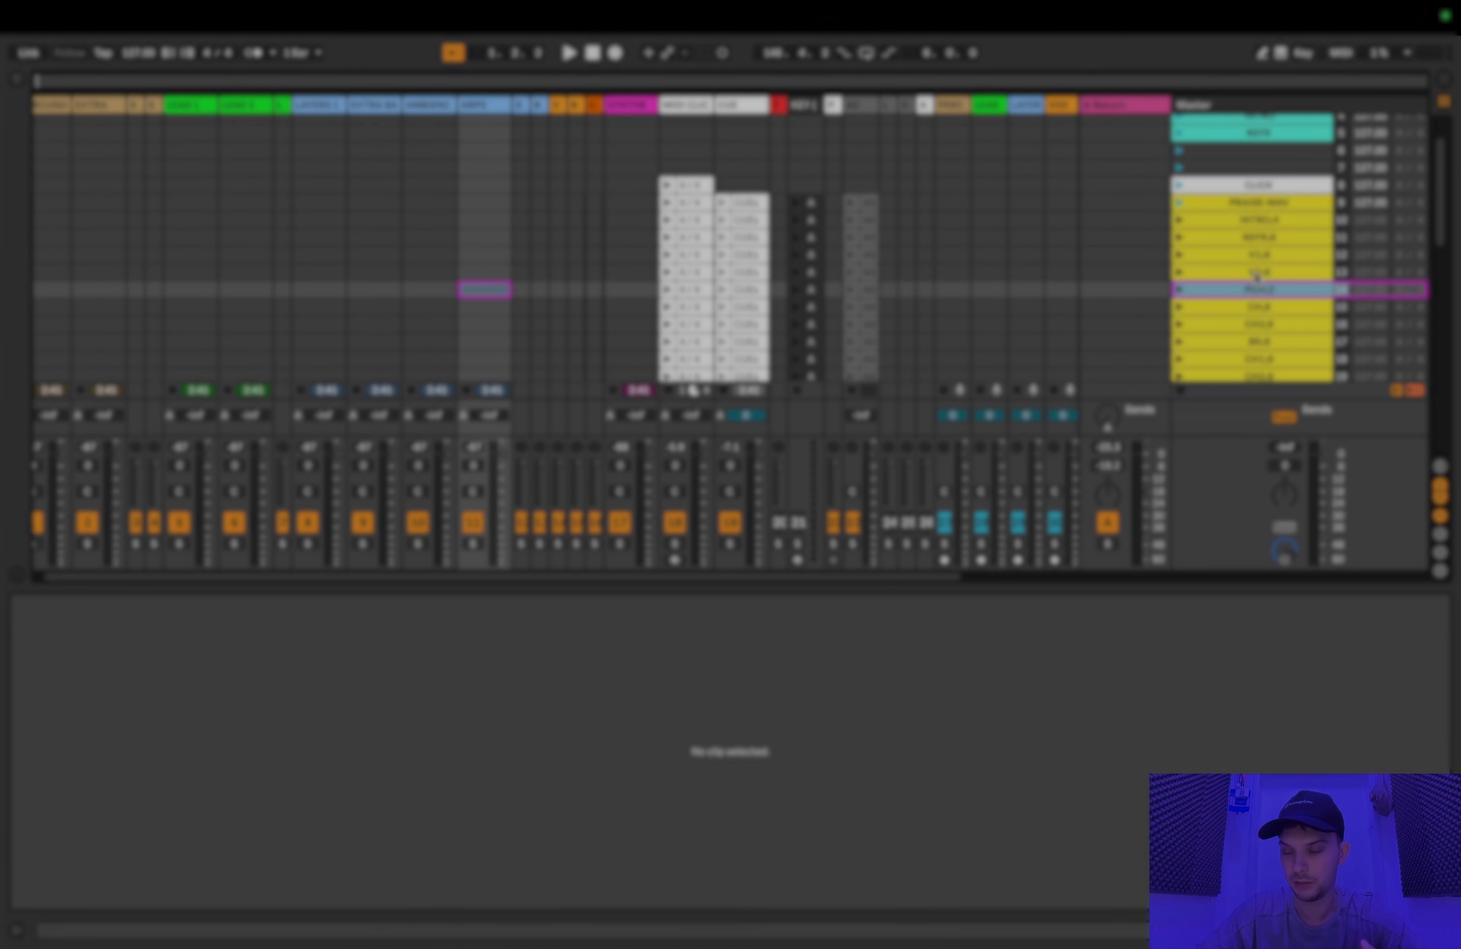
pyautogui.scroll(-2, 1249, 246)
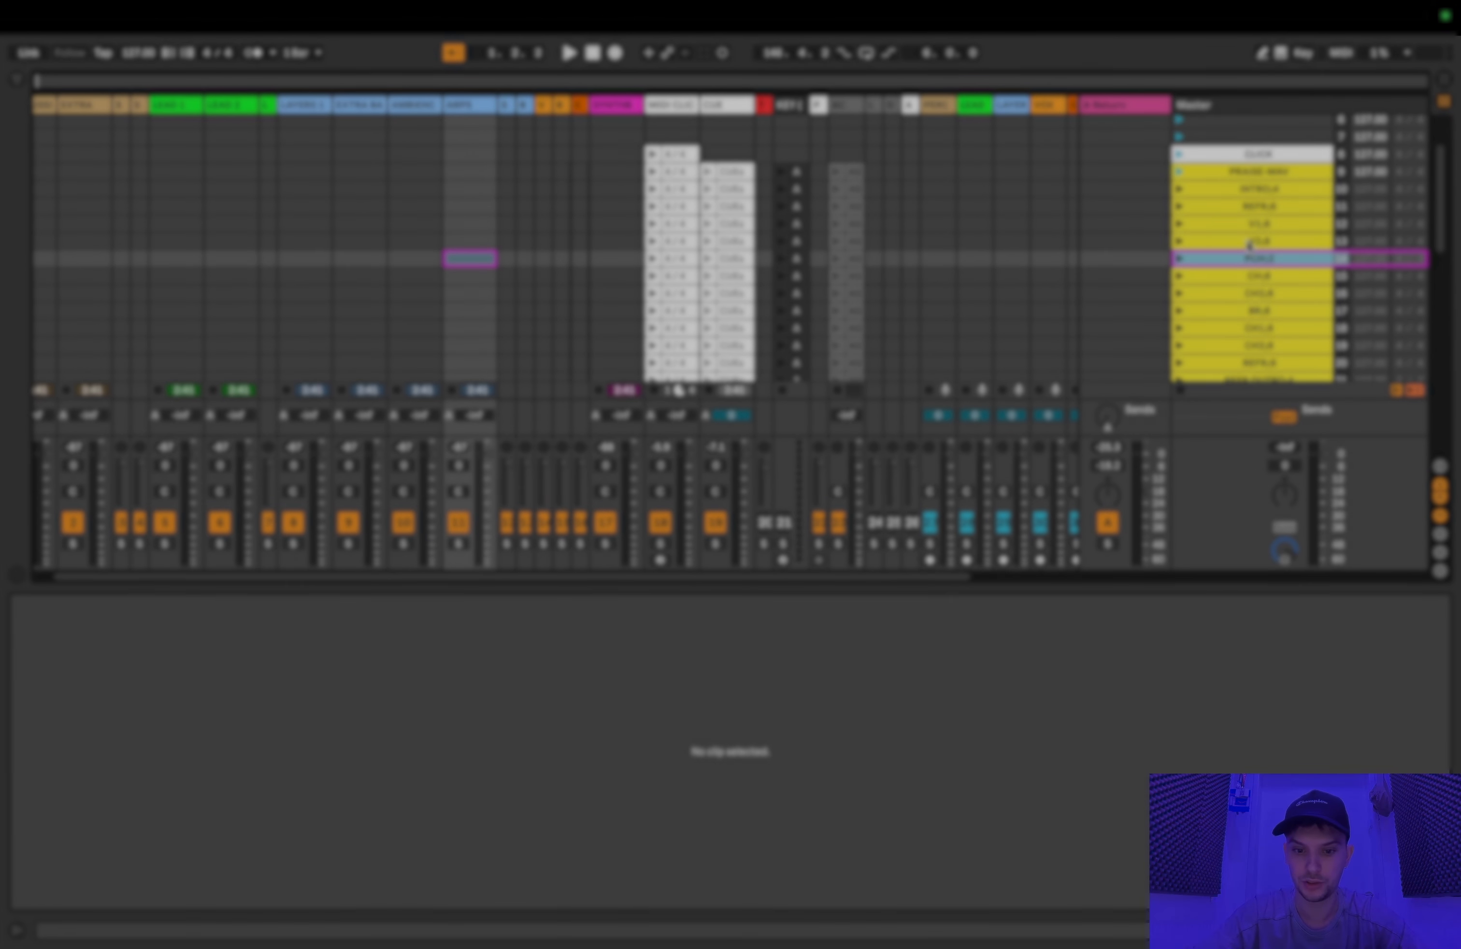
pyautogui.scroll(-2, 946, 271)
pyautogui.hscroll(1, 946, 271)
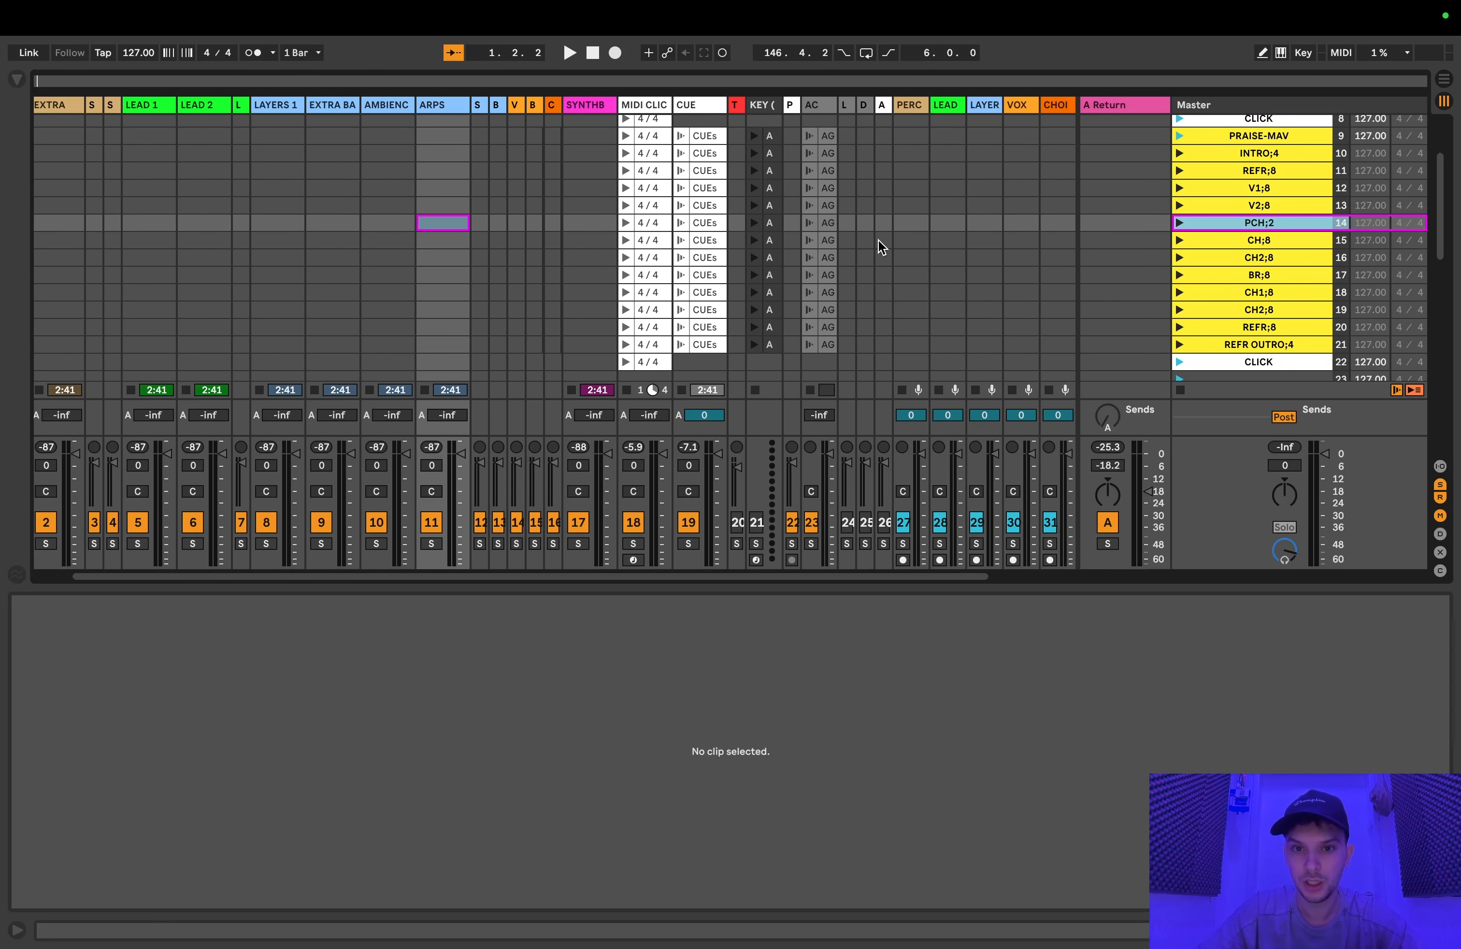
pyautogui.scroll(1, 819, 225)
pyautogui.hscroll(1, 819, 225)
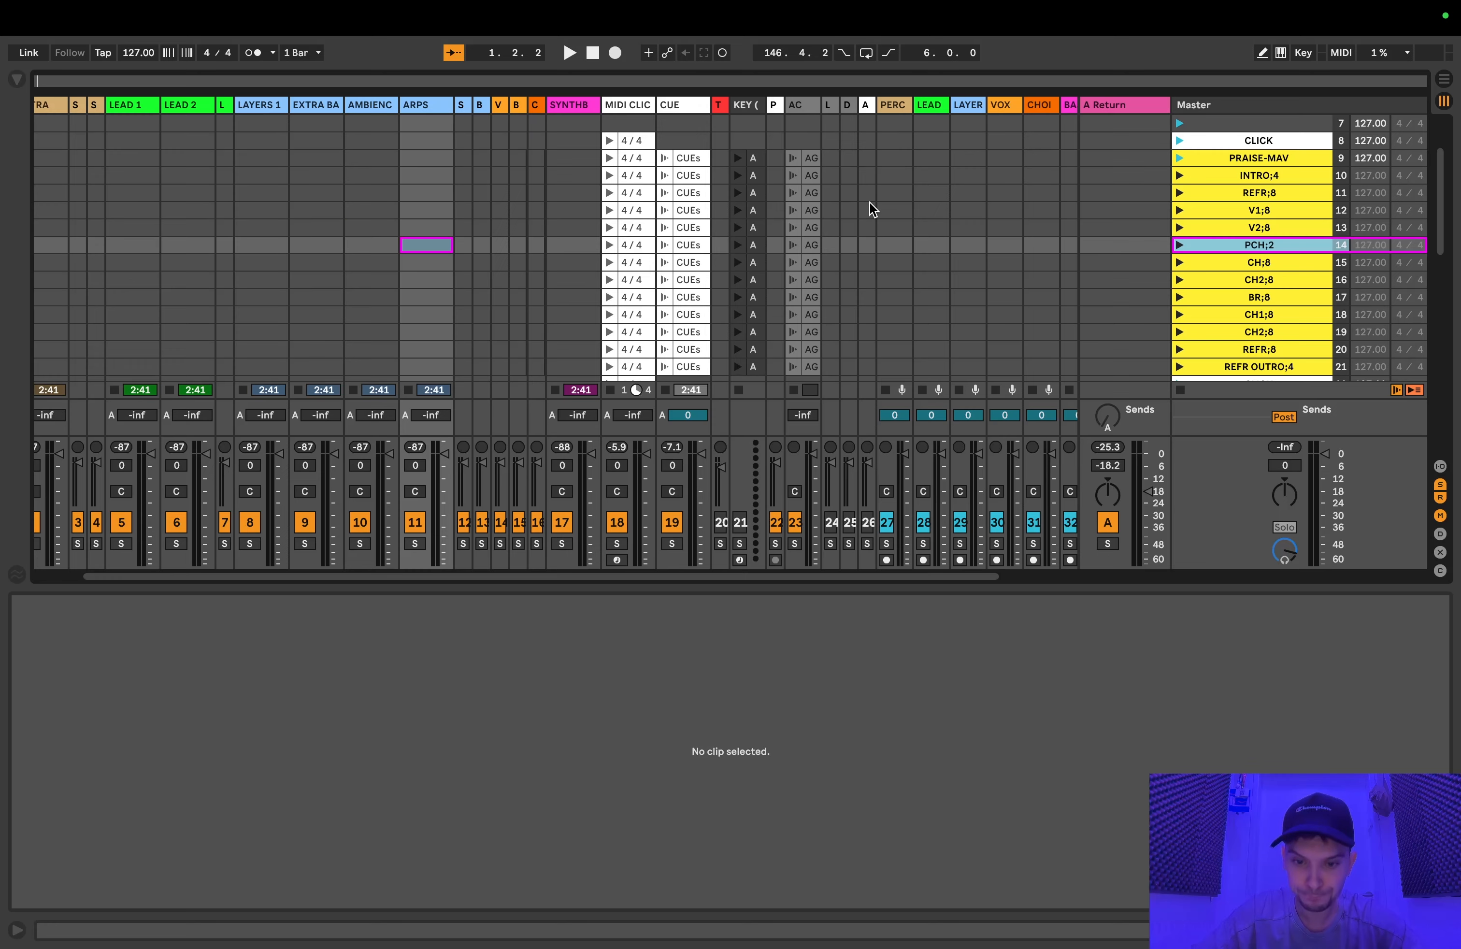
# Step: Examine the Keys3, Keys2 and Keys1 clips in the lower PRAISE-MAV scene
pyautogui.scroll(-10, 868, 202)
pyautogui.hscroll(-3, 869, 202)
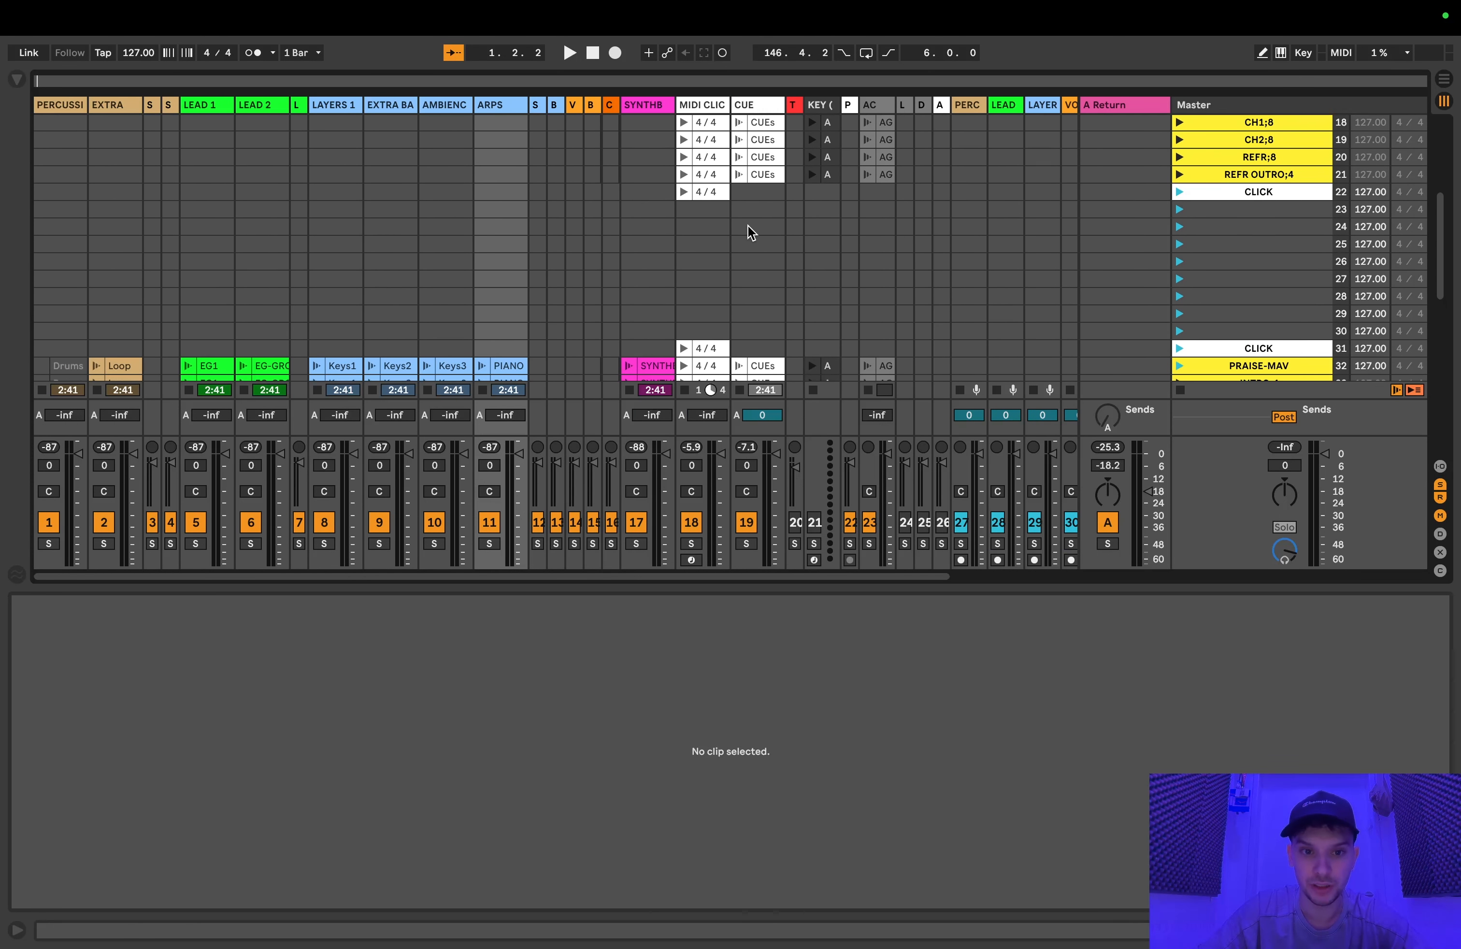
pyautogui.scroll(-10, 748, 228)
pyautogui.click(448, 170)
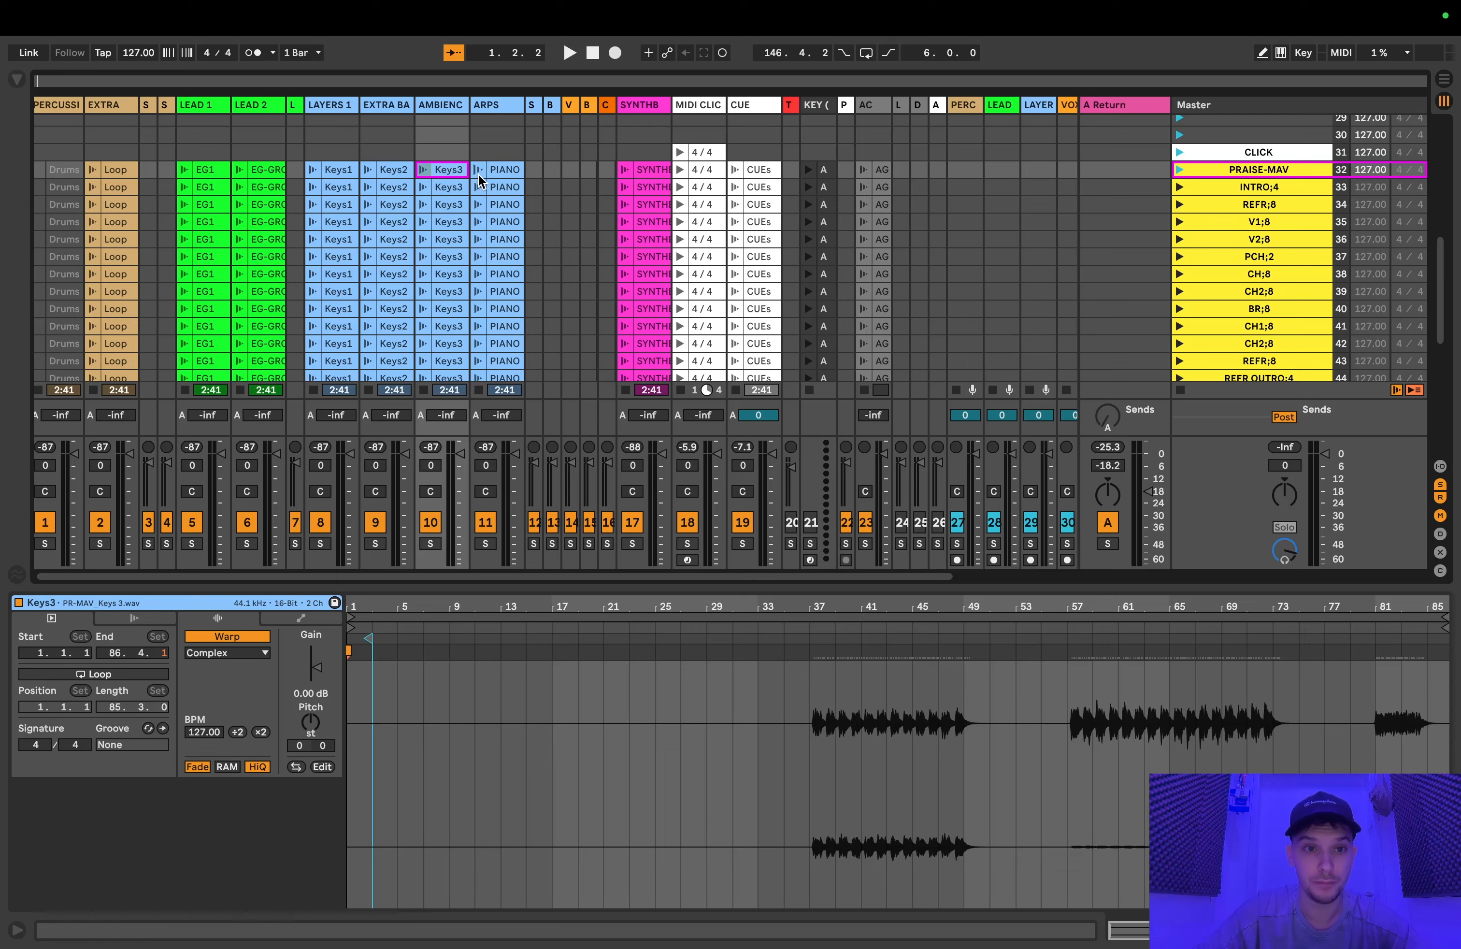
pyautogui.click(389, 177)
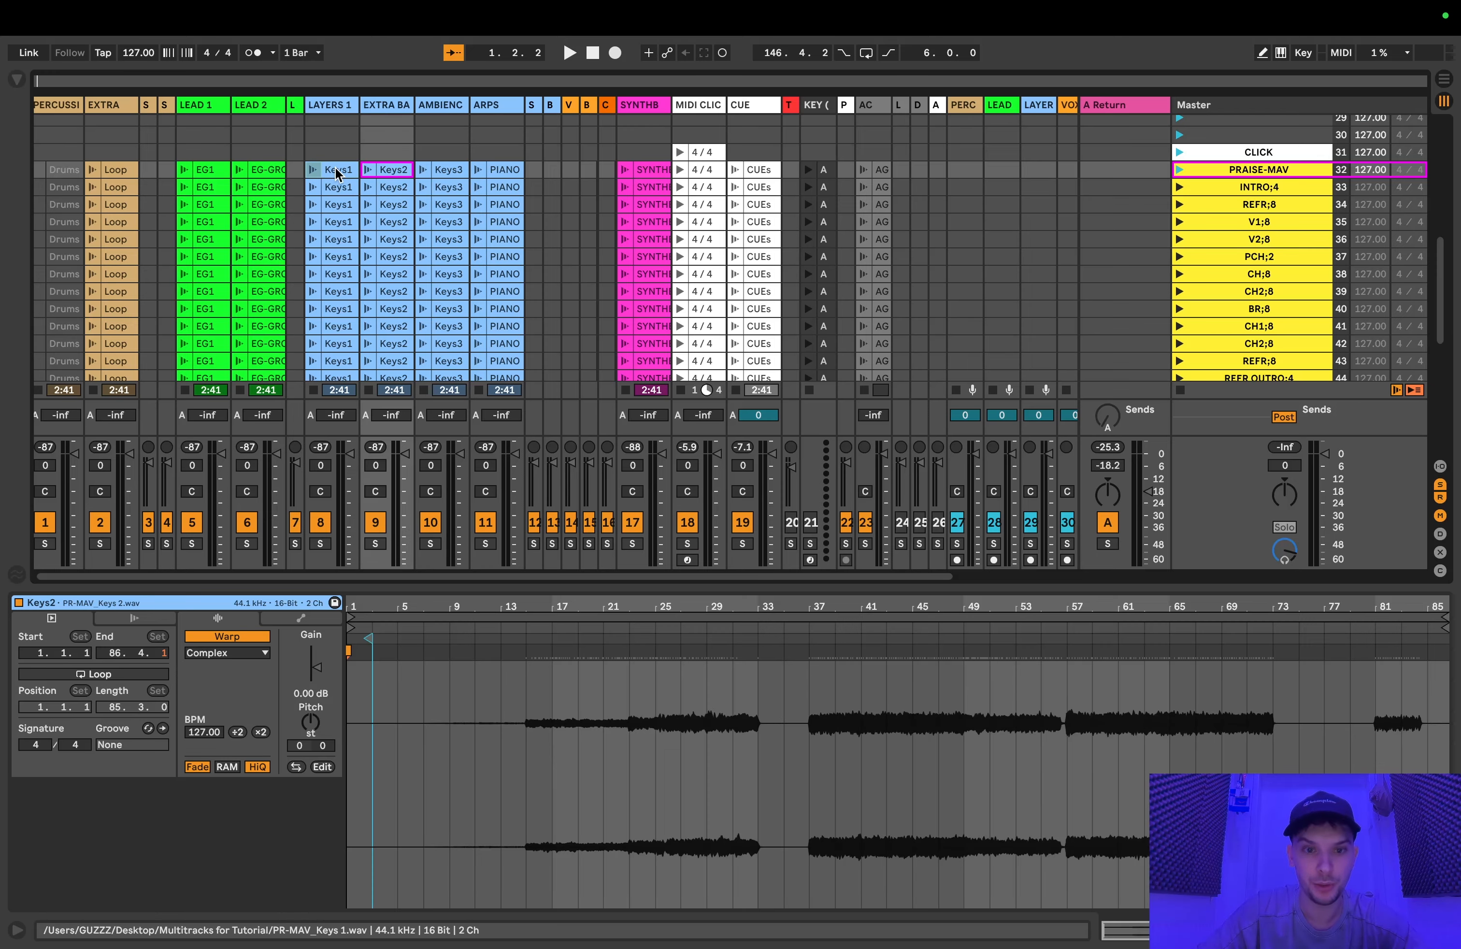
pyautogui.click(338, 172)
# Step: Select the Keys1 to PIANO clips of the lower PRAISE-MAV scene together and show their launch and Follow Action settings
pyautogui.scroll(1, 456, 203)
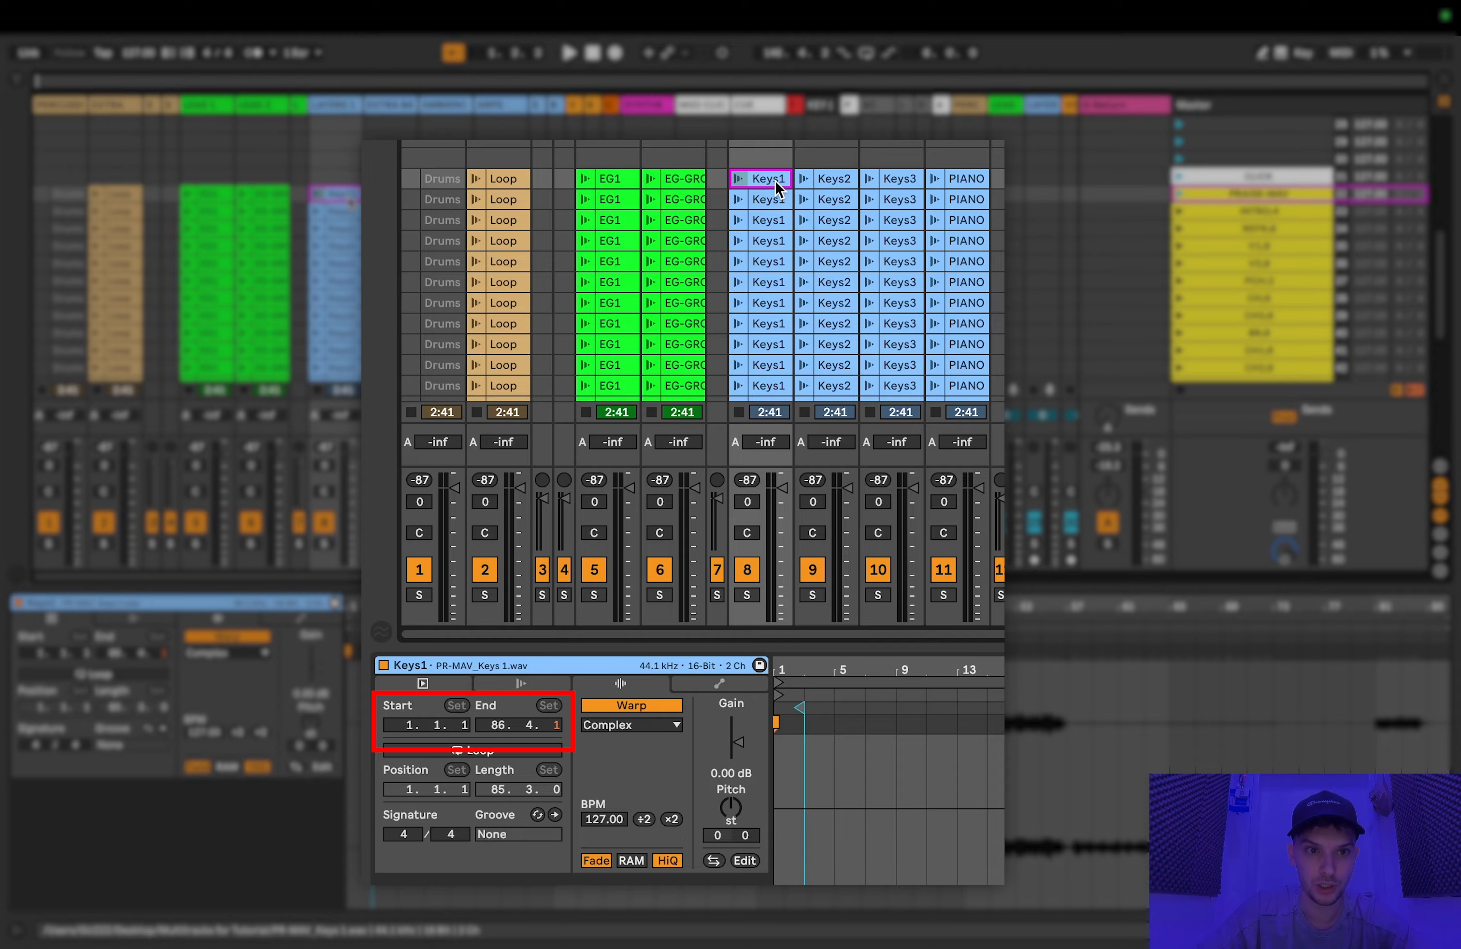
pyautogui.keyDown('shift'); pyautogui.click(979, 179); pyautogui.keyUp('shift')
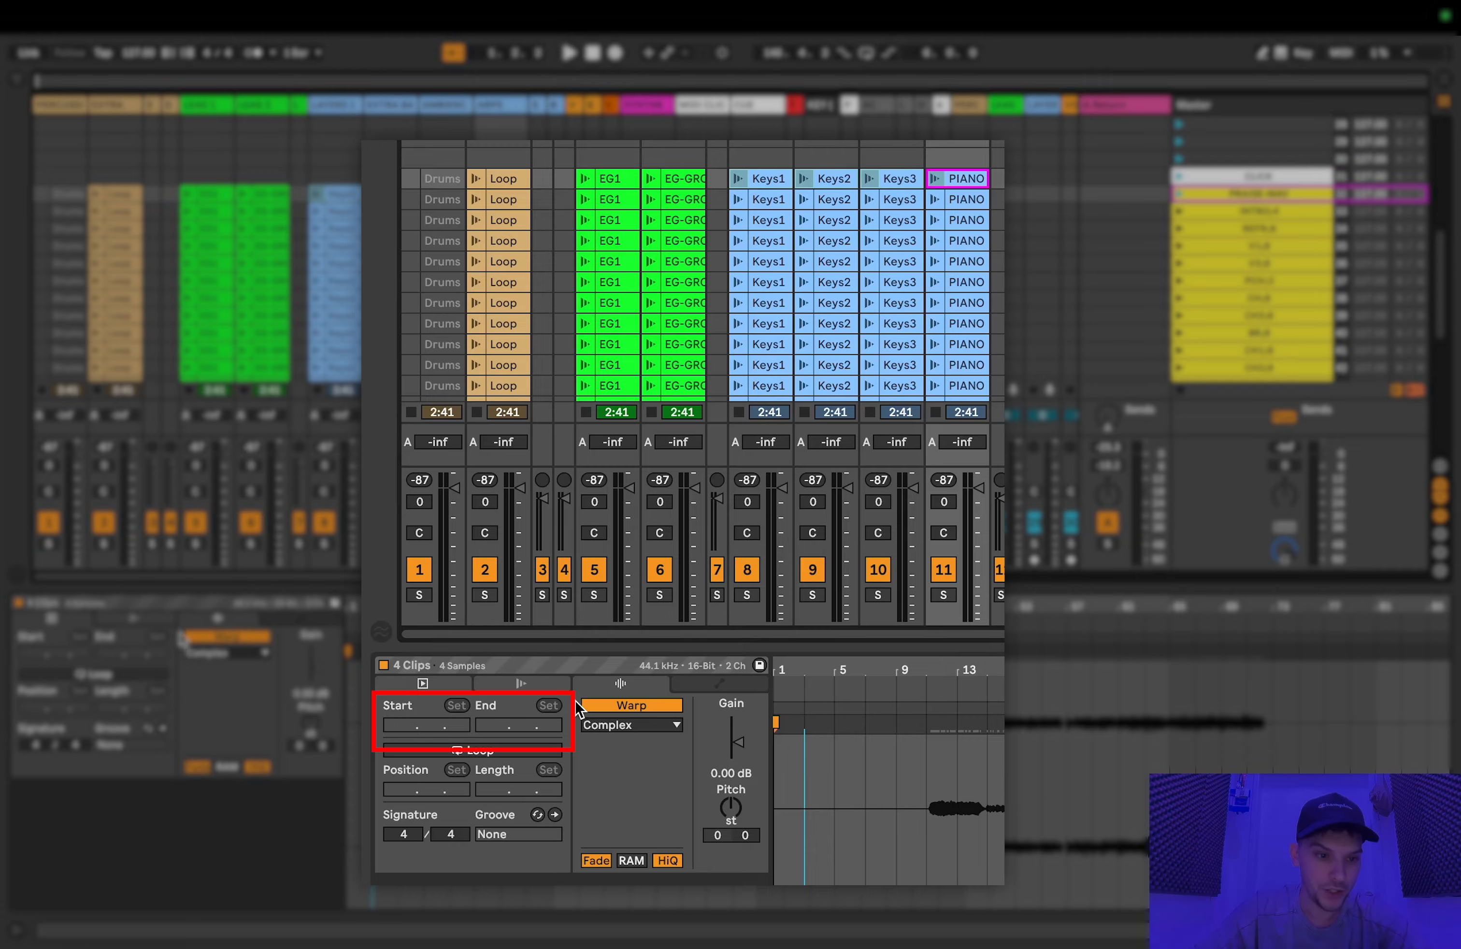
pyautogui.click(522, 685)
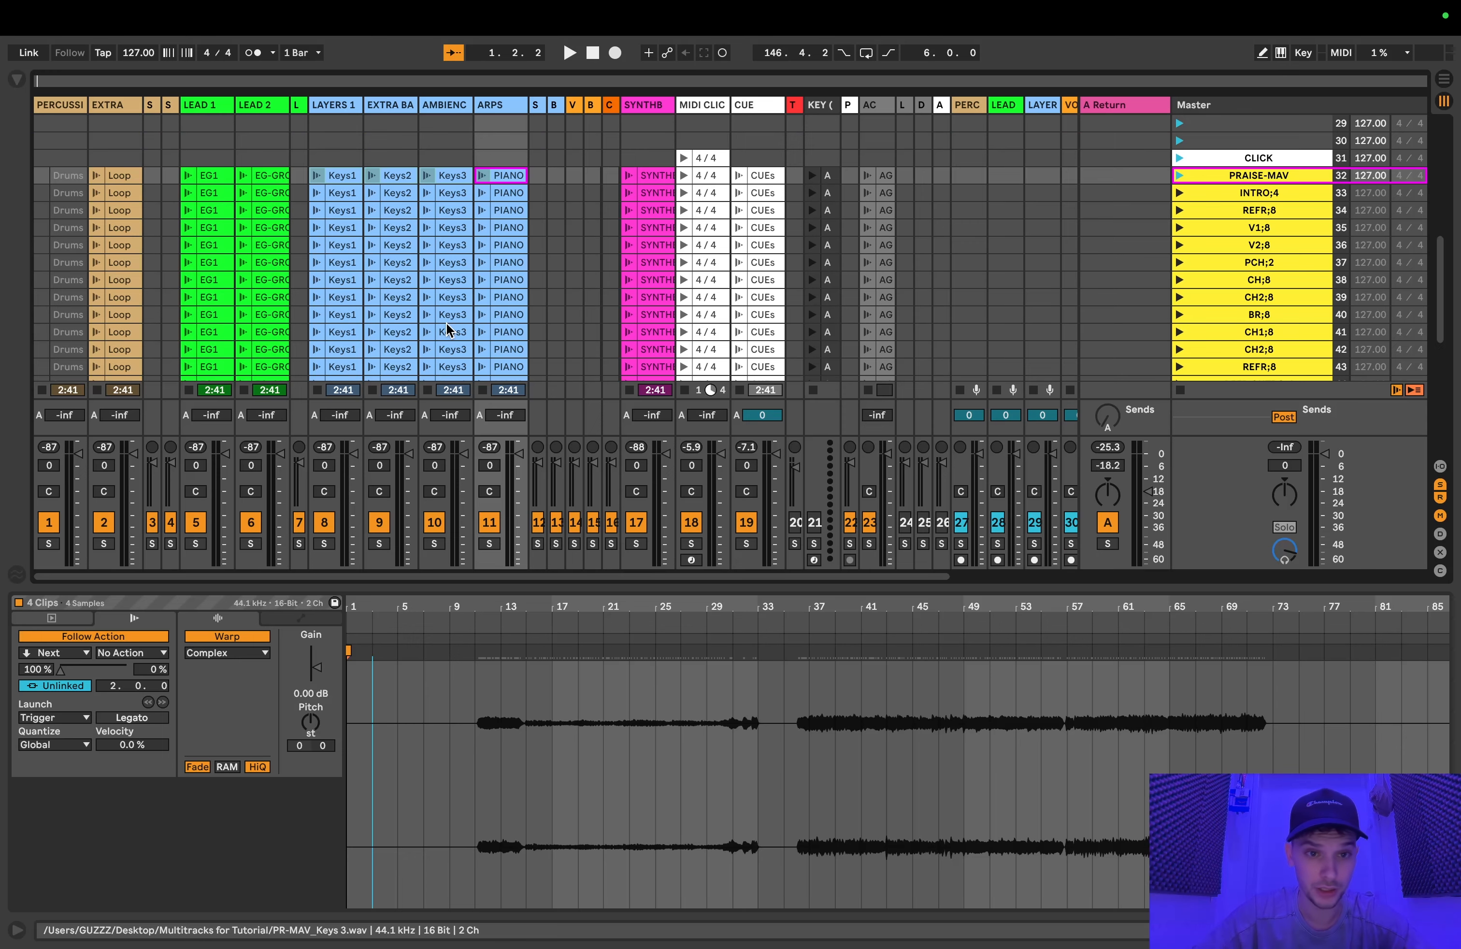
# Step: Select the CLICK scene directly above the upper PRAISE-MAV scene
pyautogui.scroll(10, 560, 314)
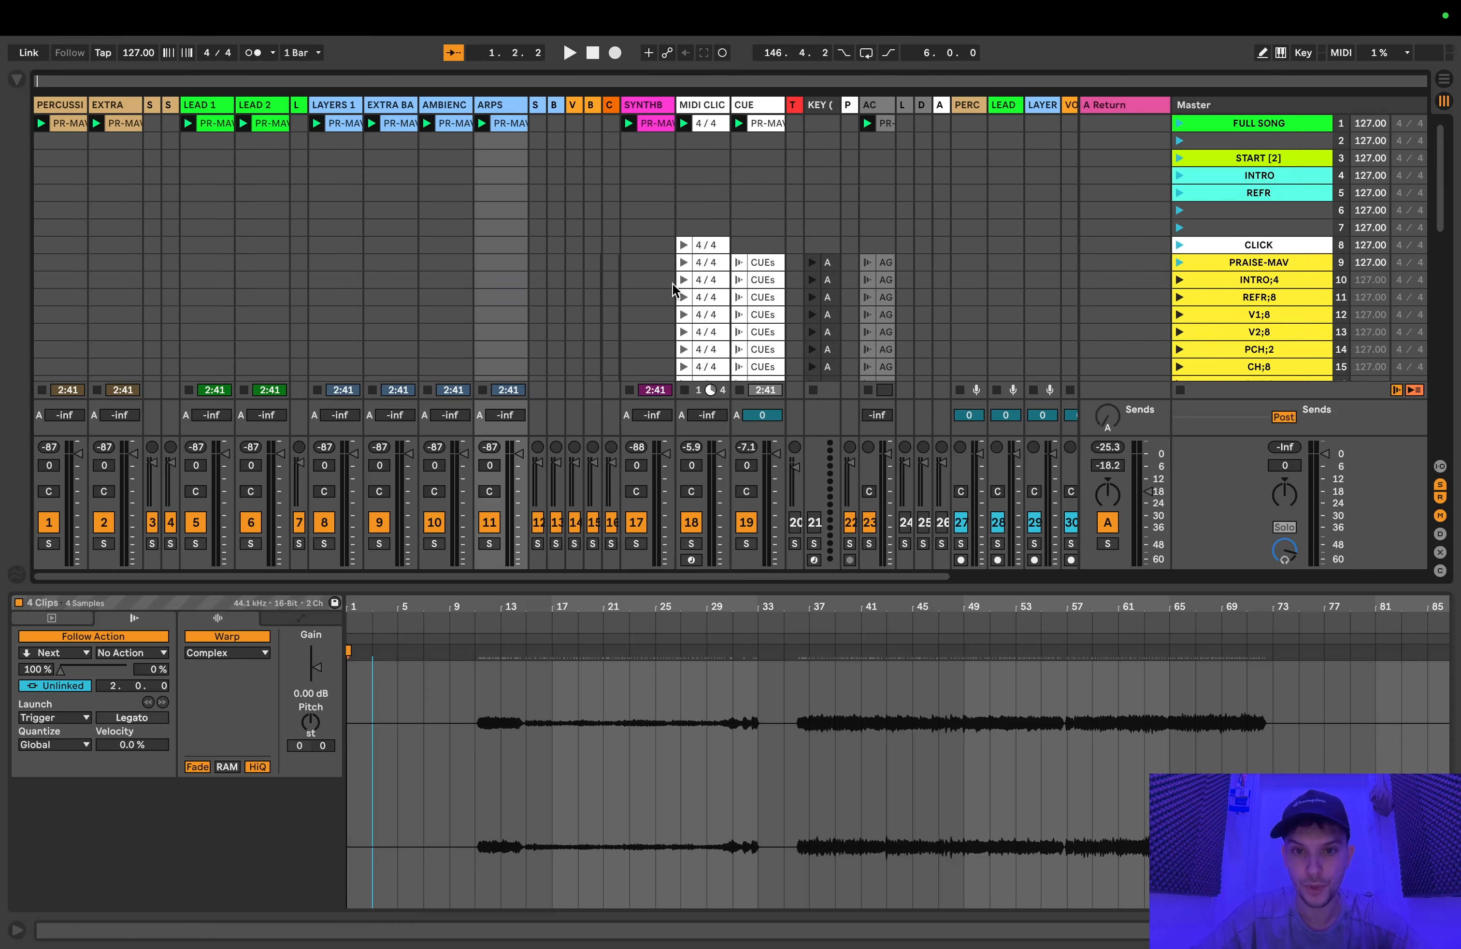
pyautogui.scroll(-4, 1125, 222)
pyautogui.click(1252, 189)
pyautogui.scroll(-2, 1254, 197)
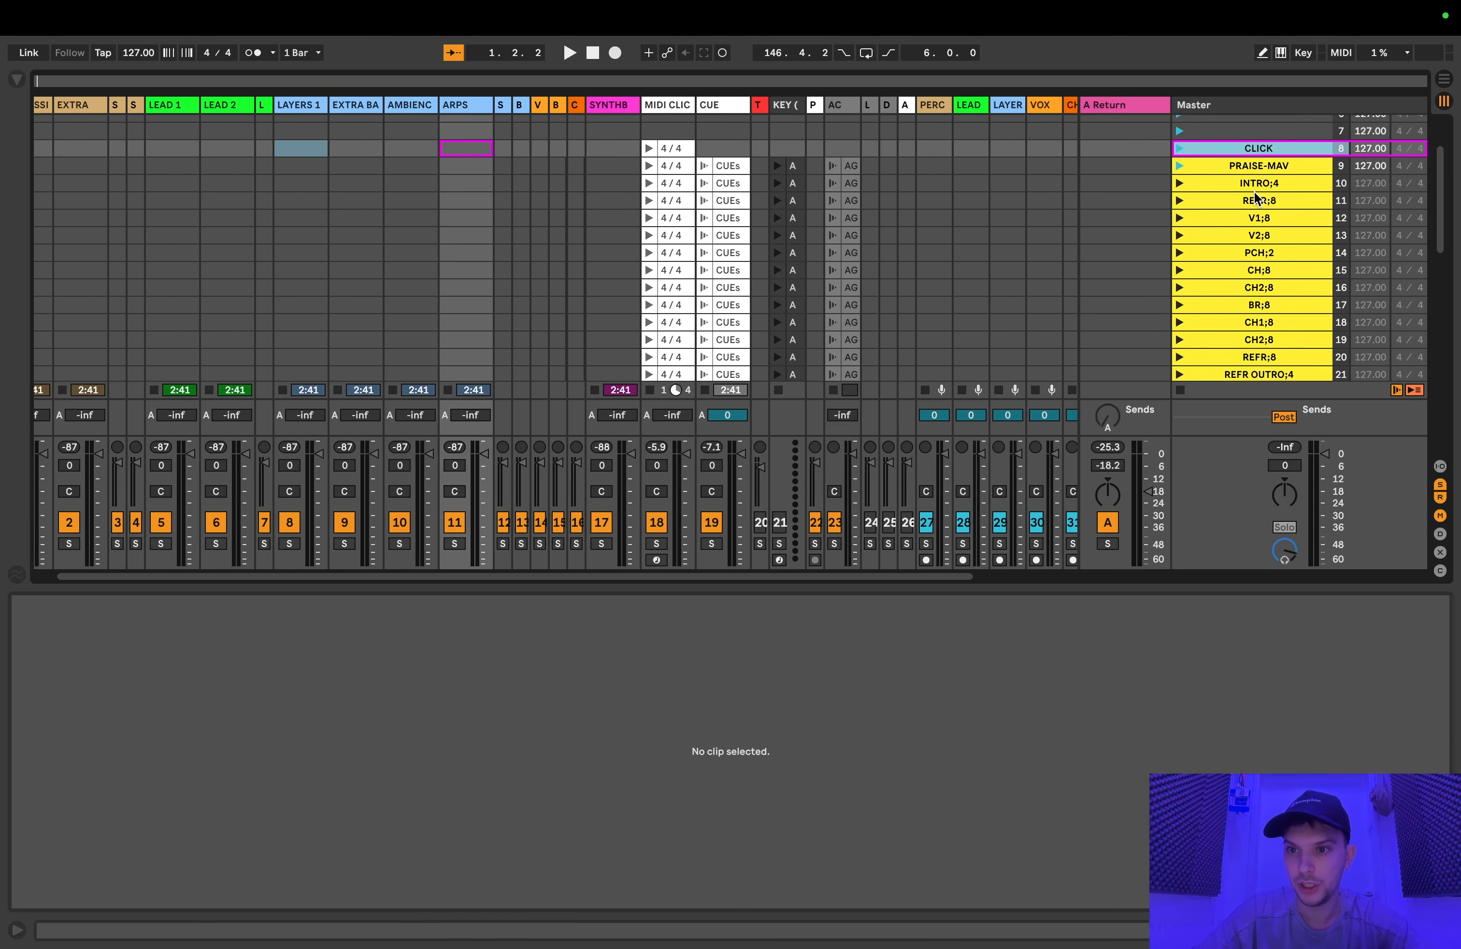
# Step: Examine the song-section scenes from PRAISE-MAV through REFR OUTRO;4, reading each scene's section name and number
pyautogui.click(1255, 167)
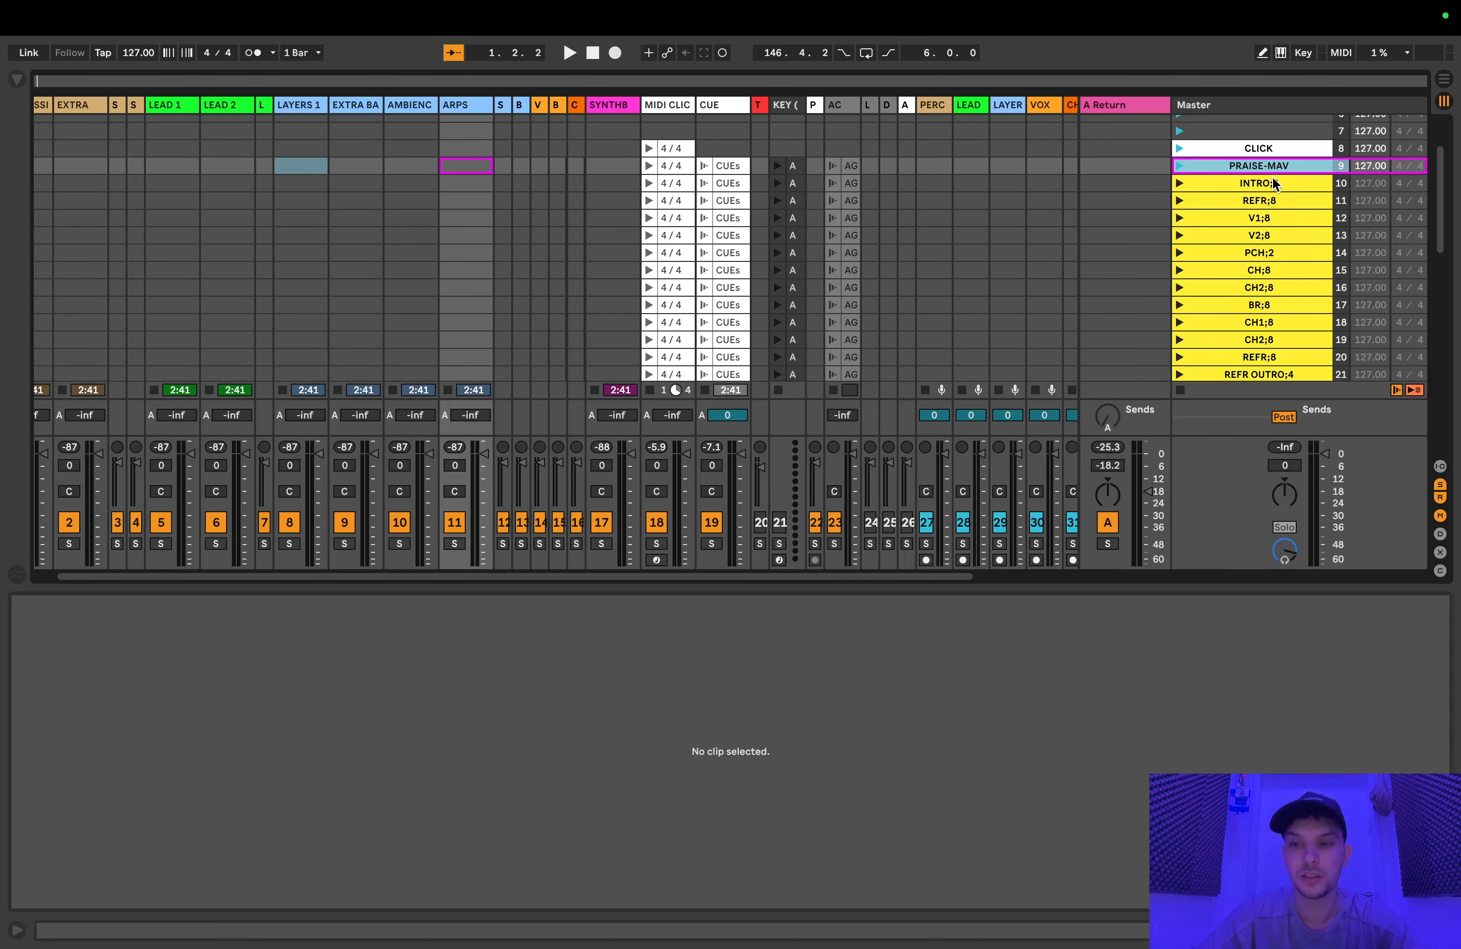
pyautogui.click(1269, 182)
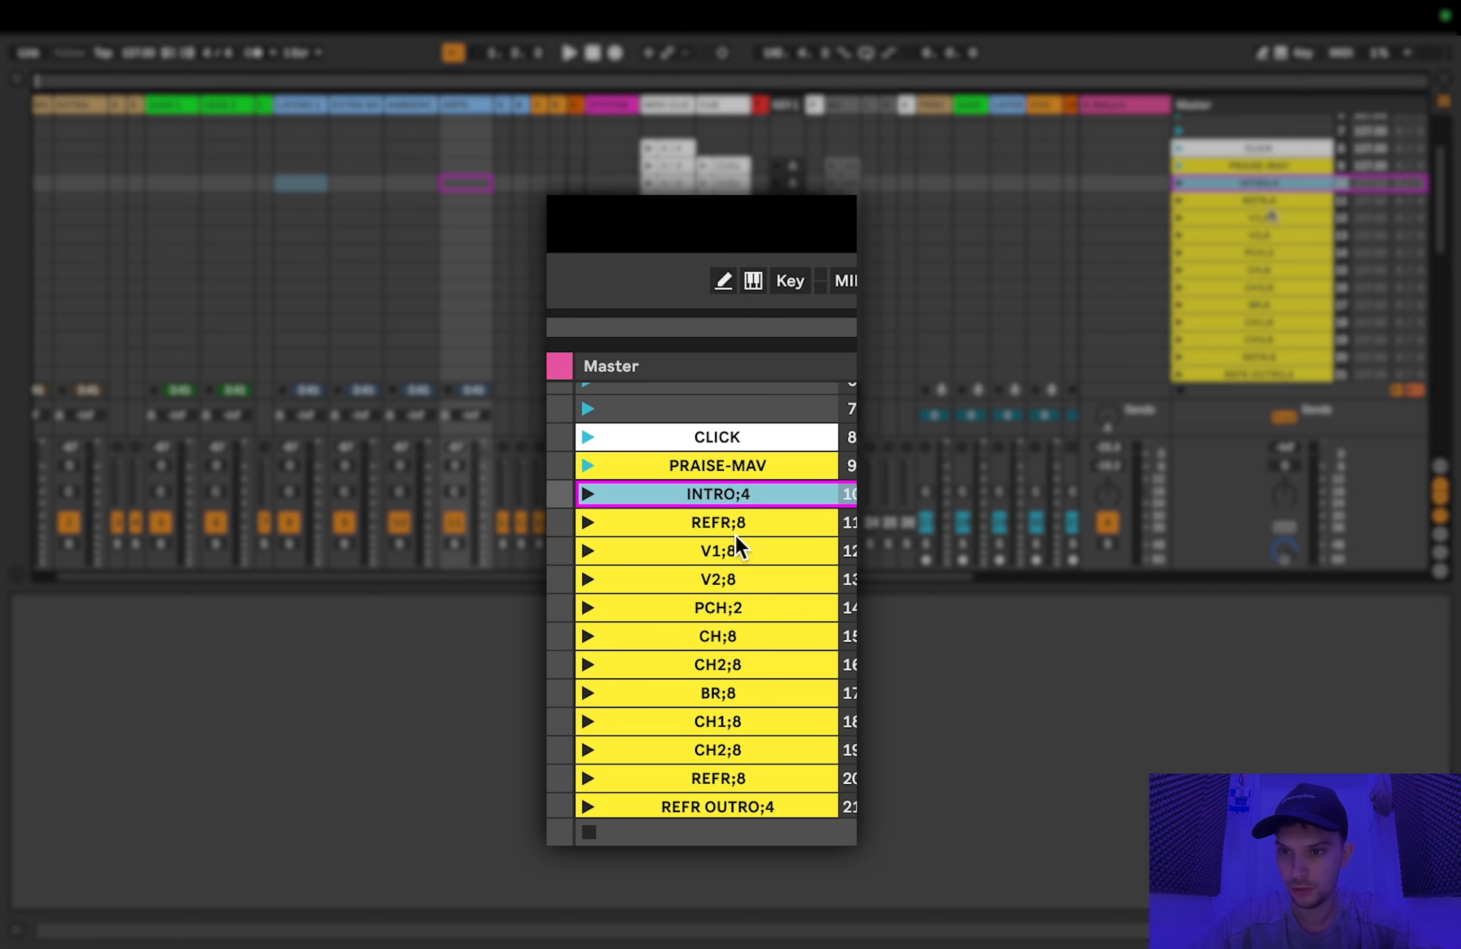
pyautogui.click(1267, 207)
pyautogui.click(1268, 220)
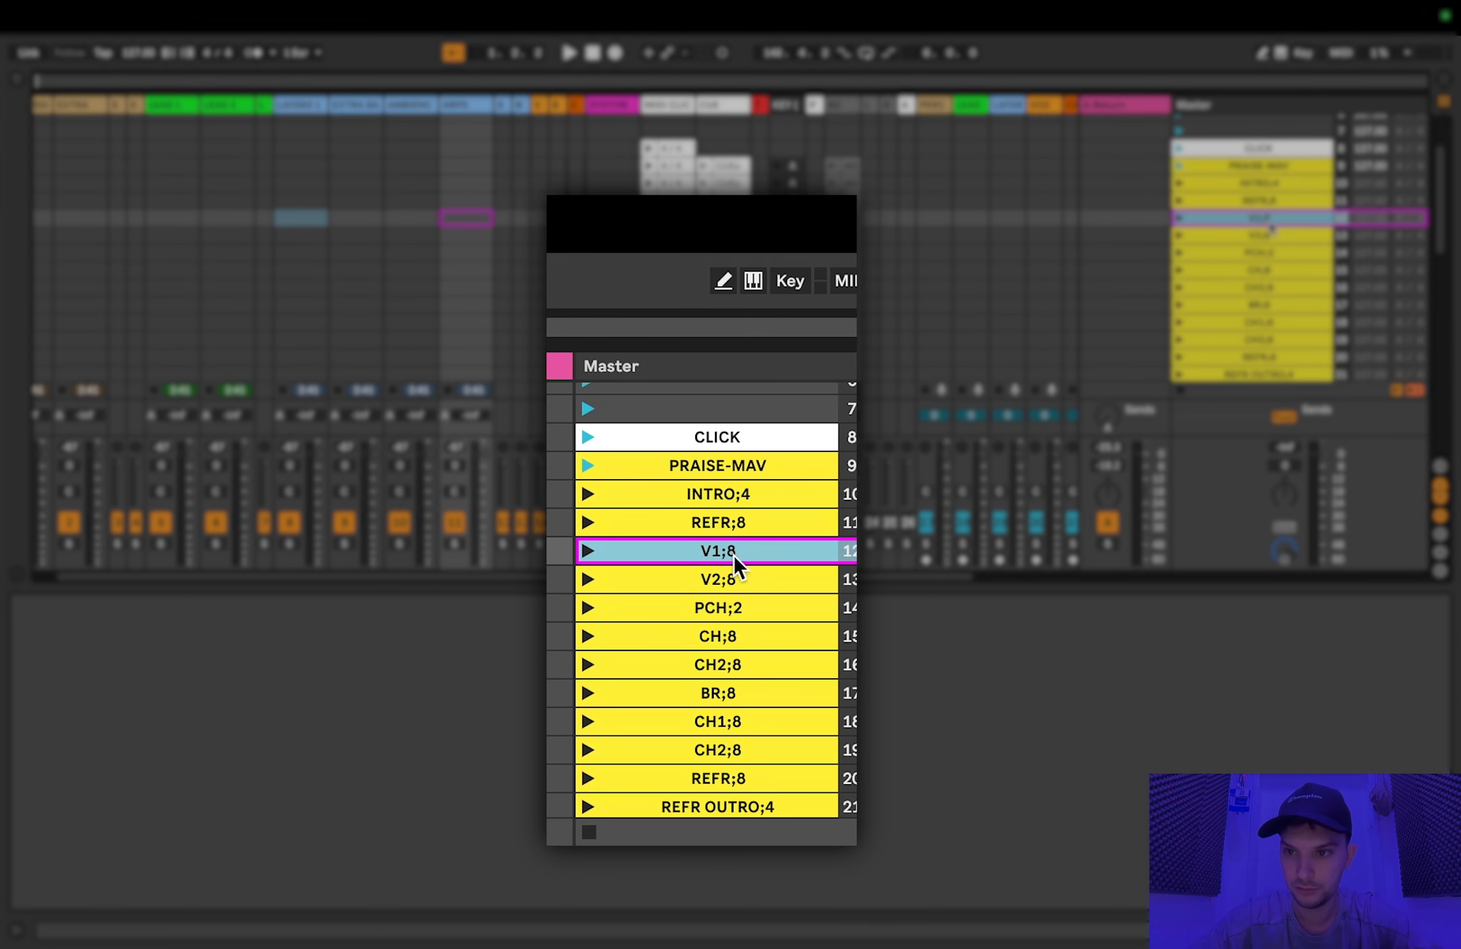
pyautogui.click(1274, 253)
pyautogui.click(1277, 271)
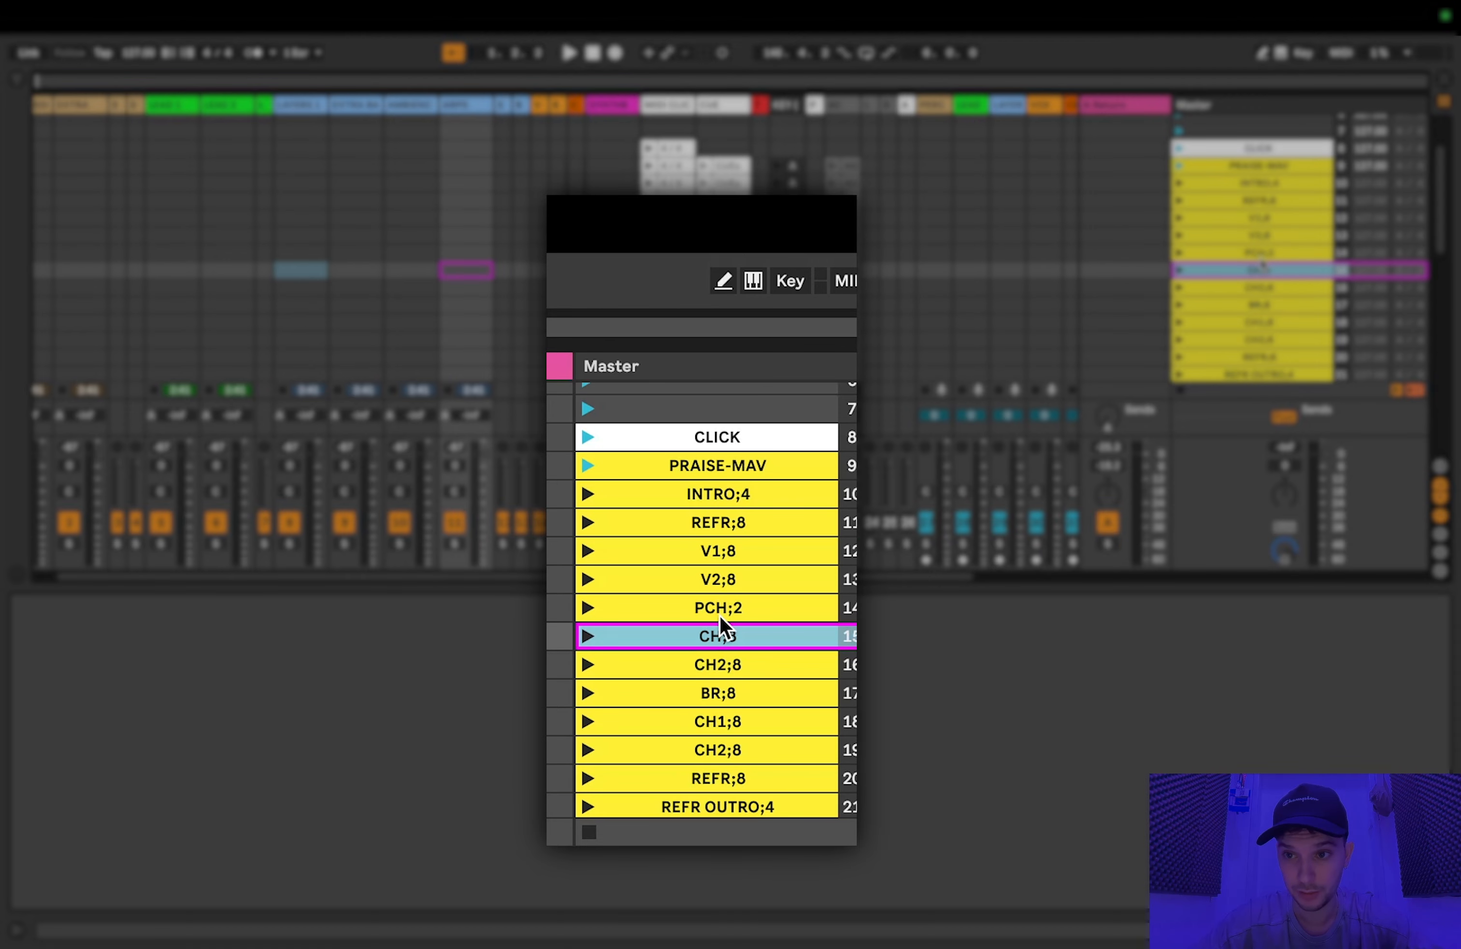
pyautogui.scroll(-2, 1268, 248)
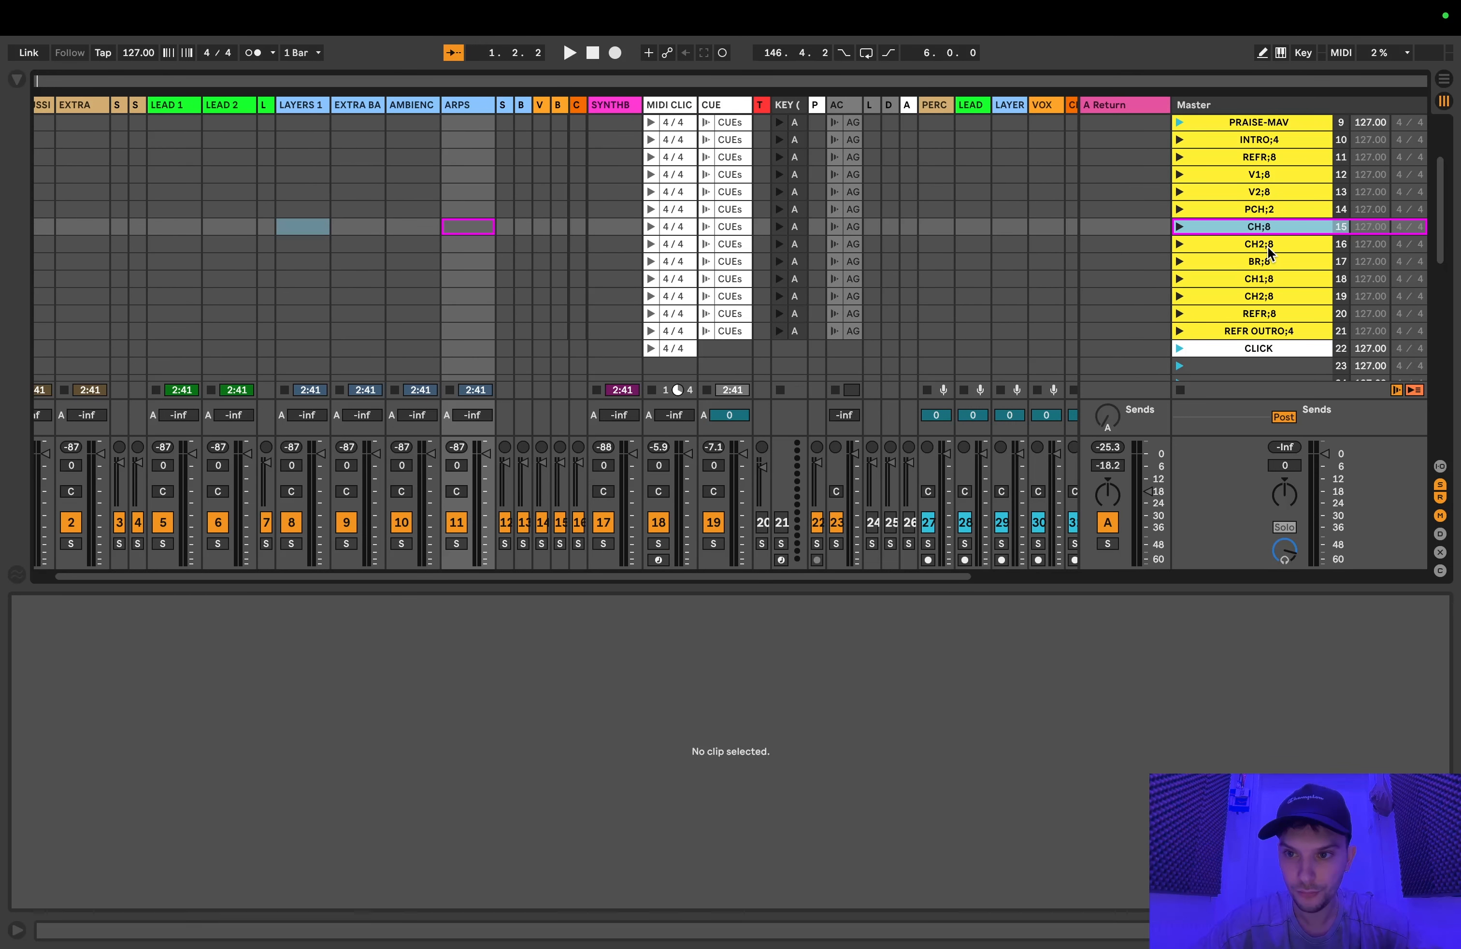
pyautogui.scroll(-1, 1268, 252)
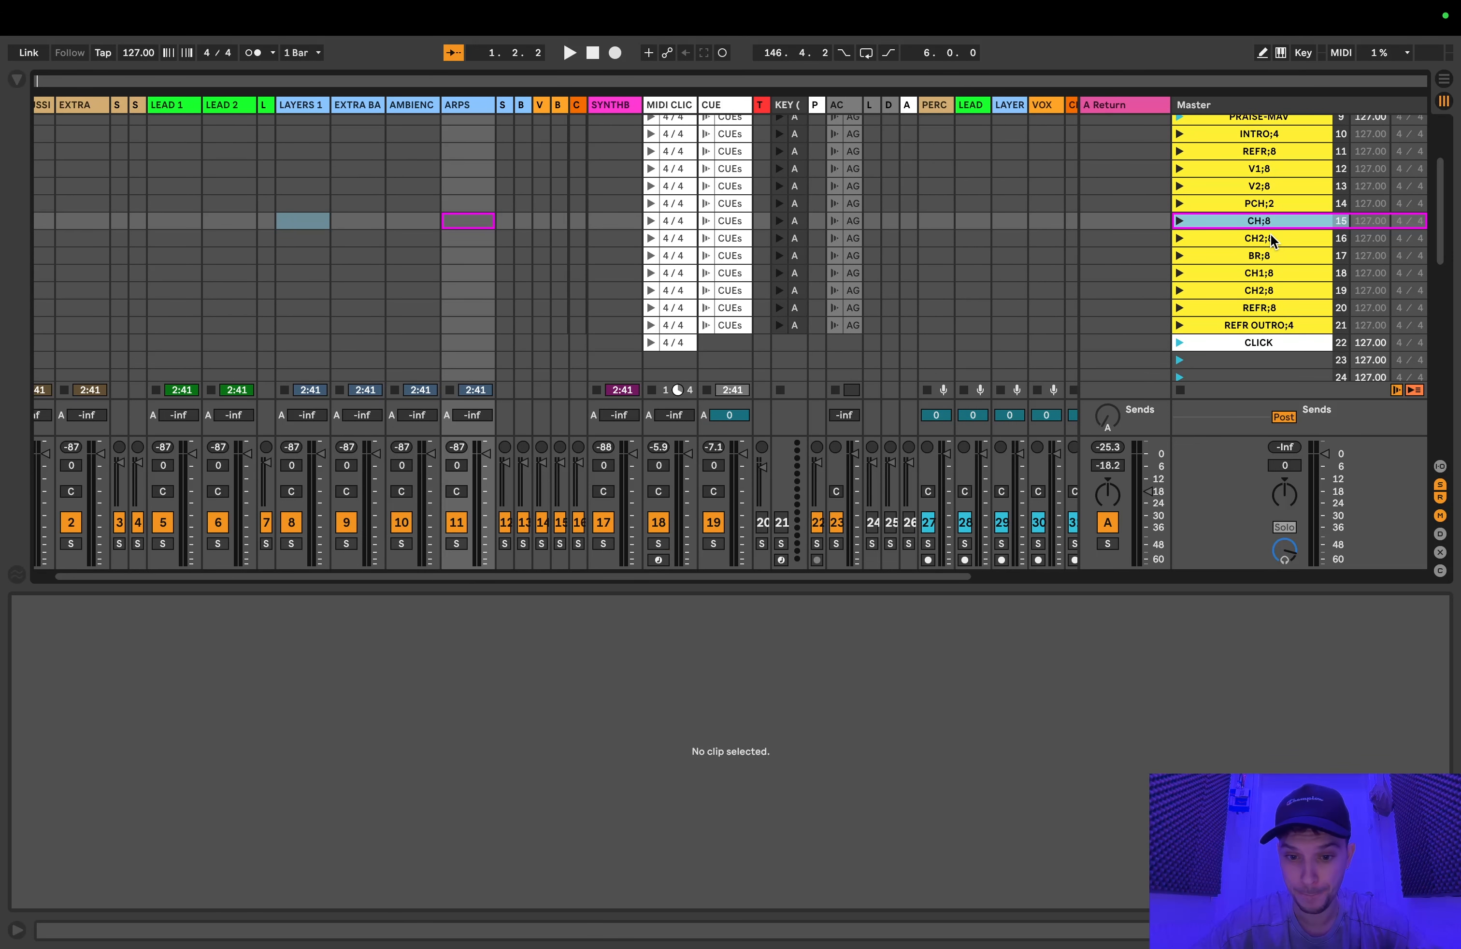
pyautogui.scroll(2, 1266, 264)
pyautogui.hscroll(-1, 1266, 264)
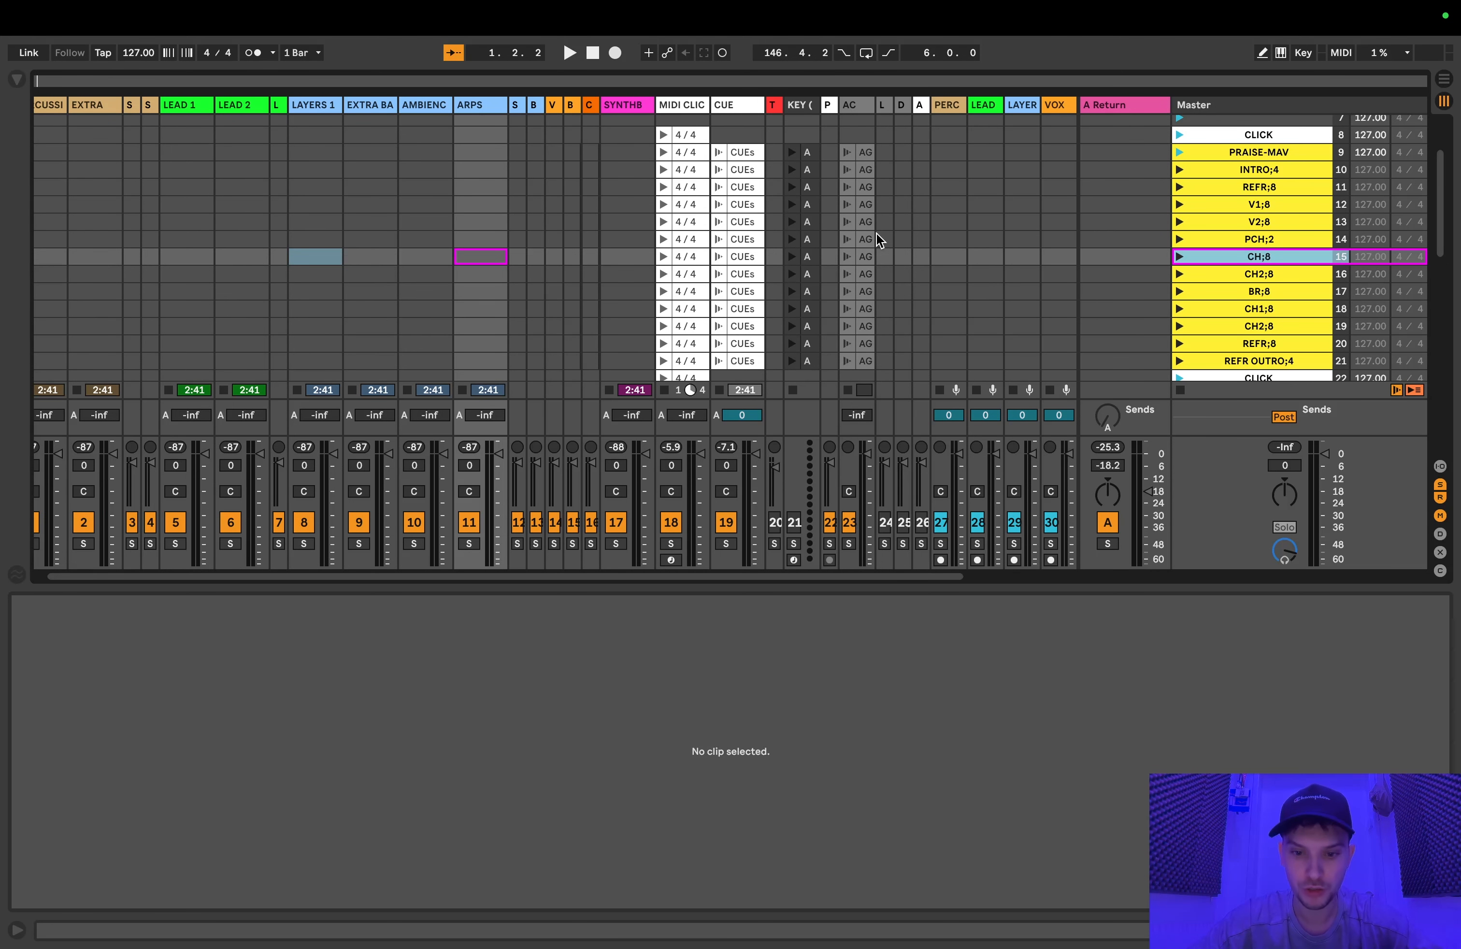
# Step: Inspect the CUEs clip in the upper PRAISE-MAV scene, checking its Follow Action settings and its start and end points
pyautogui.click(742, 156)
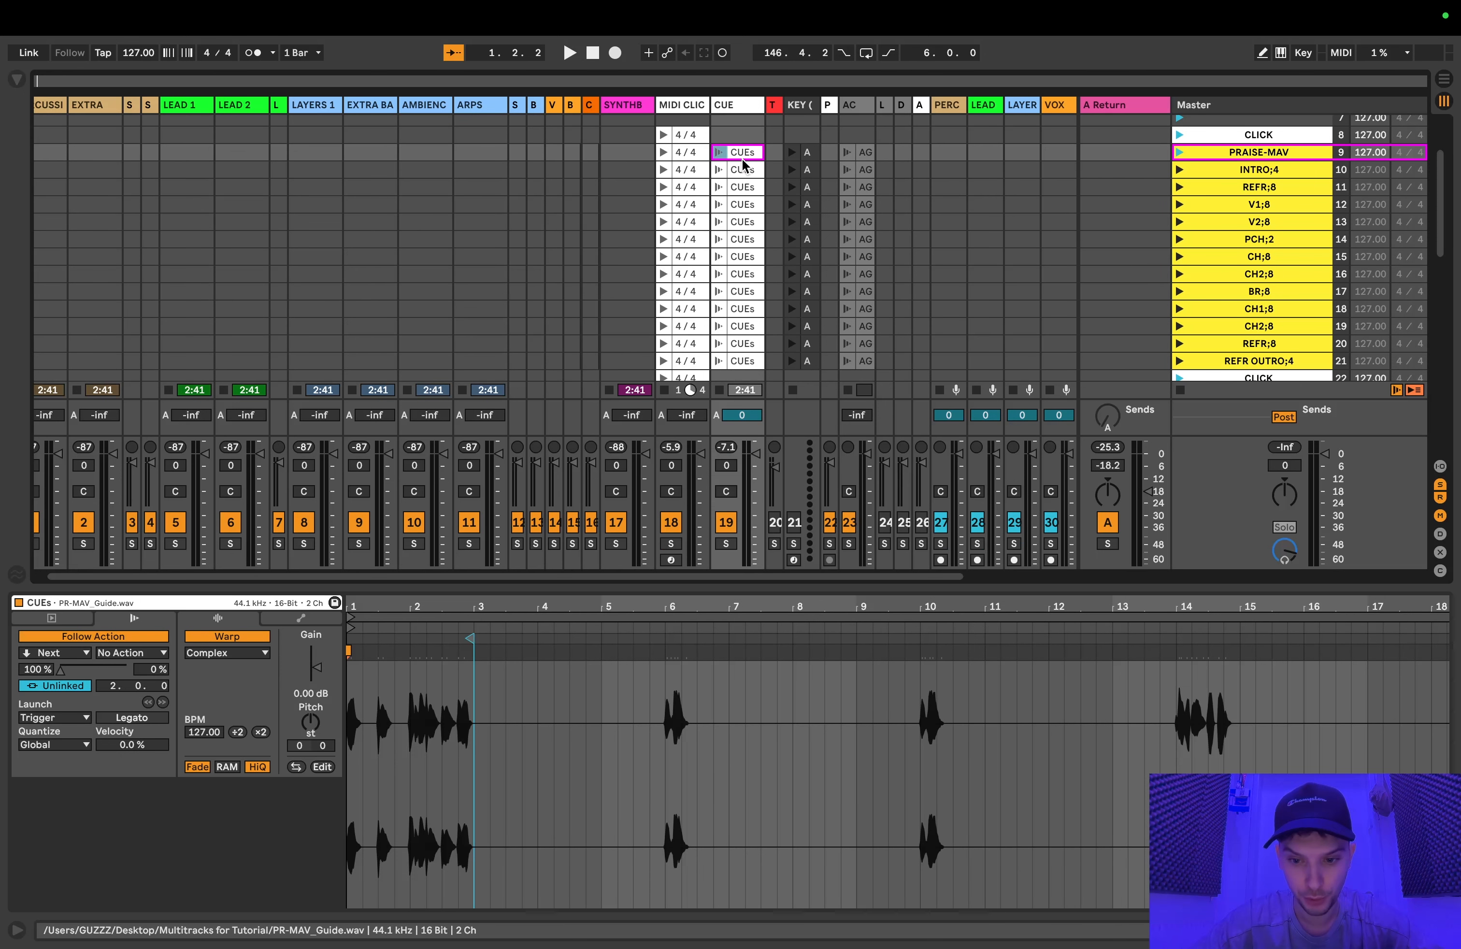
pyautogui.scroll(-2, 793, 251)
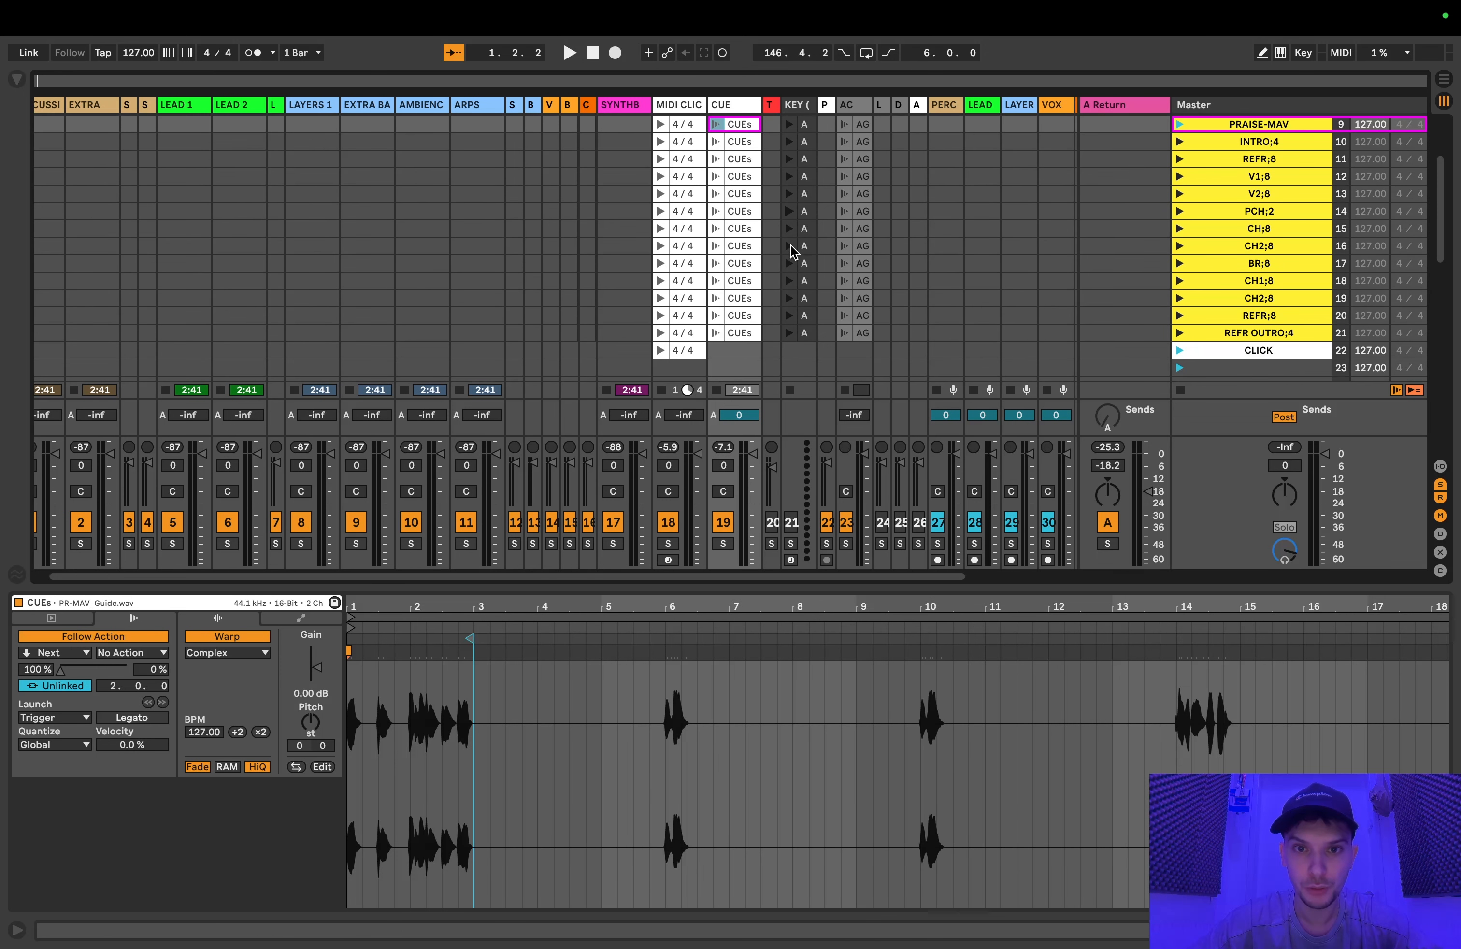
pyautogui.scroll(-1, 793, 251)
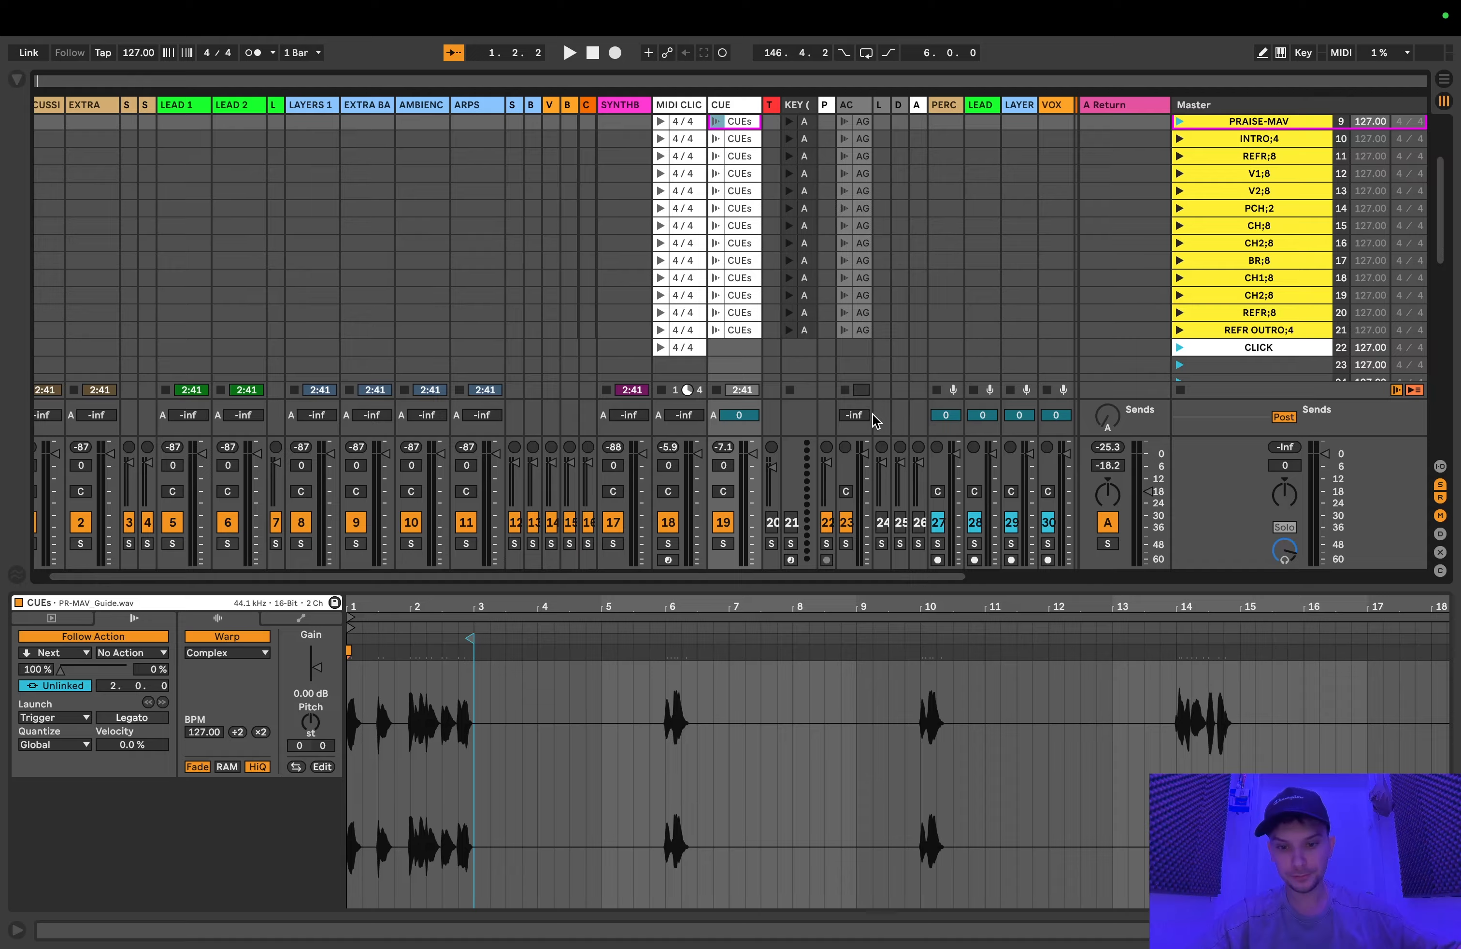
pyautogui.scroll(2, 747, 227)
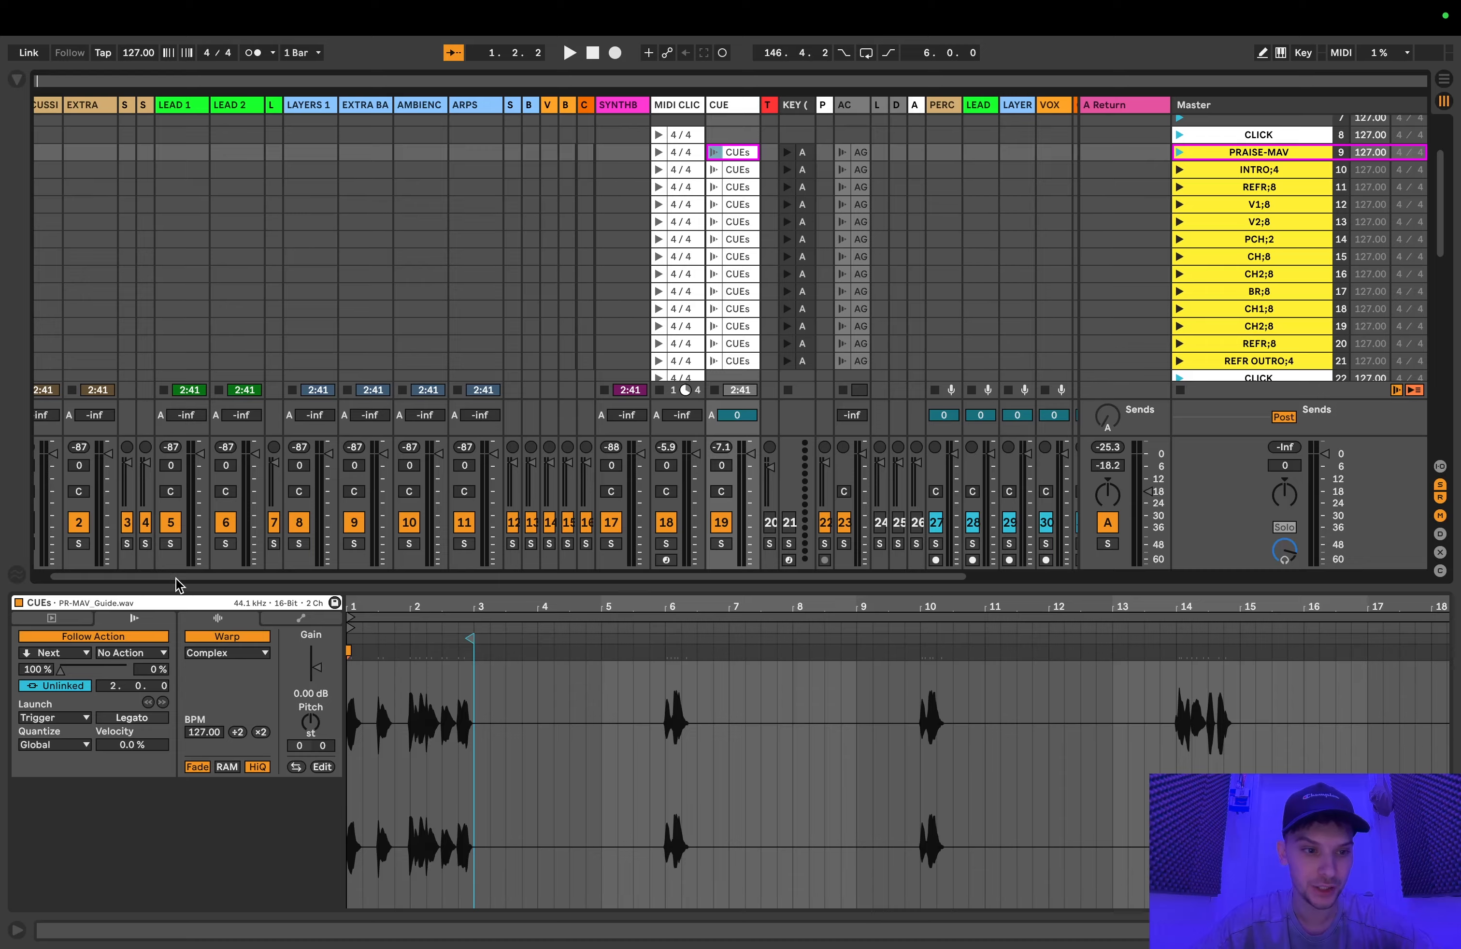
pyautogui.click(65, 621)
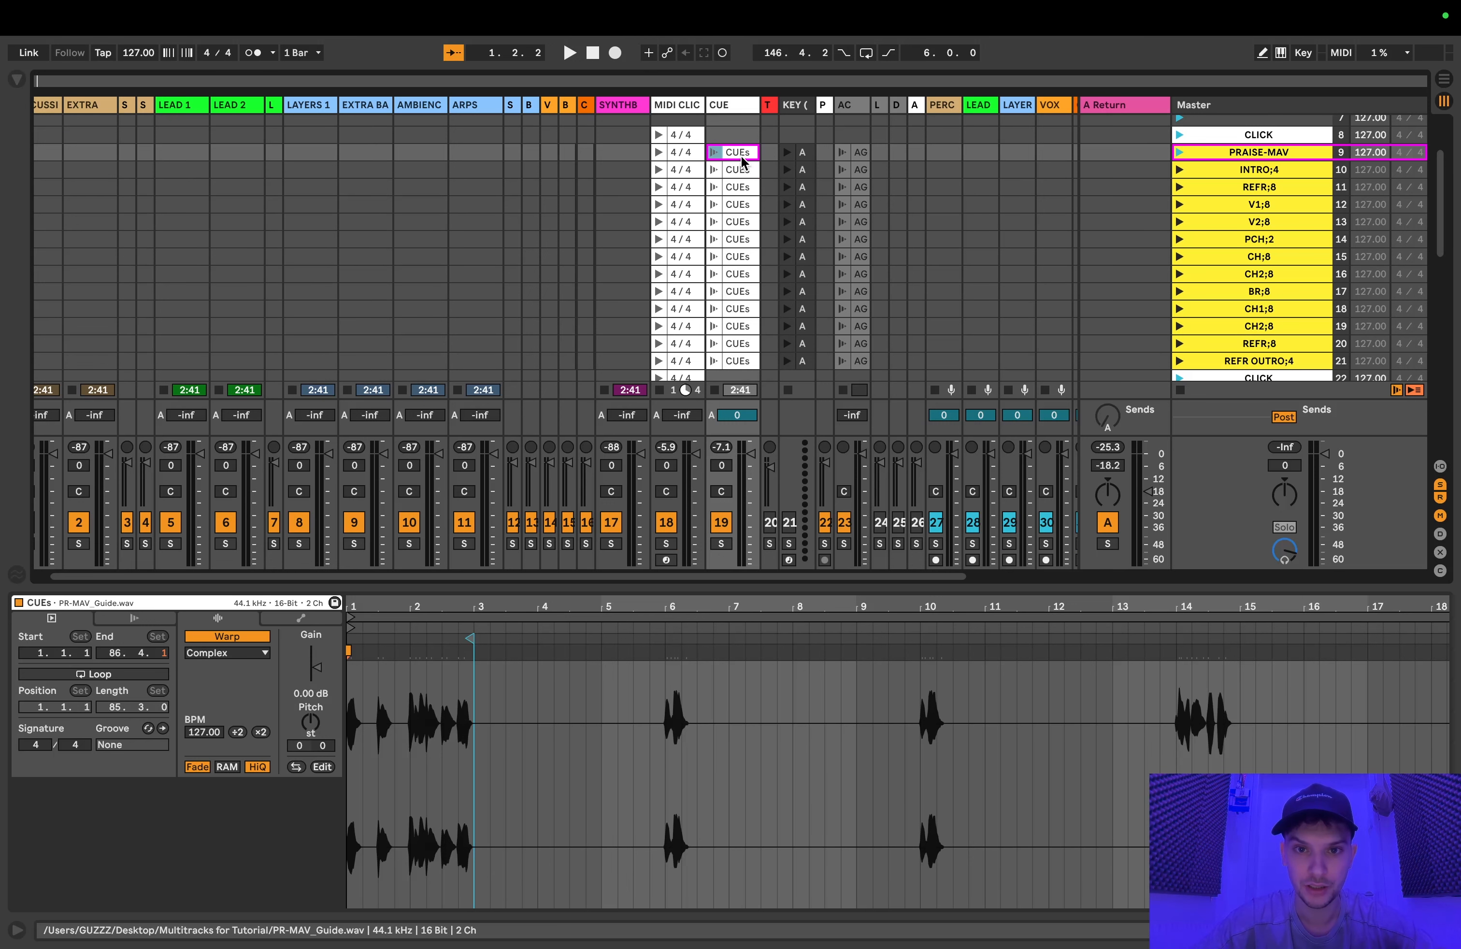
pyautogui.scroll(-1, 742, 162)
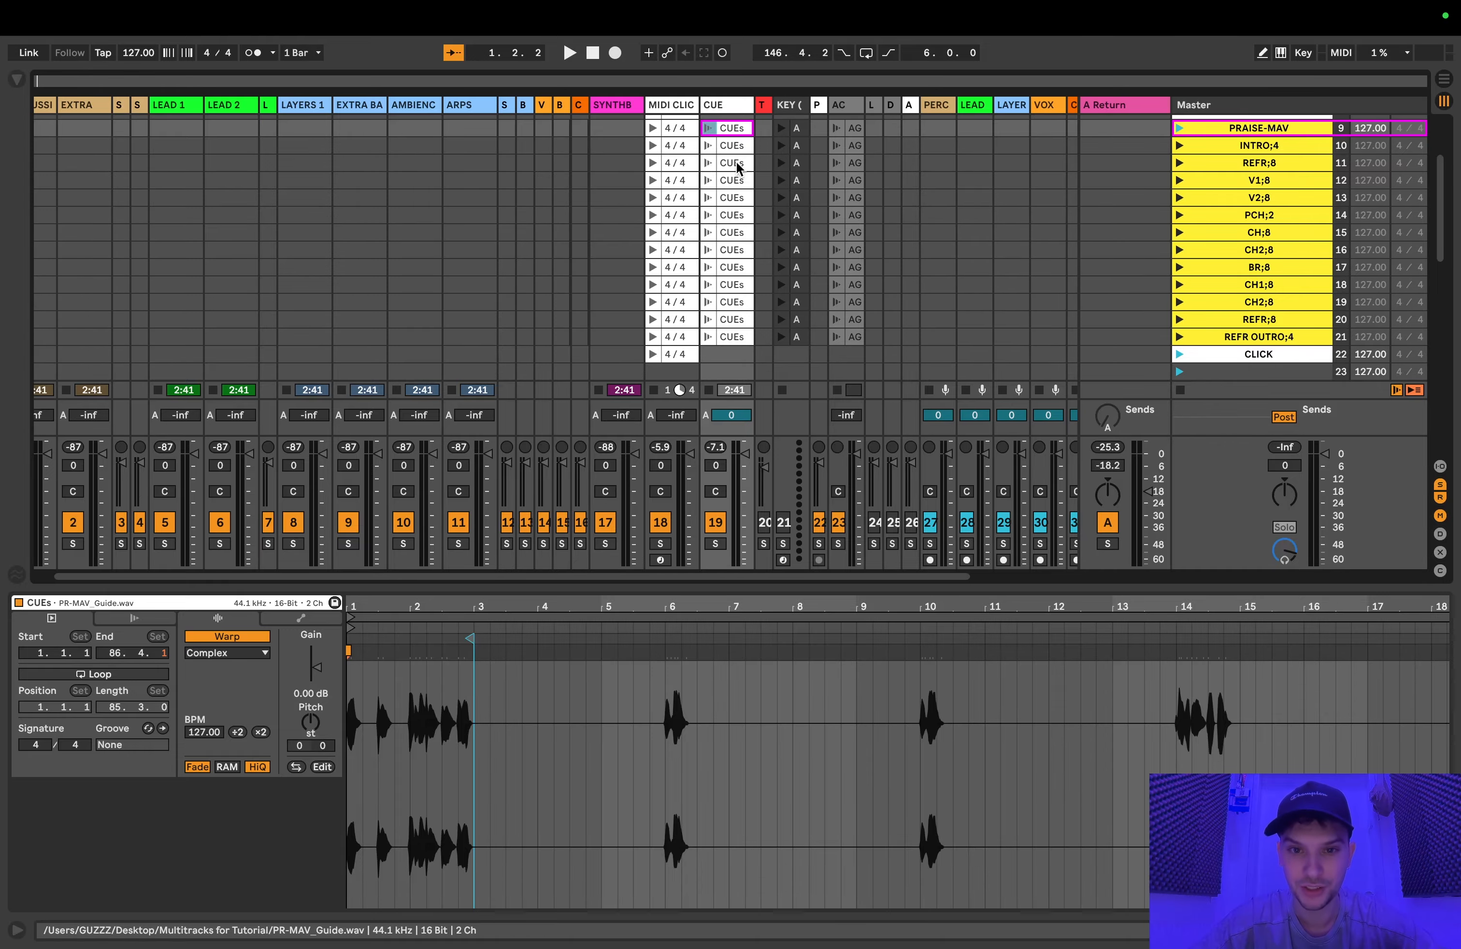
pyautogui.scroll(1, 739, 170)
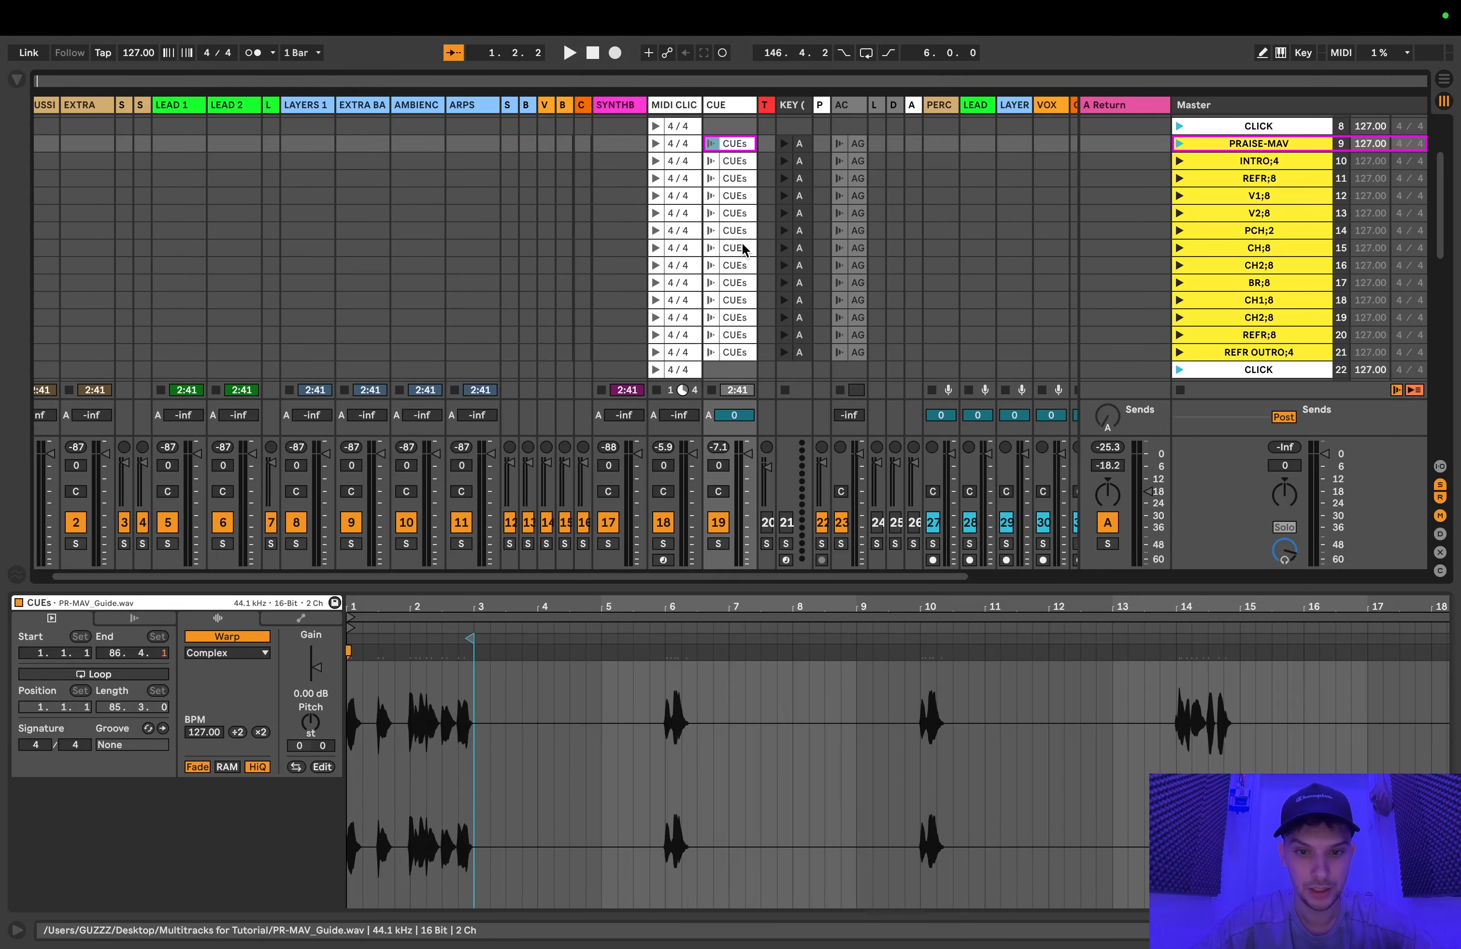
pyautogui.scroll(1, 988, 188)
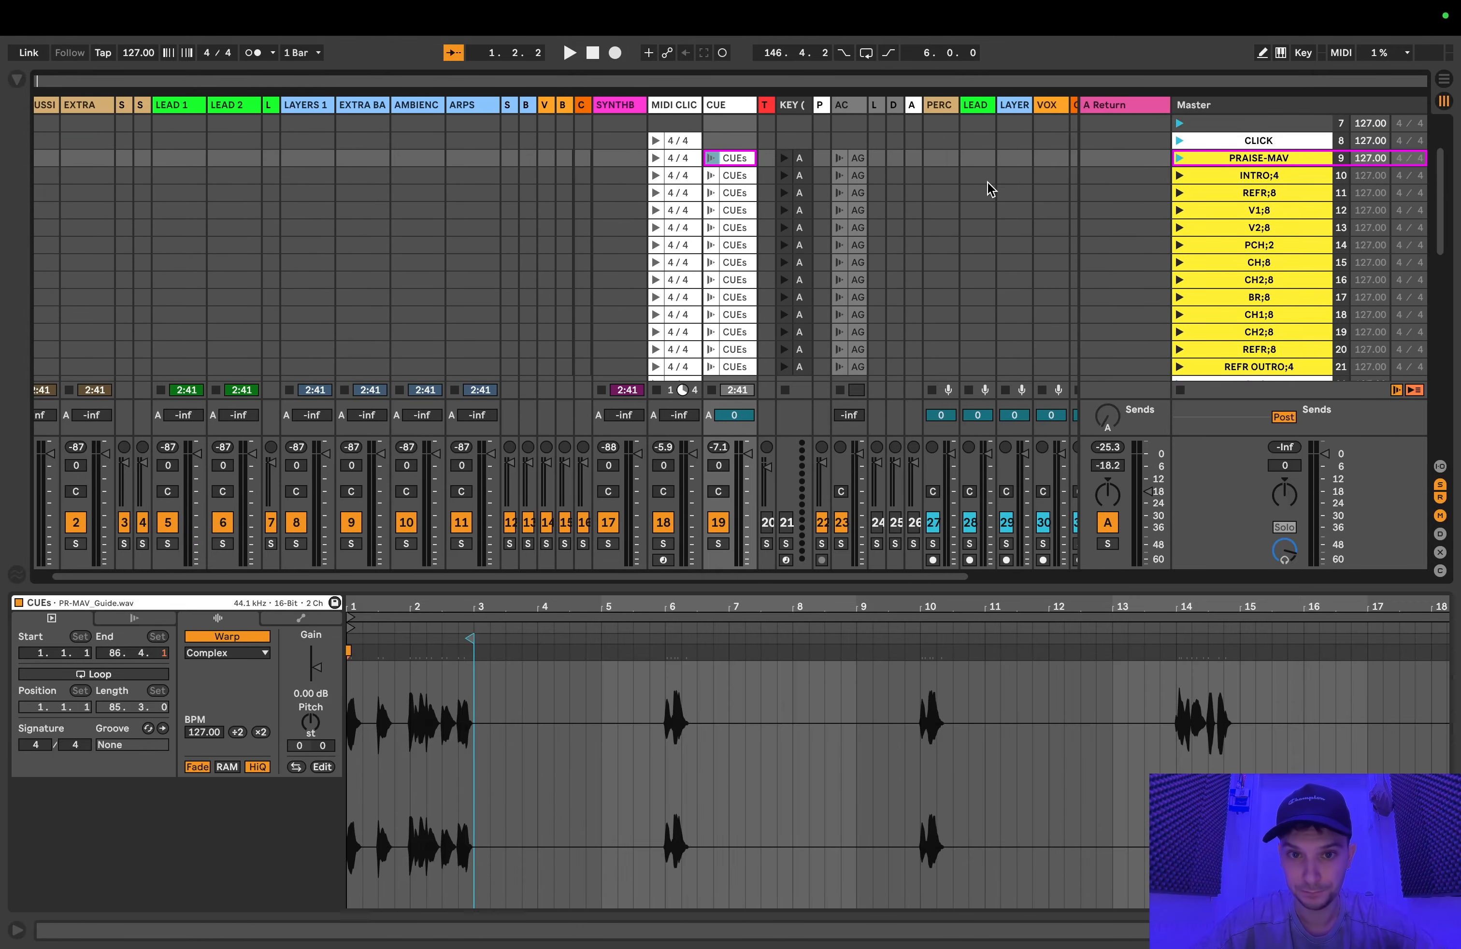
# Step: Move a copy of the CUE track's full-song guide clip into the START [2] scene and rename it CUEs
pyautogui.scroll(6, 939, 190)
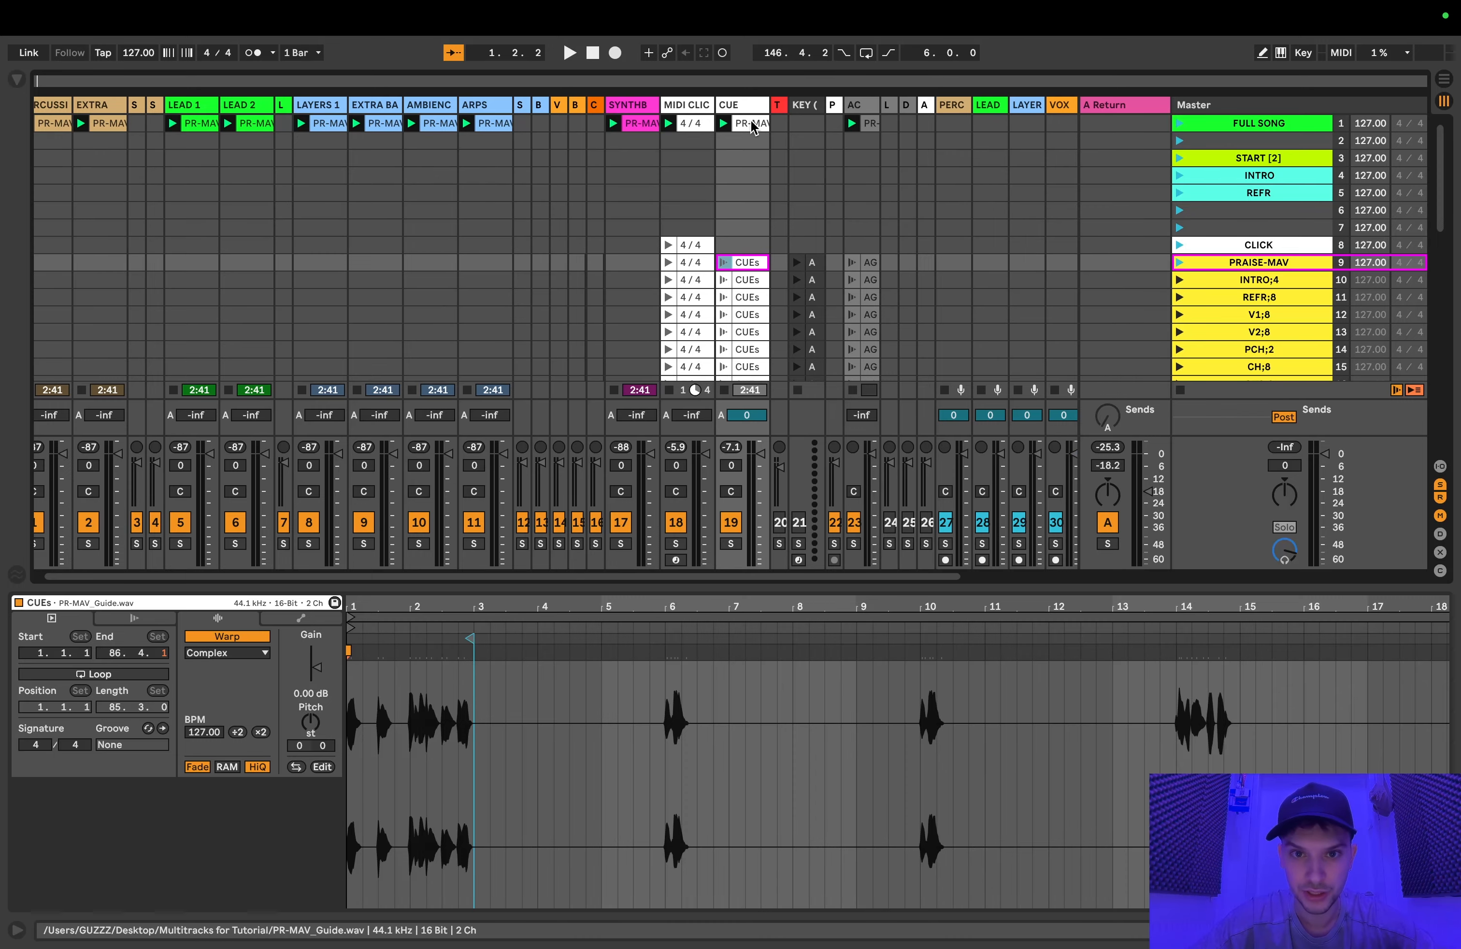
pyautogui.click(752, 125)
pyautogui.moveTo(752, 125); pyautogui.dragTo(751, 160)
pyautogui.press('super+r')
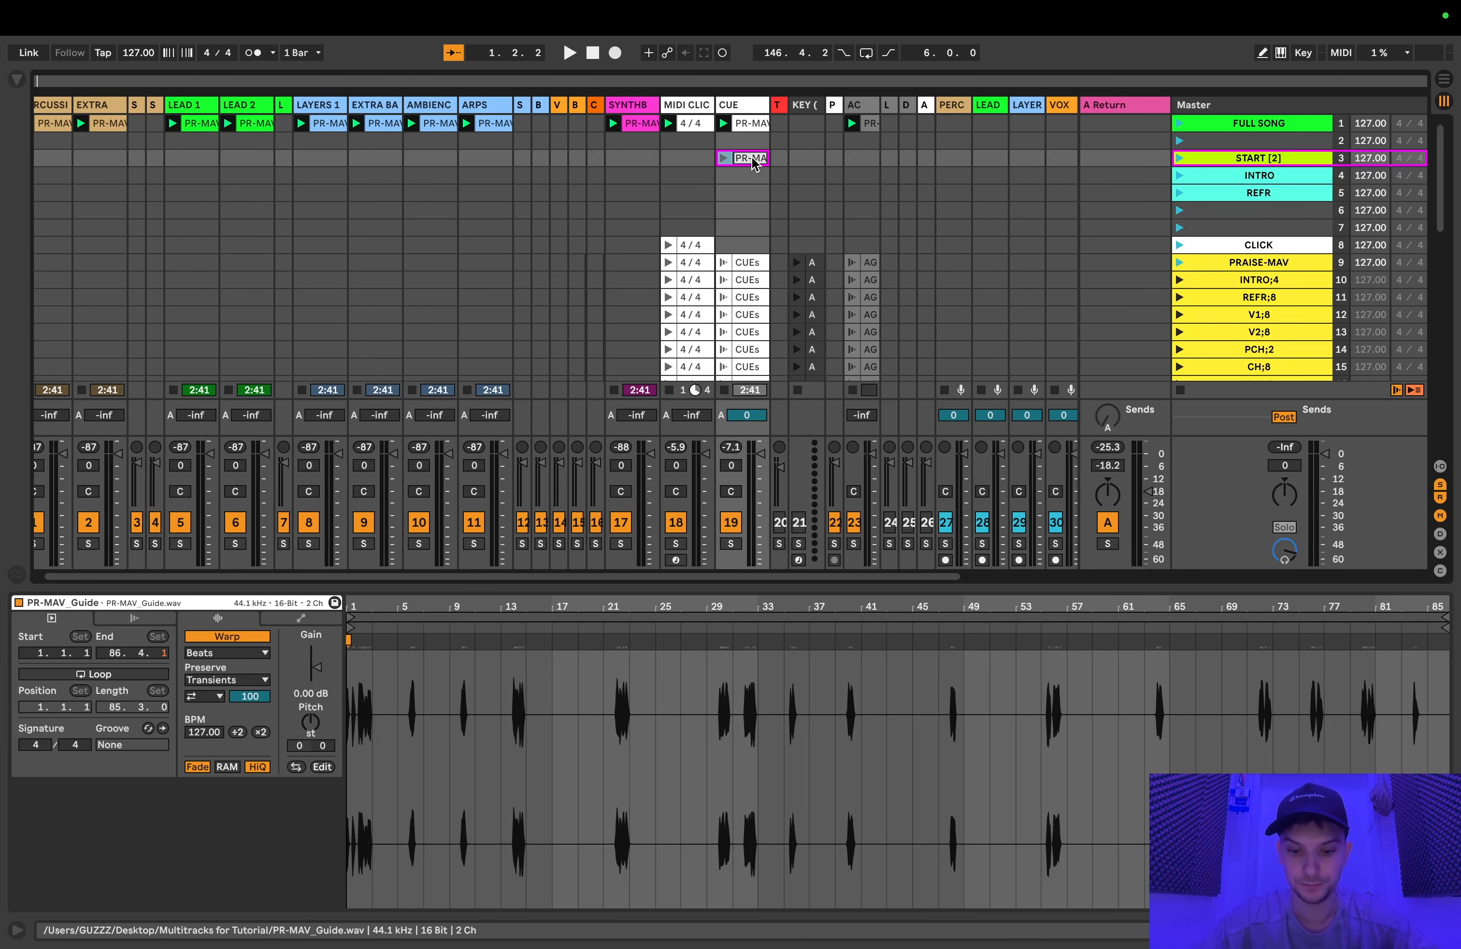
pyautogui.write('CUEs')
pyautogui.press('Return')
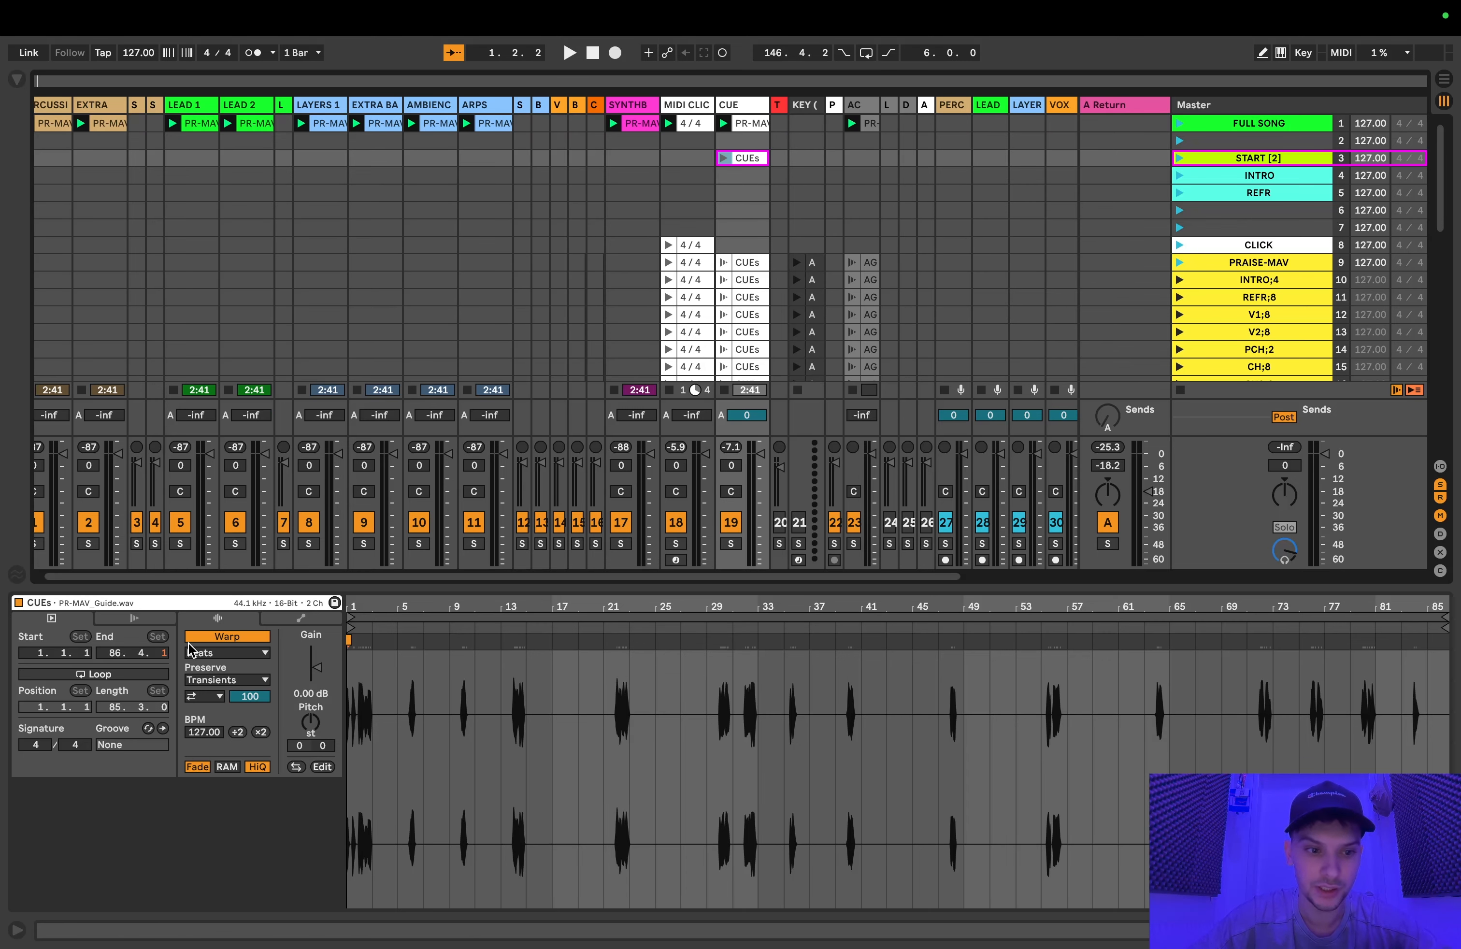
# Step: Play the CUEs clip in the START [2] scene and examine its opening count-in in the waveform
pyautogui.click(210, 638)
pyautogui.click(210, 637)
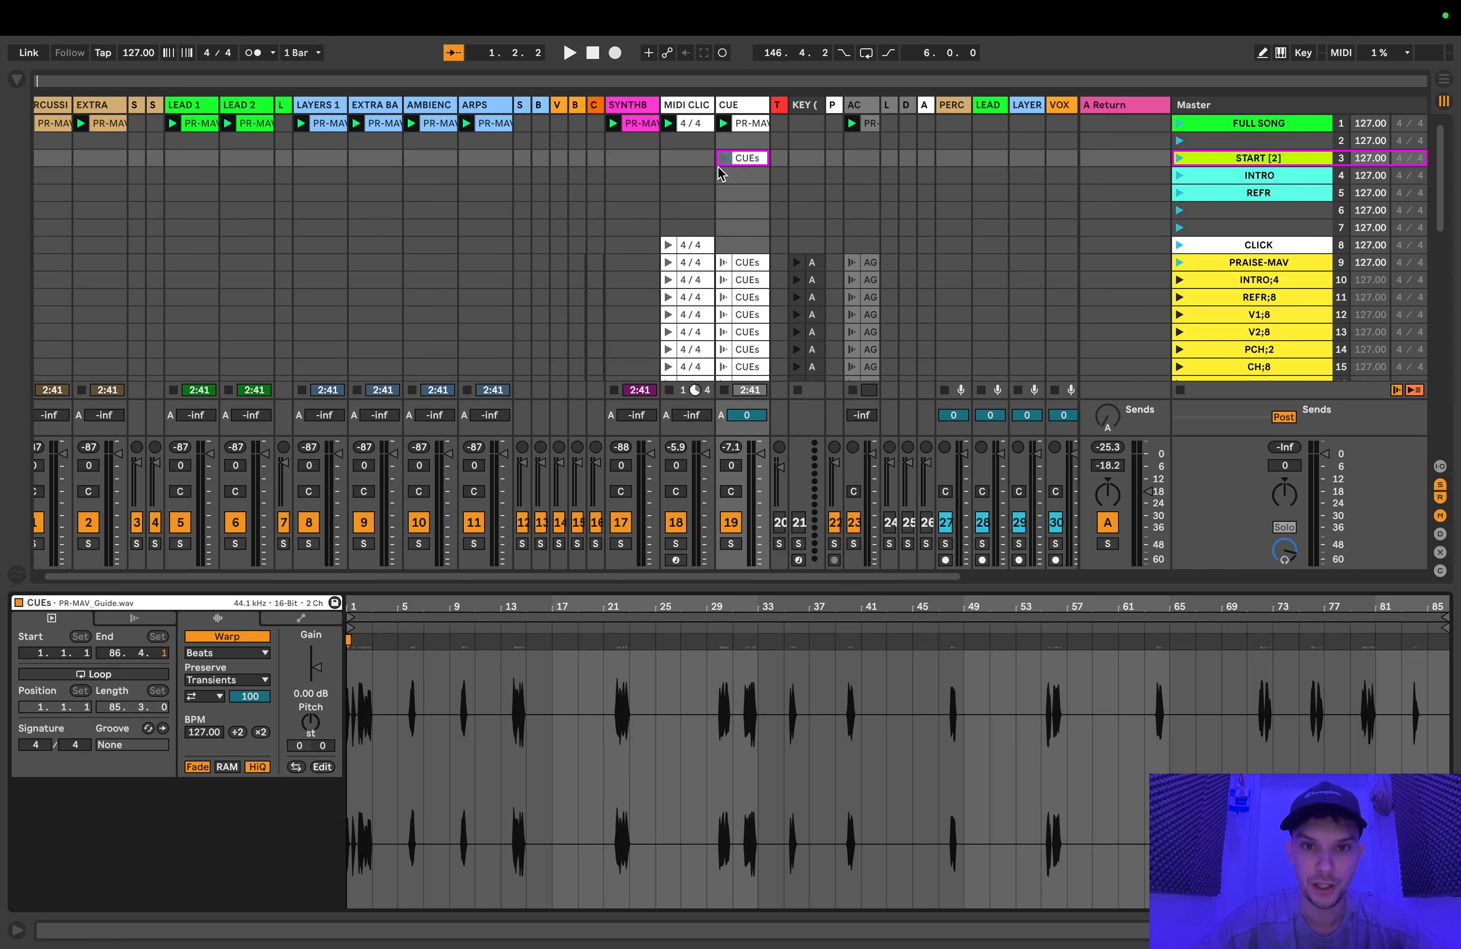
pyautogui.click(413, 692)
pyautogui.scroll(5, 412, 693)
pyautogui.hscroll(-3, 416, 691)
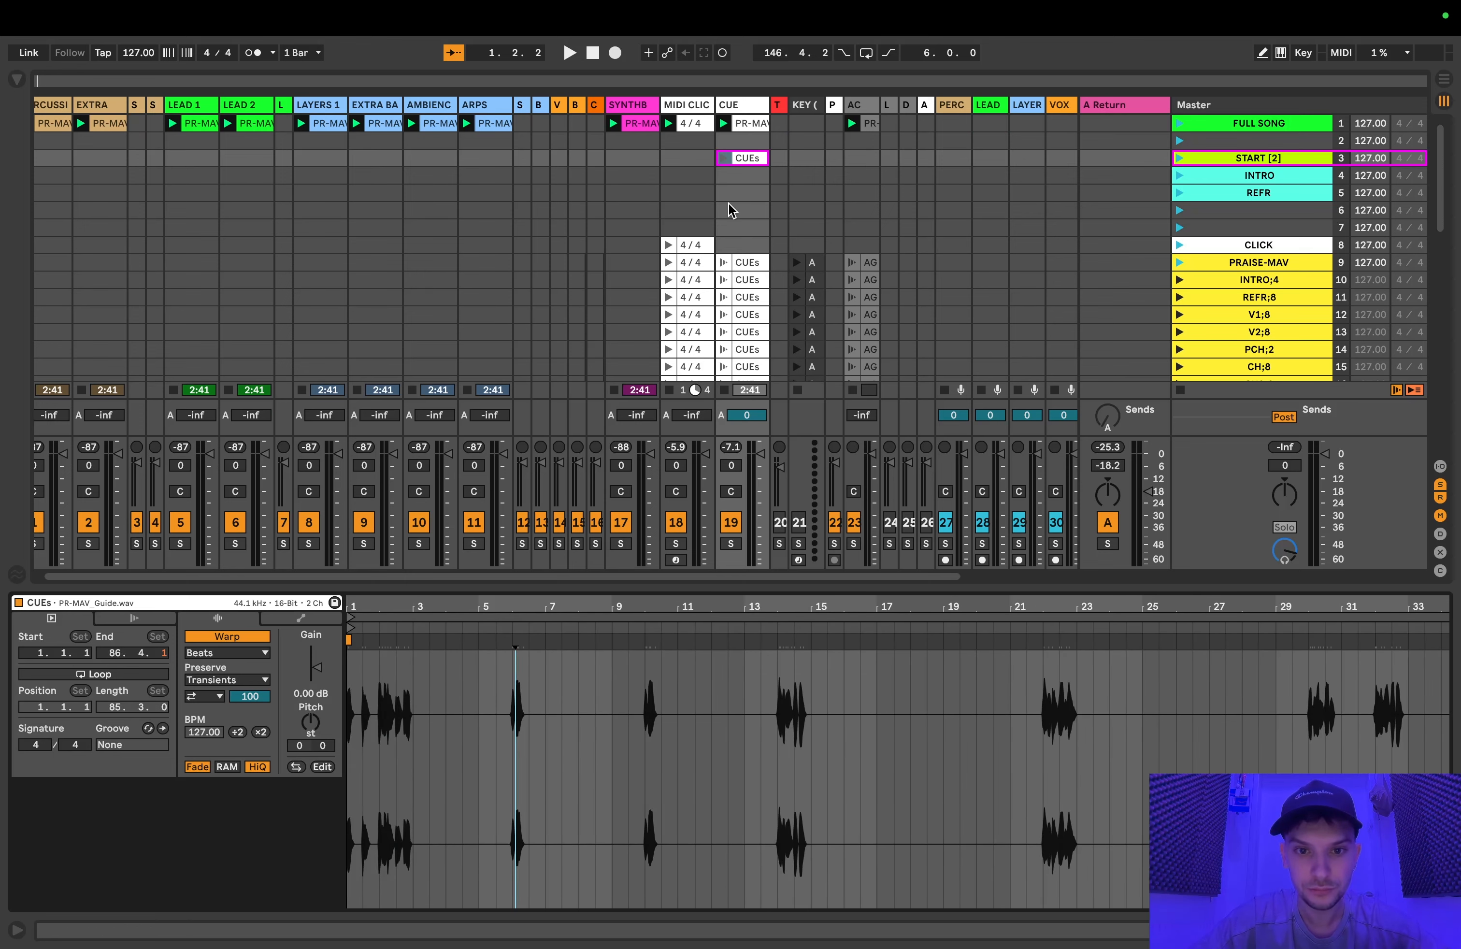
pyautogui.click(724, 158)
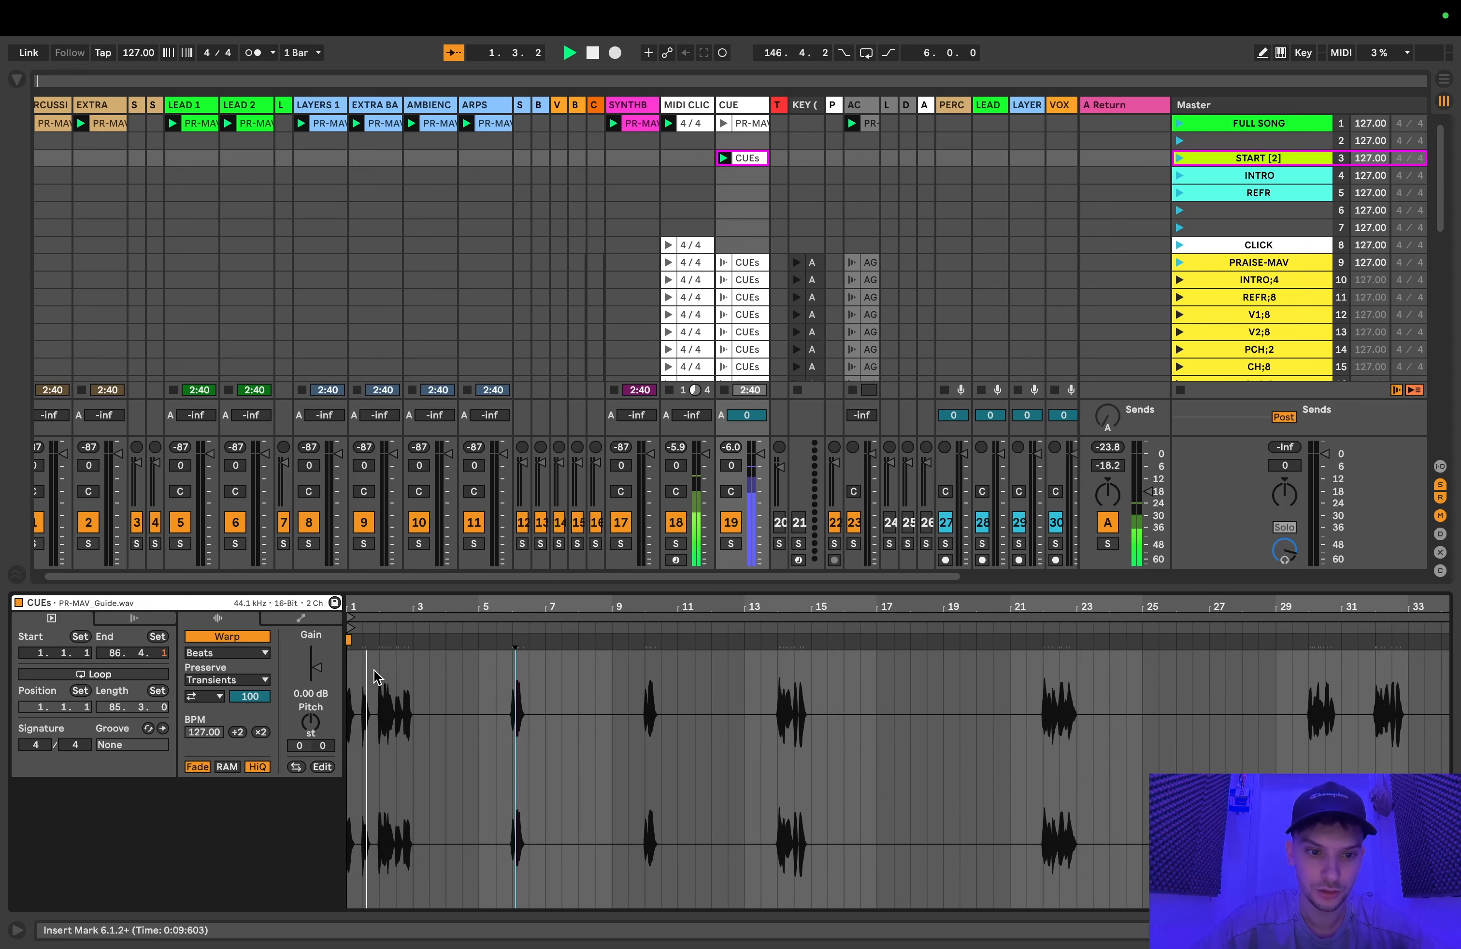
pyautogui.scroll(6, 425, 730)
pyautogui.hscroll(-3, 425, 730)
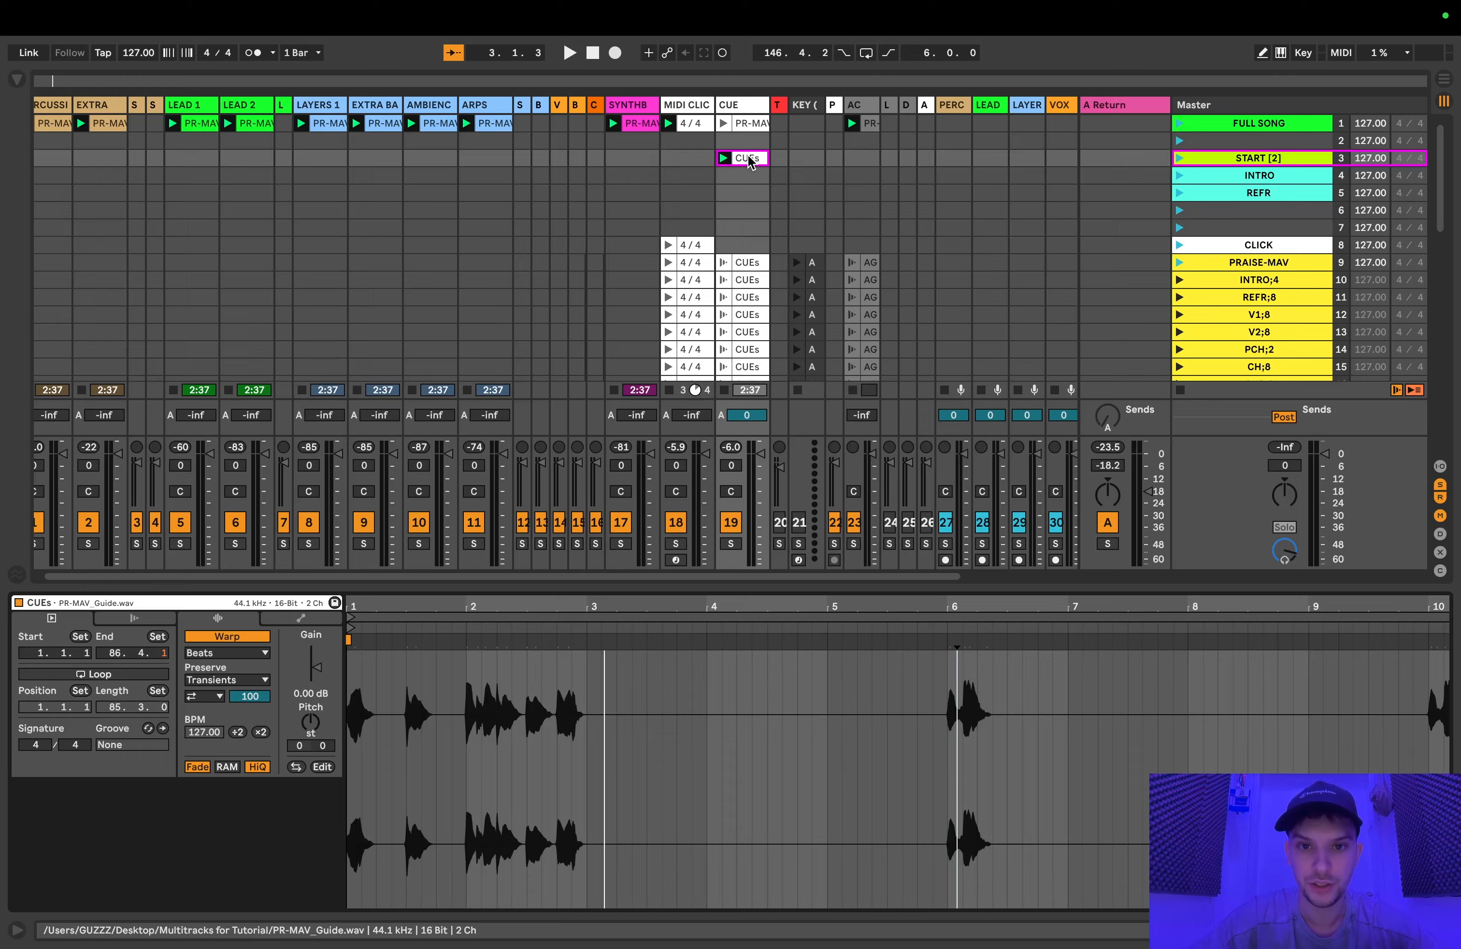
# Step: Enable Follow Action on the START [2] CUEs clip, unlinked from the clip end, with a time of 2.0.0
pyautogui.click(132, 619)
pyautogui.click(76, 638)
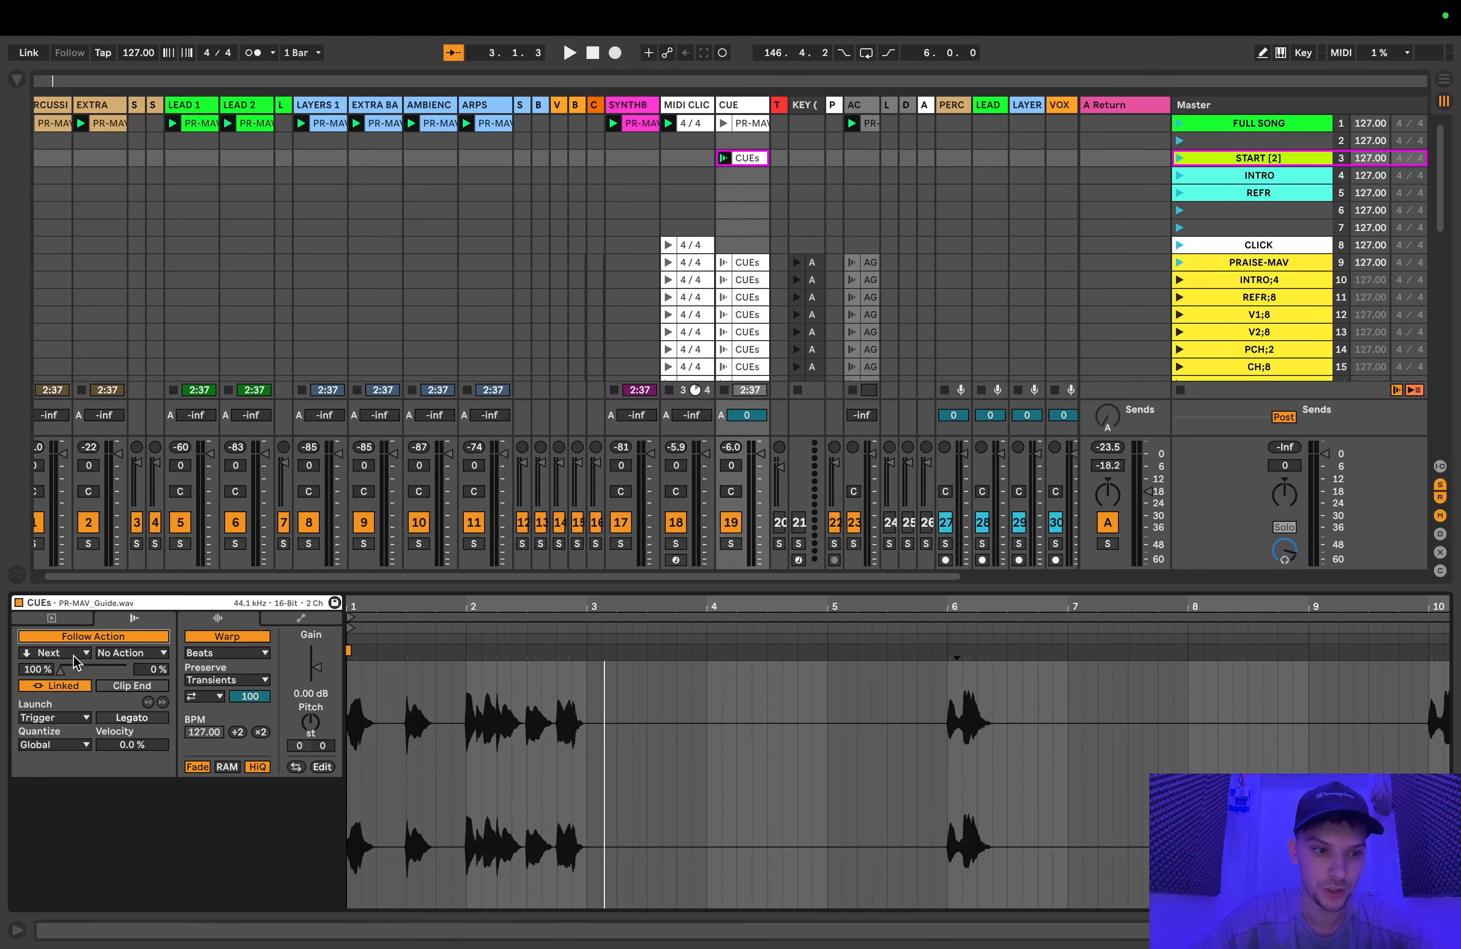
pyautogui.click(40, 686)
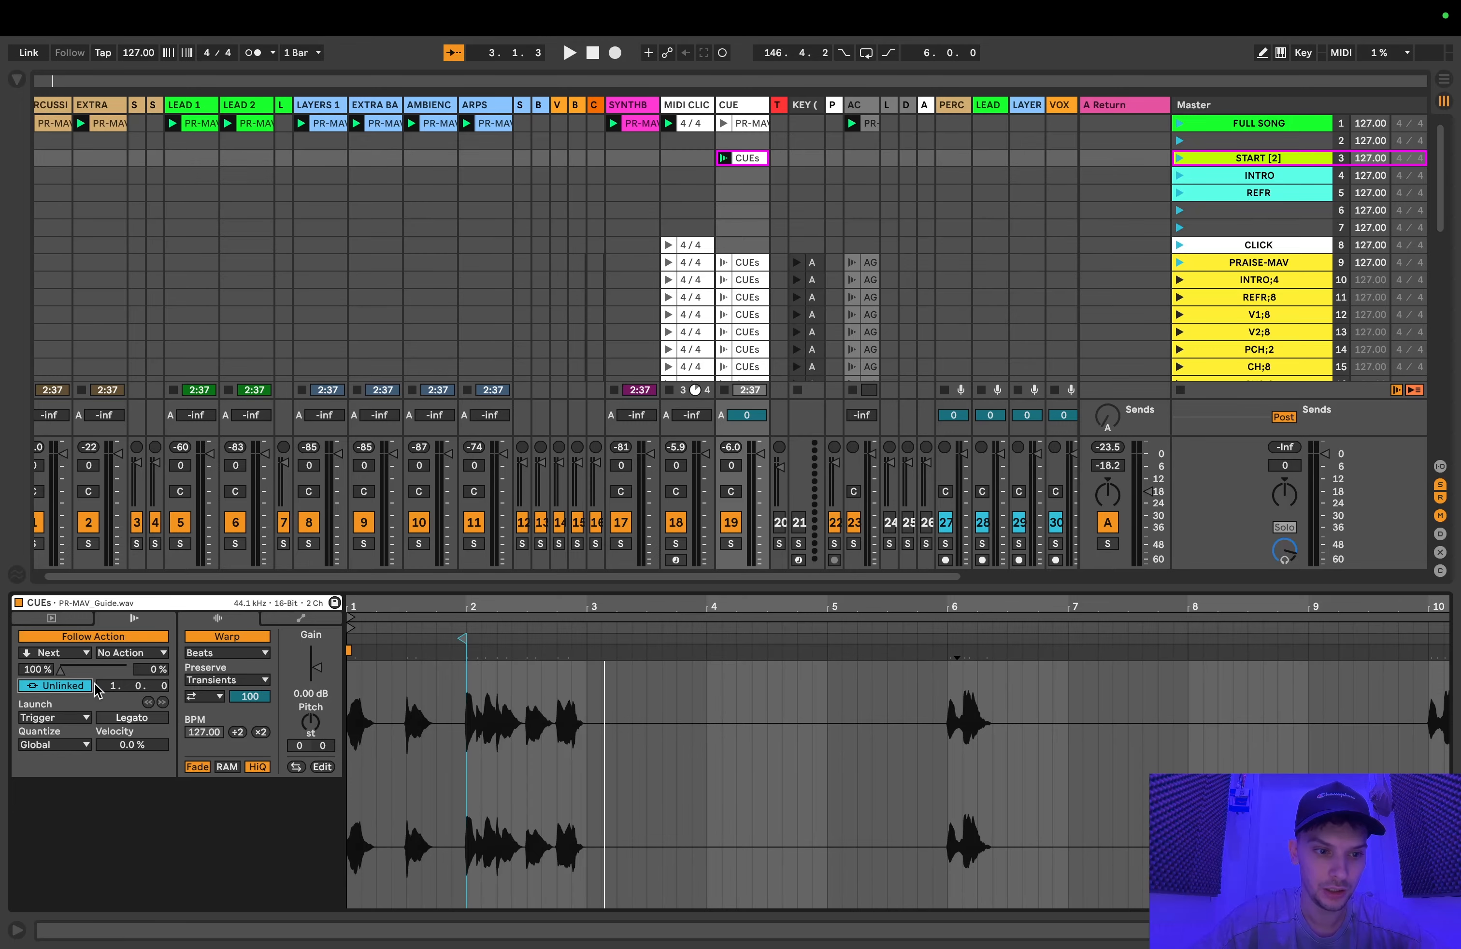
pyautogui.click(111, 685)
pyautogui.write('2')
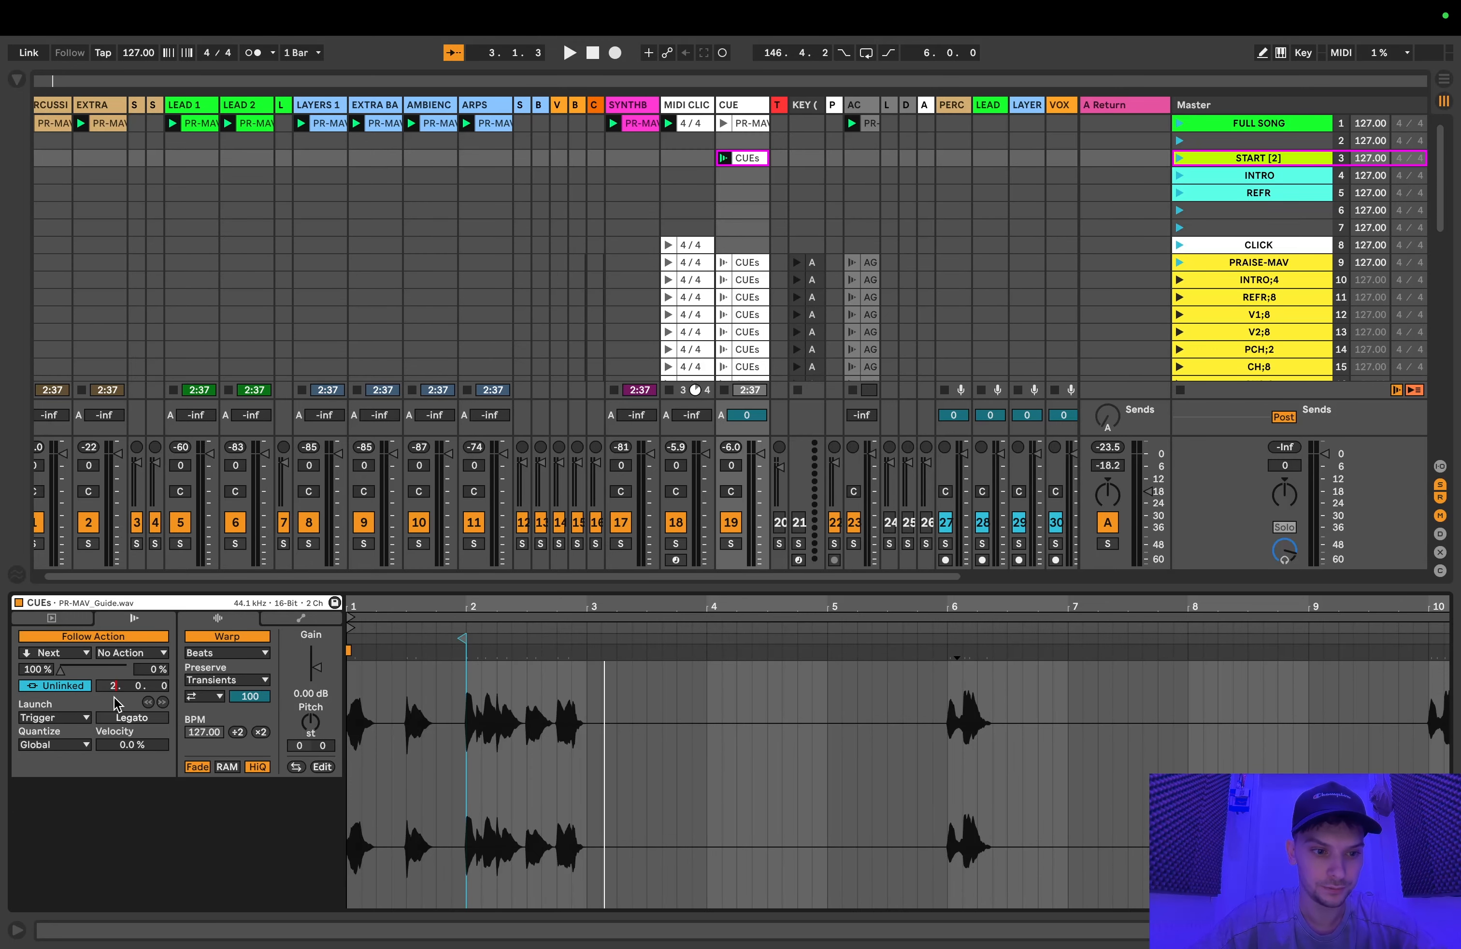
pyautogui.press('Return')
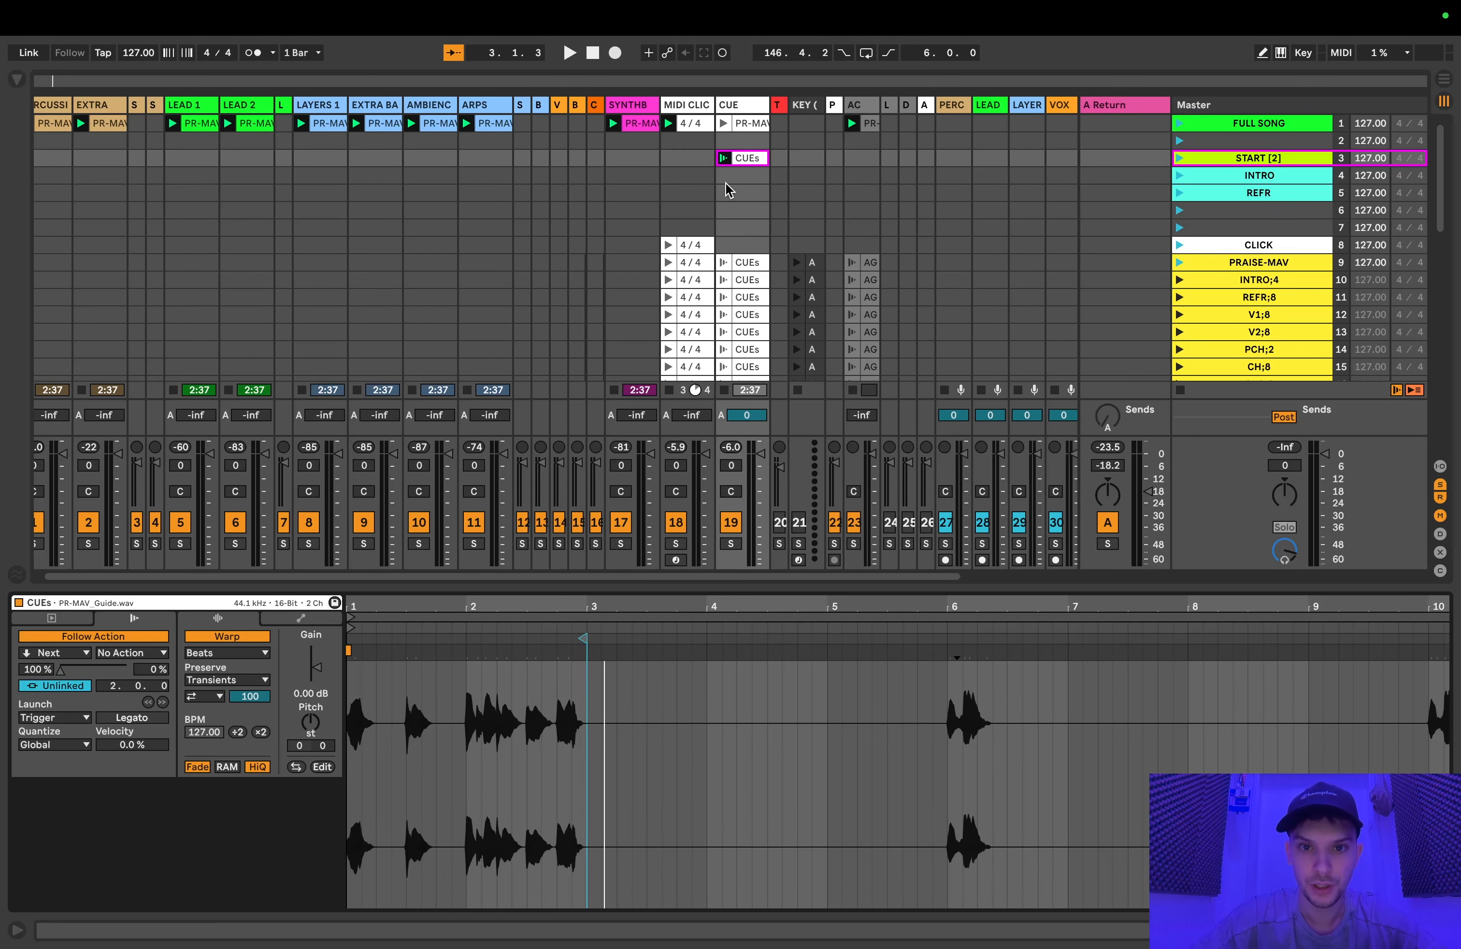
# Step: Duplicate the START [2] CUEs clip into the INTRO and REFR scenes and turn off Follow Action on the INTRO copy
pyautogui.press('super+d')
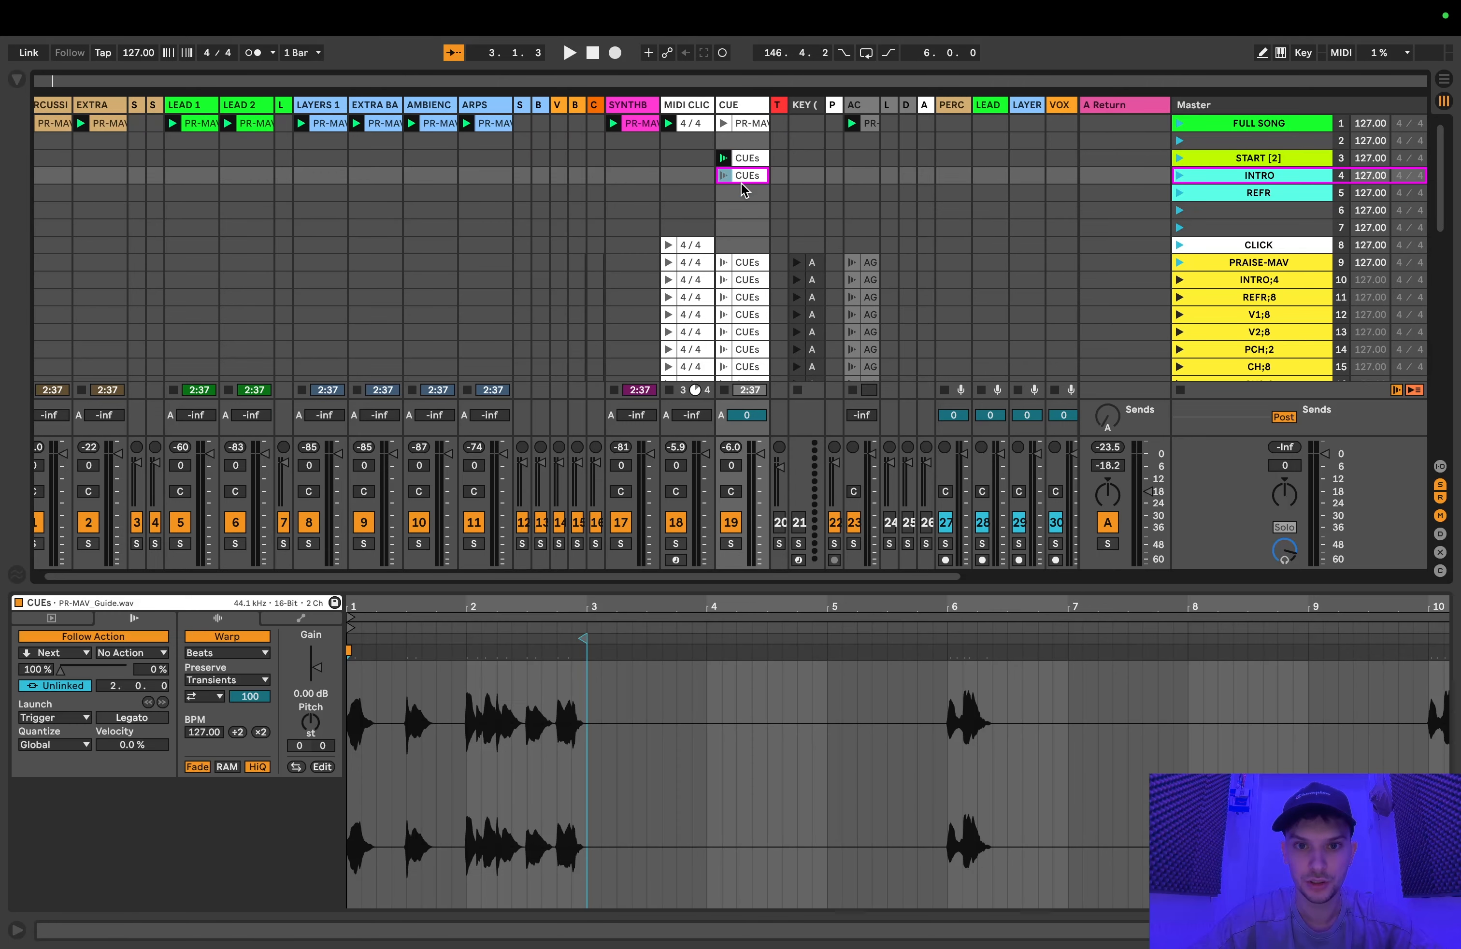
pyautogui.press('super+d')
pyautogui.click(746, 177)
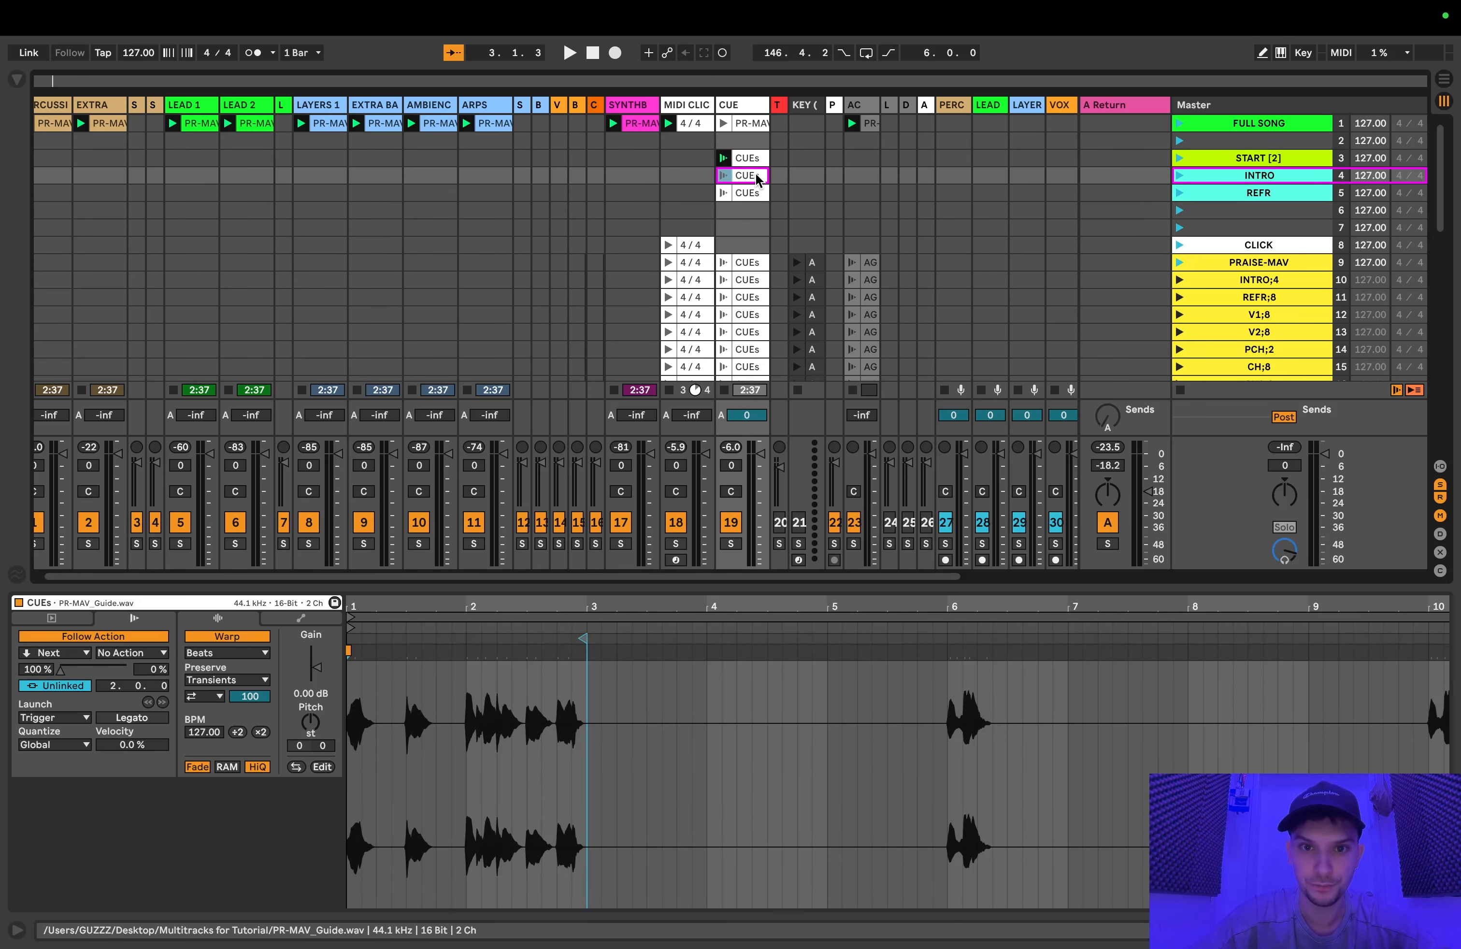
pyautogui.click(66, 685)
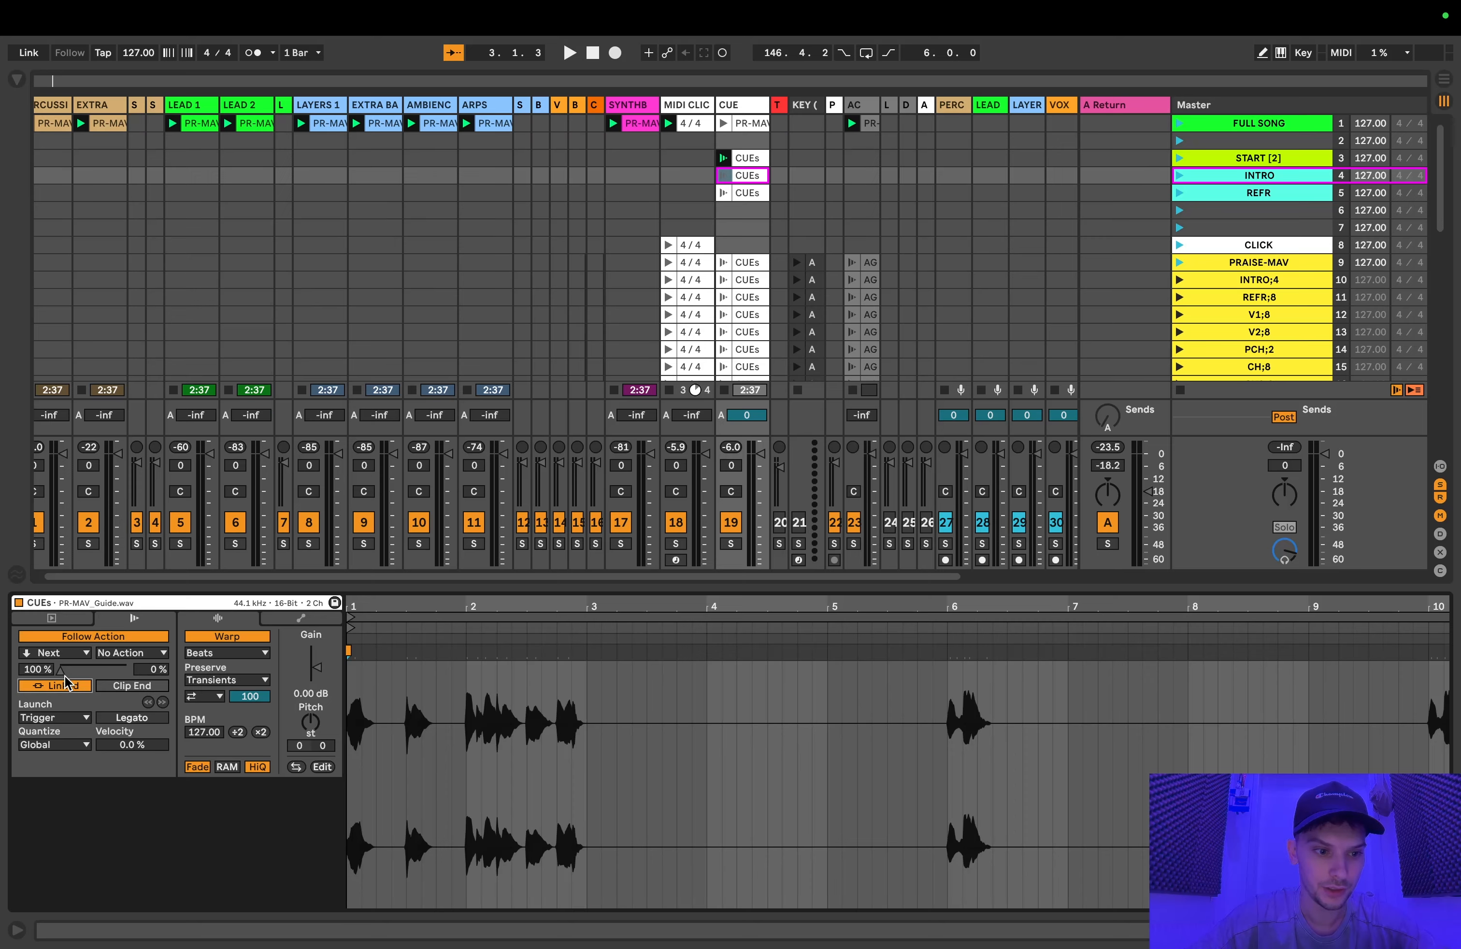
pyautogui.click(75, 637)
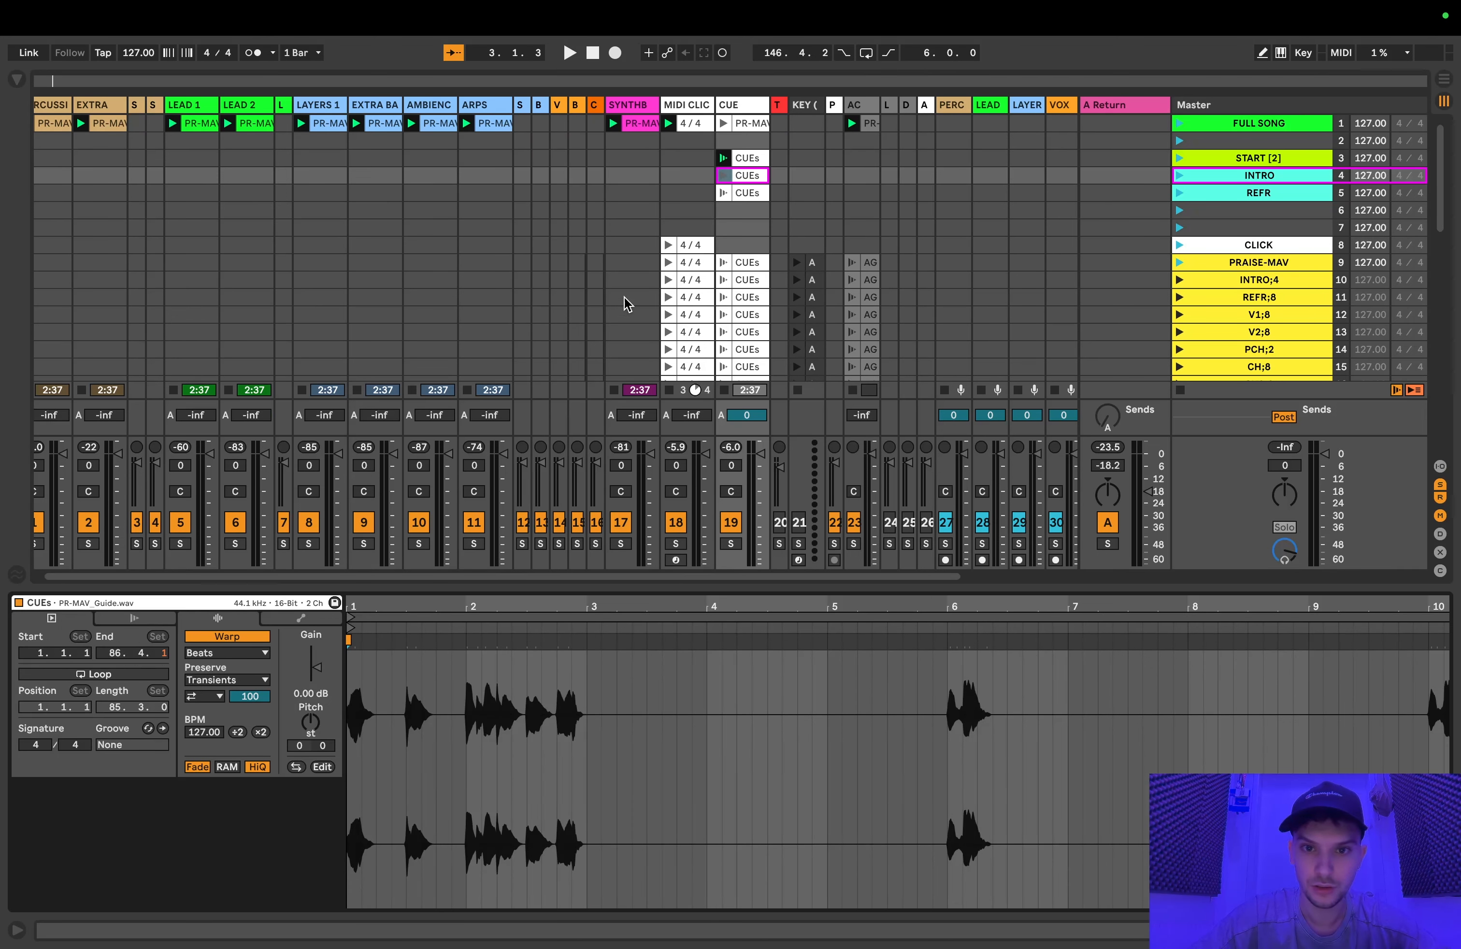
# Step: Set the start of the INTRO scene's CUEs clip to 3.1.1 and play the clip from there
pyautogui.click(746, 157)
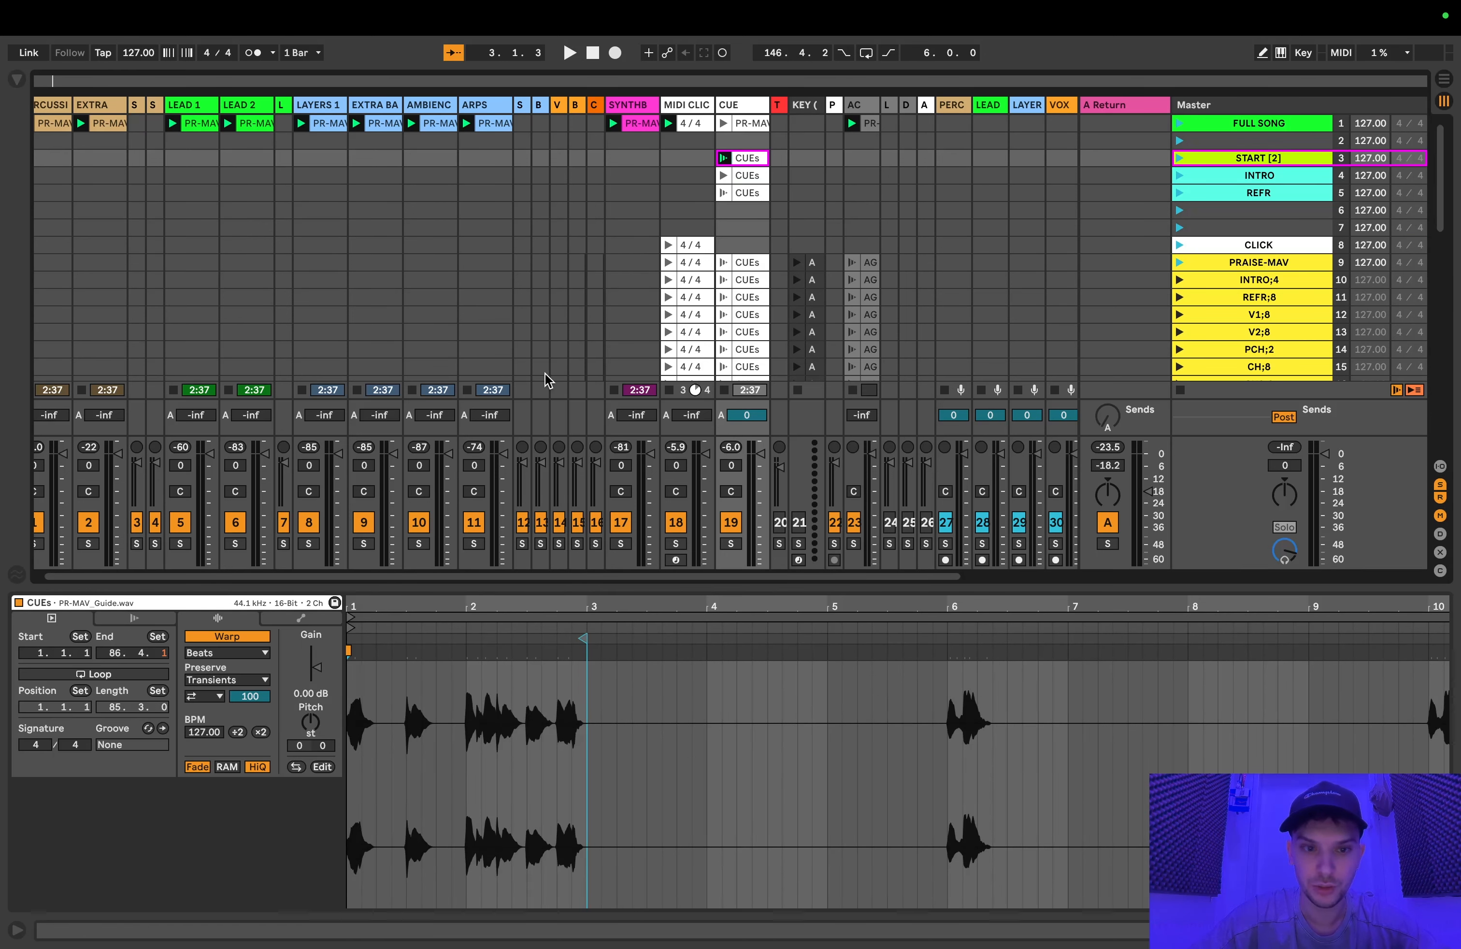
pyautogui.click(746, 177)
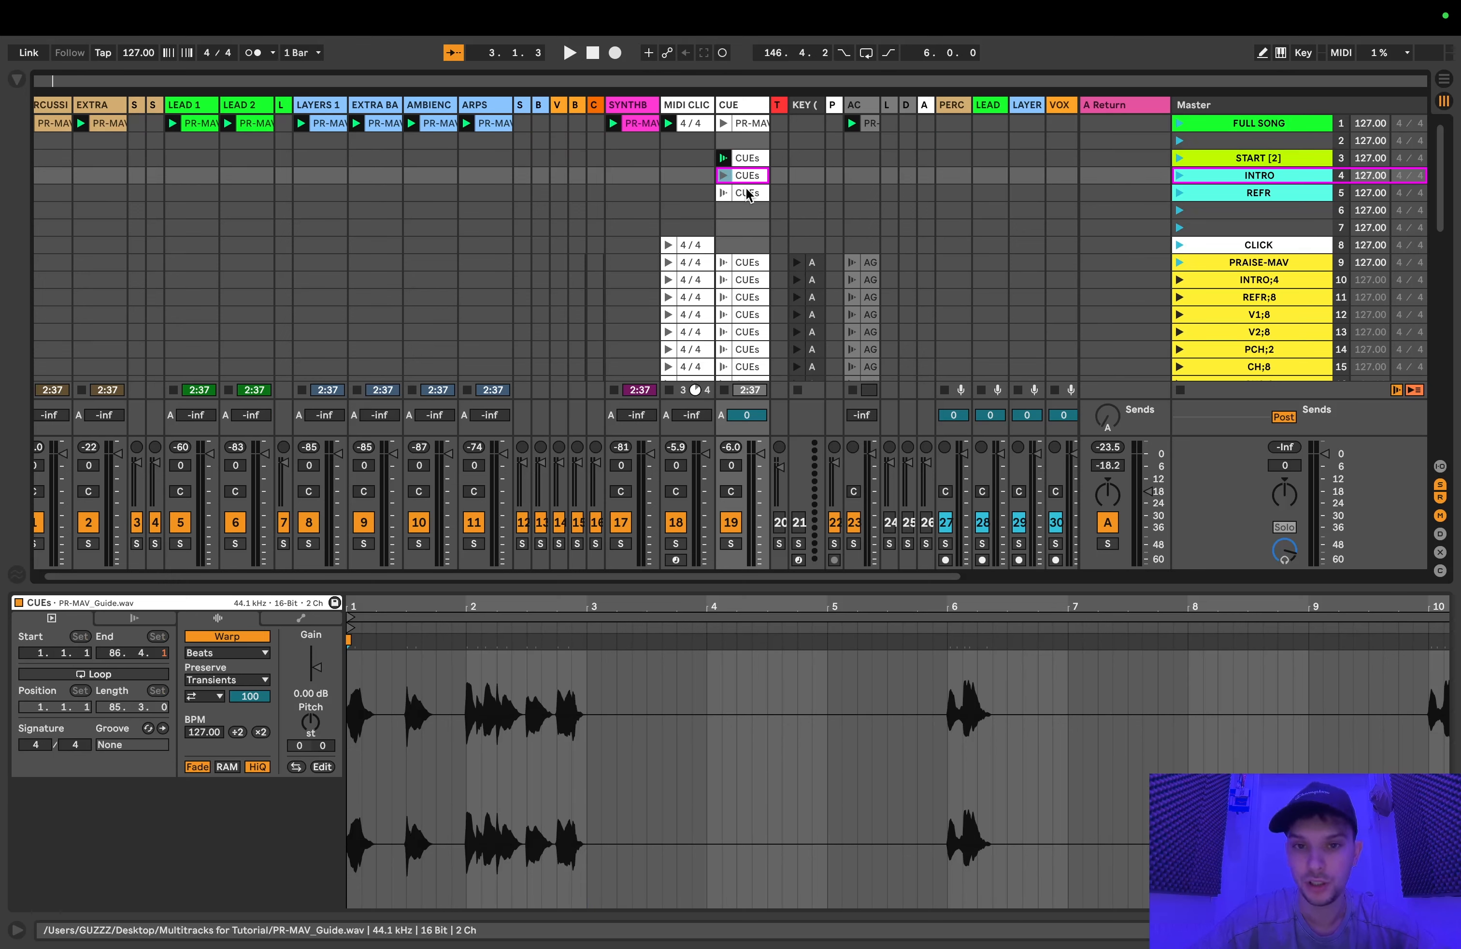
pyautogui.click(43, 652)
pyautogui.write('3')
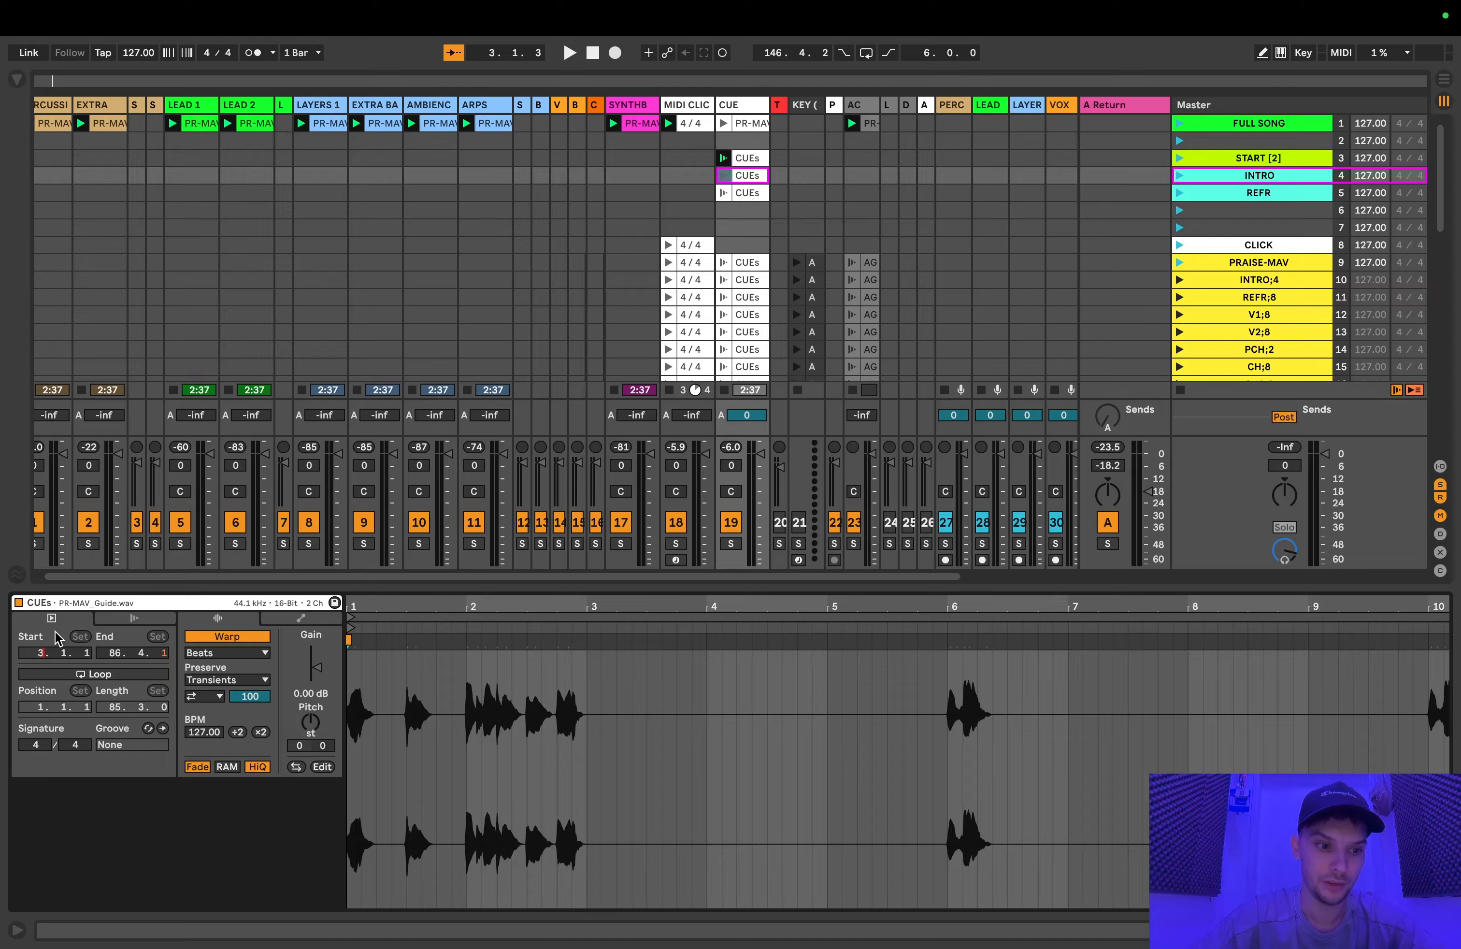
pyautogui.press('Return')
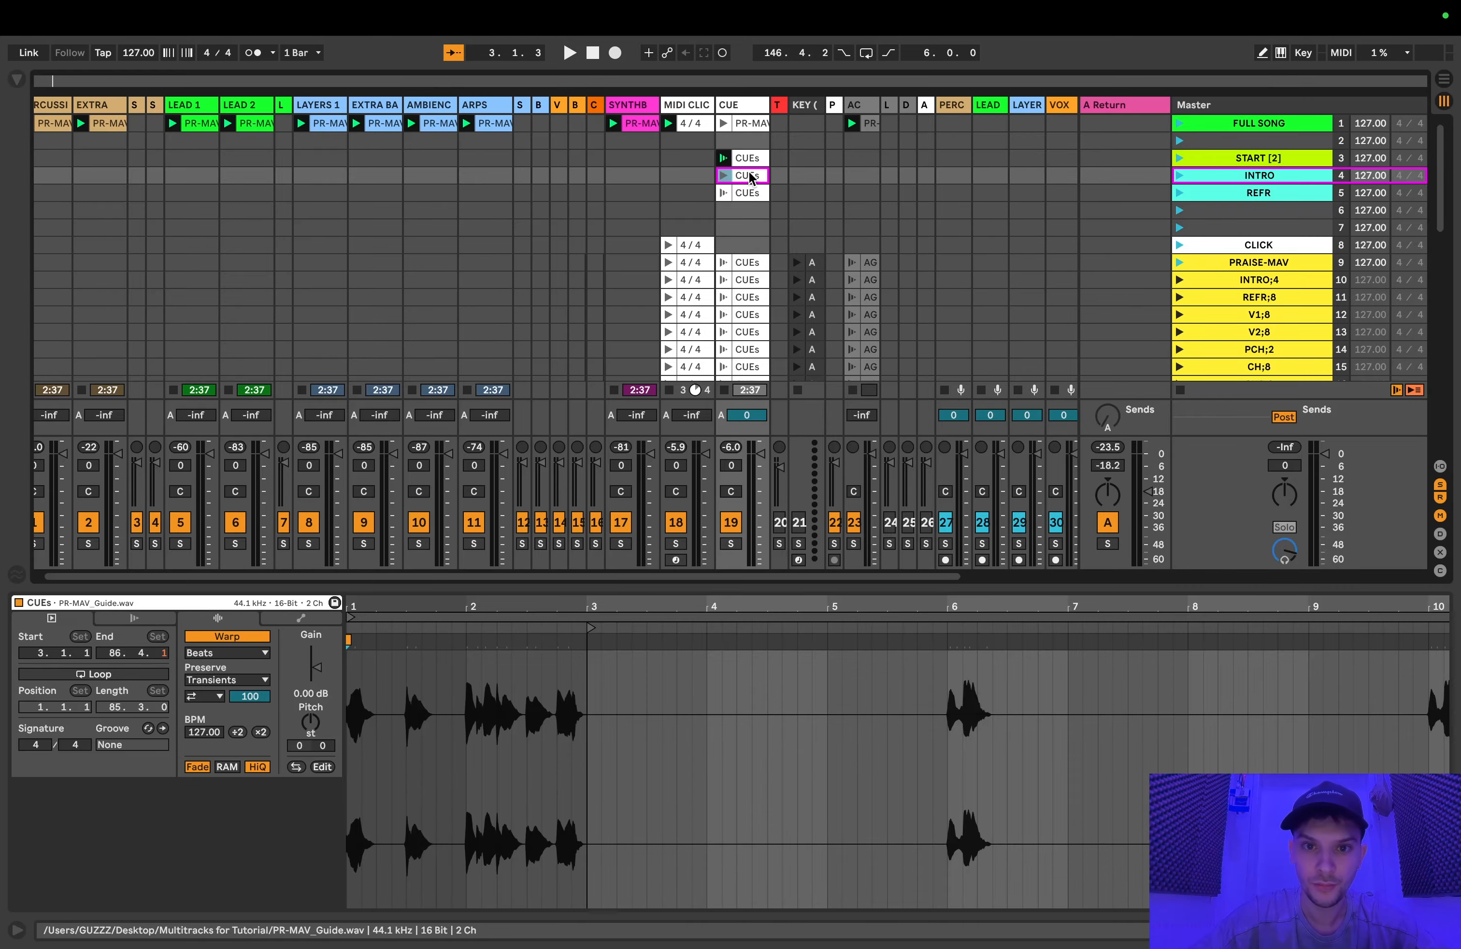
pyautogui.click(726, 178)
pyautogui.hscroll(2, 585, 555)
# Step: Follow the INTRO scene's CUEs clip in the waveform as it plays past the bar 6 cue, and stop playback
pyautogui.hscroll(3, 705, 711)
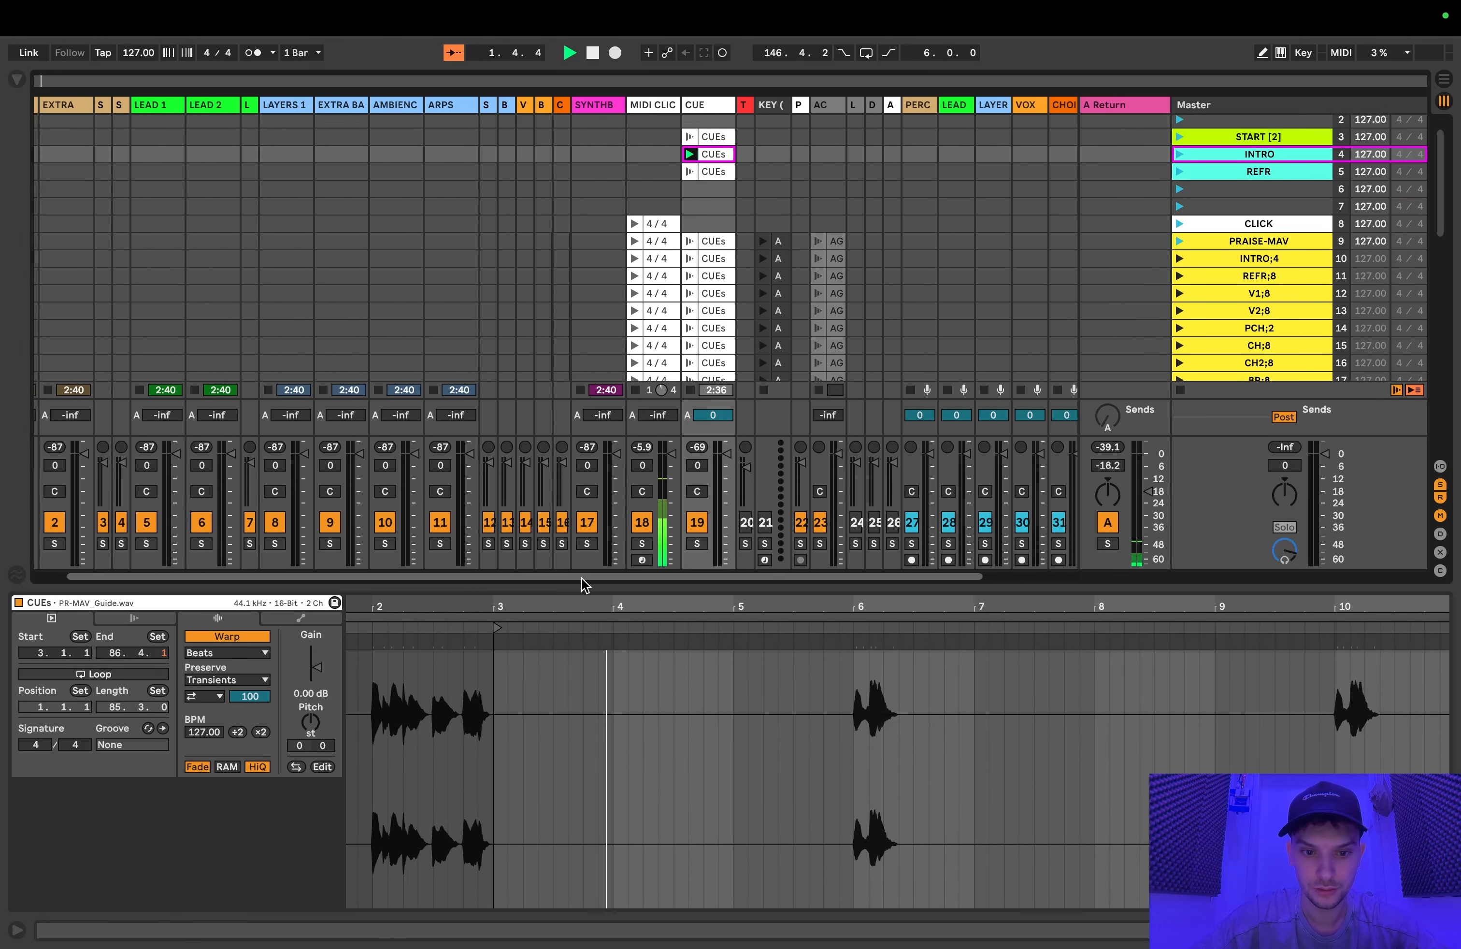
pyautogui.hscroll(1, 582, 578)
pyautogui.scroll(-1, 581, 578)
pyautogui.hscroll(1, 701, 620)
pyautogui.hscroll(-1, 741, 656)
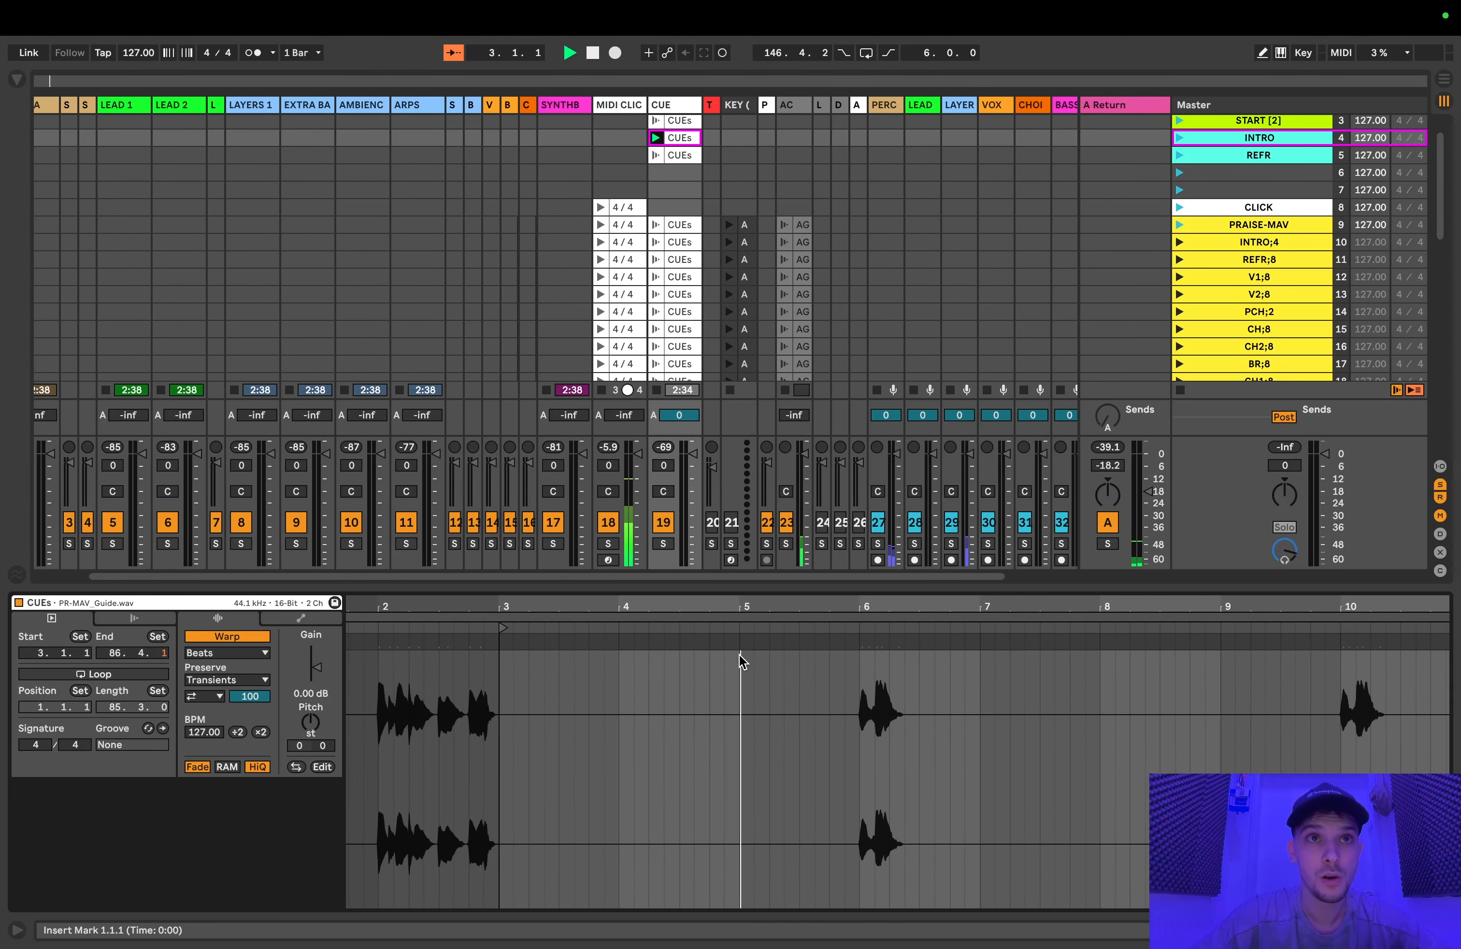
pyautogui.hscroll(-1, 739, 654)
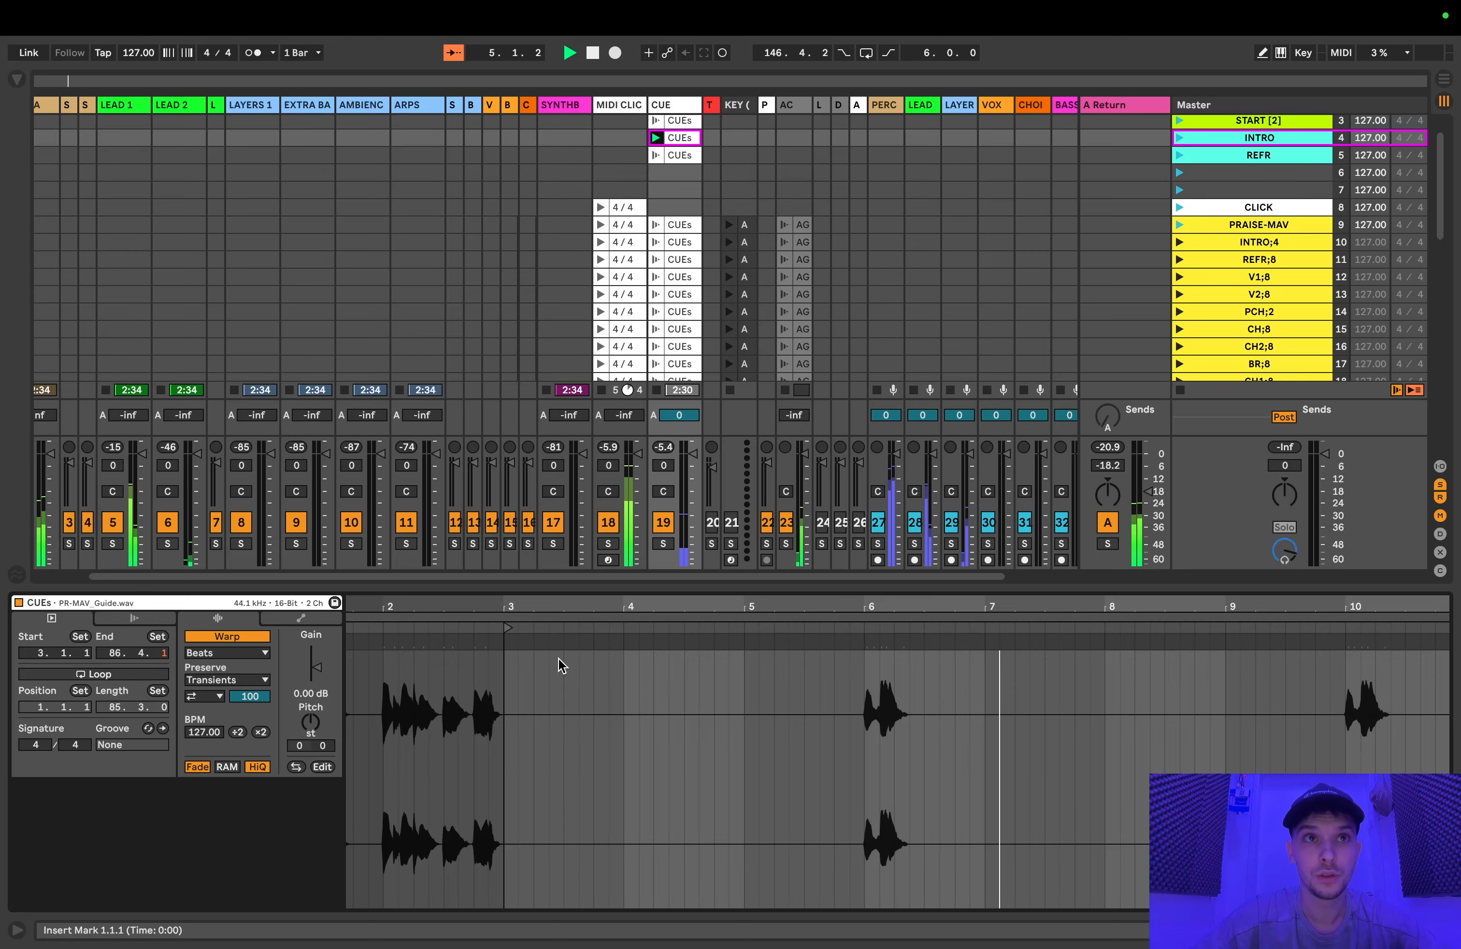
pyautogui.press('space')
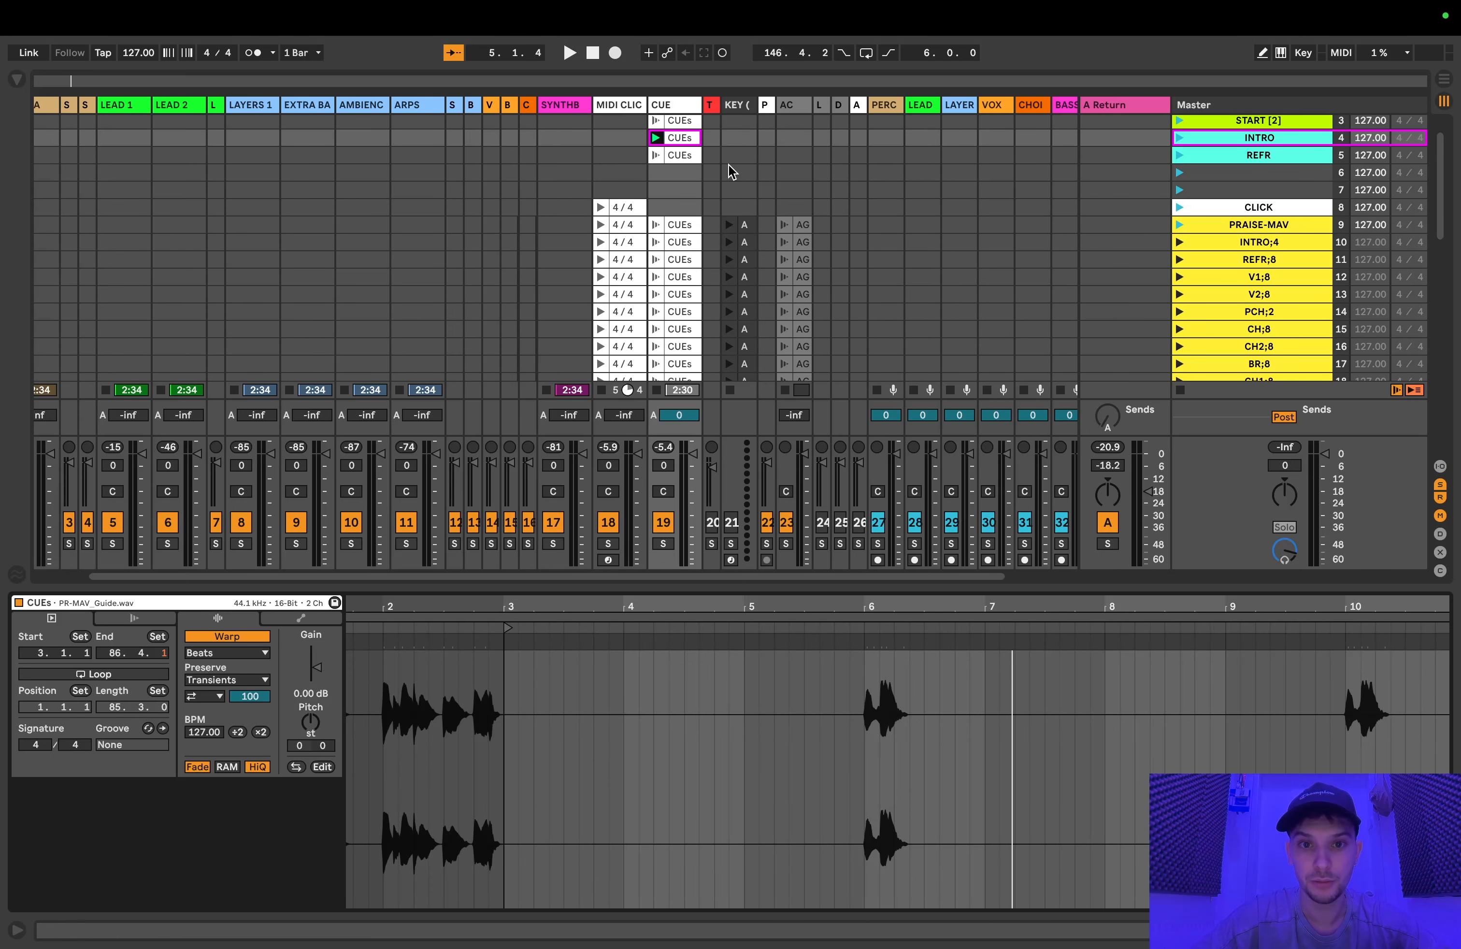
# Step: Enable Follow Action on the INTRO scene's CUEs clip, unlinked from the clip end, with a time of 4.0.0
pyautogui.click(683, 155)
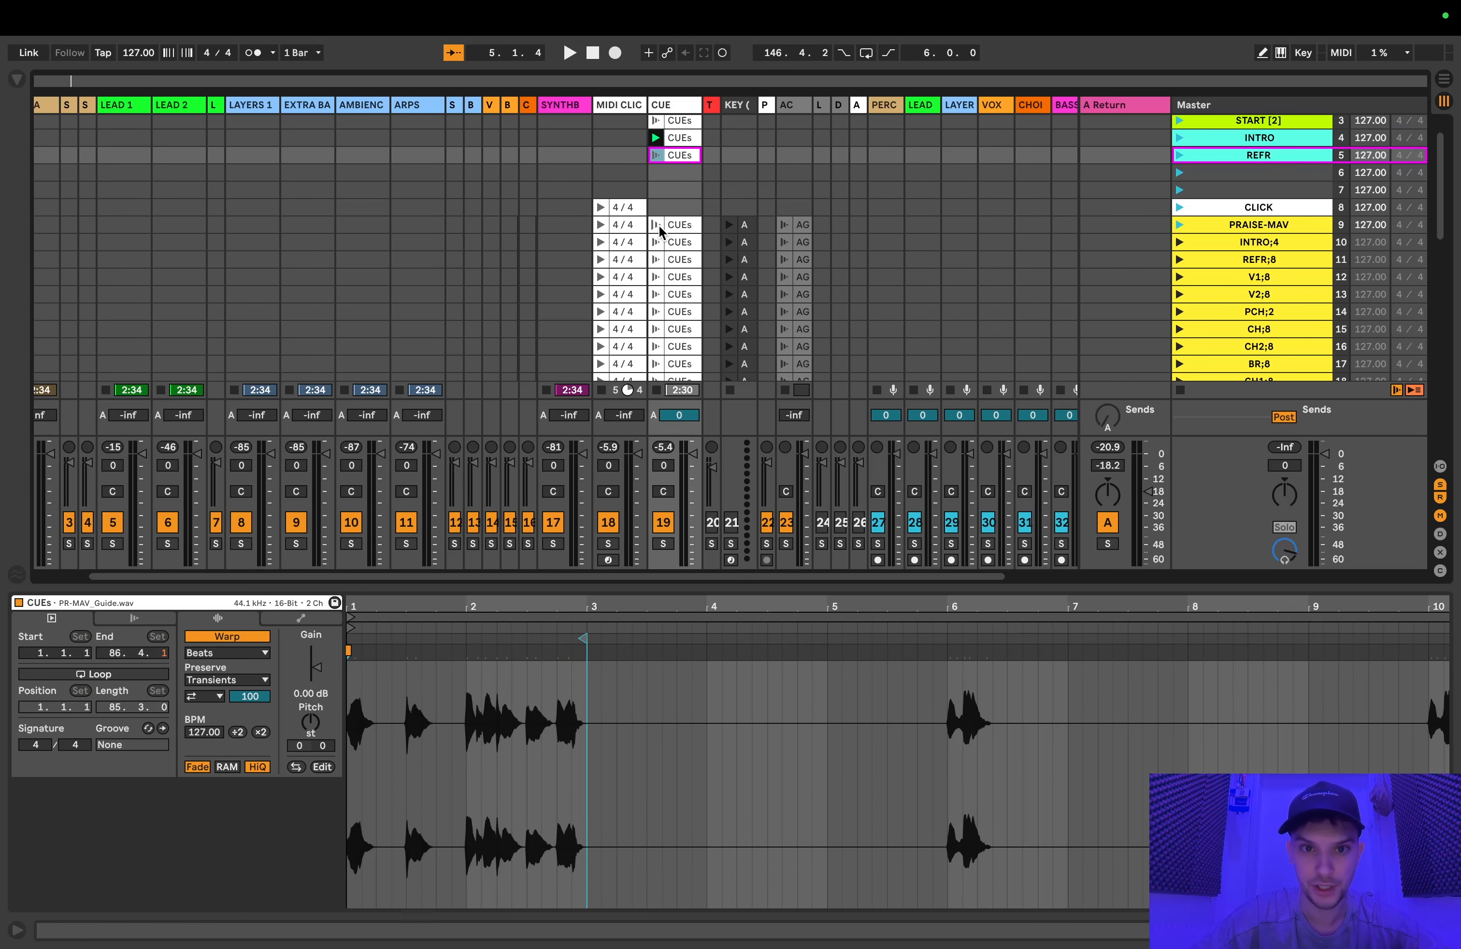
pyautogui.click(677, 139)
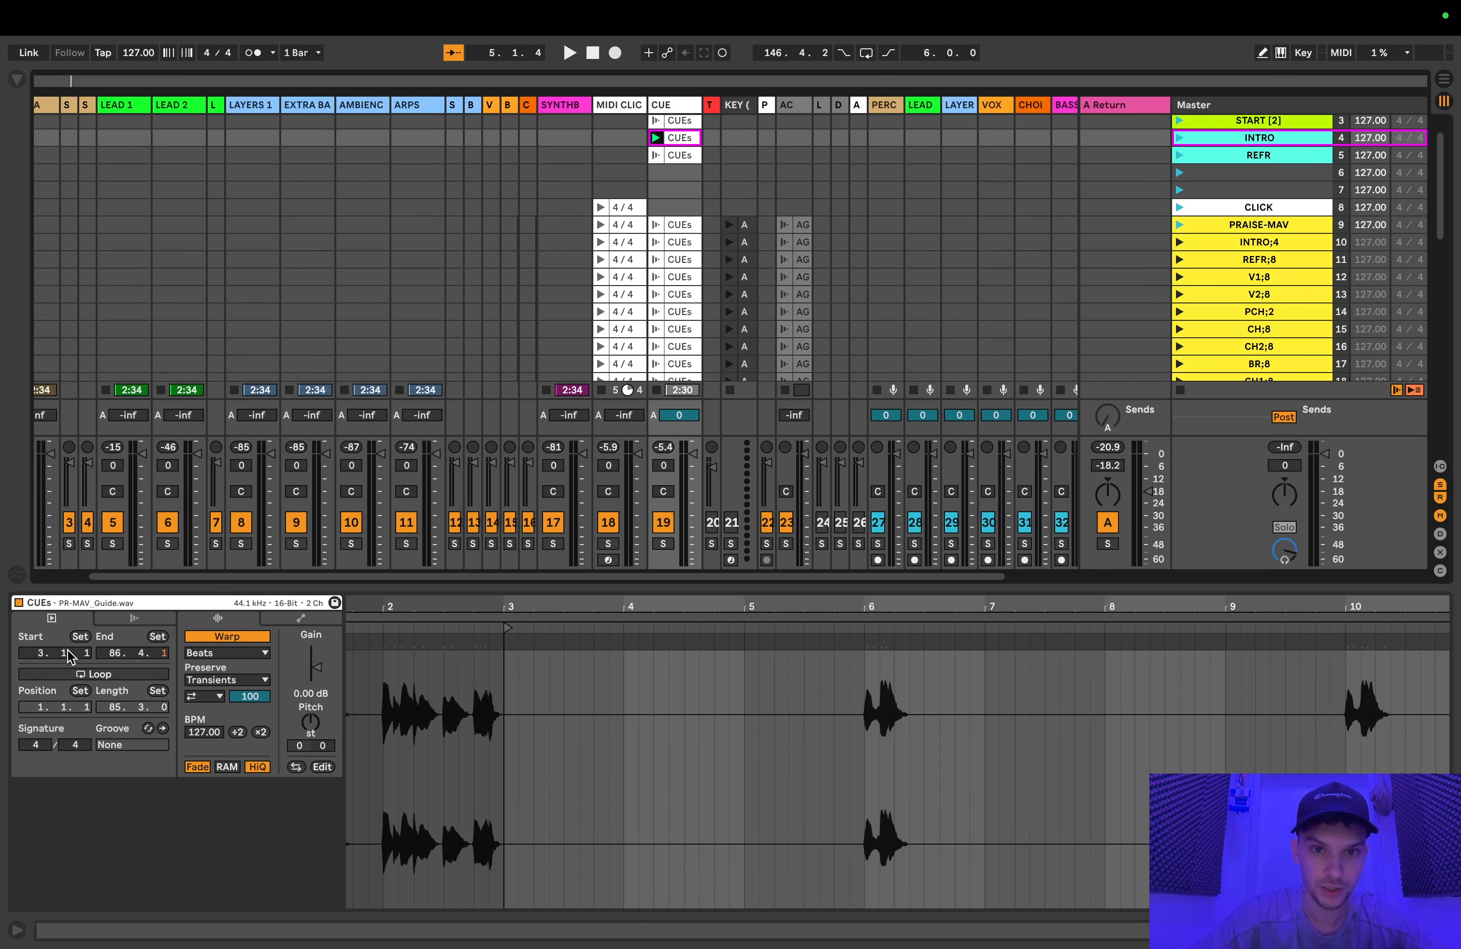
pyautogui.click(103, 620)
pyautogui.click(93, 635)
pyautogui.click(62, 685)
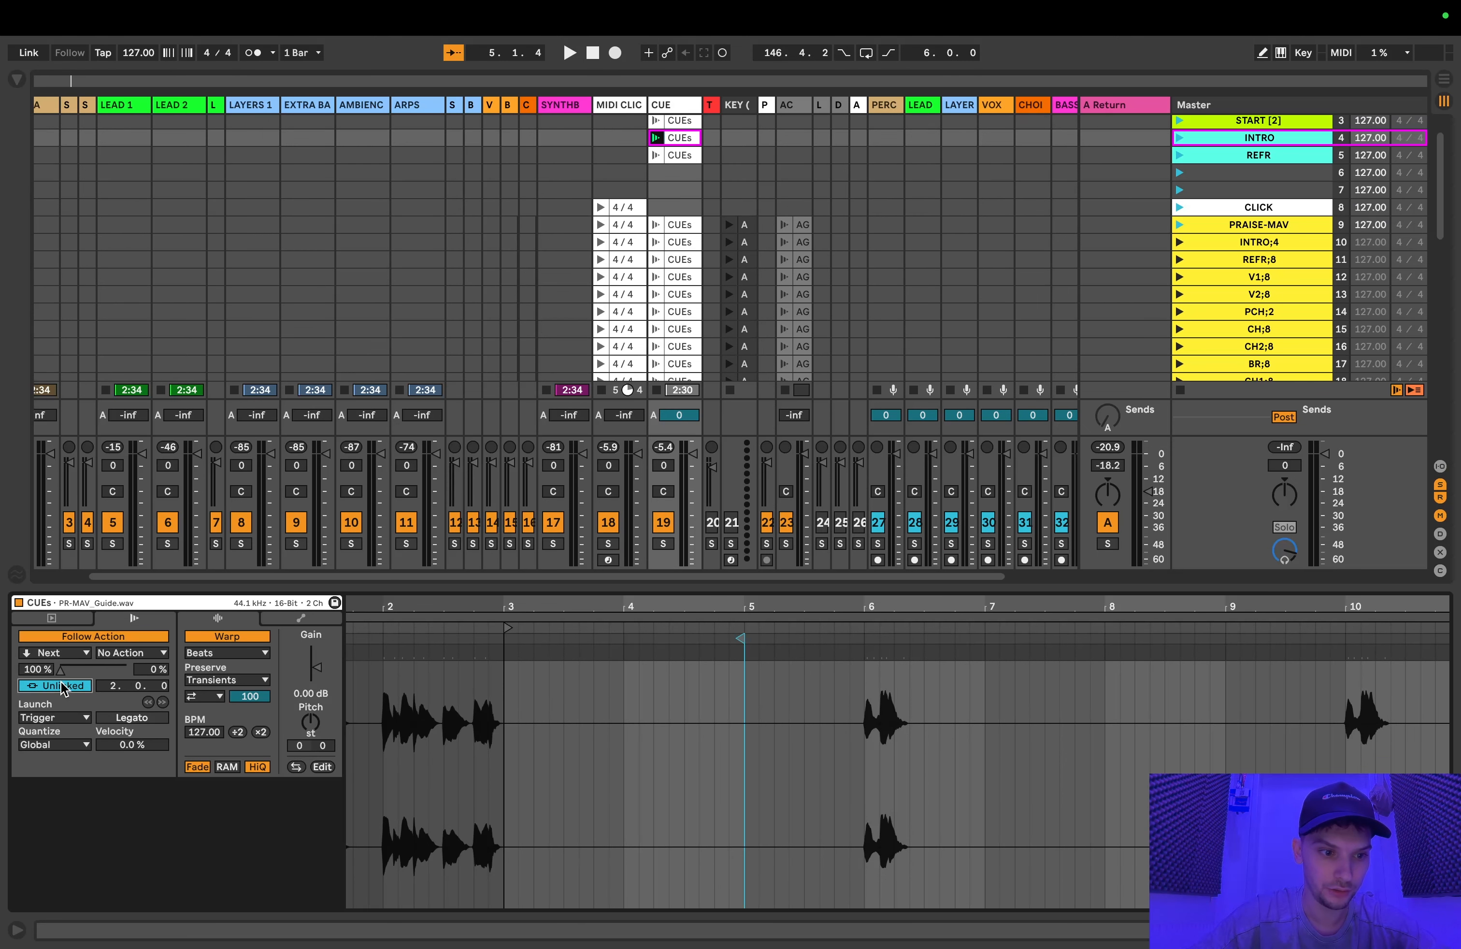
pyautogui.moveTo(114, 687); pyautogui.dragTo(114, 671)
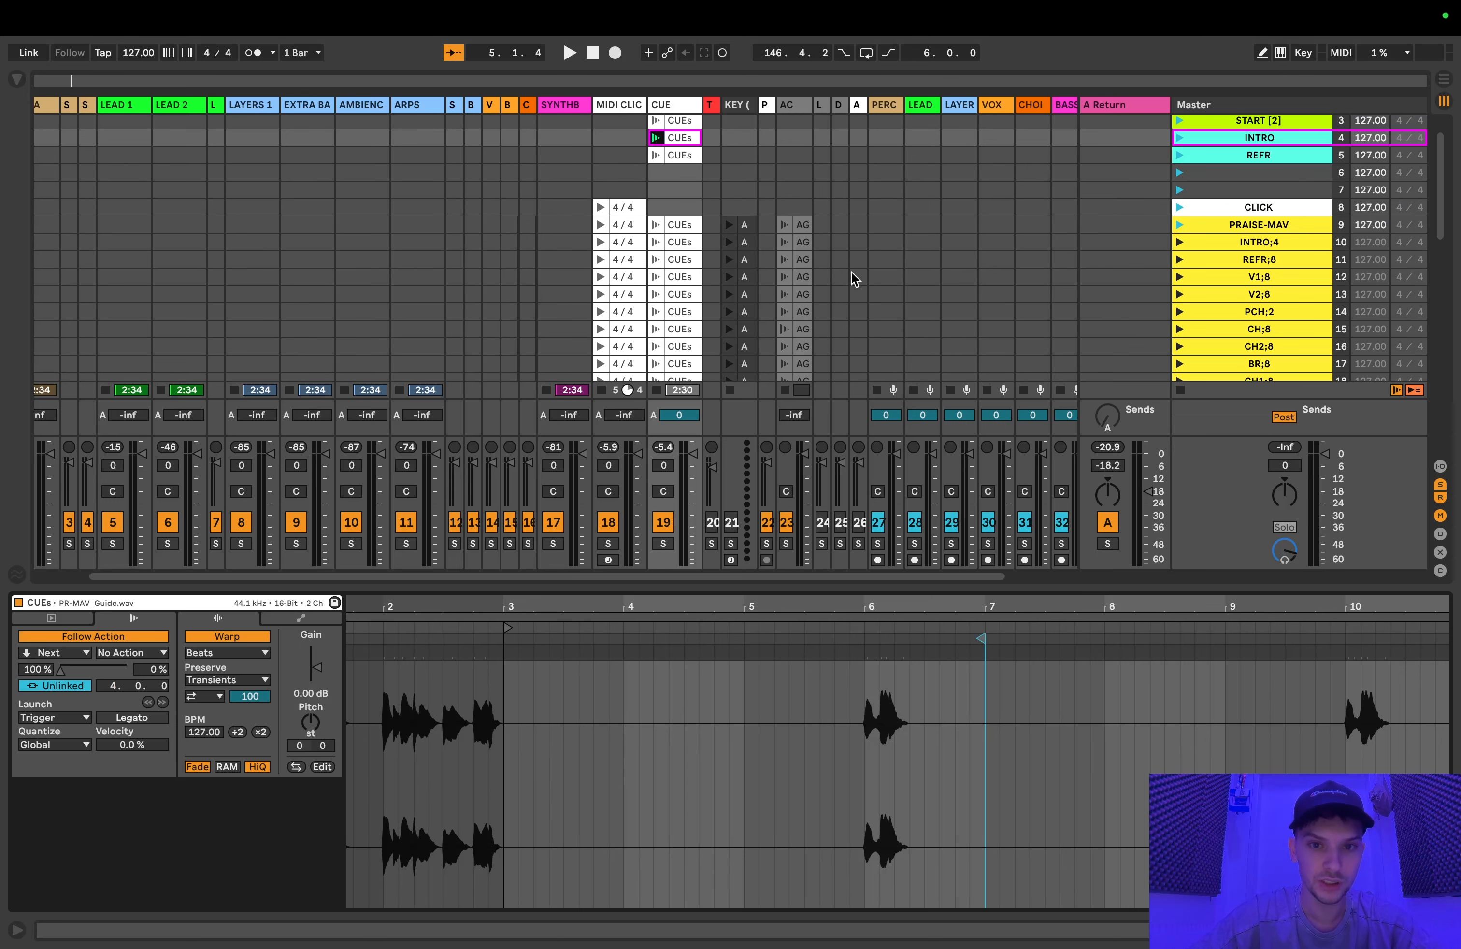
# Step: Set the start of the REFR scene's CUEs clip to 7.1.1 and its Follow Action time to 4.0.0
pyautogui.click(692, 157)
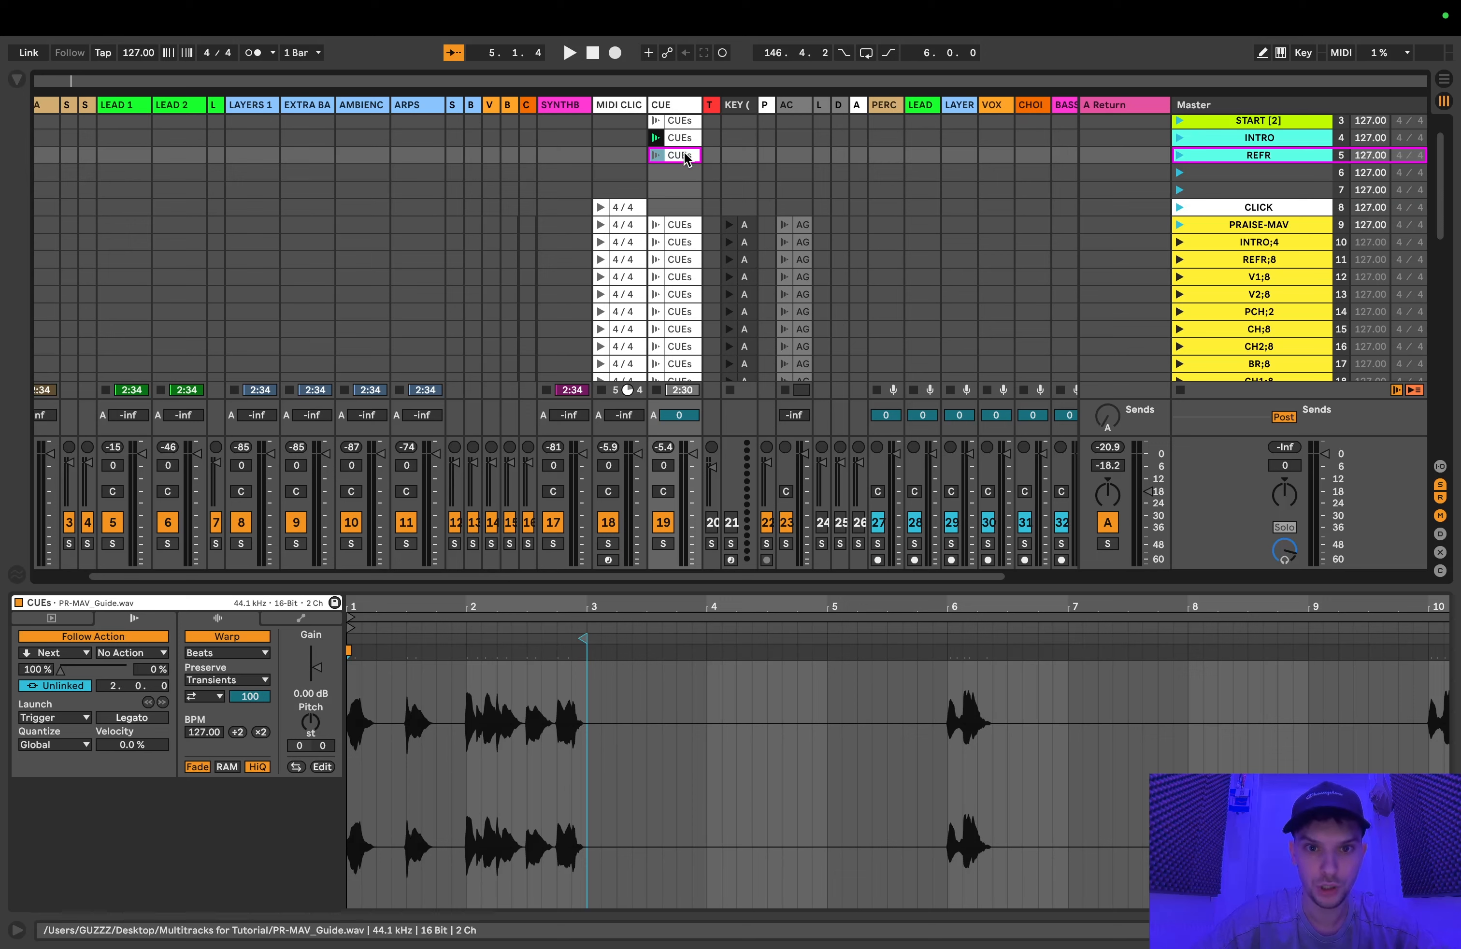
pyautogui.click(52, 618)
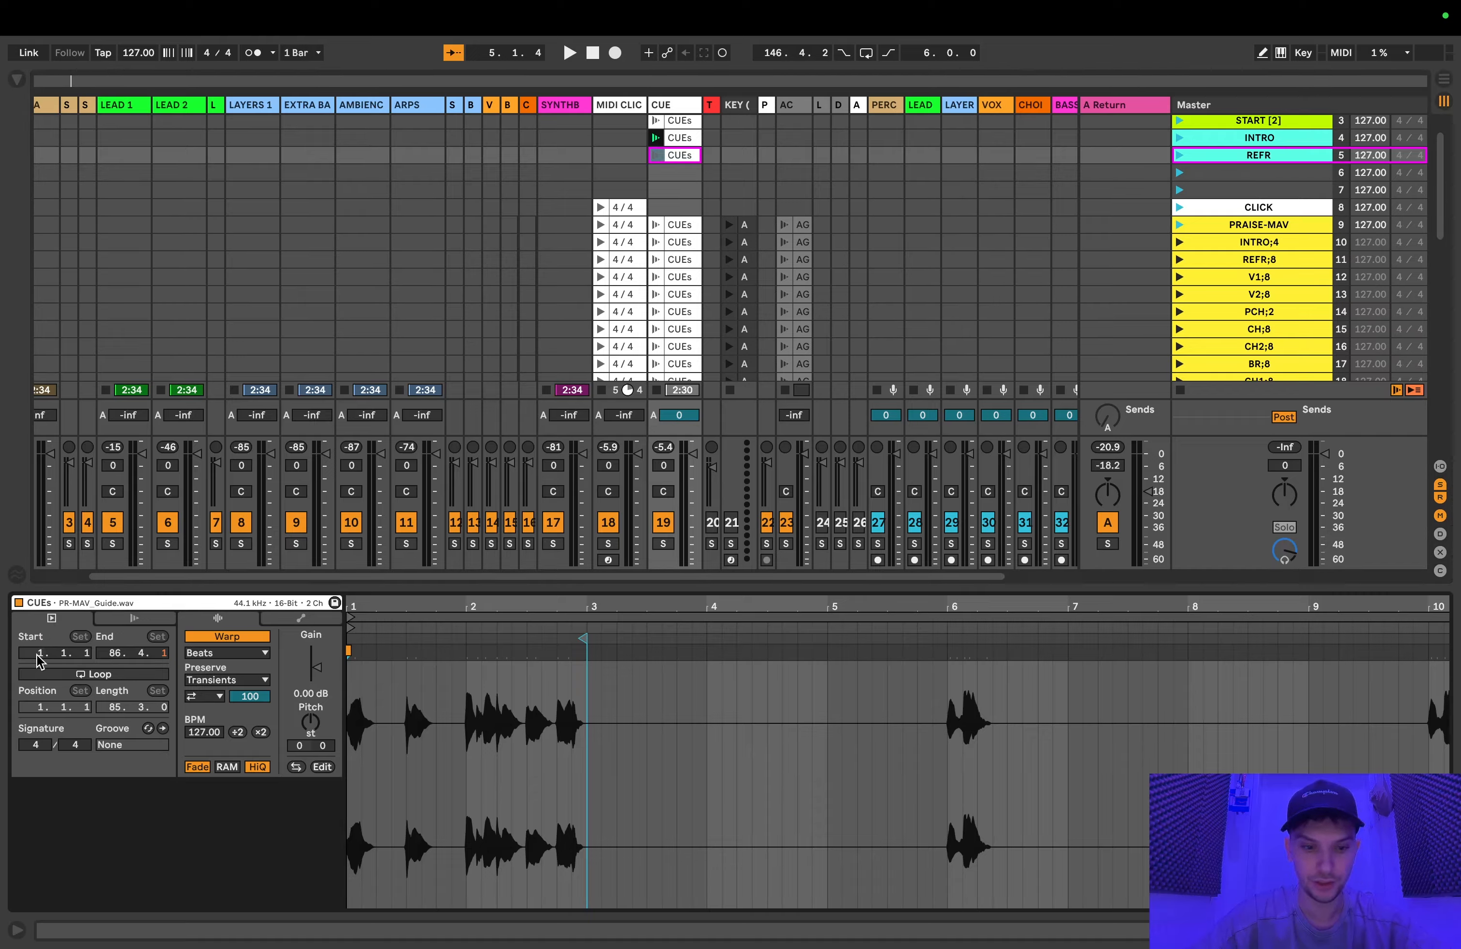
pyautogui.moveTo(38, 657); pyautogui.dragTo(38, 638)
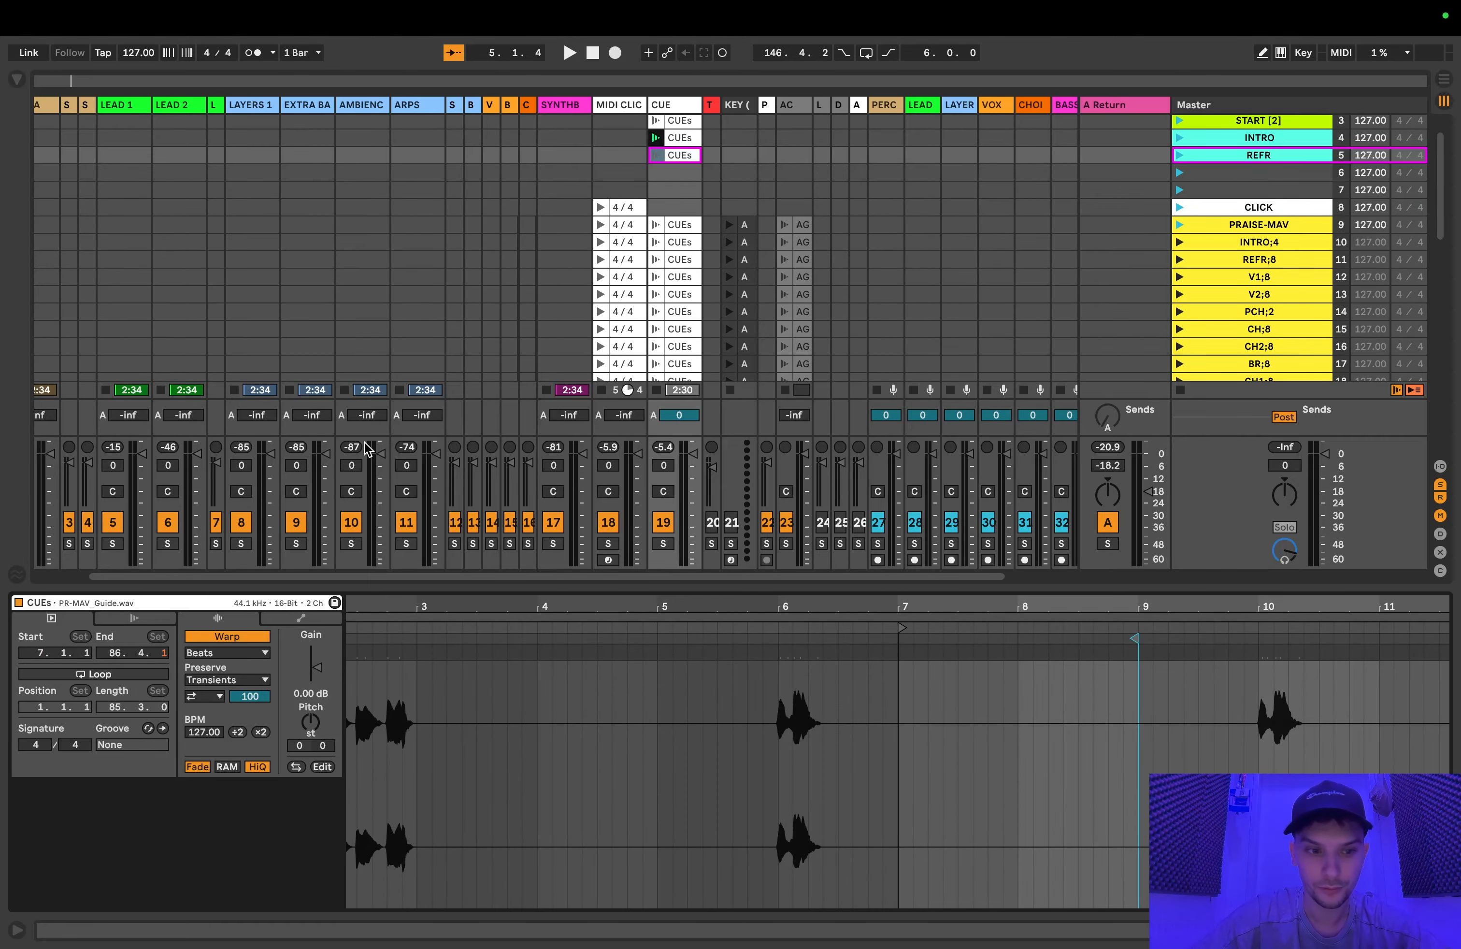
pyautogui.click(114, 619)
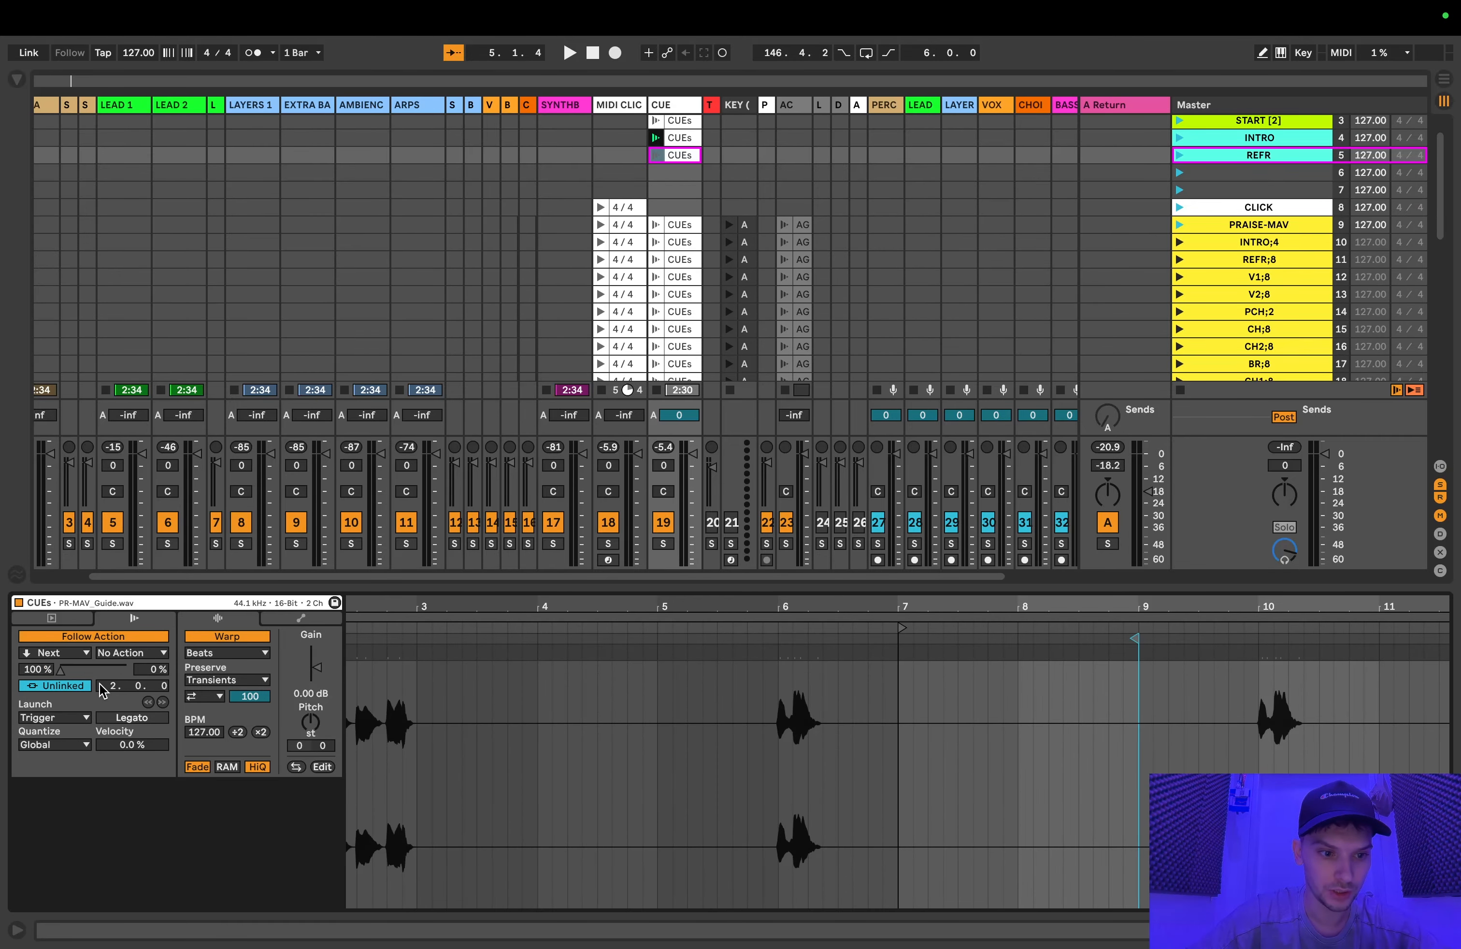
pyautogui.moveTo(107, 689); pyautogui.dragTo(107, 672)
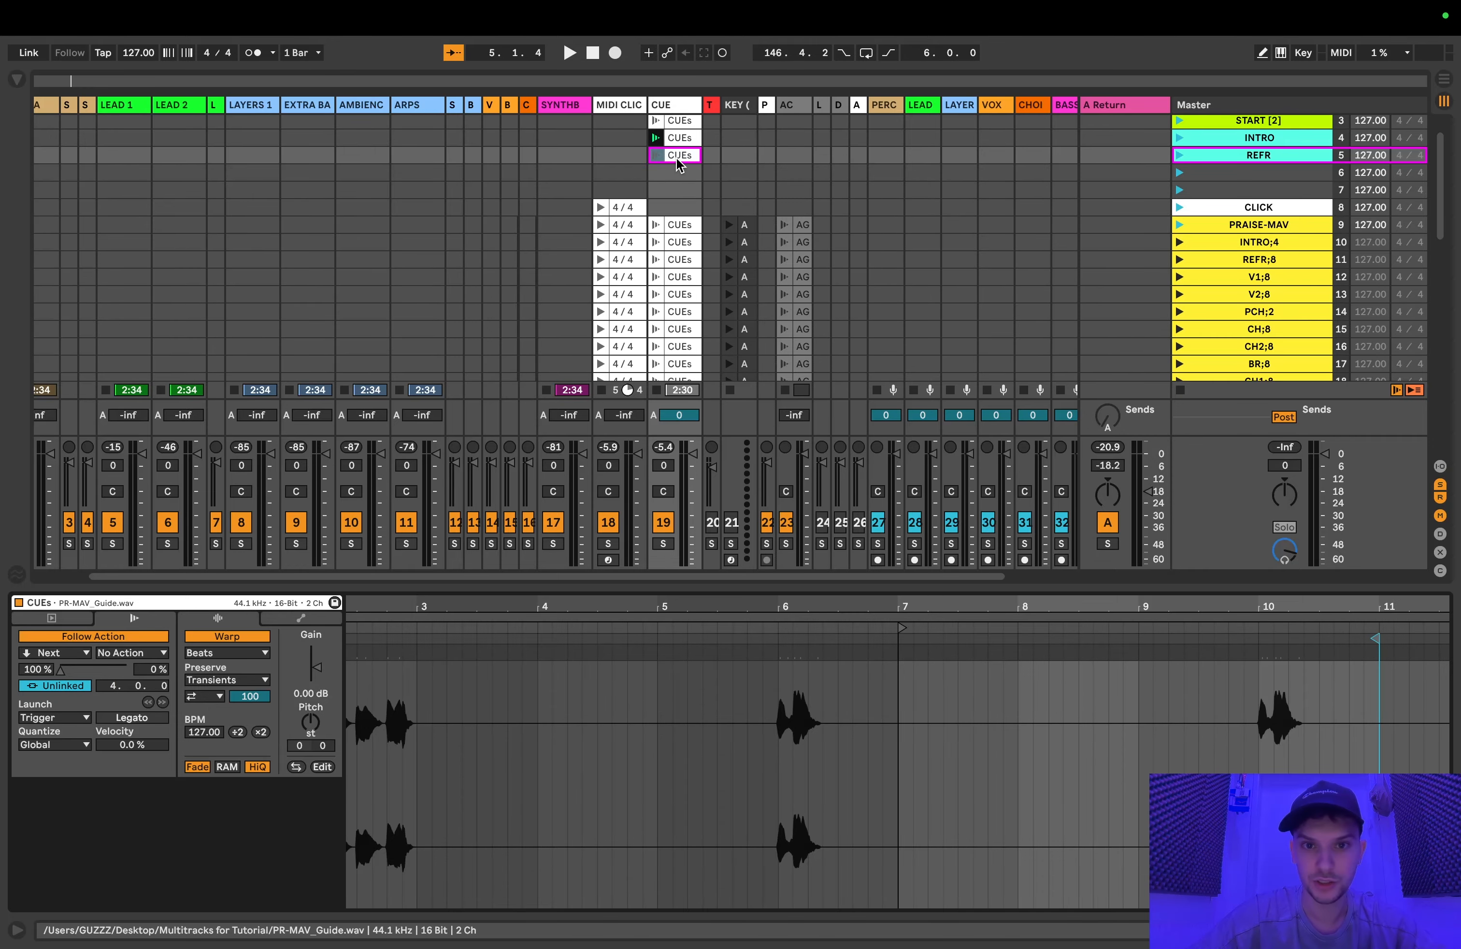
# Step: Change the Follow Action of the REFR scene's CUEs clip from Next to Stop
pyautogui.click(656, 154)
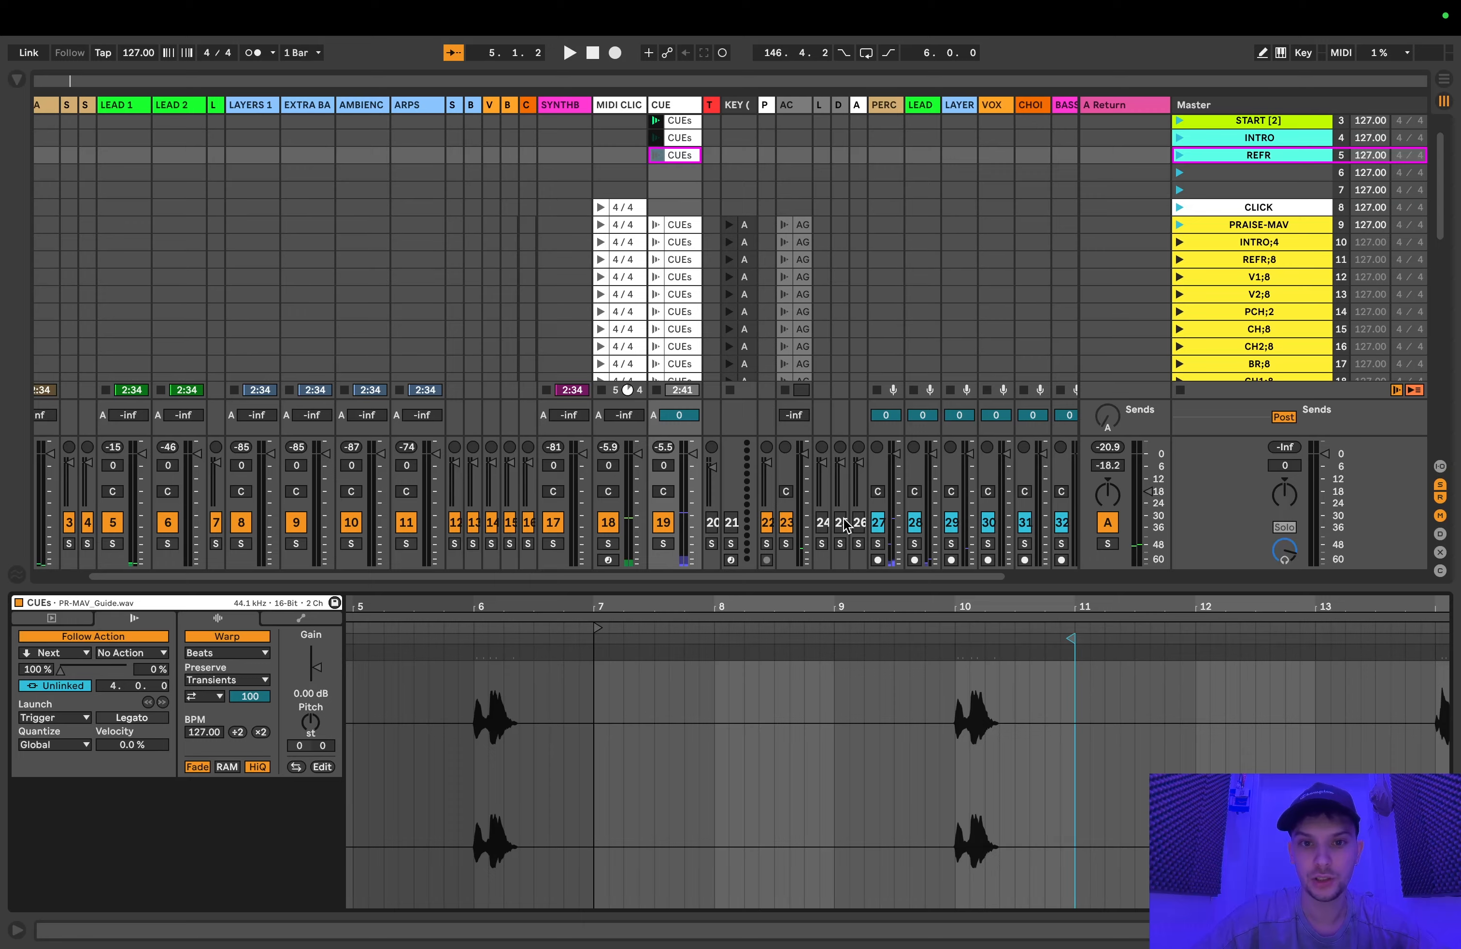
pyautogui.click(676, 158)
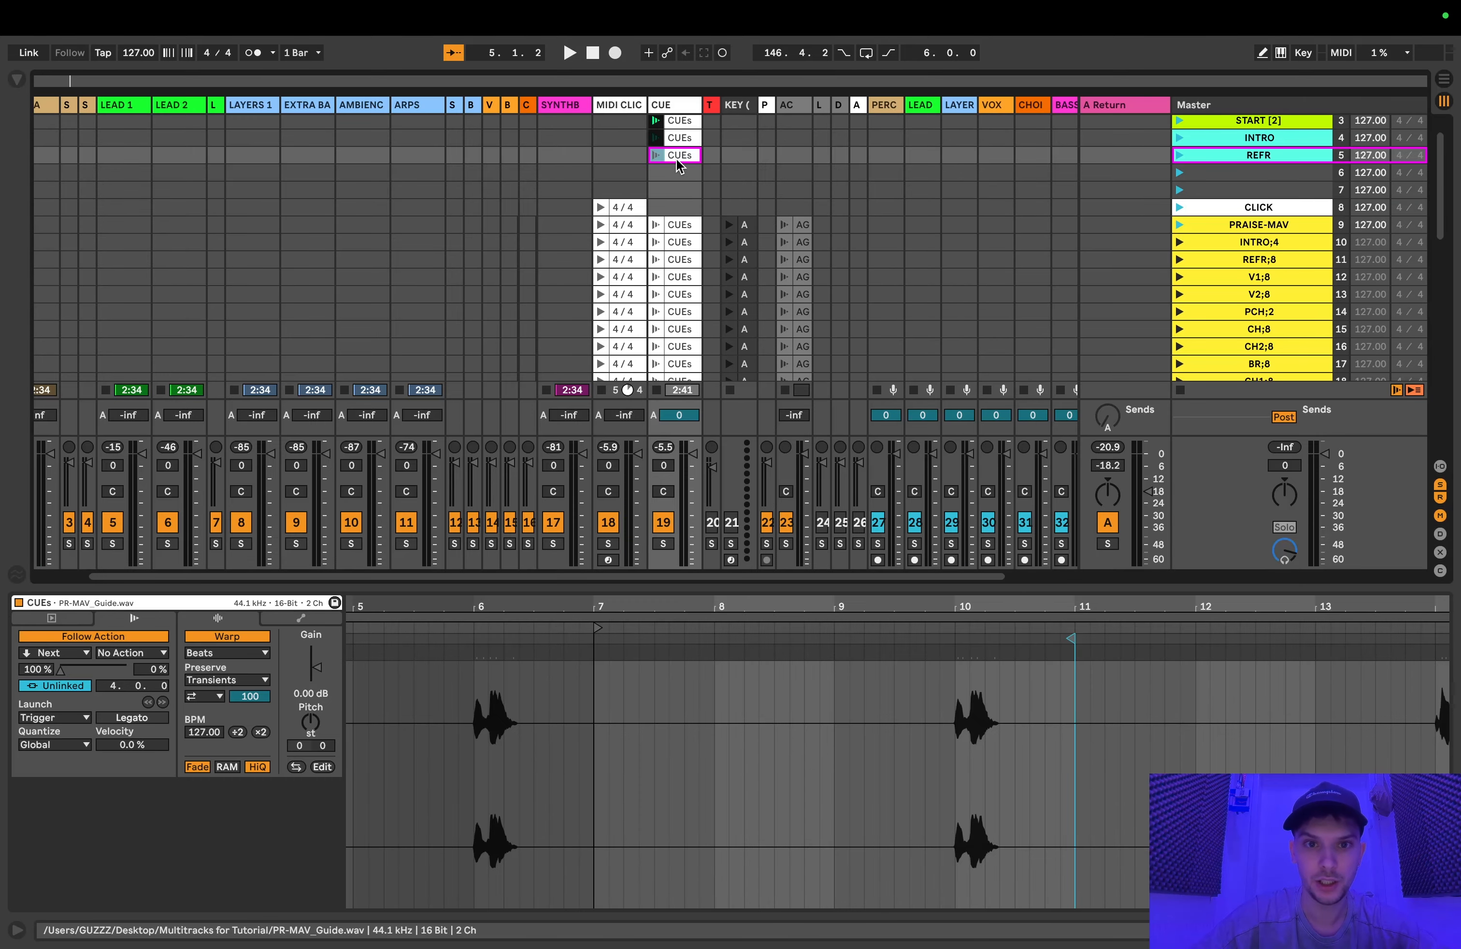
pyautogui.click(54, 653)
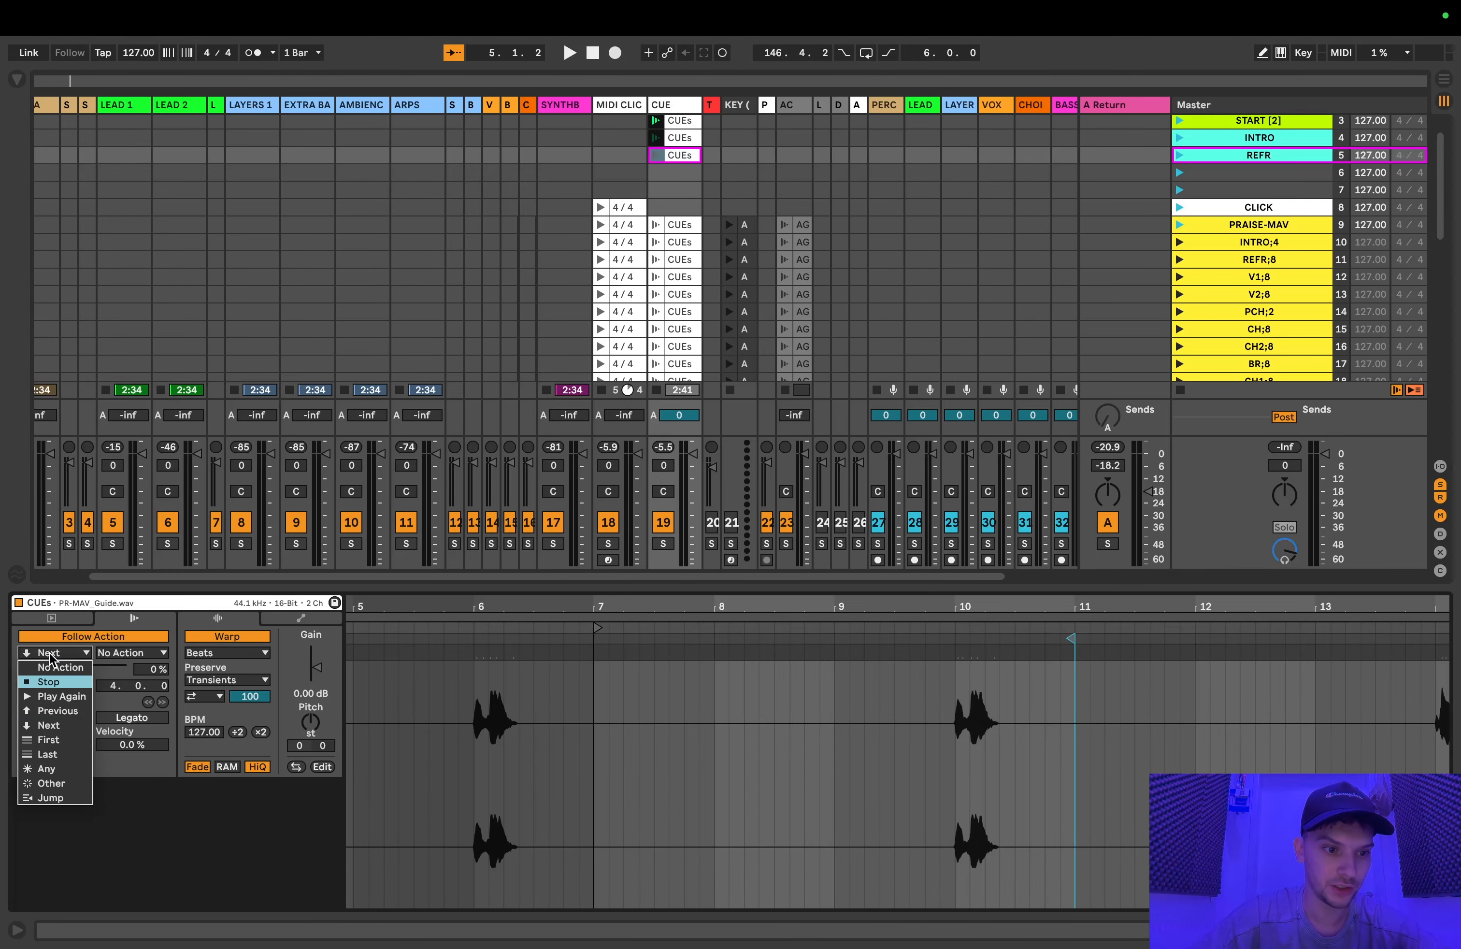
pyautogui.click(48, 682)
# Step: Play the cue chain from the START [2] clip through INTRO and REFR, following the clip changes, and stop all clips
pyautogui.scroll(2, 654, 182)
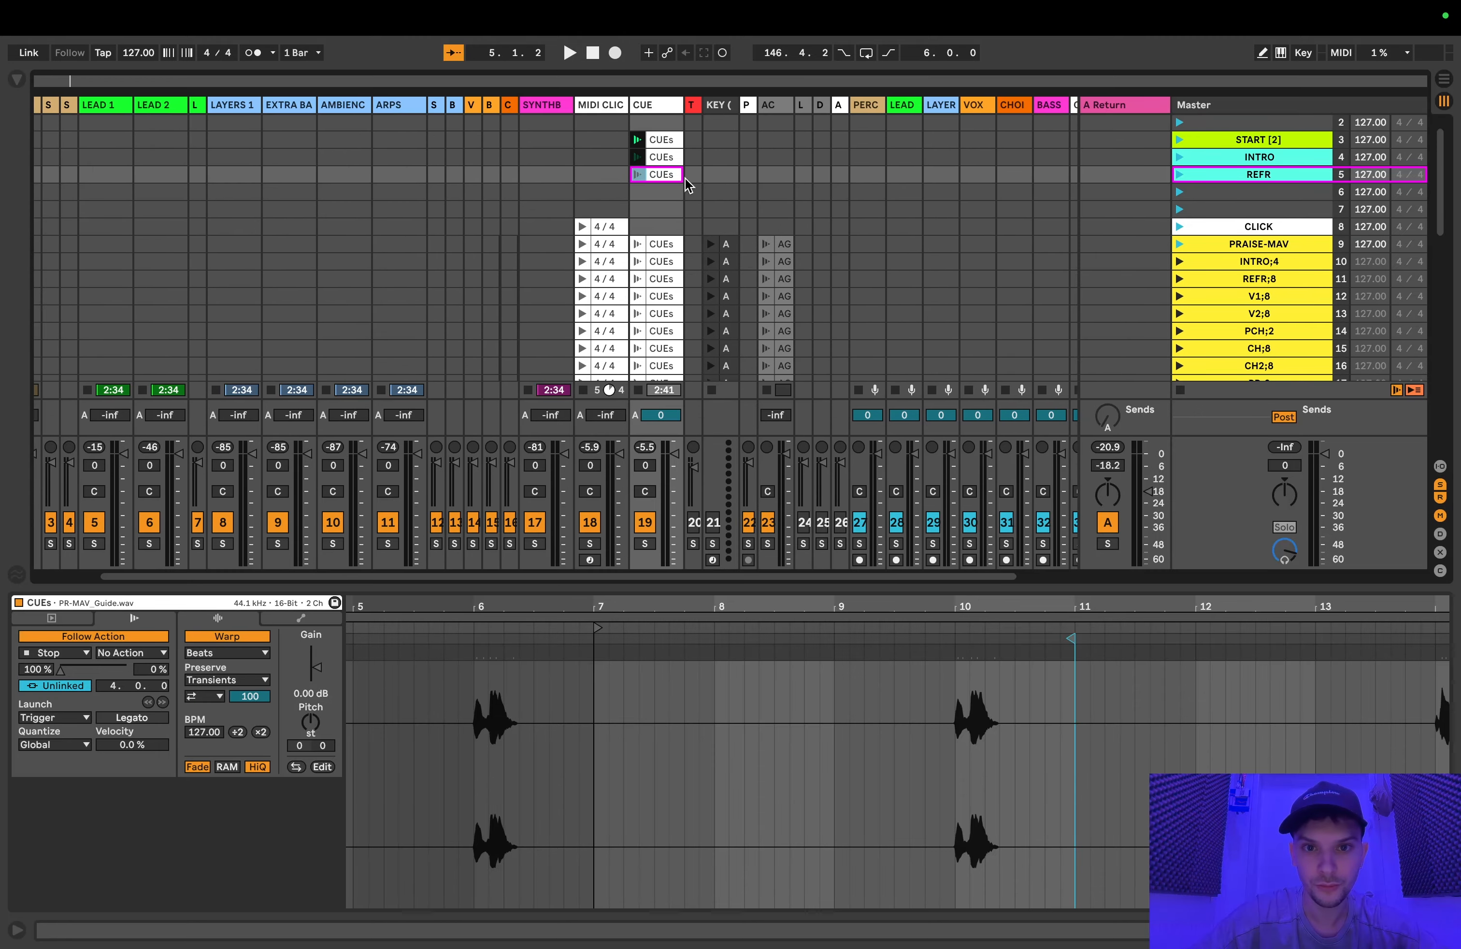
pyautogui.hscroll(1, 685, 177)
pyautogui.click(643, 159)
pyautogui.click(619, 159)
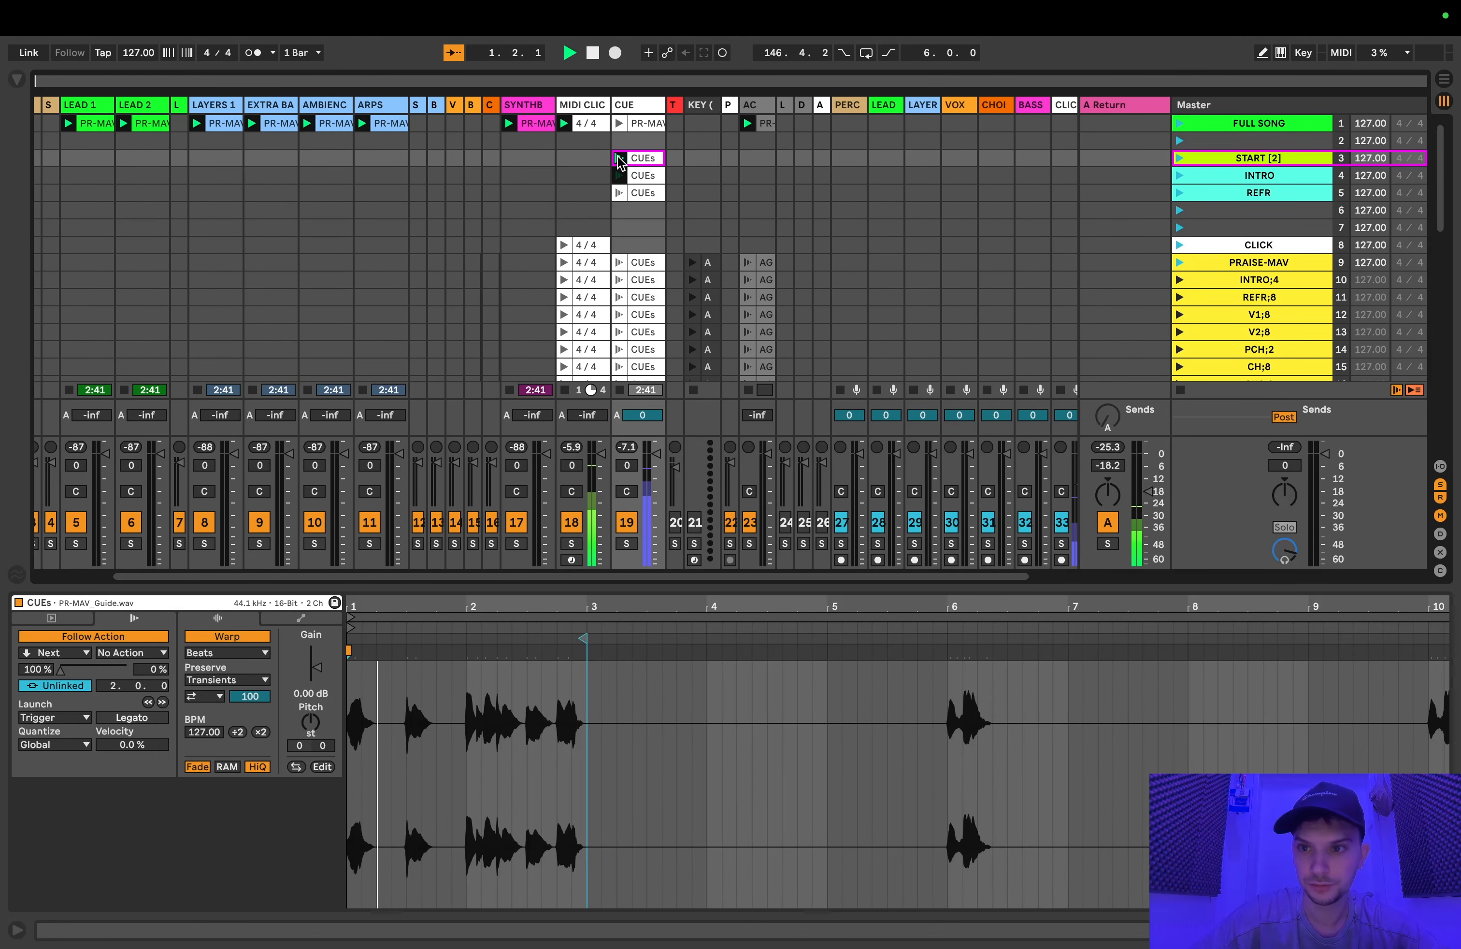
pyautogui.click(1179, 158)
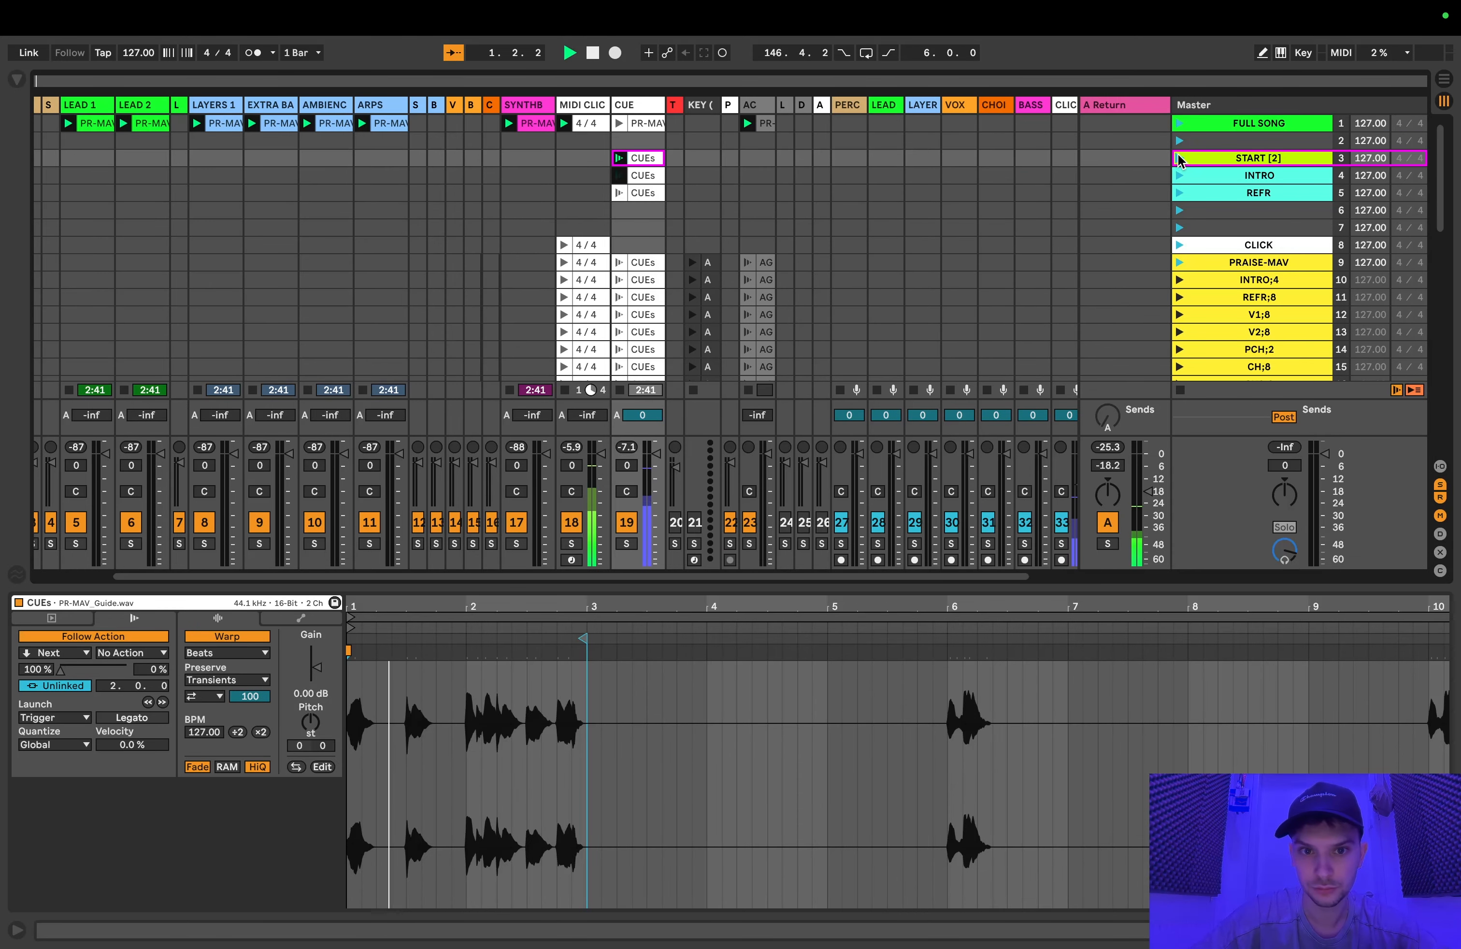
pyautogui.scroll(-2, 685, 212)
pyautogui.hscroll(1, 685, 212)
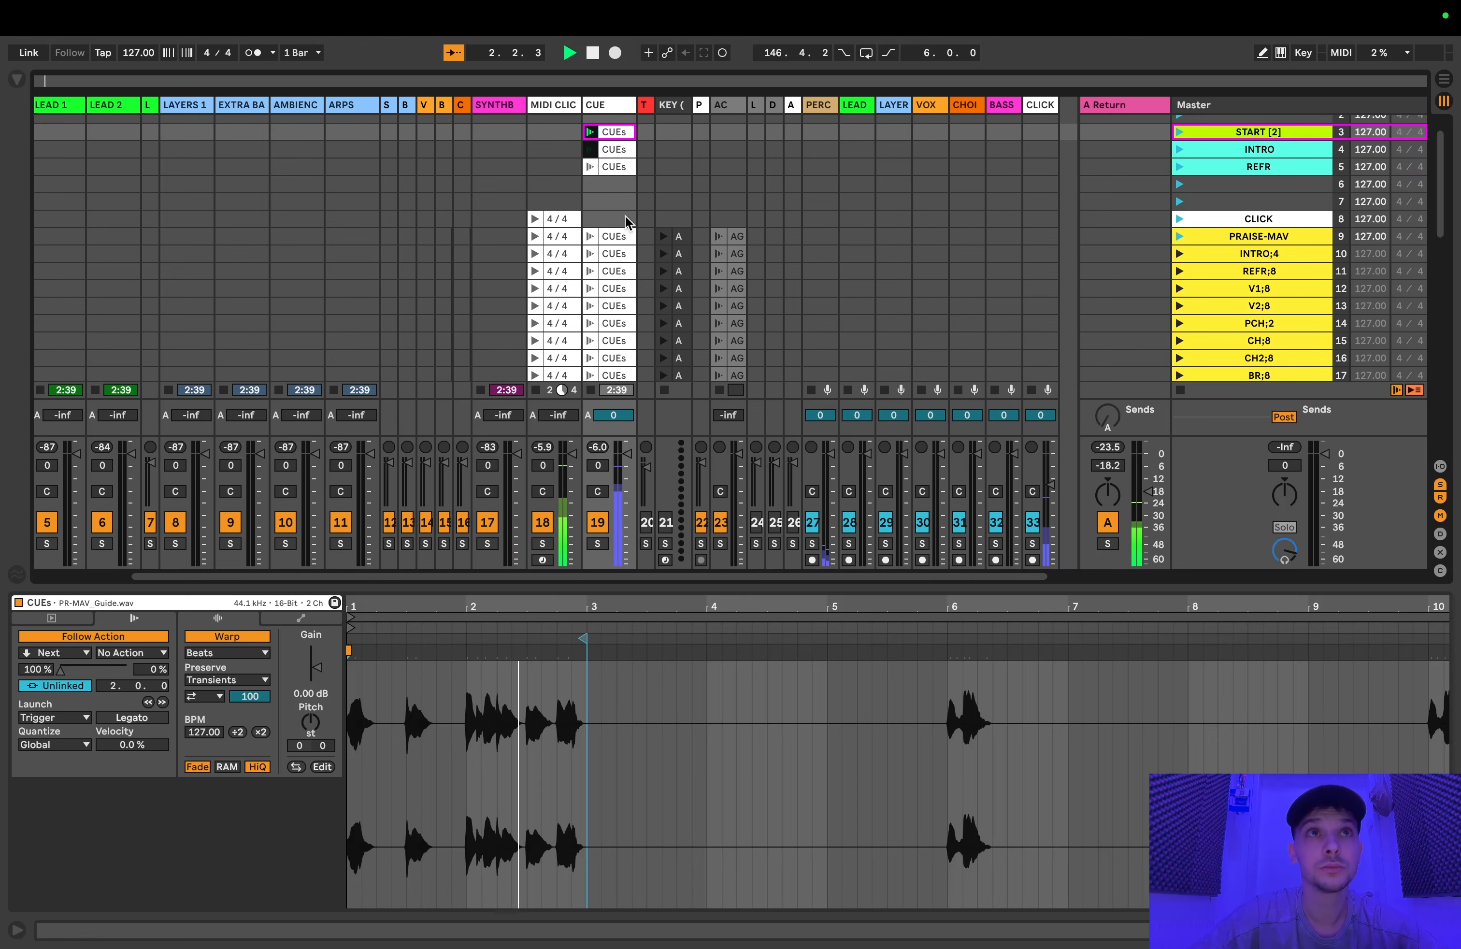
pyautogui.click(625, 148)
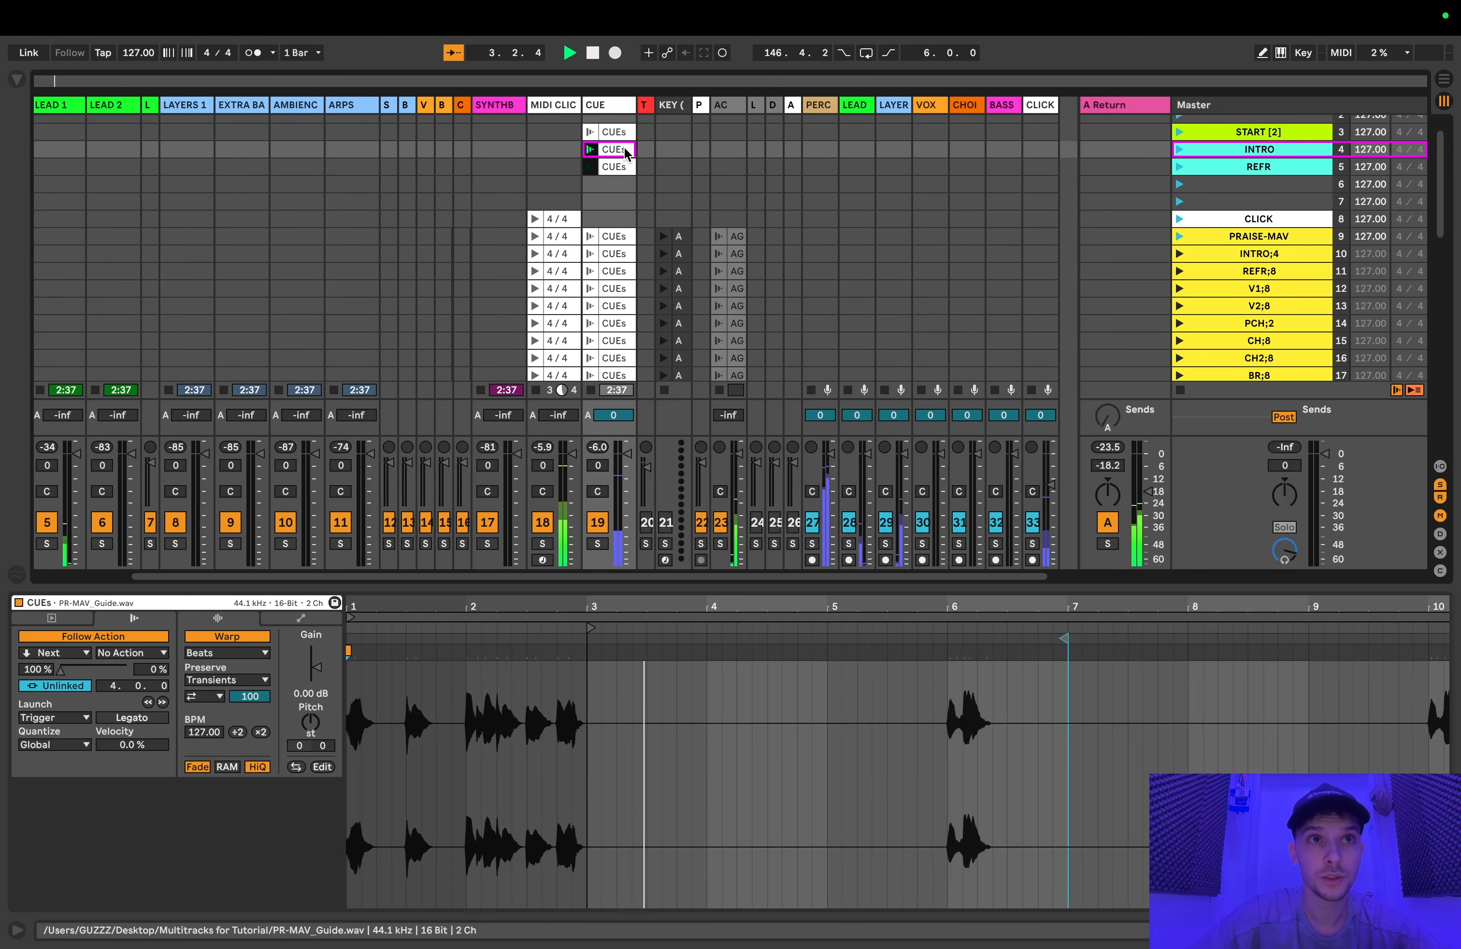
pyautogui.hscroll(1, 628, 164)
pyautogui.hscroll(2, 629, 167)
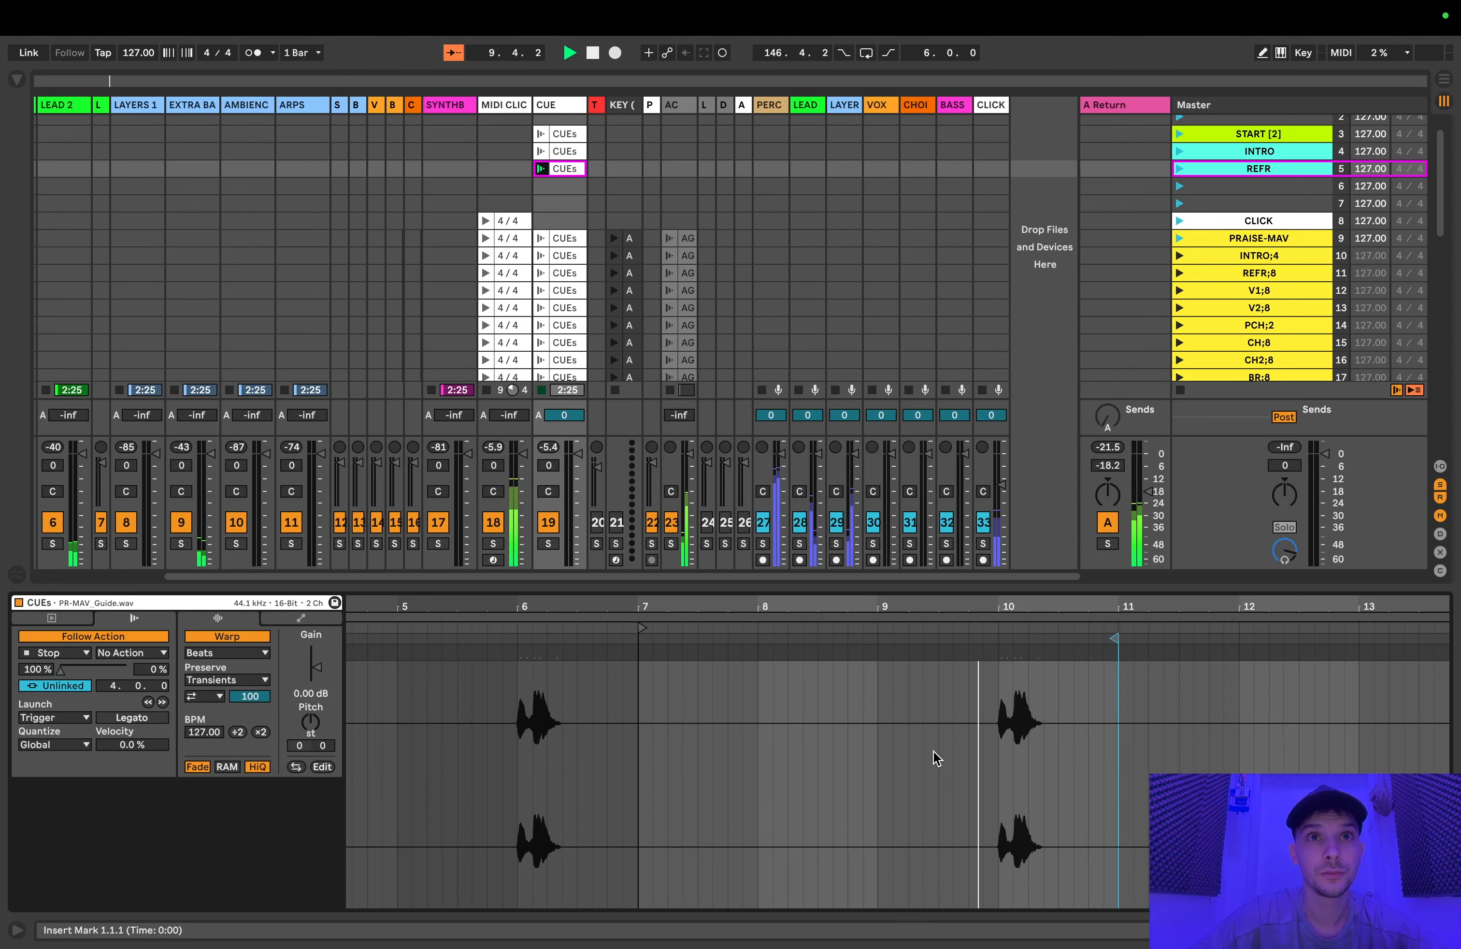
pyautogui.press('space')
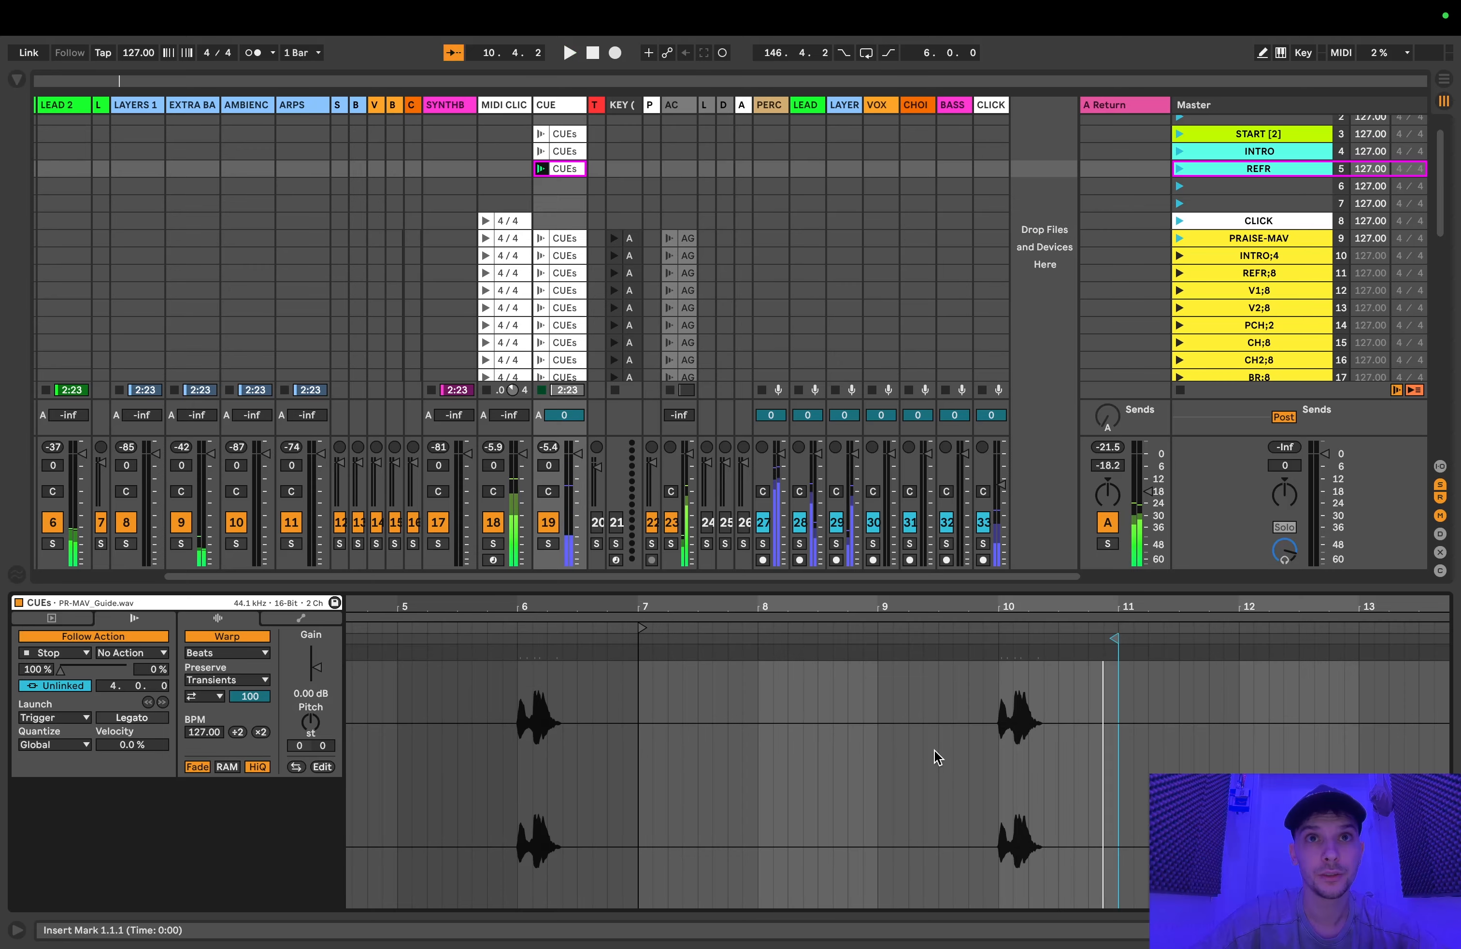
pyautogui.click(1180, 389)
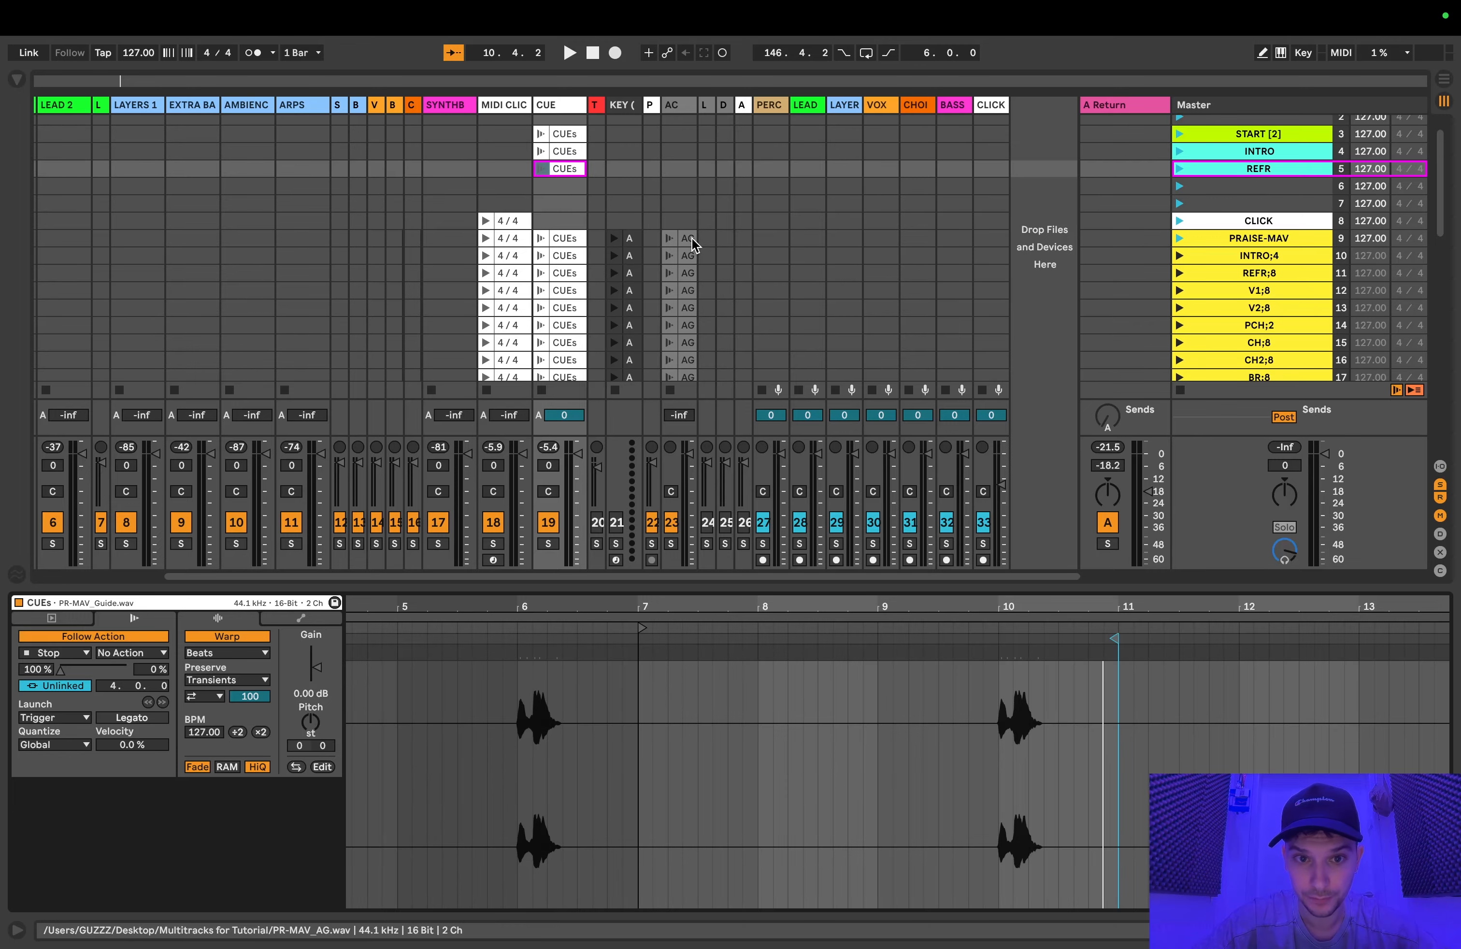
# Step: Examine the start points and Follow Action settings of the prepared CUEs clips from the PRAISE-MAV scene down to PCH;2
pyautogui.click(558, 238)
pyautogui.scroll(-4, 561, 240)
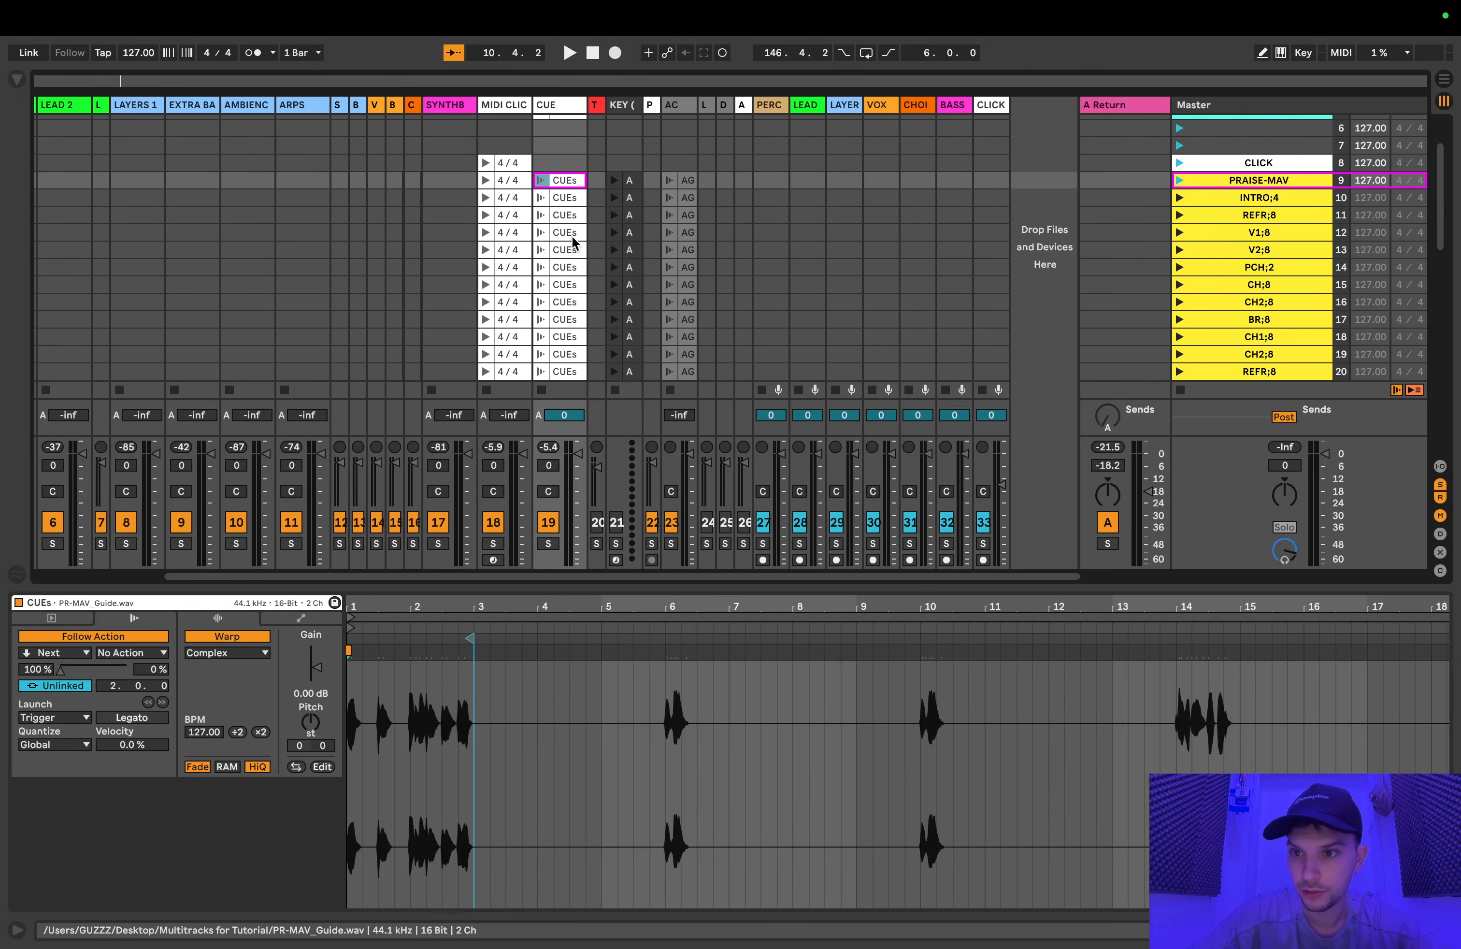
pyautogui.scroll(2, 578, 197)
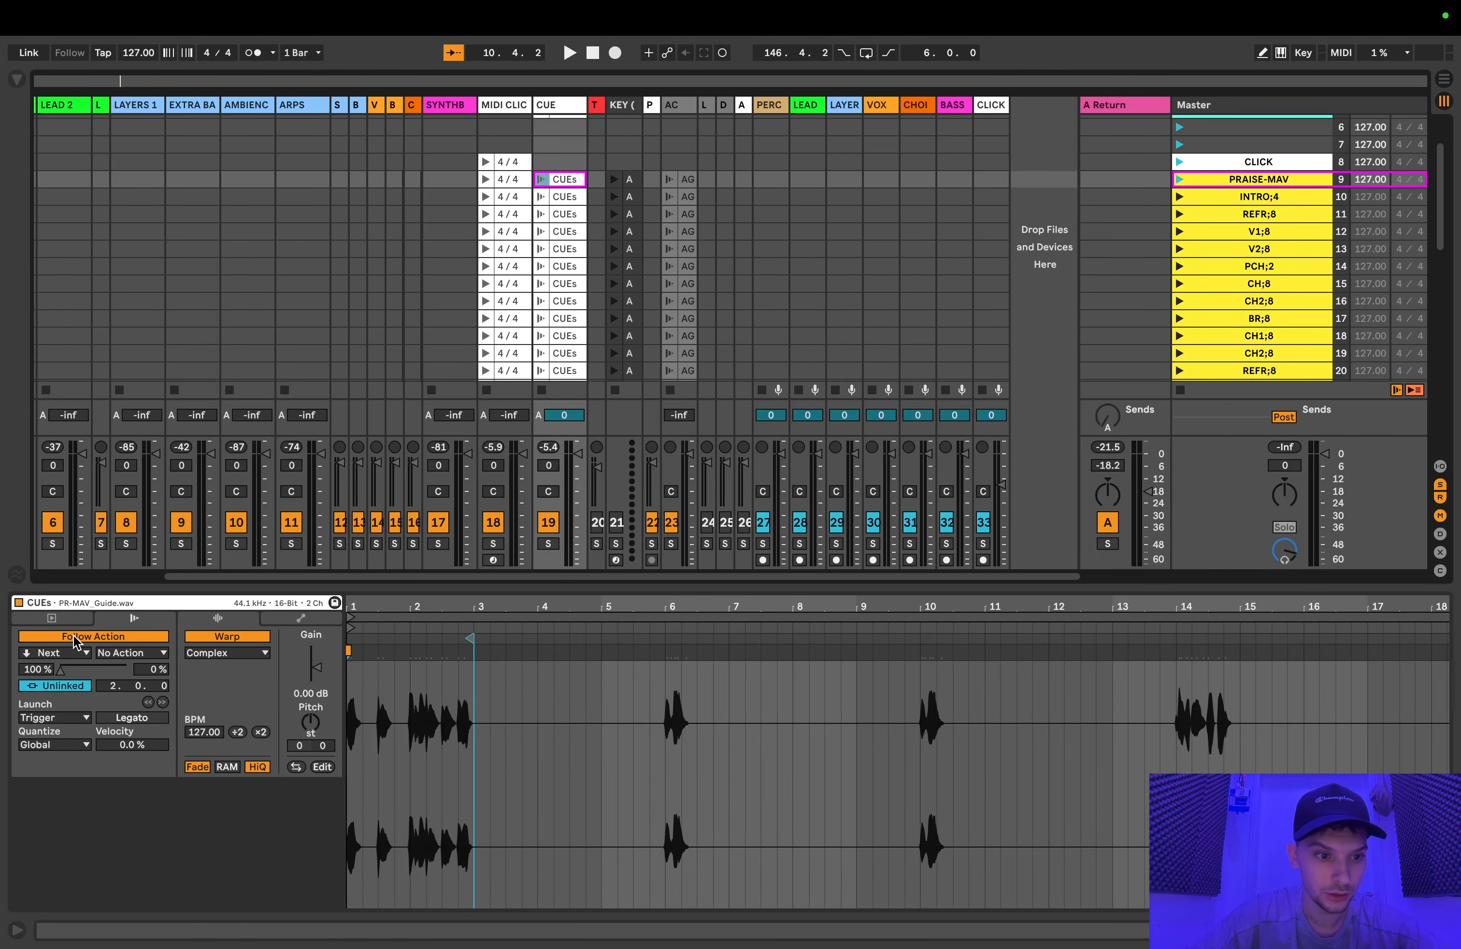
pyautogui.click(571, 197)
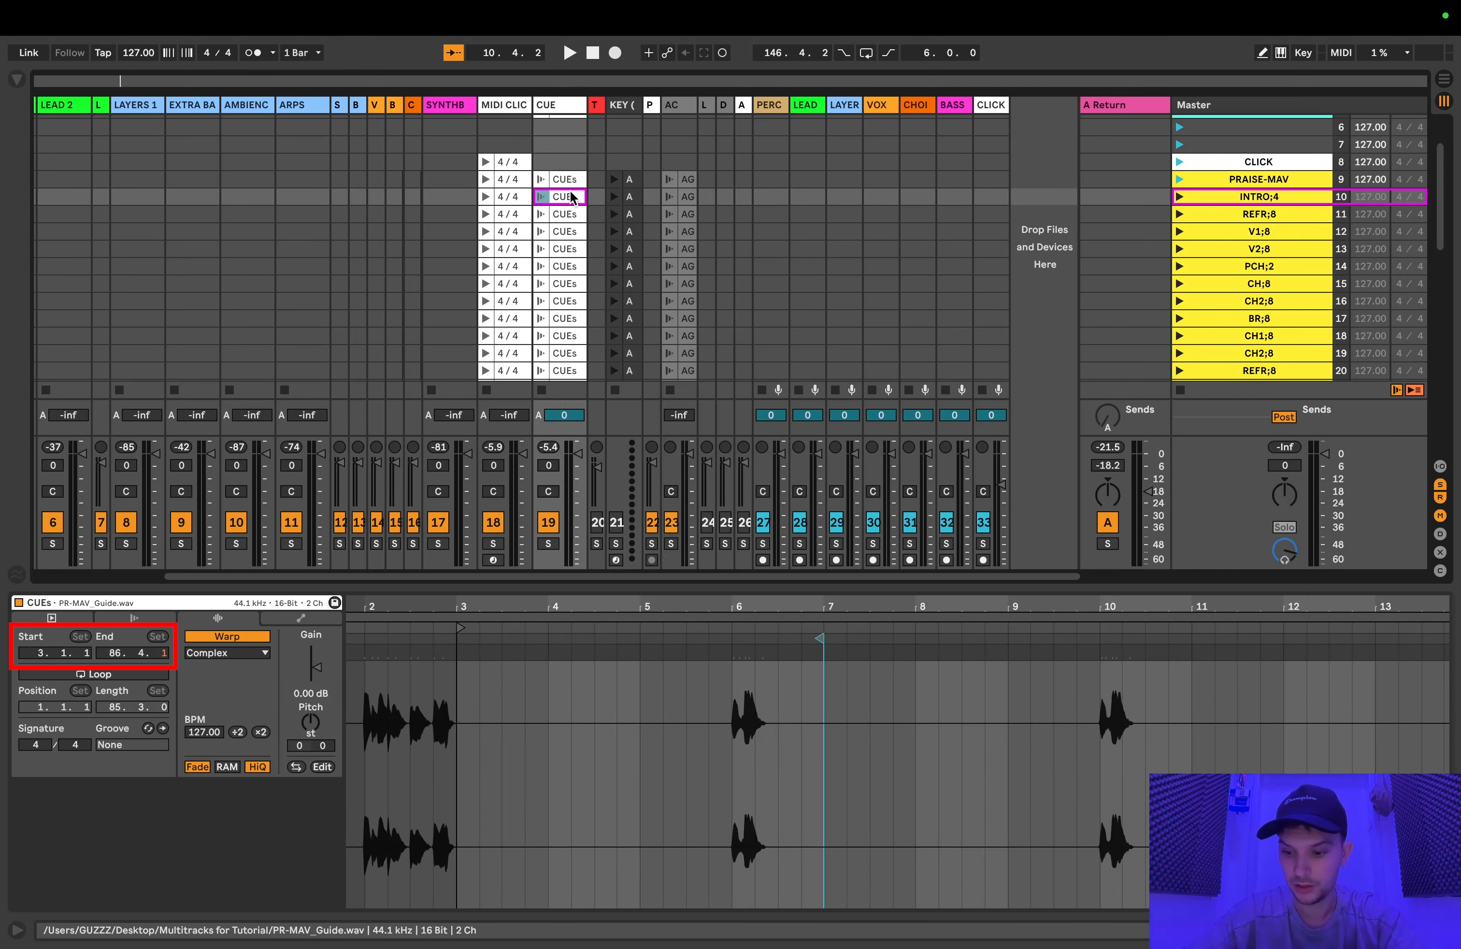
pyautogui.press('Up')
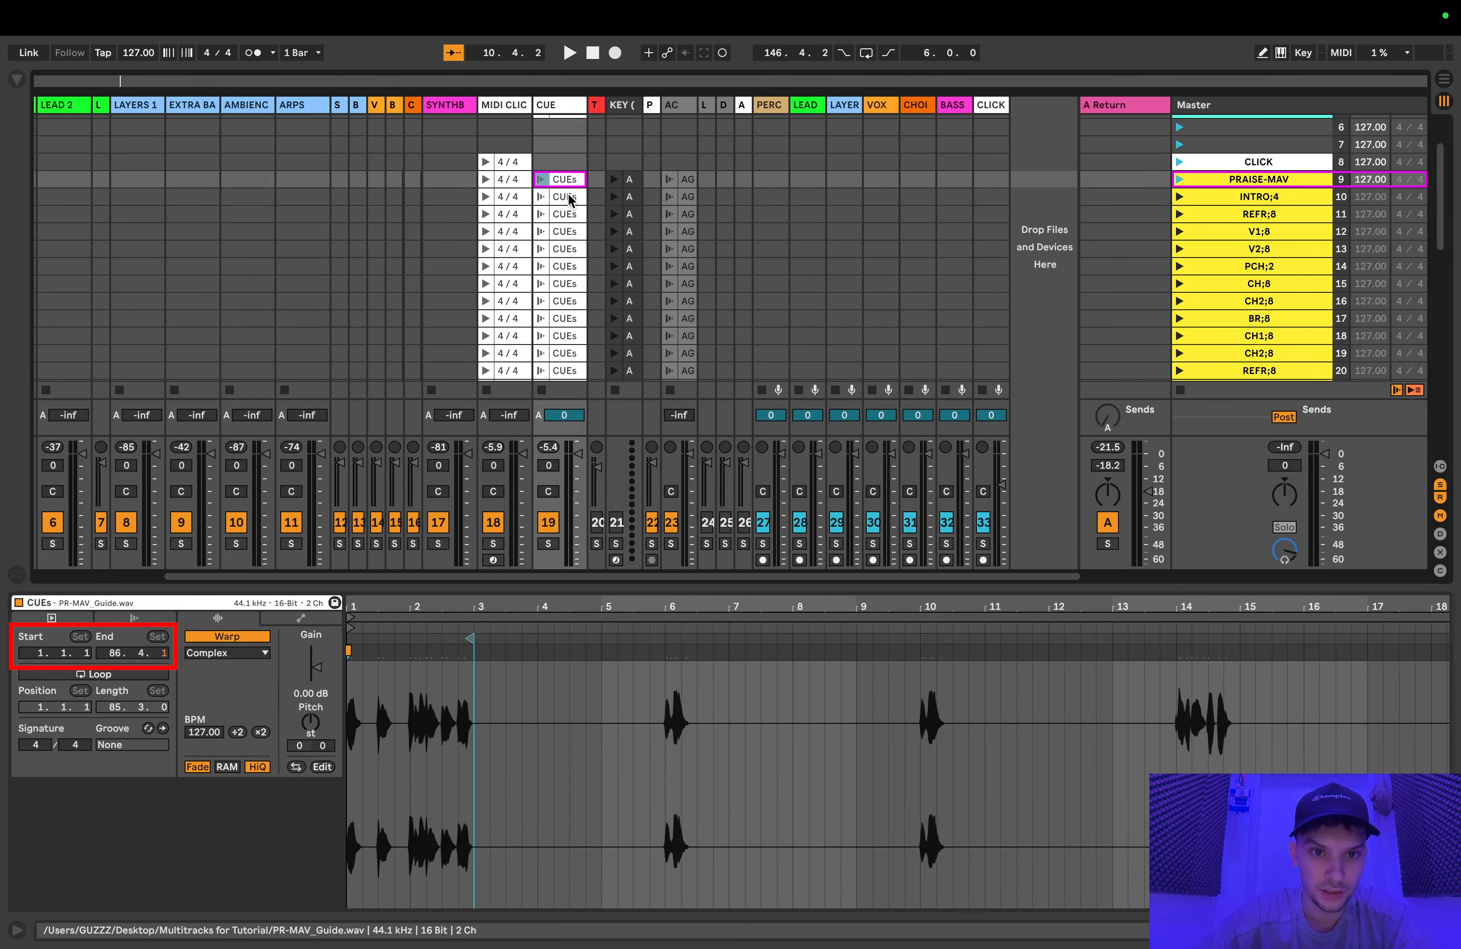
pyautogui.press('Down')
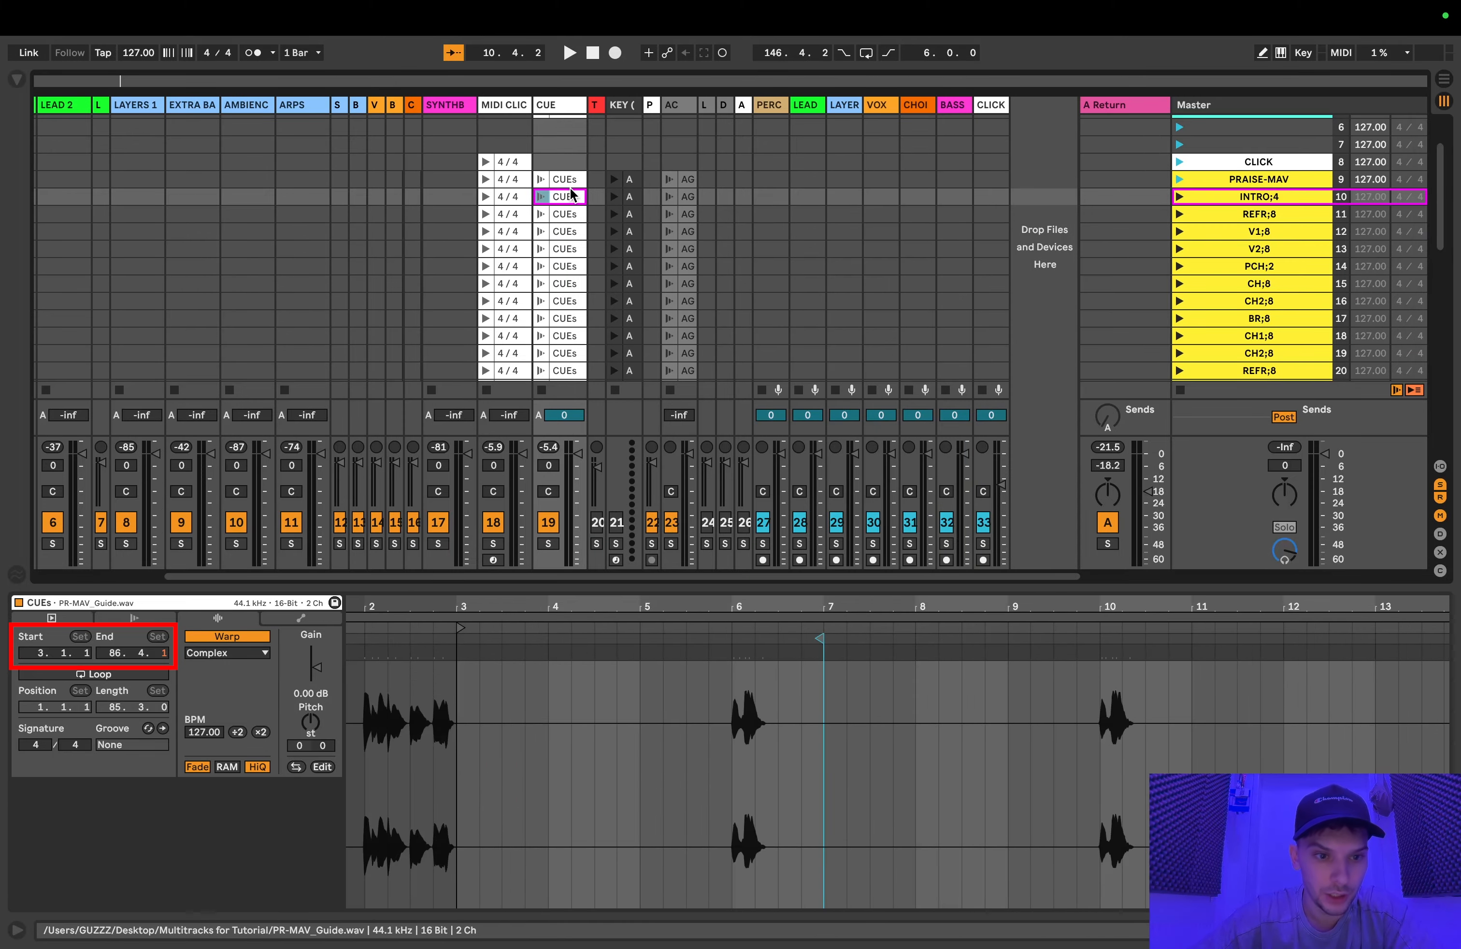
pyautogui.press('Down')
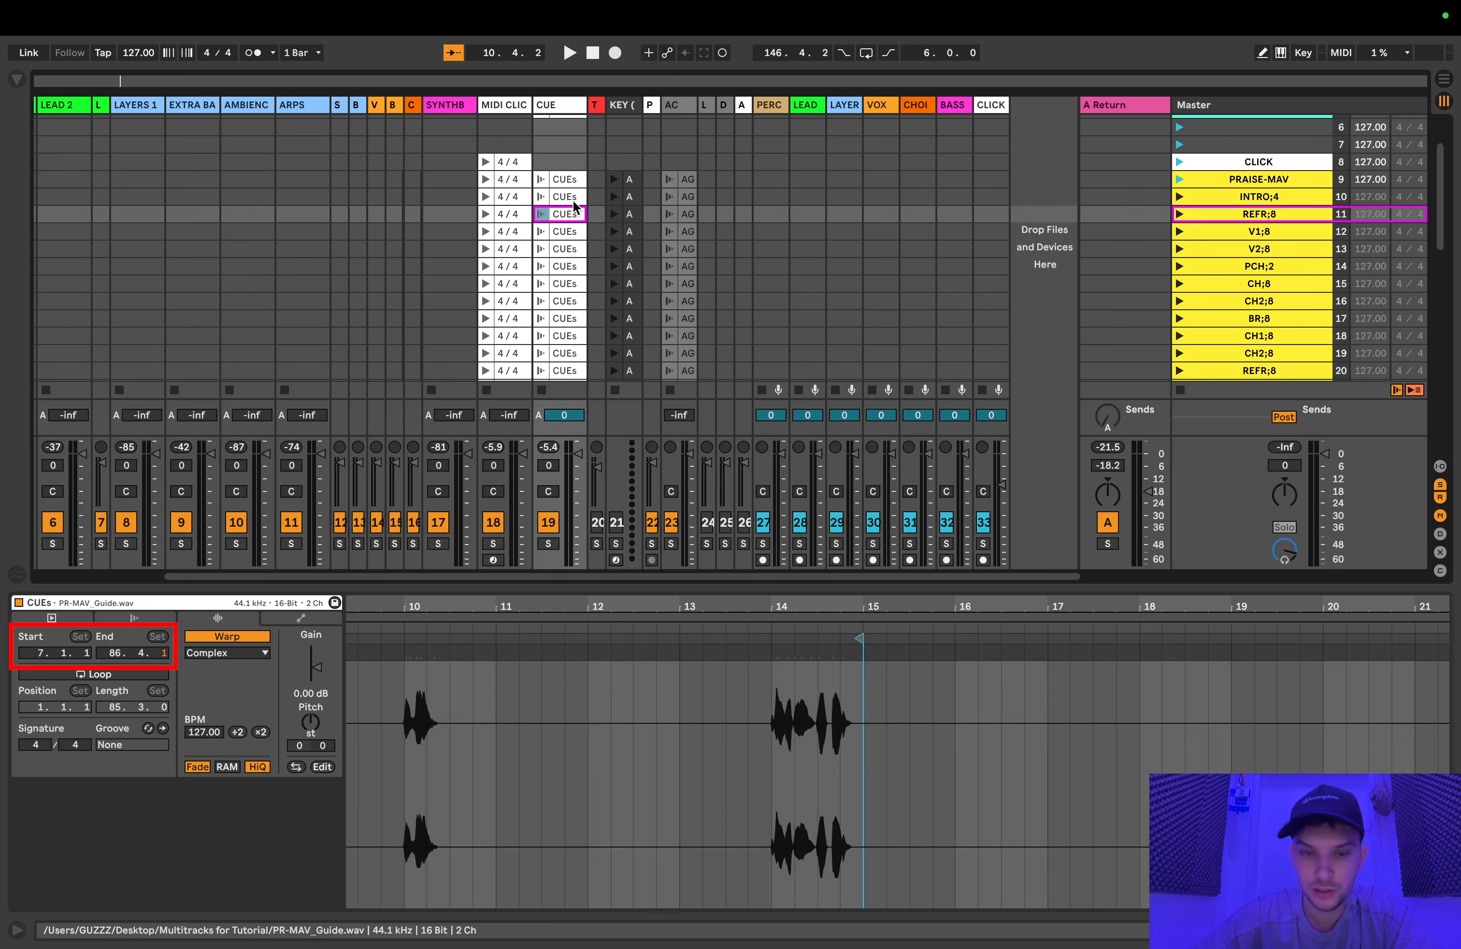
pyautogui.press('Down')
pyautogui.press('Down')
pyautogui.press('Down')
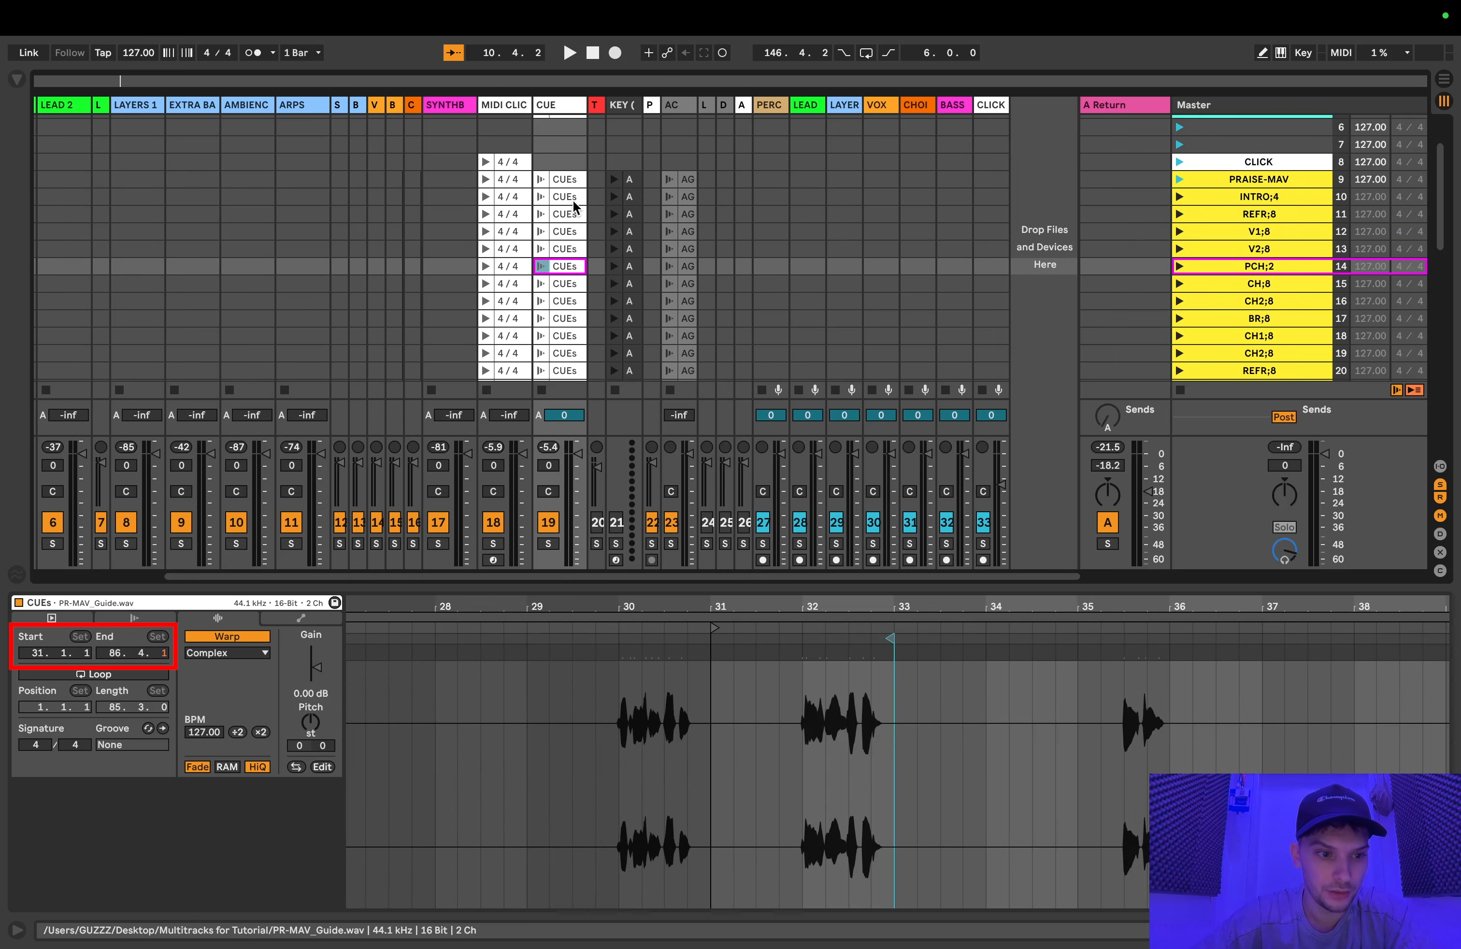
# Step: Examine how the INTRO;4 and V2;8 scene names relate to the section lengths of their CUEs clips
pyautogui.click(1277, 198)
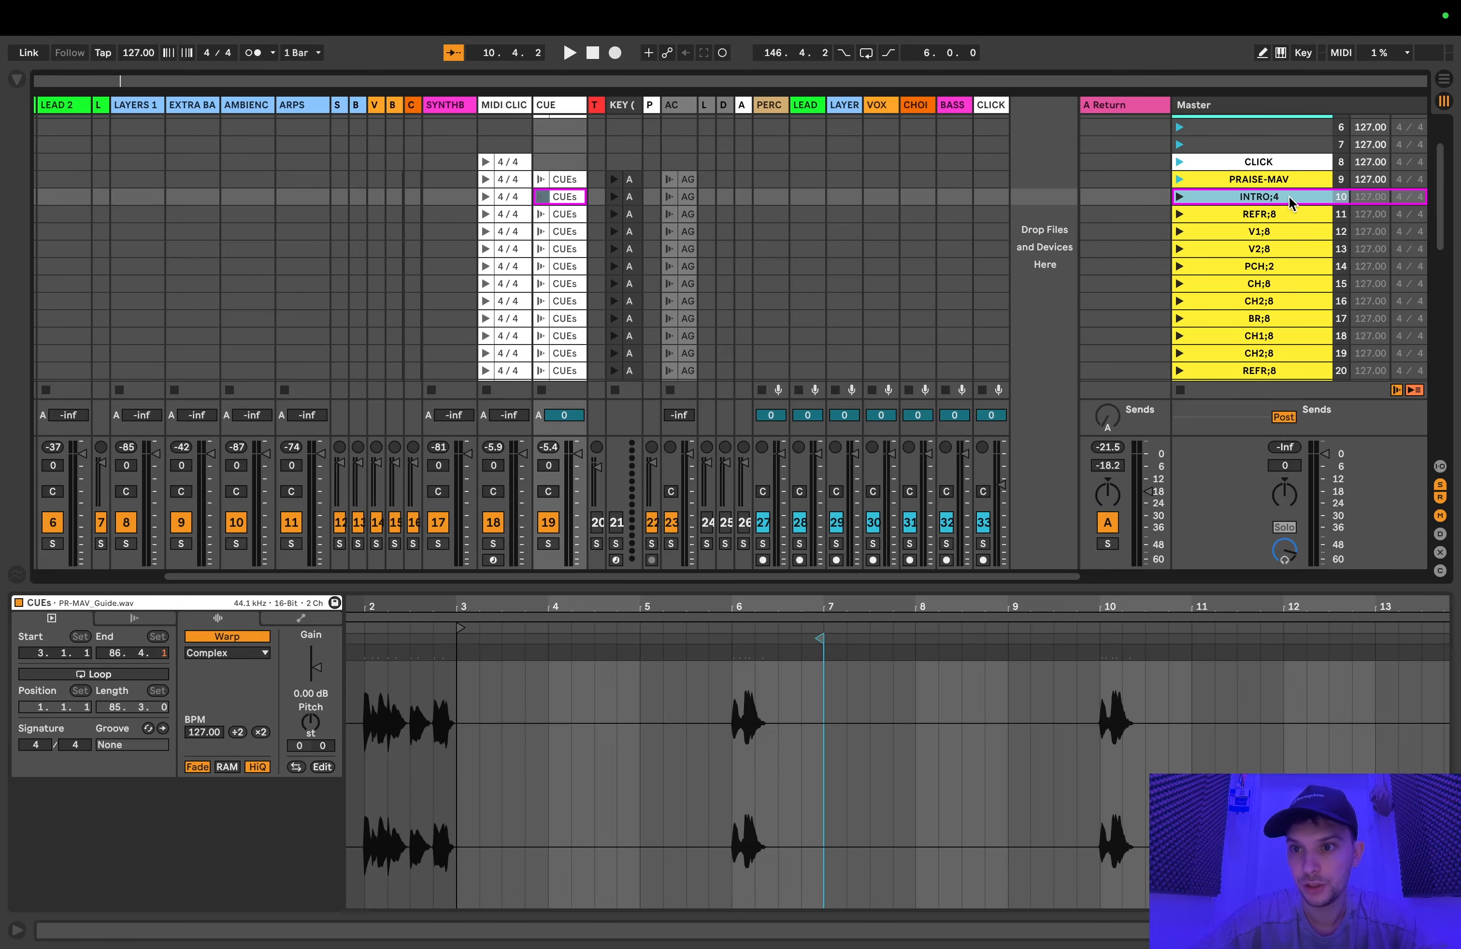
pyautogui.scroll(1, 1274, 217)
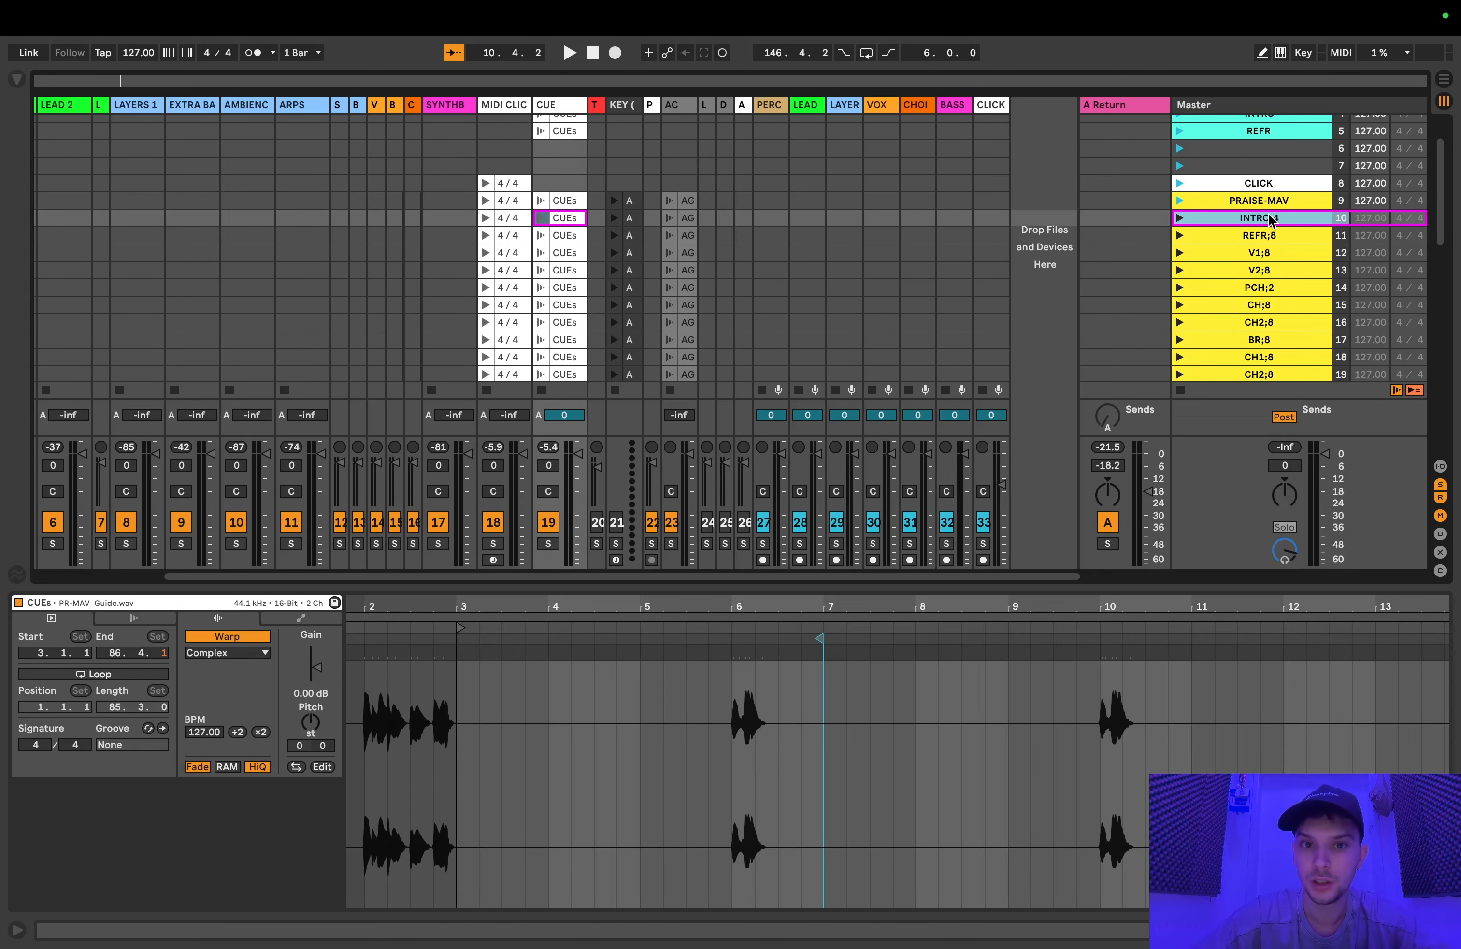
pyautogui.click(1277, 270)
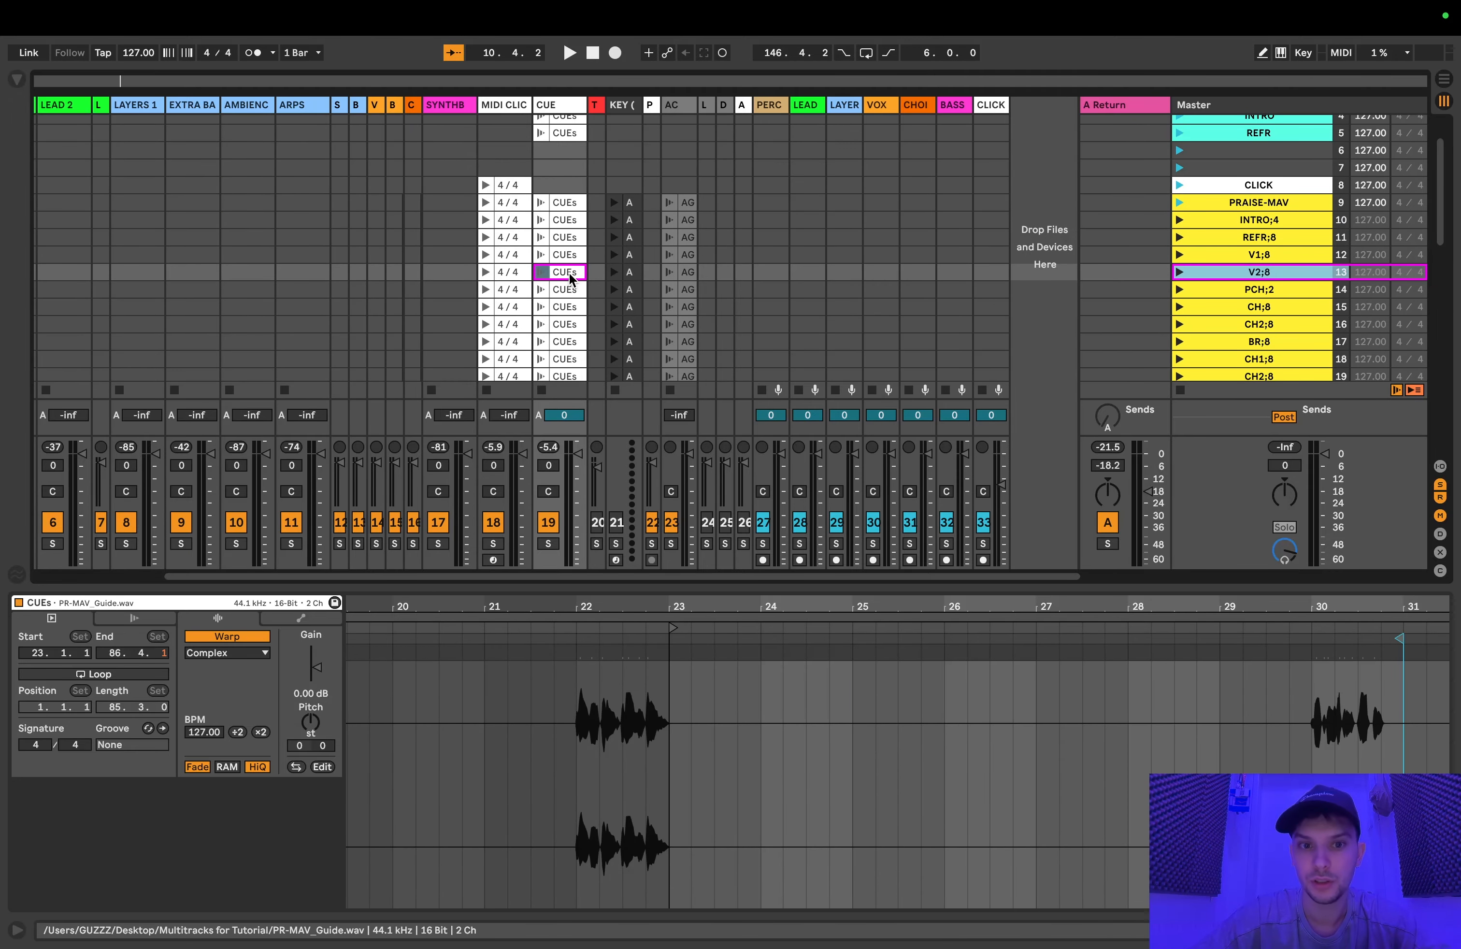
pyautogui.scroll(2, 1287, 280)
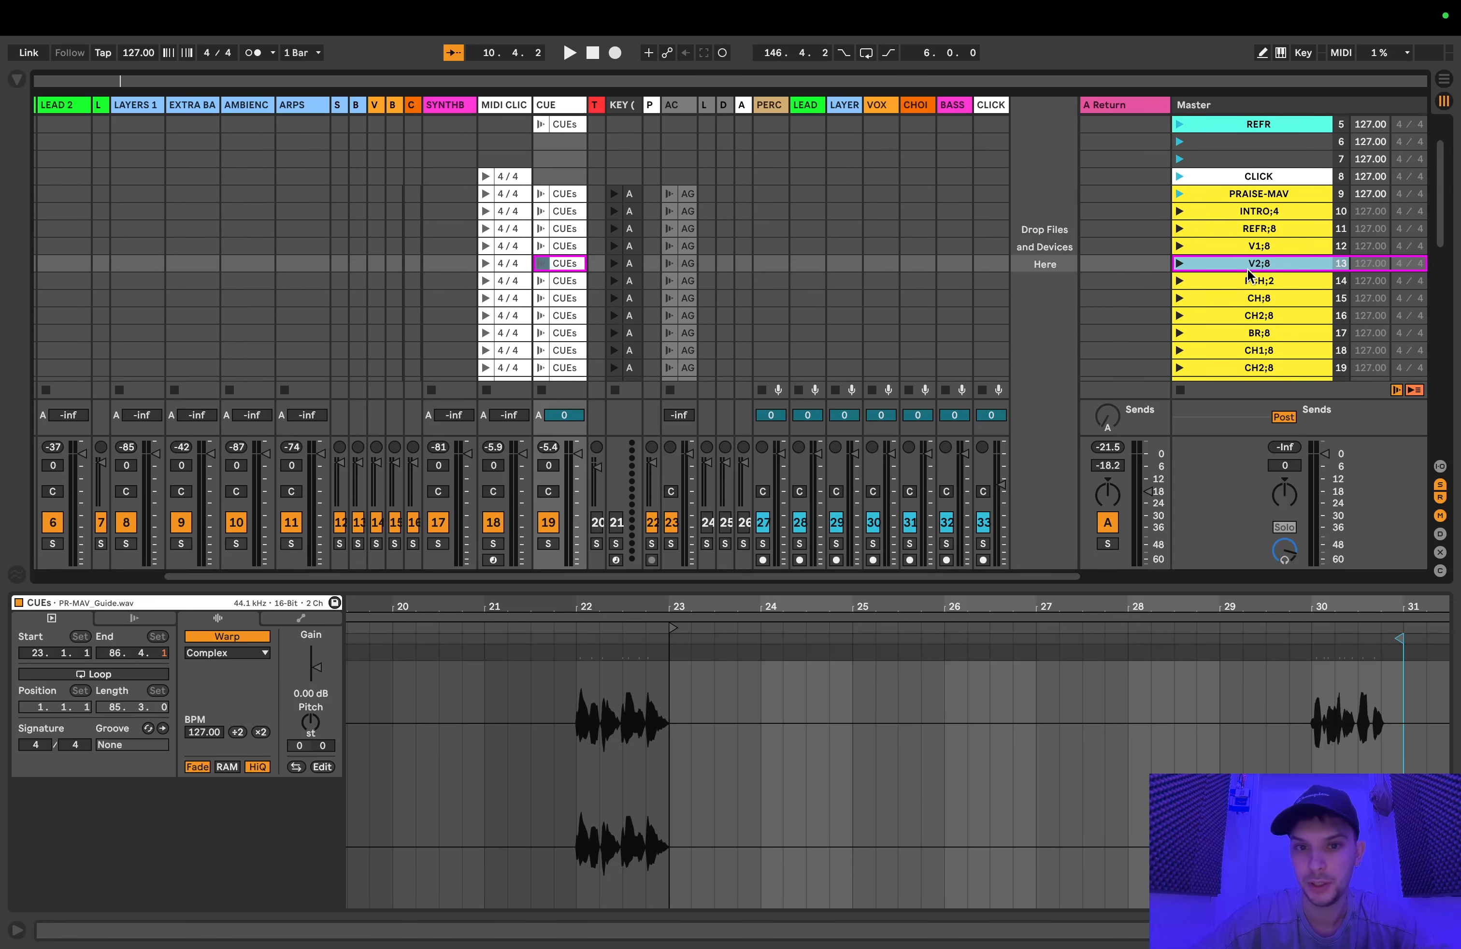
pyautogui.scroll(2, 568, 271)
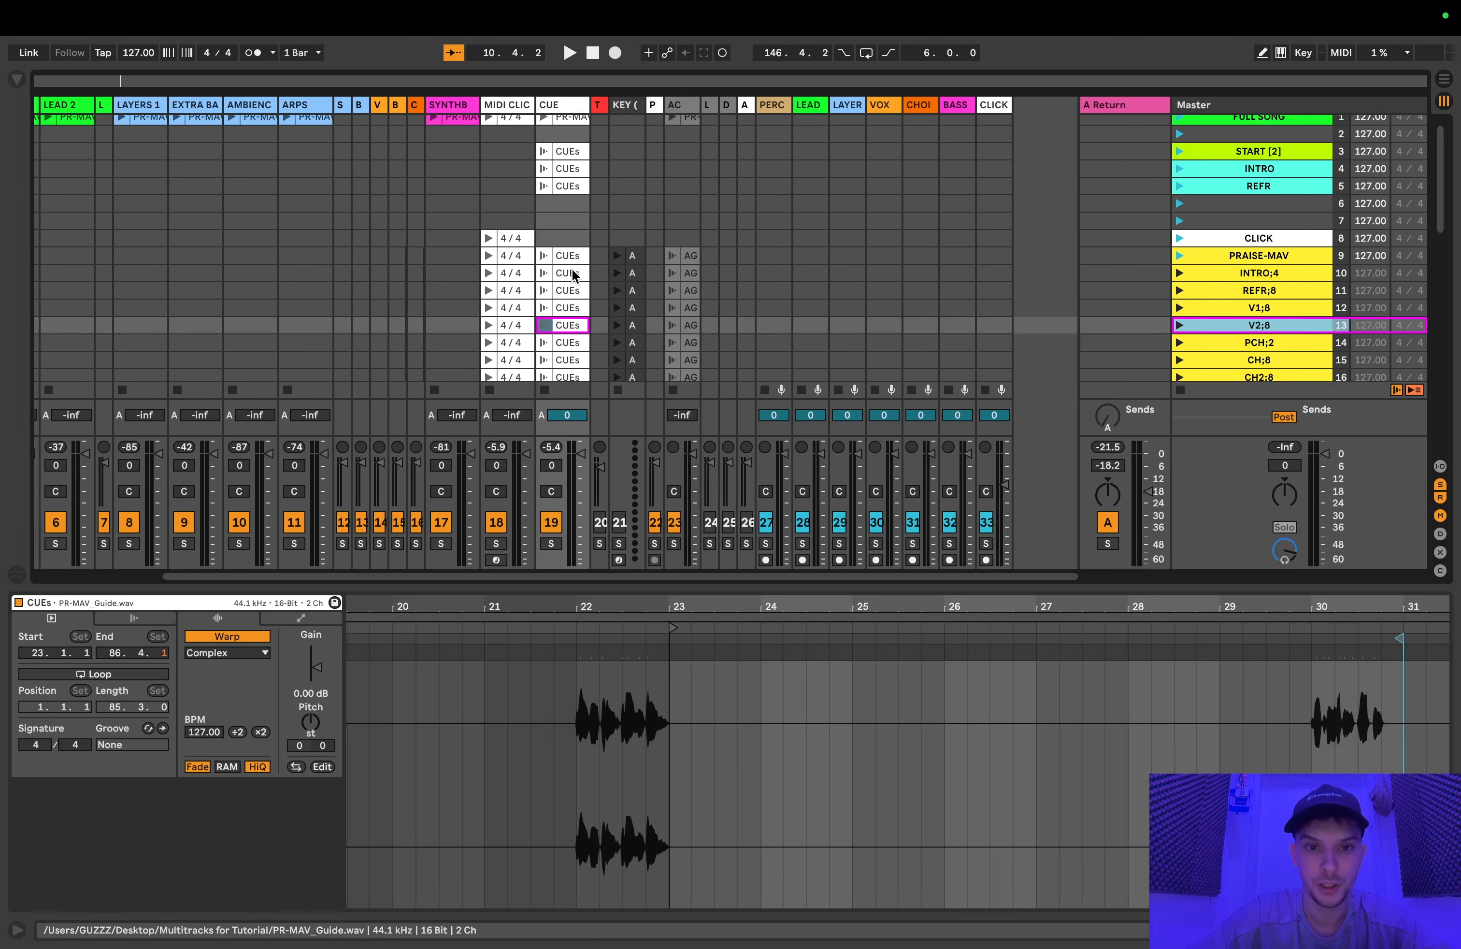
# Step: Copy the CUEs clips from PRAISE-MAV to REFR OUTRO;4 and paste them into the SYNTHB track, starting at the PRAISE-MAV scene
pyautogui.click(570, 259)
pyautogui.hscroll(-1, 584, 252)
pyautogui.scroll(-3, 585, 254)
pyautogui.hscroll(1, 584, 254)
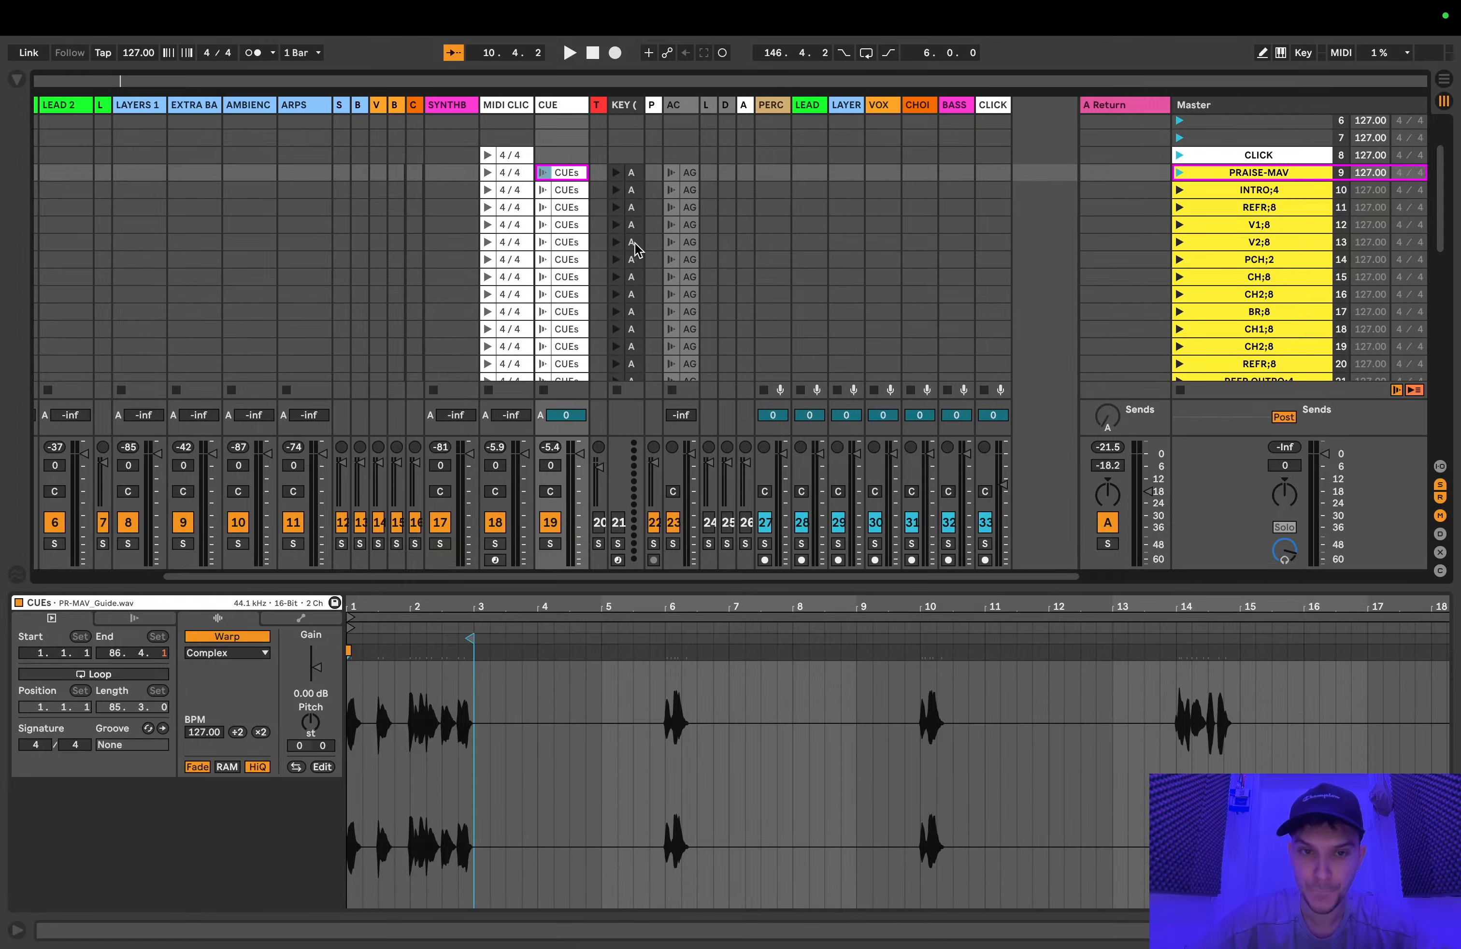
pyautogui.scroll(-2, 569, 228)
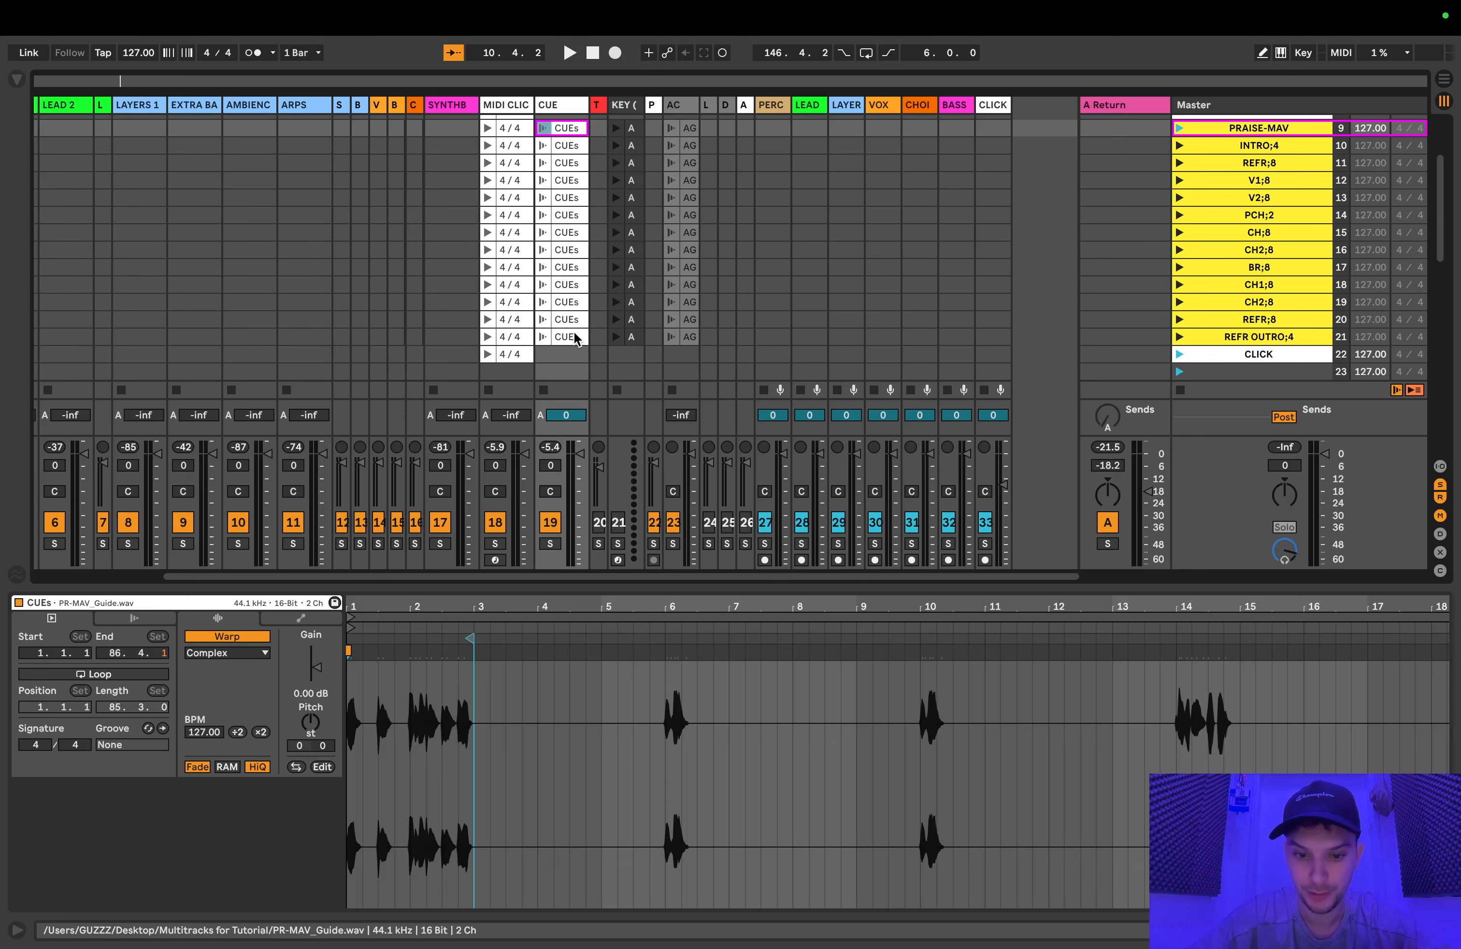
pyautogui.scroll(1, 573, 338)
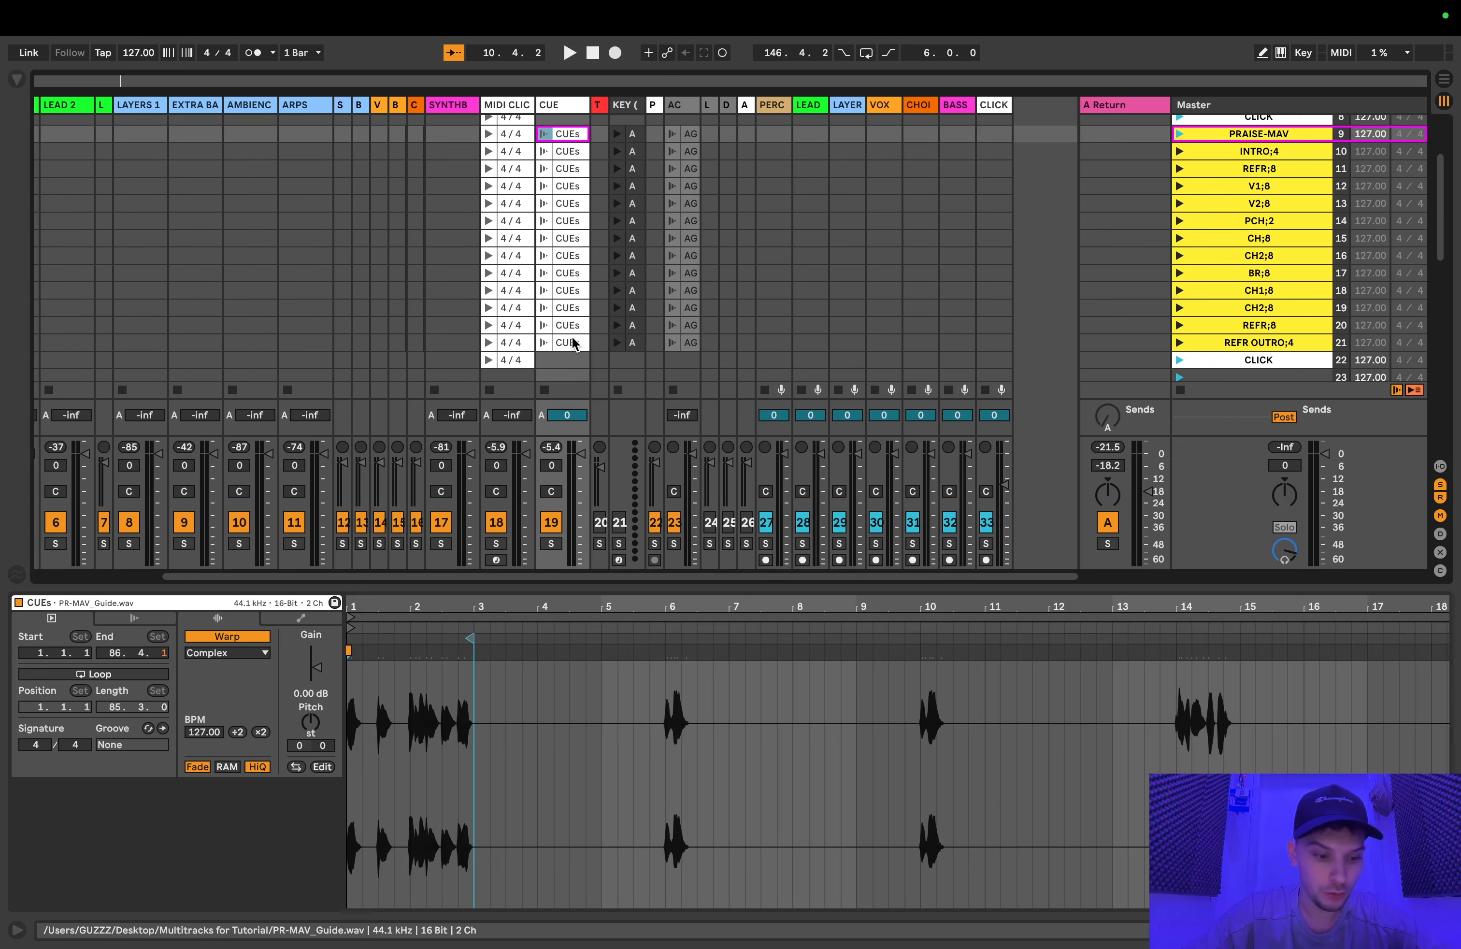
pyautogui.keyDown('shift'); pyautogui.click(573, 342); pyautogui.keyUp('shift')
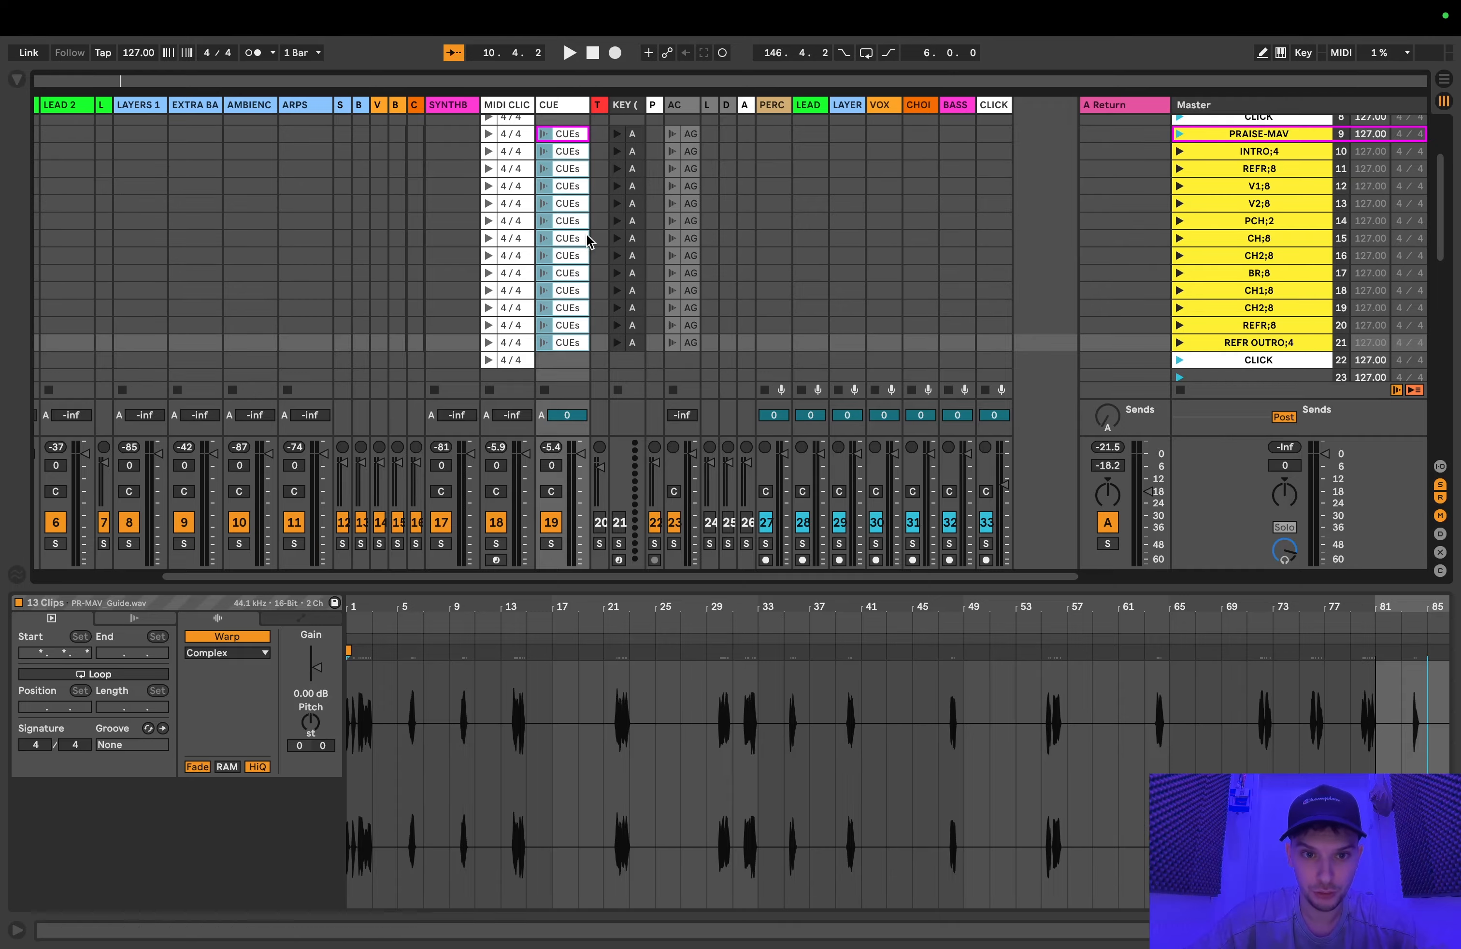
pyautogui.scroll(2, 486, 211)
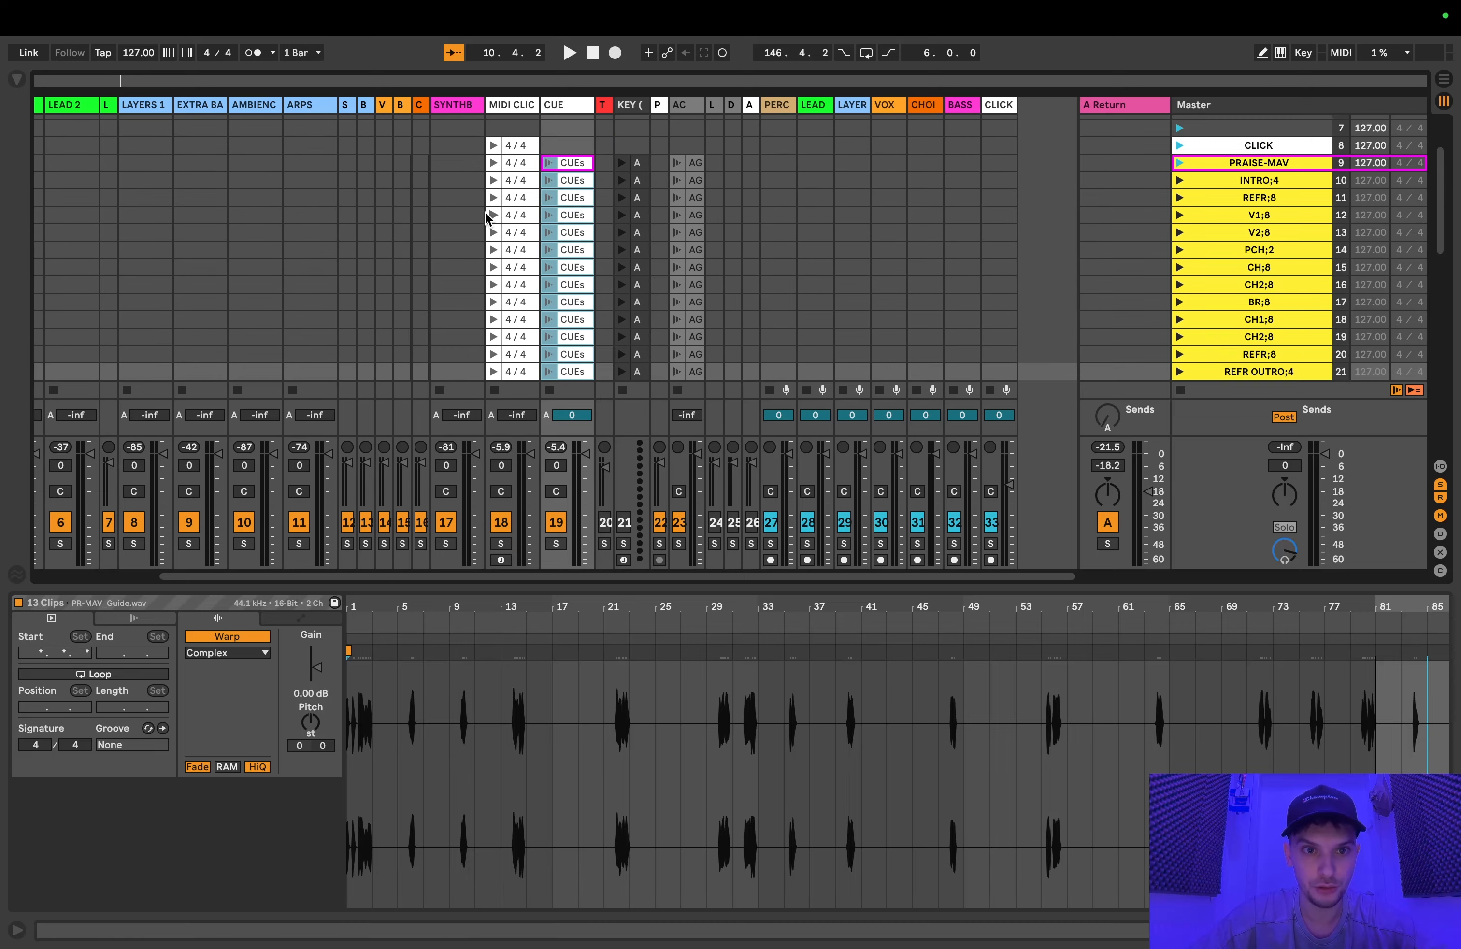
pyautogui.click(452, 170)
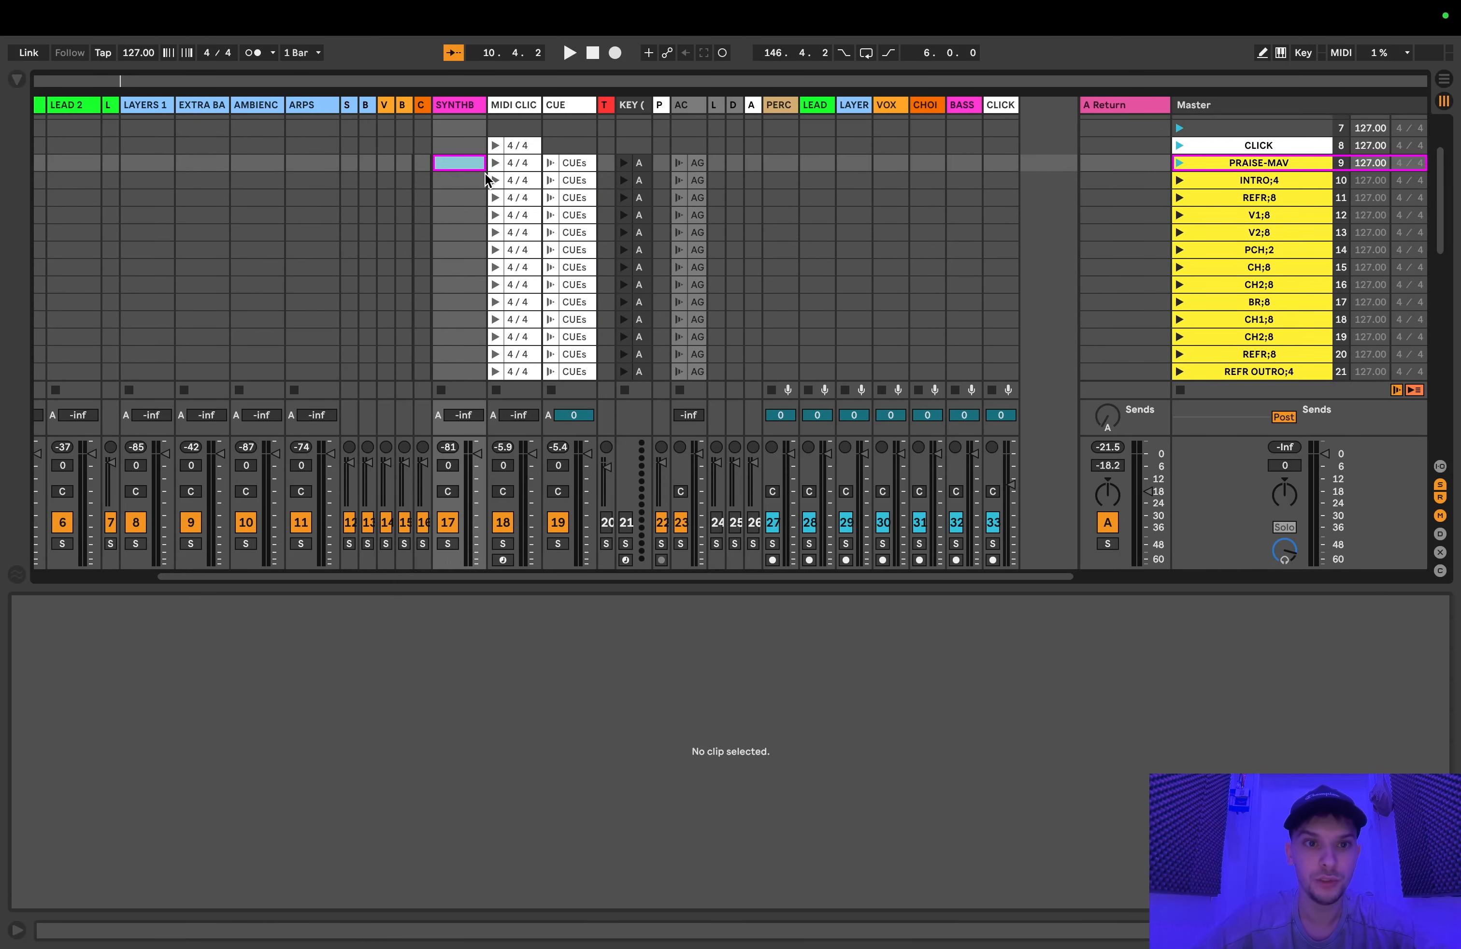
pyautogui.hscroll(-3, 486, 179)
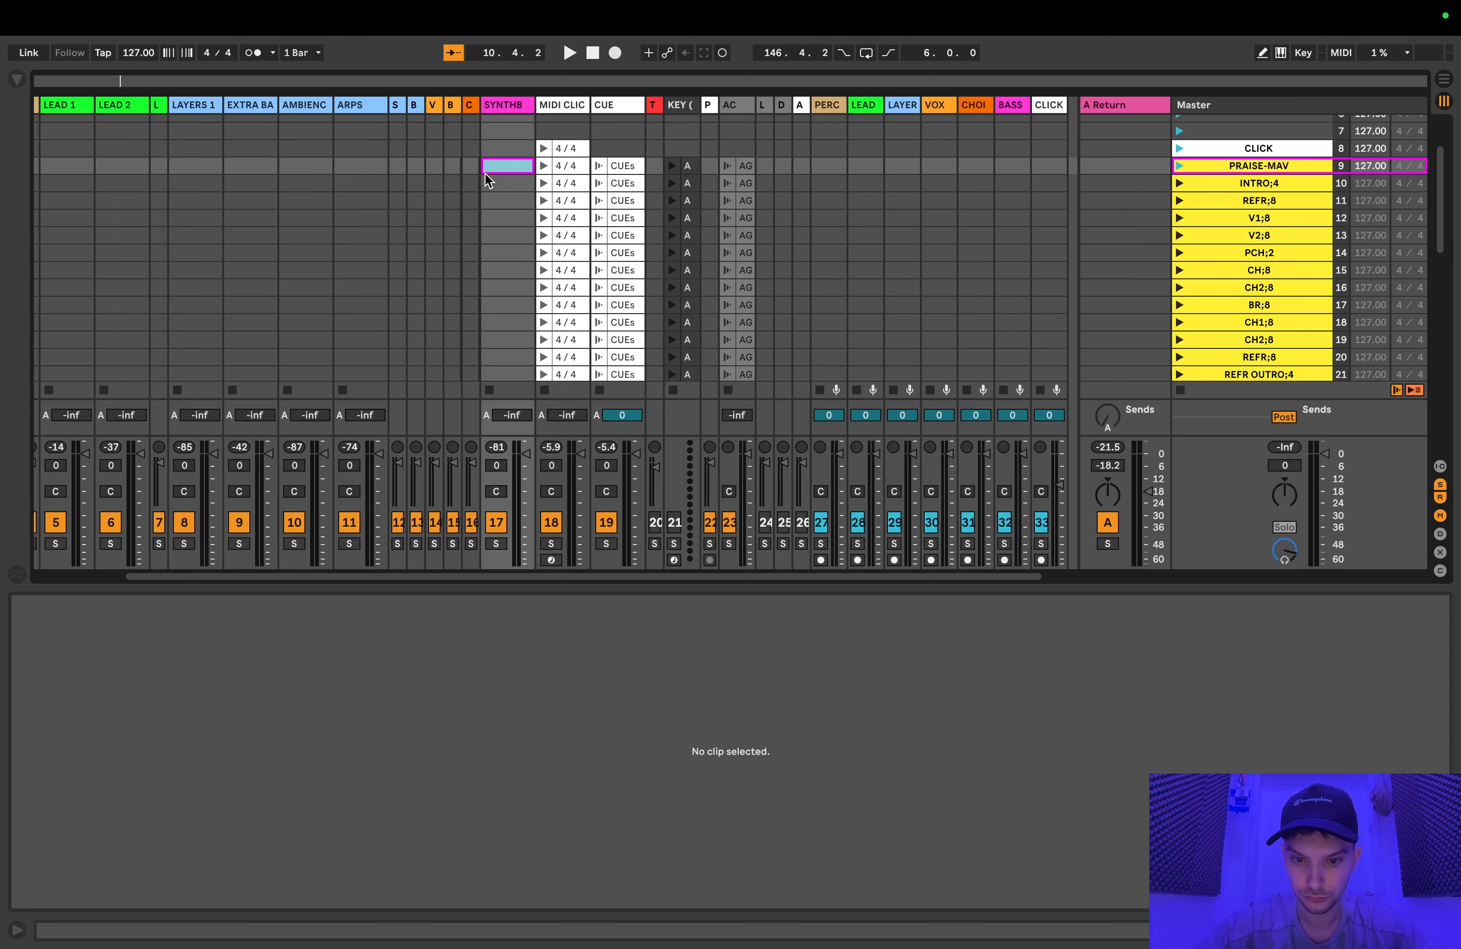
pyautogui.hotkey('ctrl', 'v')
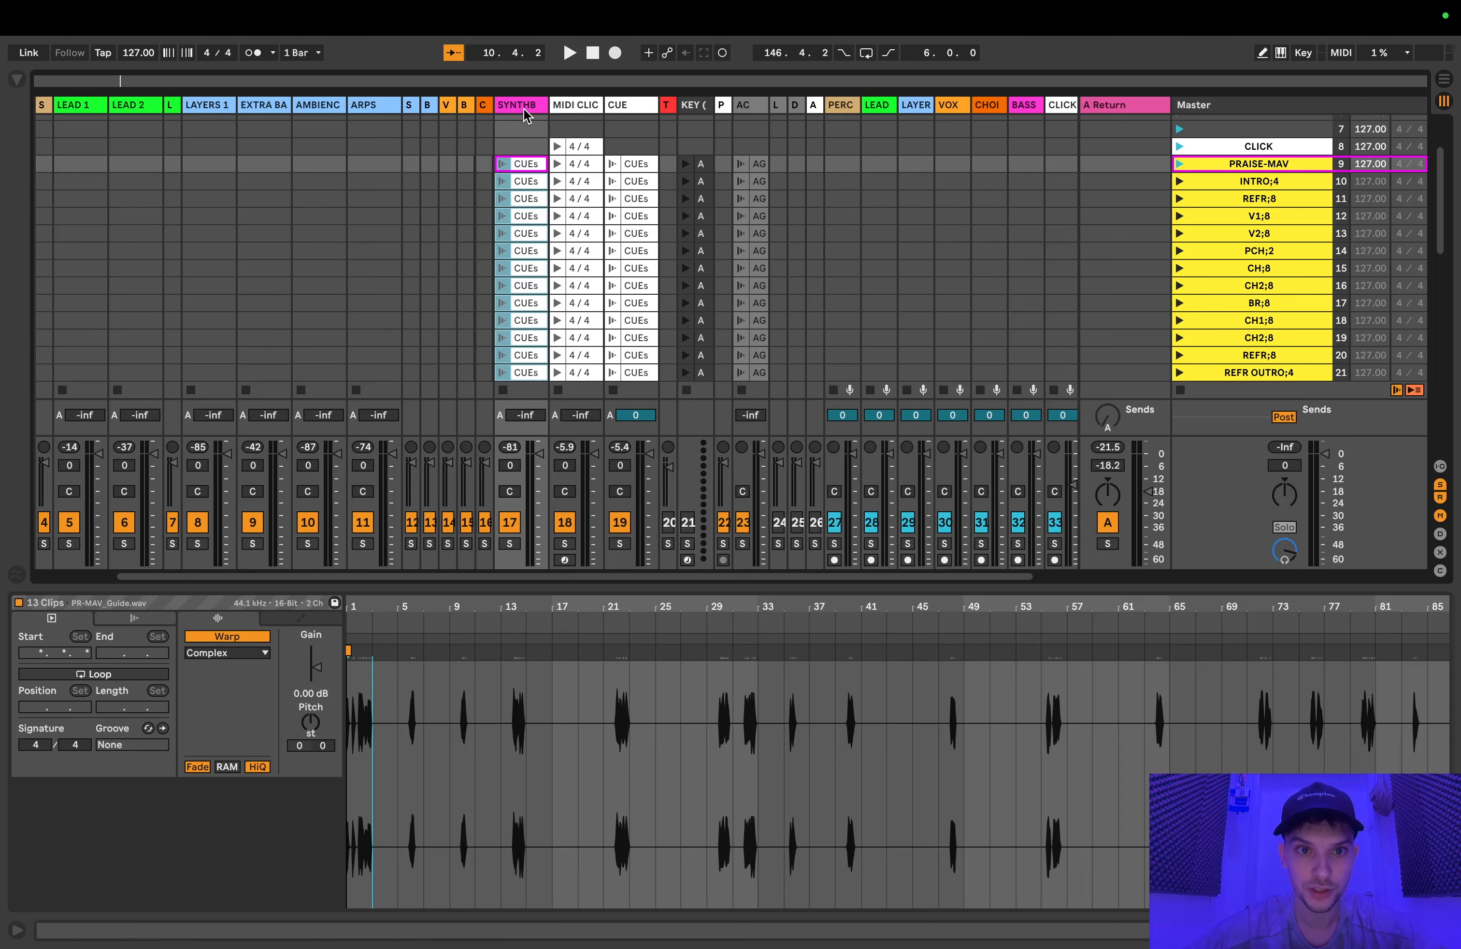
# Step: Rename all the pasted clips in the SYNTHB track to SYNTHB and colour them magenta like the track
pyautogui.click(527, 163)
pyautogui.scroll(-1, 539, 235)
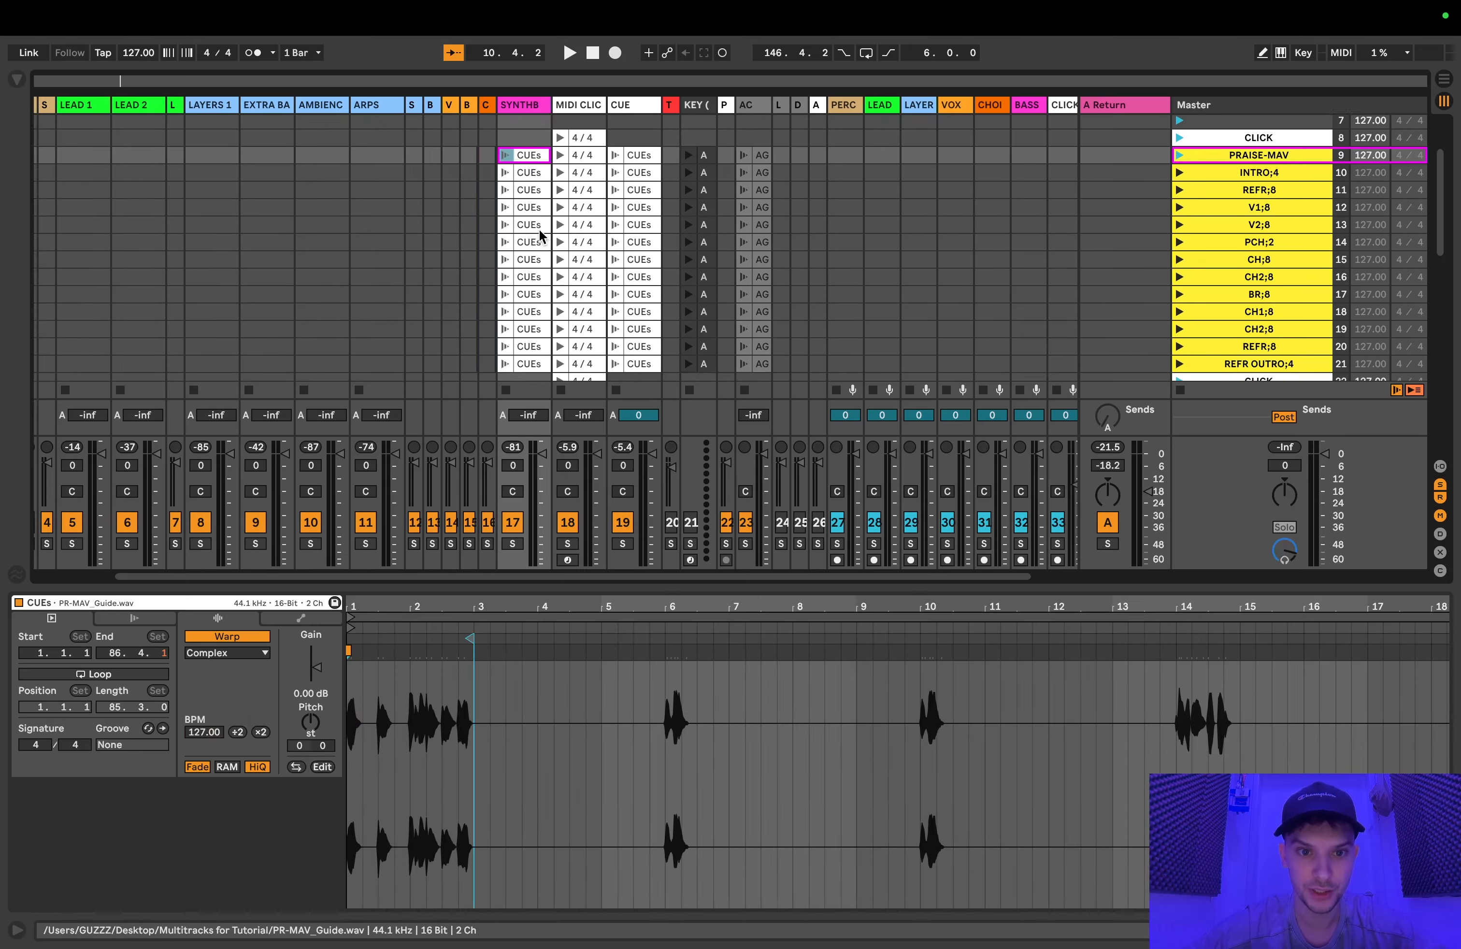
pyautogui.scroll(-2, 539, 235)
pyautogui.keyDown('shift'); pyautogui.click(553, 338); pyautogui.keyUp('shift')
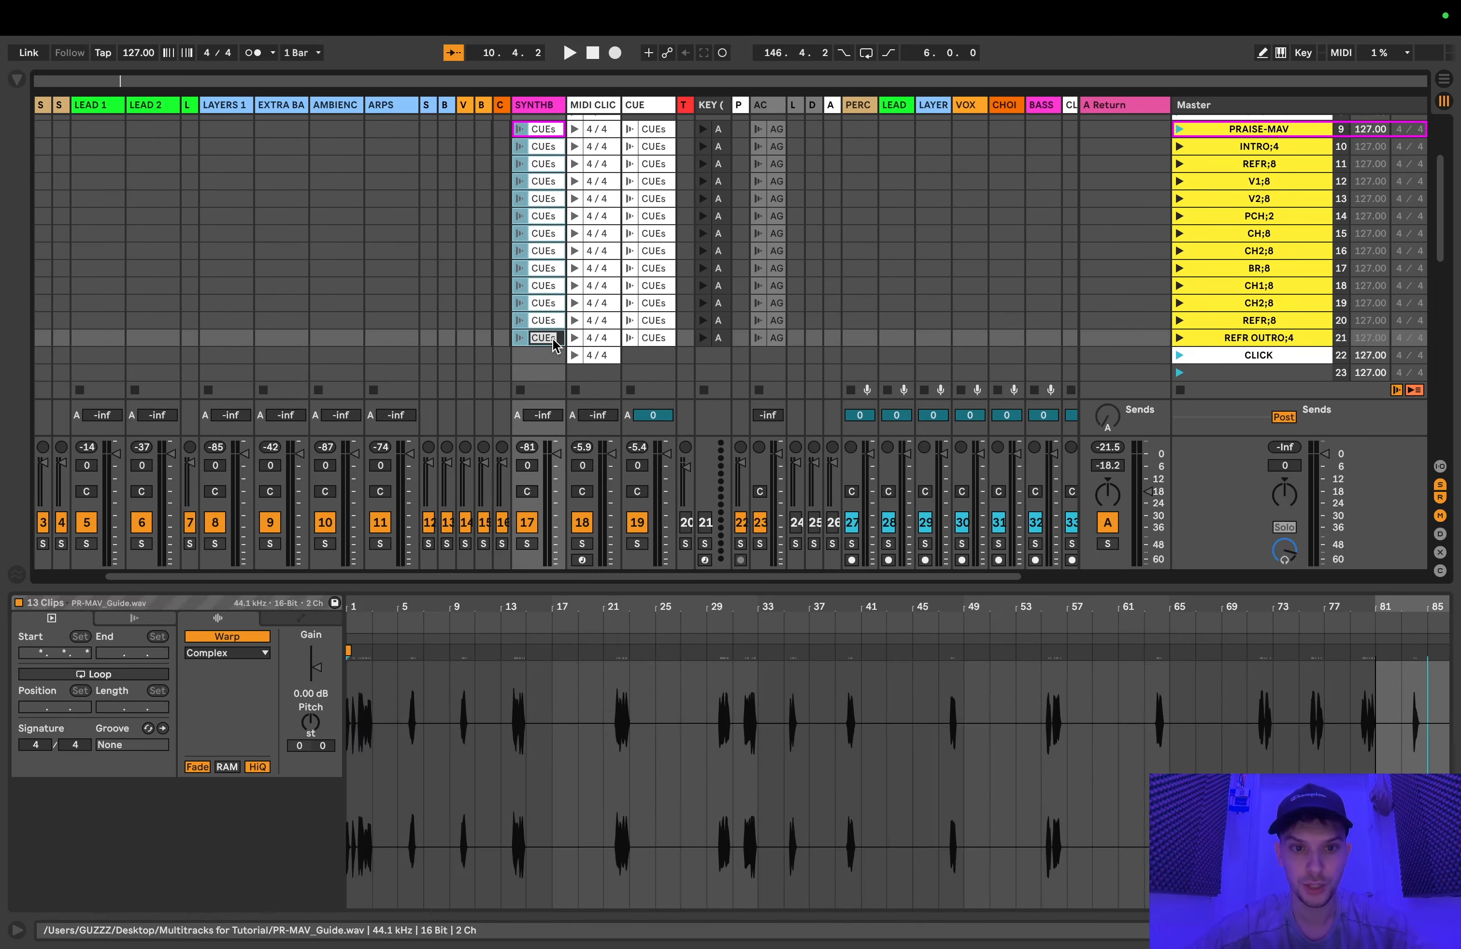
pyautogui.press('Return')
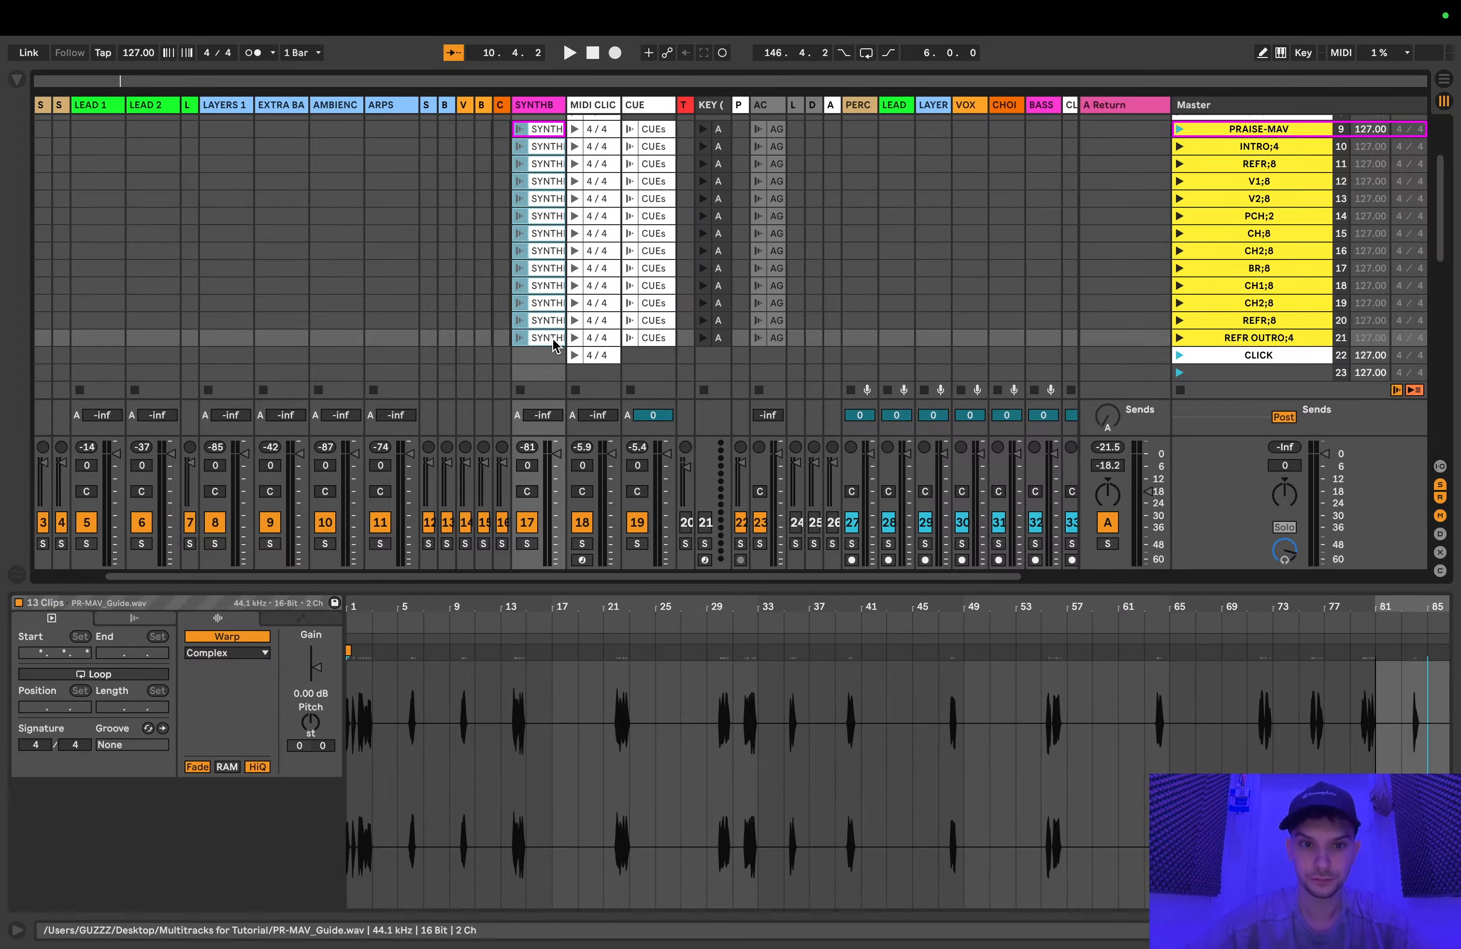
pyautogui.rightClick(553, 338)
pyautogui.click(766, 628)
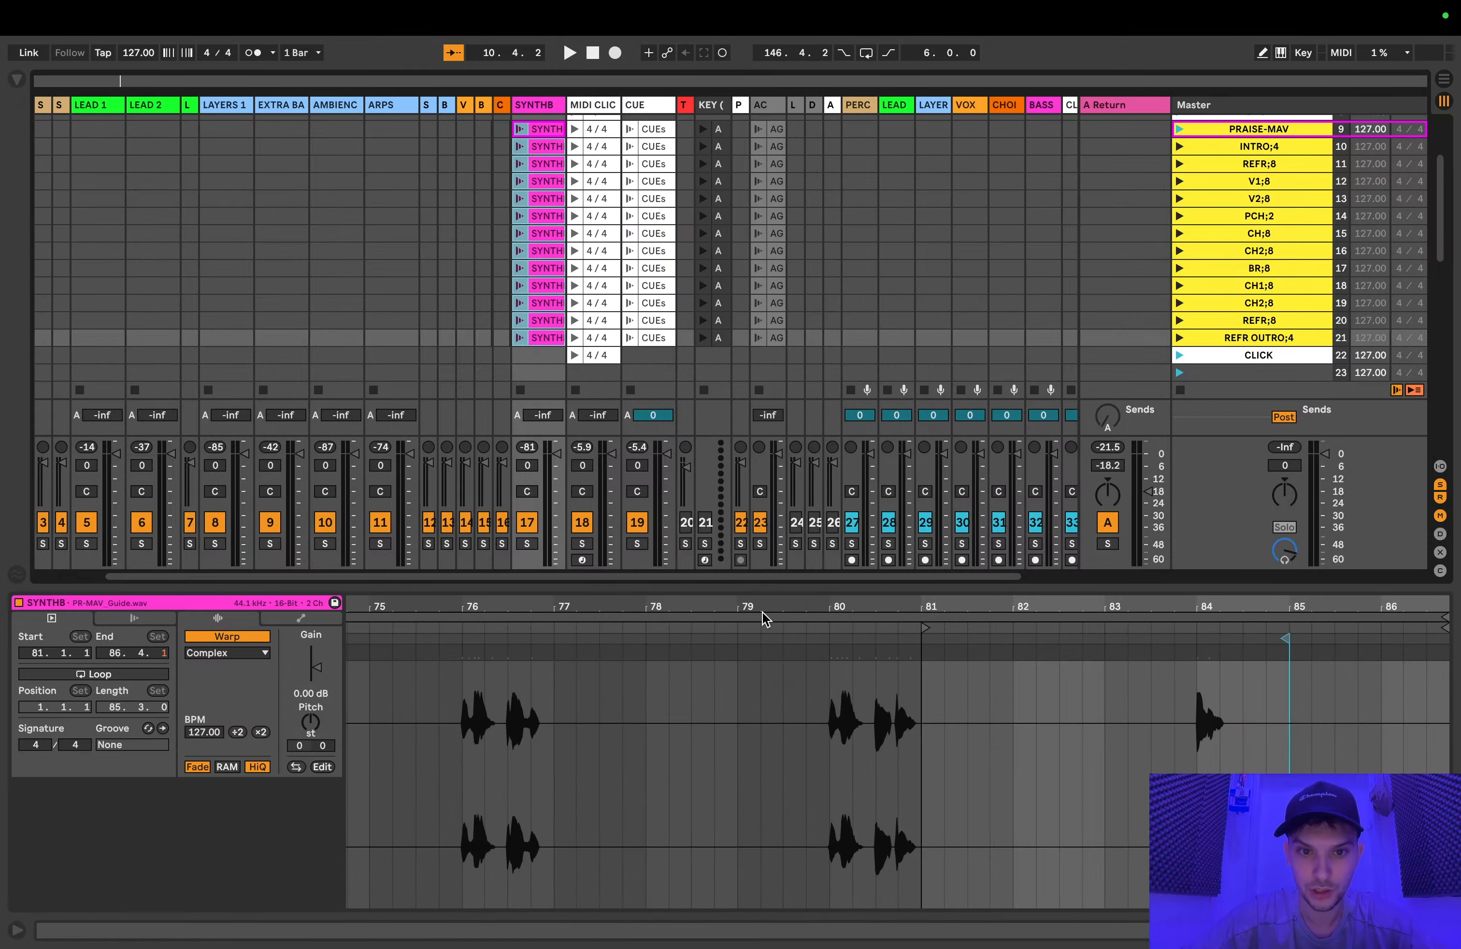
# Step: Widen the SYNTHB track and check the start points and audio of its PRAISE-MAV and REFR;8 clips
pyautogui.scroll(2, 662, 262)
pyautogui.moveTo(558, 105); pyautogui.dragTo(571, 105)
pyautogui.click(546, 167)
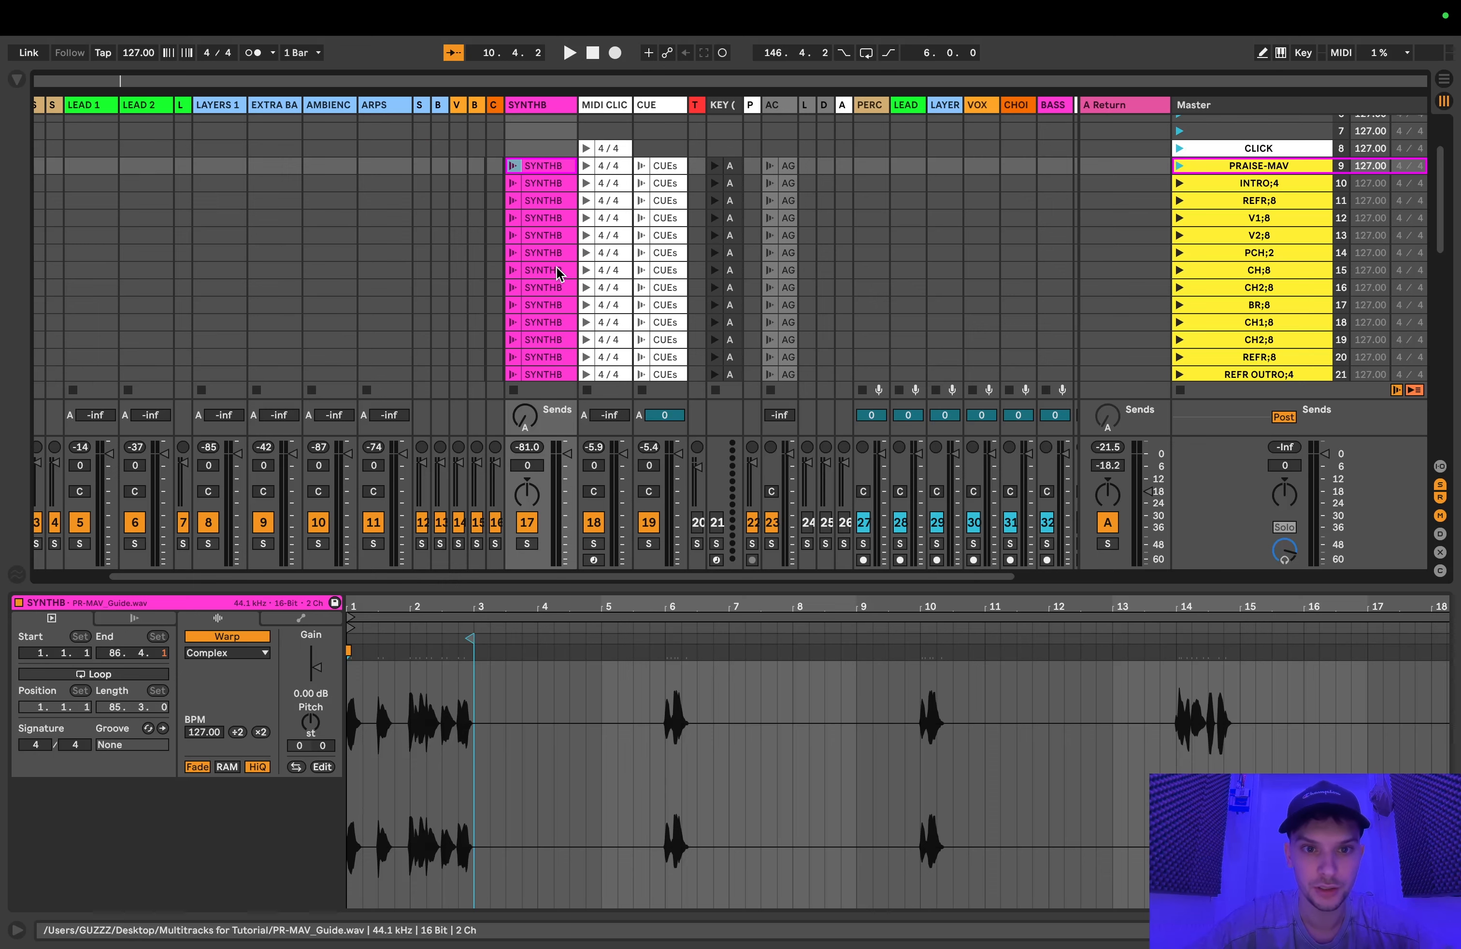
pyautogui.scroll(-2, 561, 274)
pyautogui.scroll(3, 573, 237)
pyautogui.hscroll(-2, 573, 237)
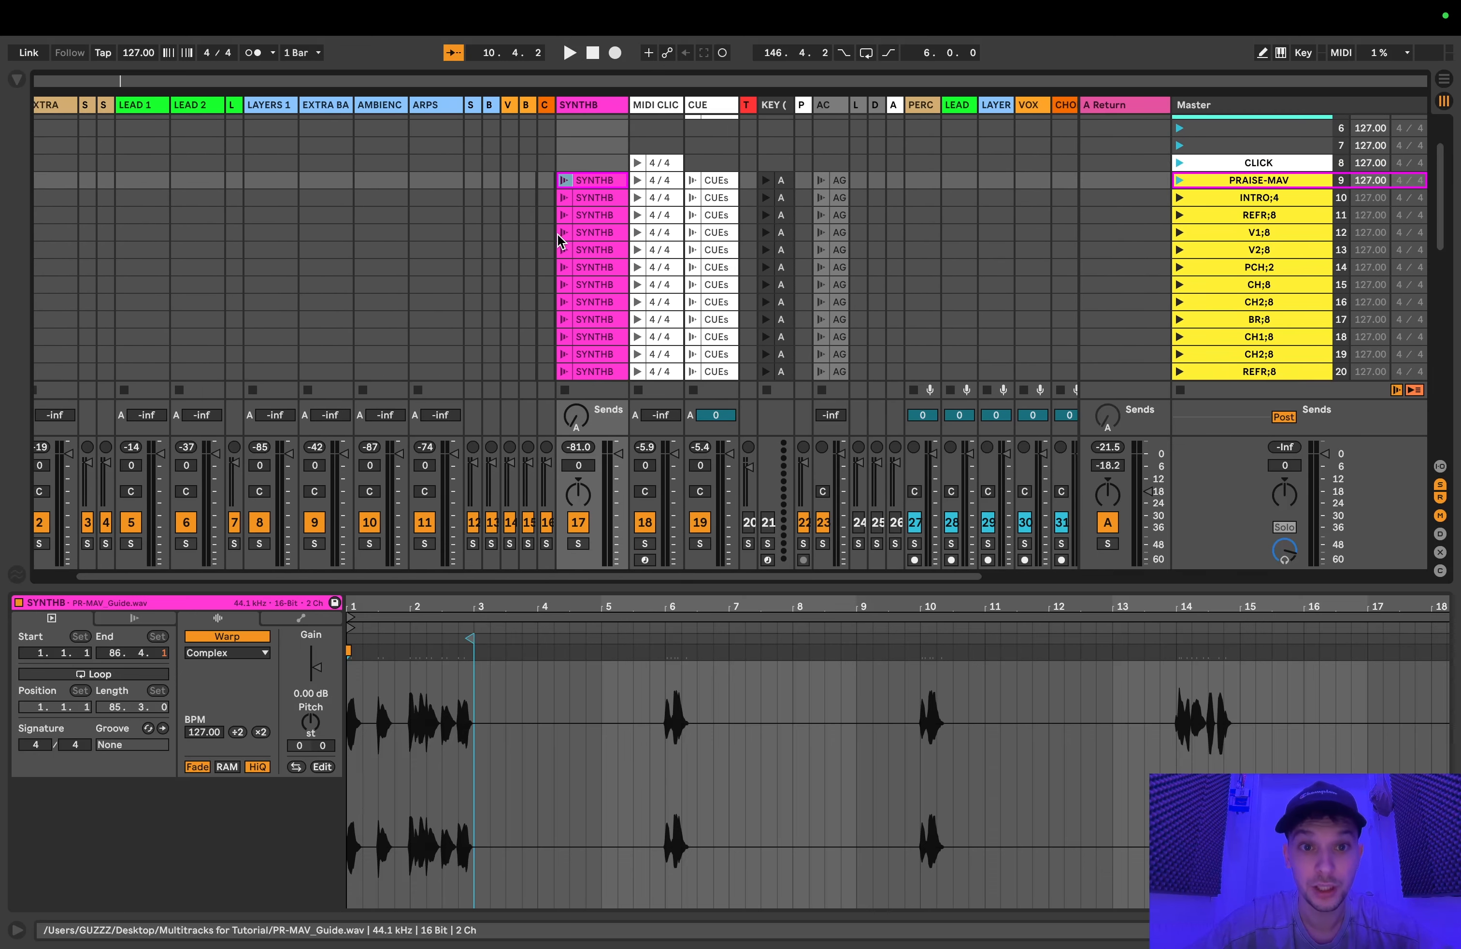
pyautogui.scroll(-2, 594, 210)
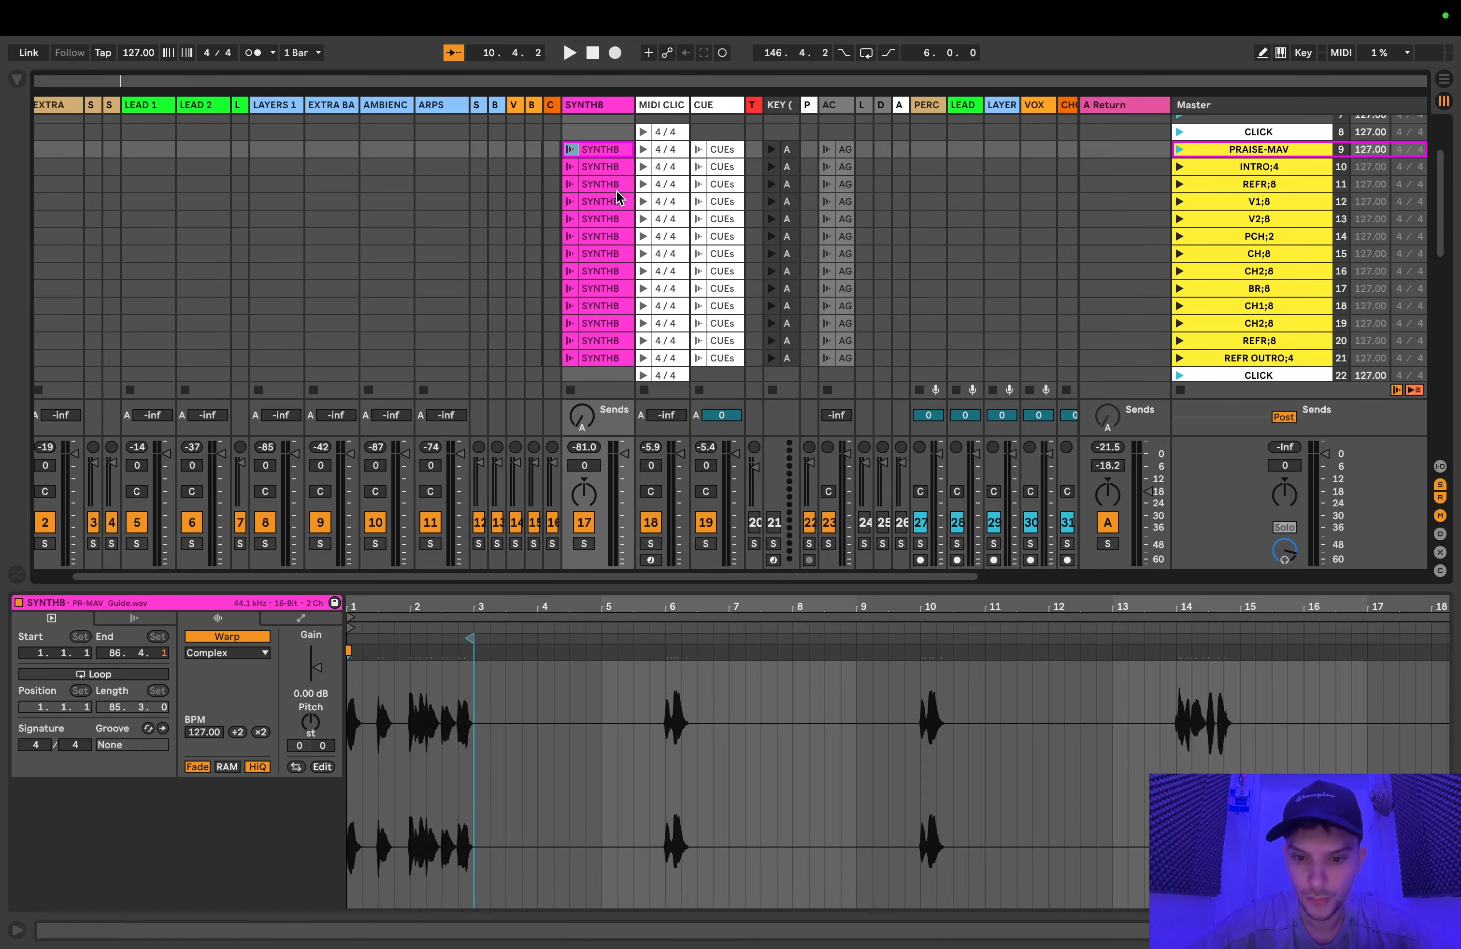
pyautogui.click(618, 185)
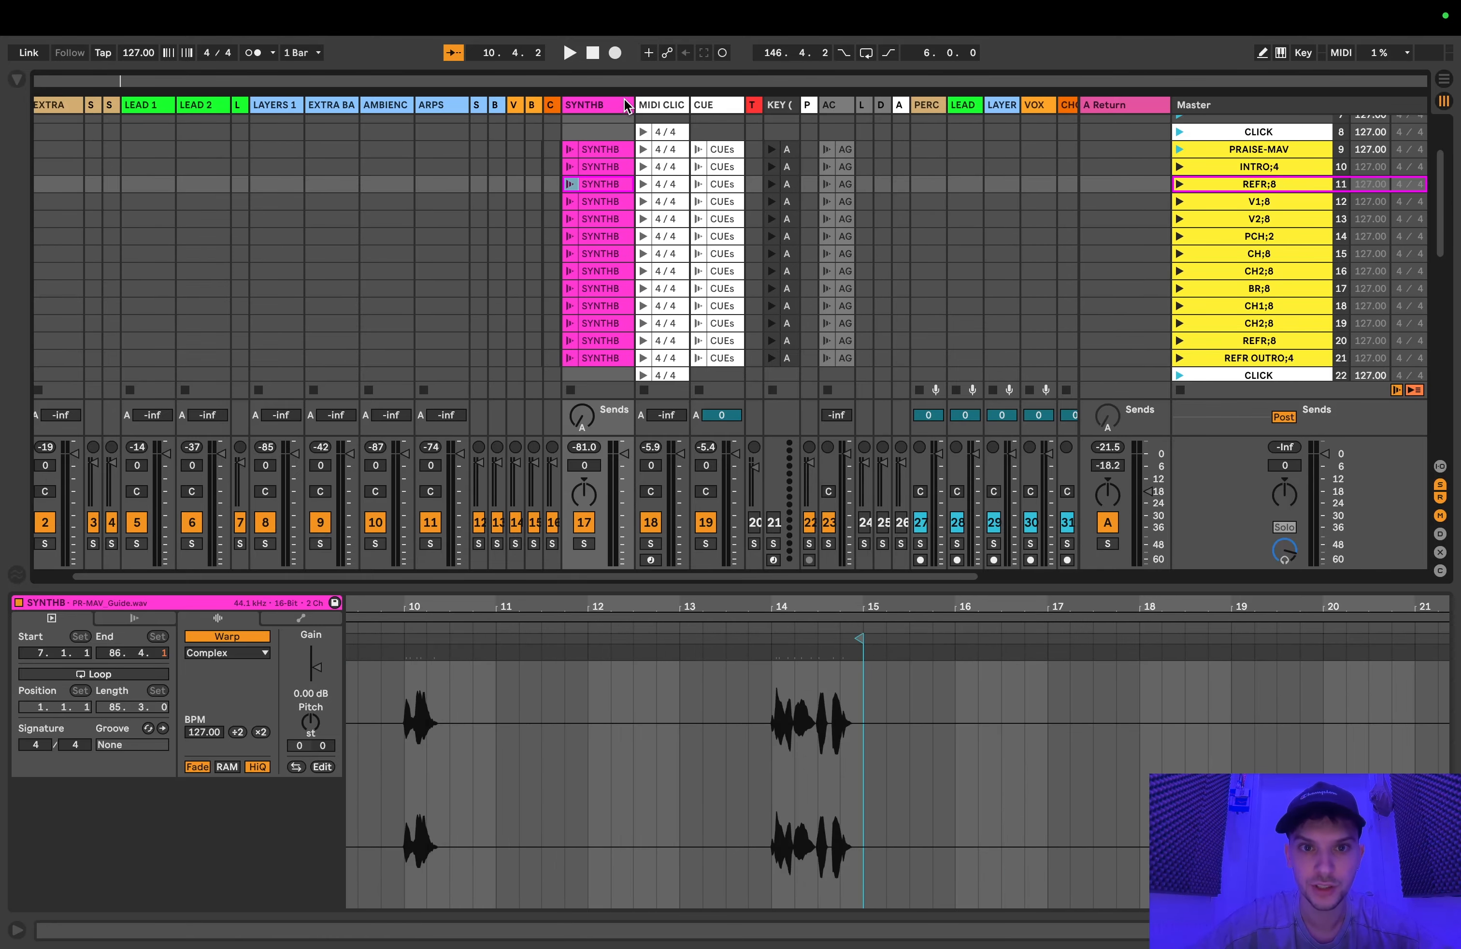
pyautogui.moveTo(630, 105); pyautogui.dragTo(648, 105)
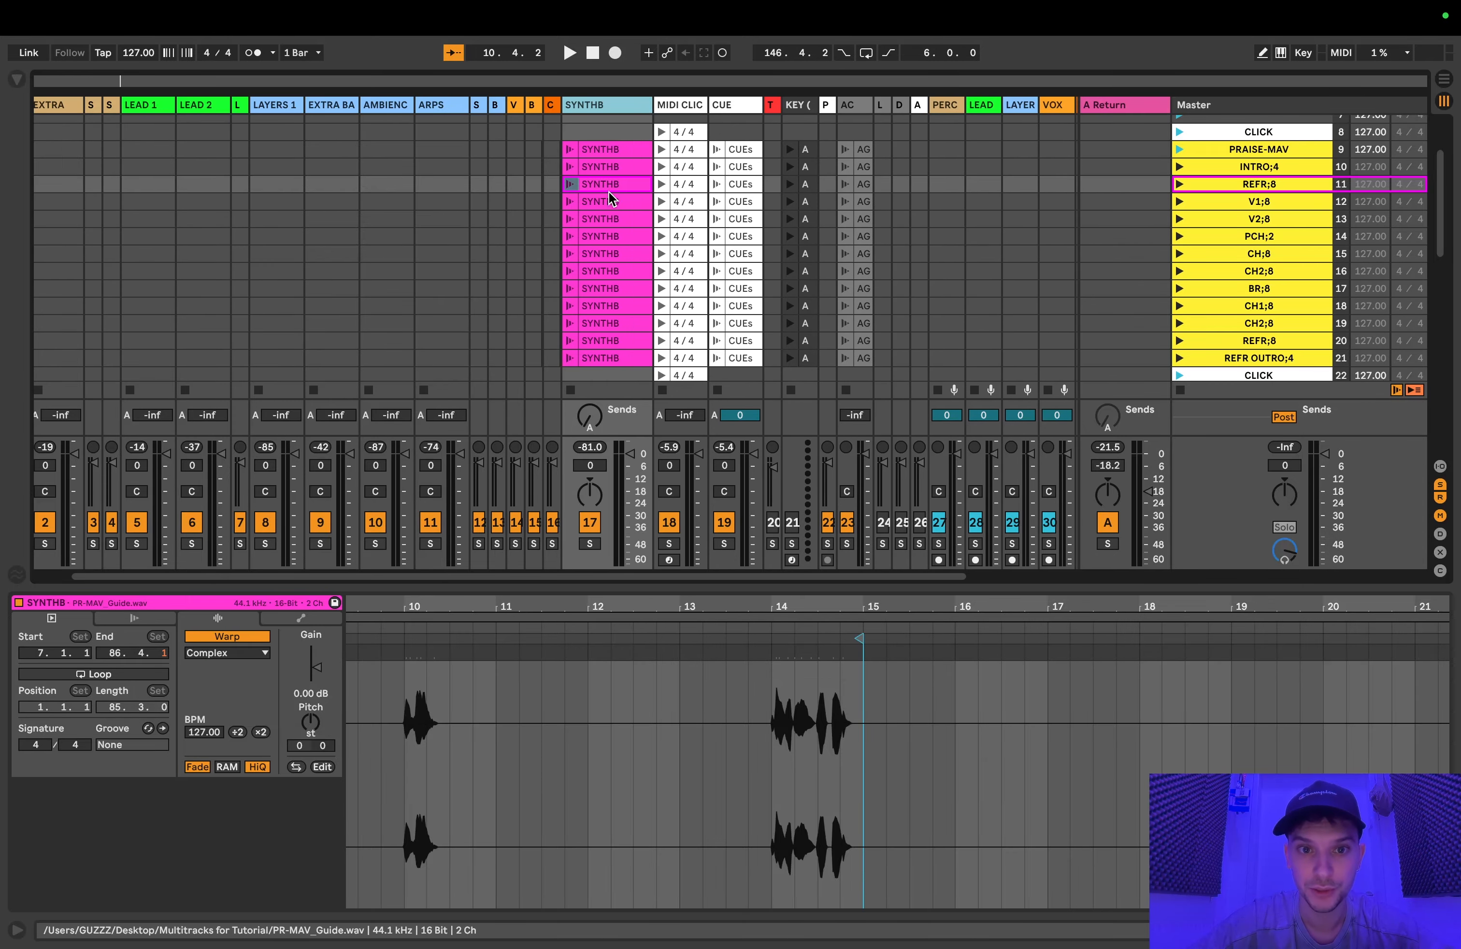
pyautogui.click(607, 150)
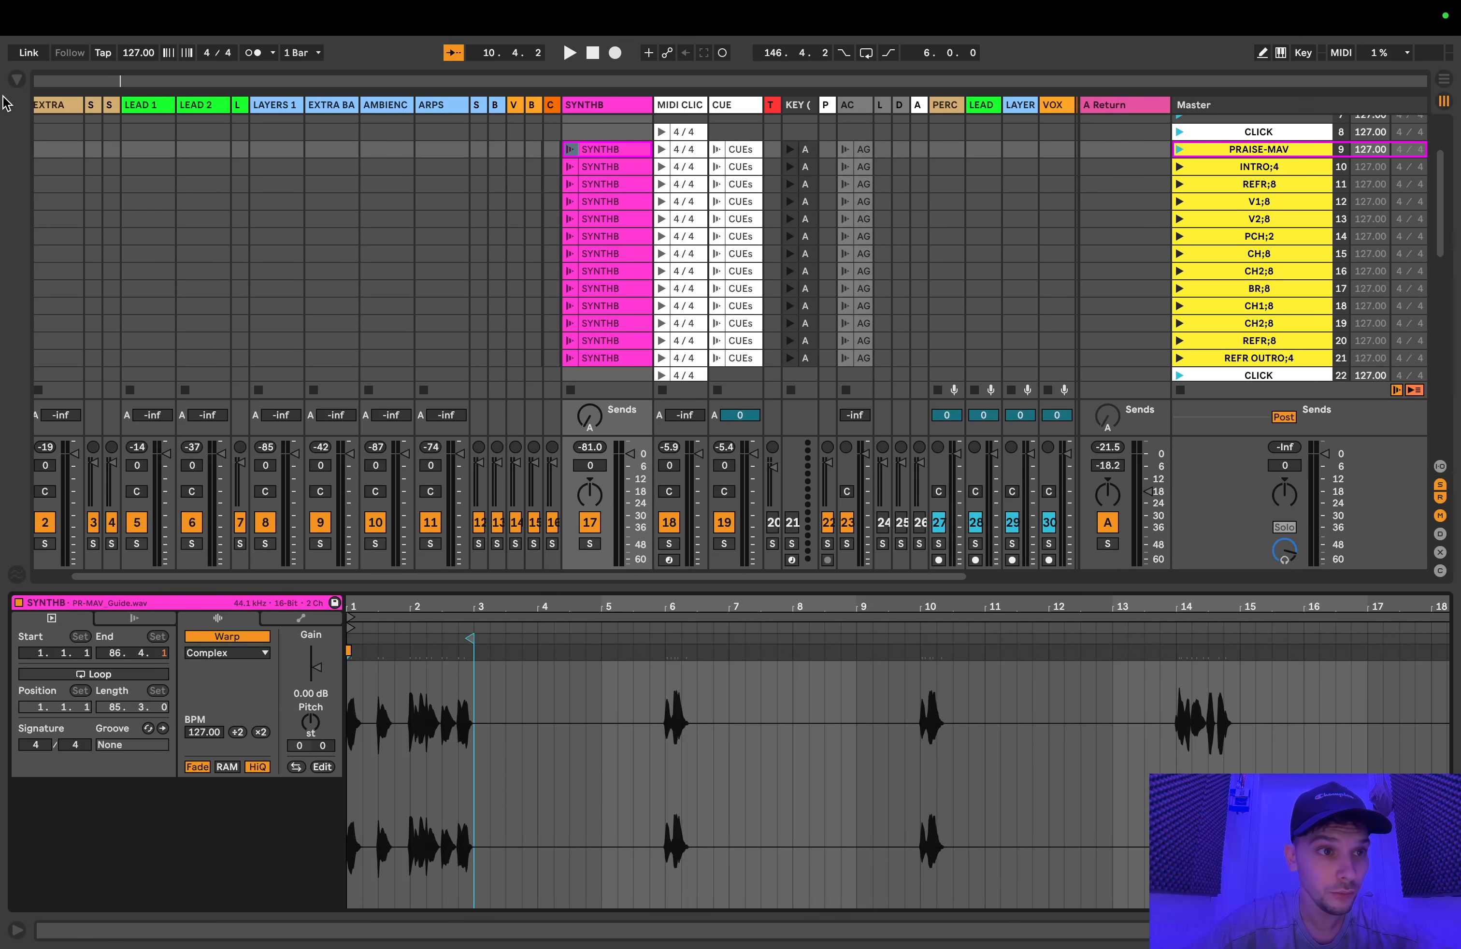
# Step: Reduce the Live window and position the Finder window with the Multitracks for Tutorial folder beside it
pyautogui.click(54, 54)
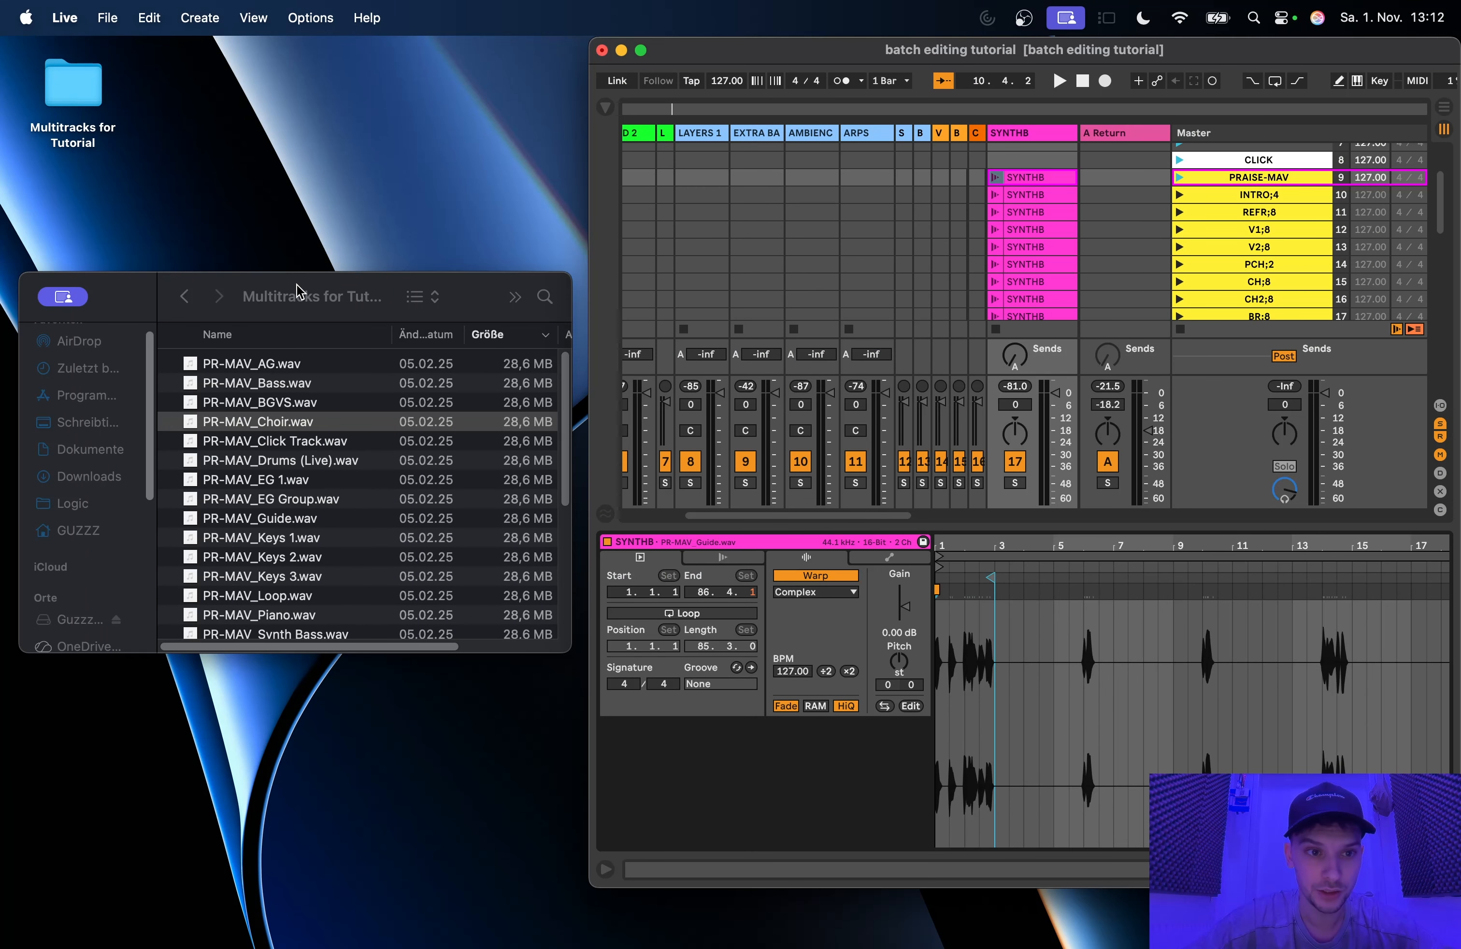
pyautogui.moveTo(249, 288); pyautogui.dragTo(245, 236)
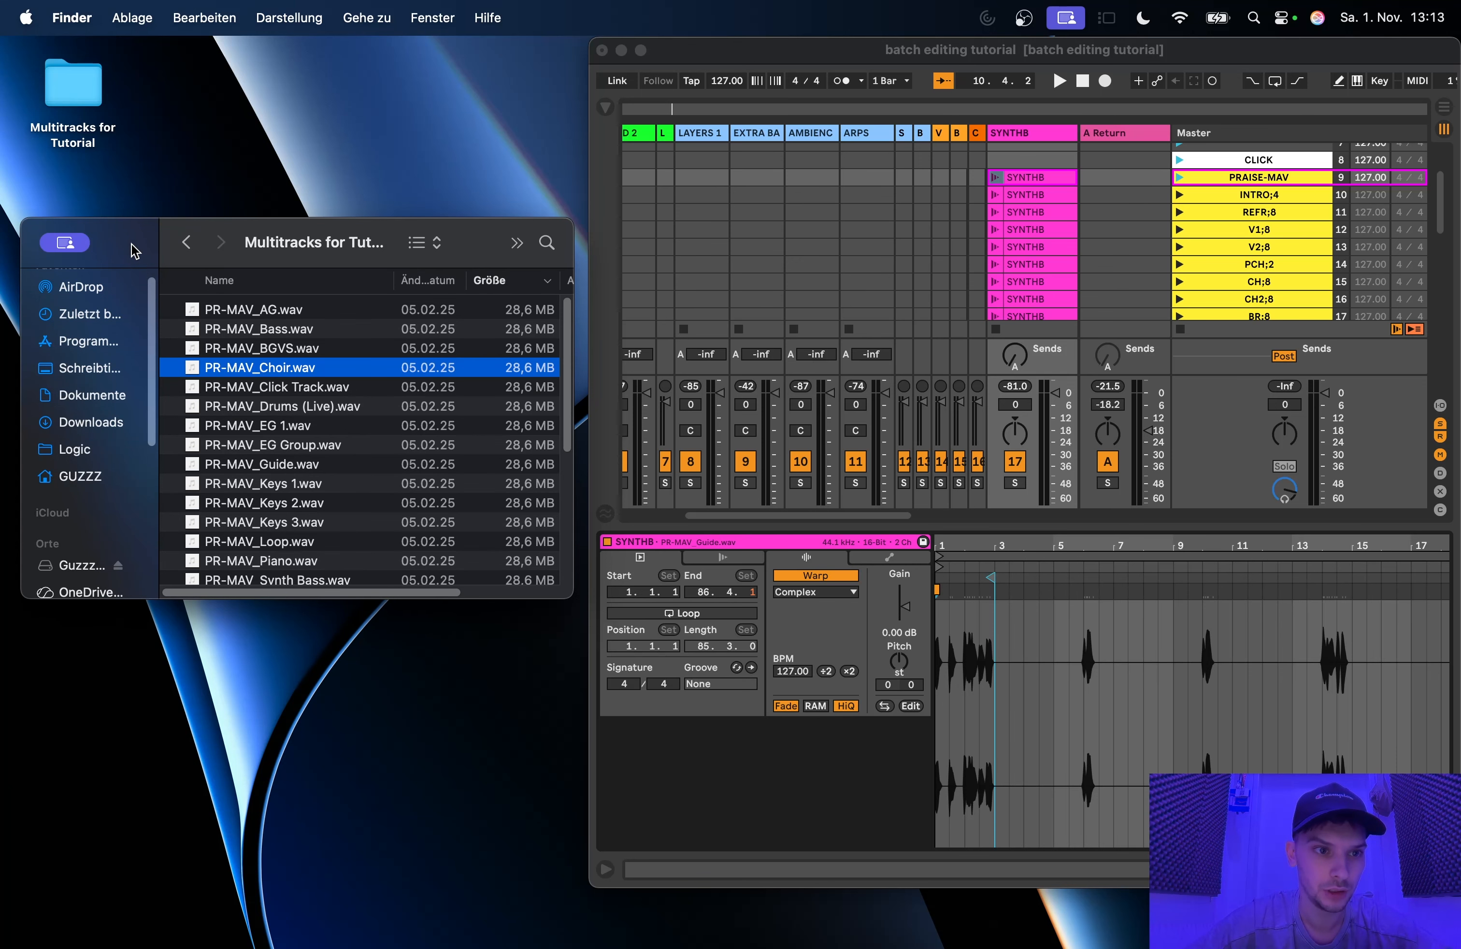
pyautogui.moveTo(130, 244); pyautogui.dragTo(132, 225)
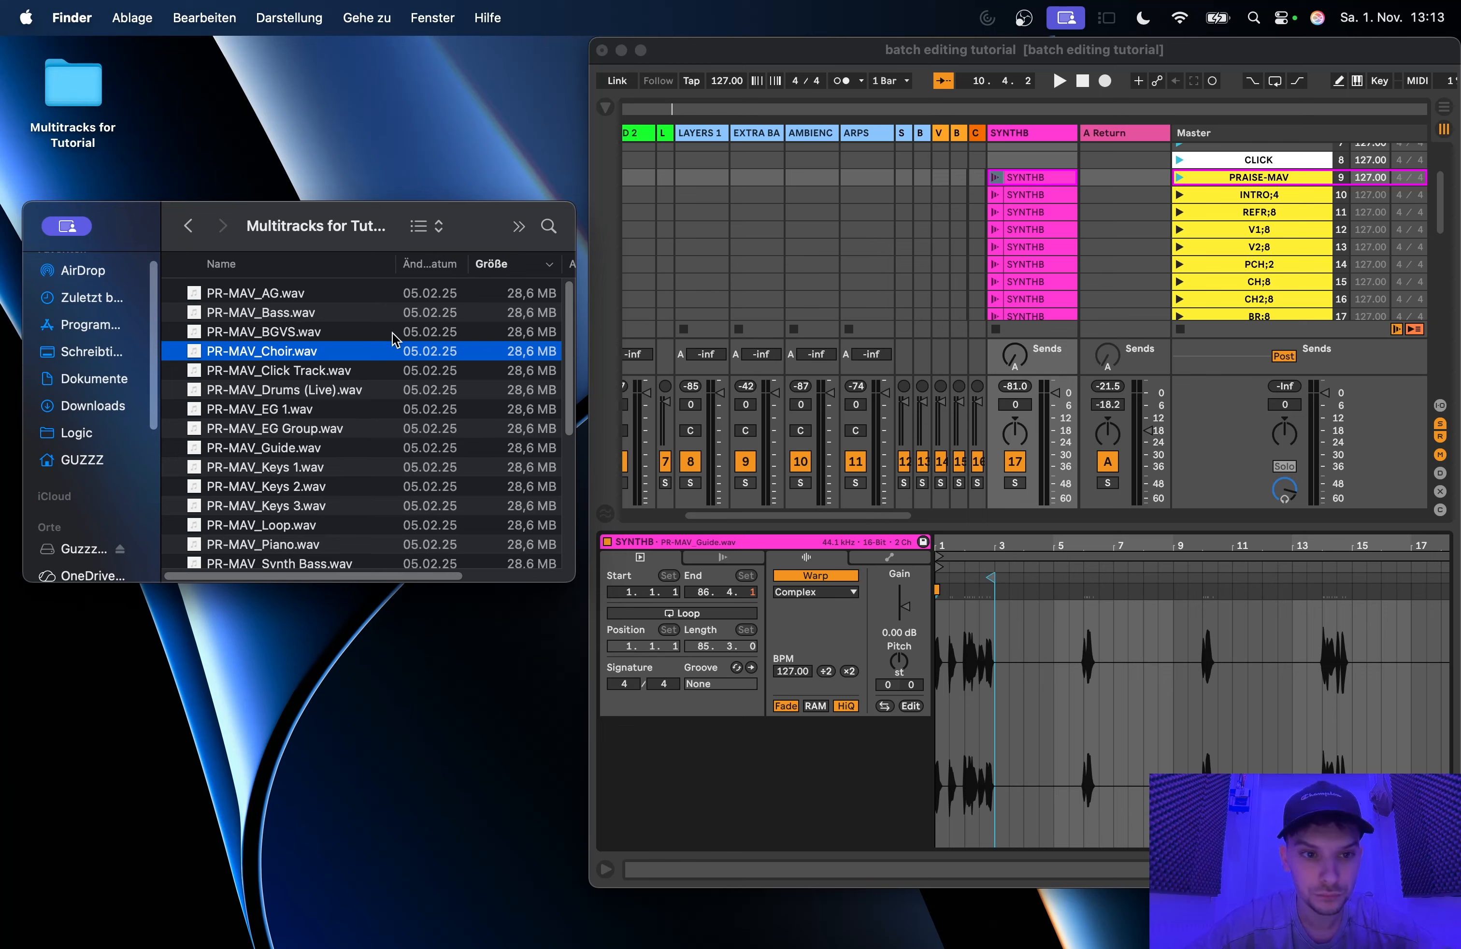
pyautogui.moveTo(466, 226); pyautogui.dragTo(469, 271)
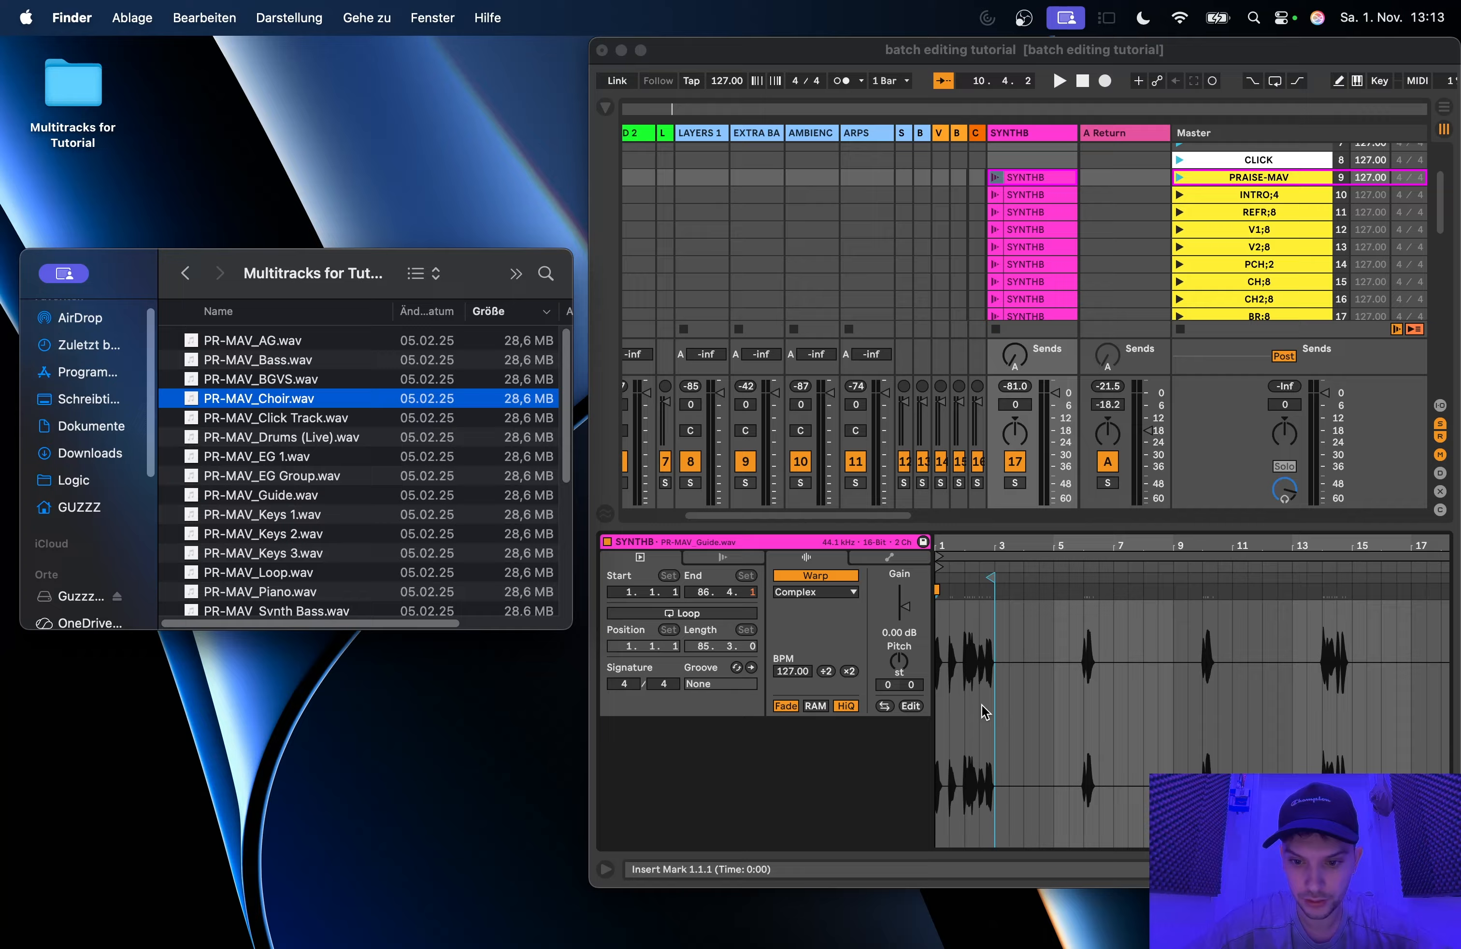
# Step: Replace the sample of the PRAISE-MAV scene's SYNTHB clip with PR-MAV_Synth Bass.wav from the Finder folder
pyautogui.scroll(-3, 1015, 381)
pyautogui.hscroll(2, 1016, 380)
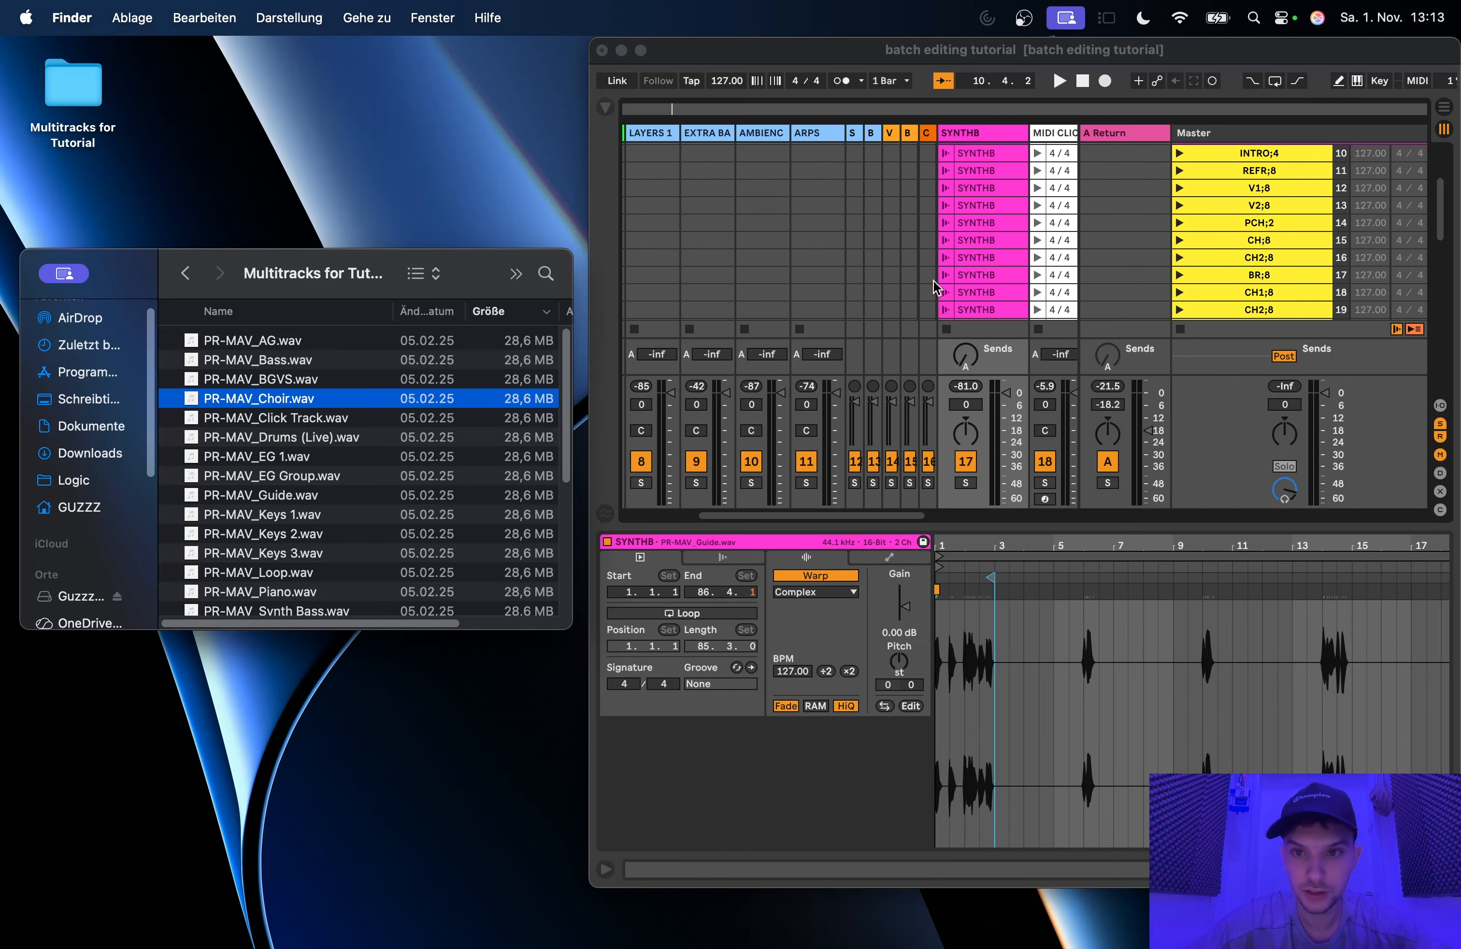
pyautogui.scroll(3, 984, 175)
pyautogui.hscroll(1, 984, 177)
pyautogui.click(964, 195)
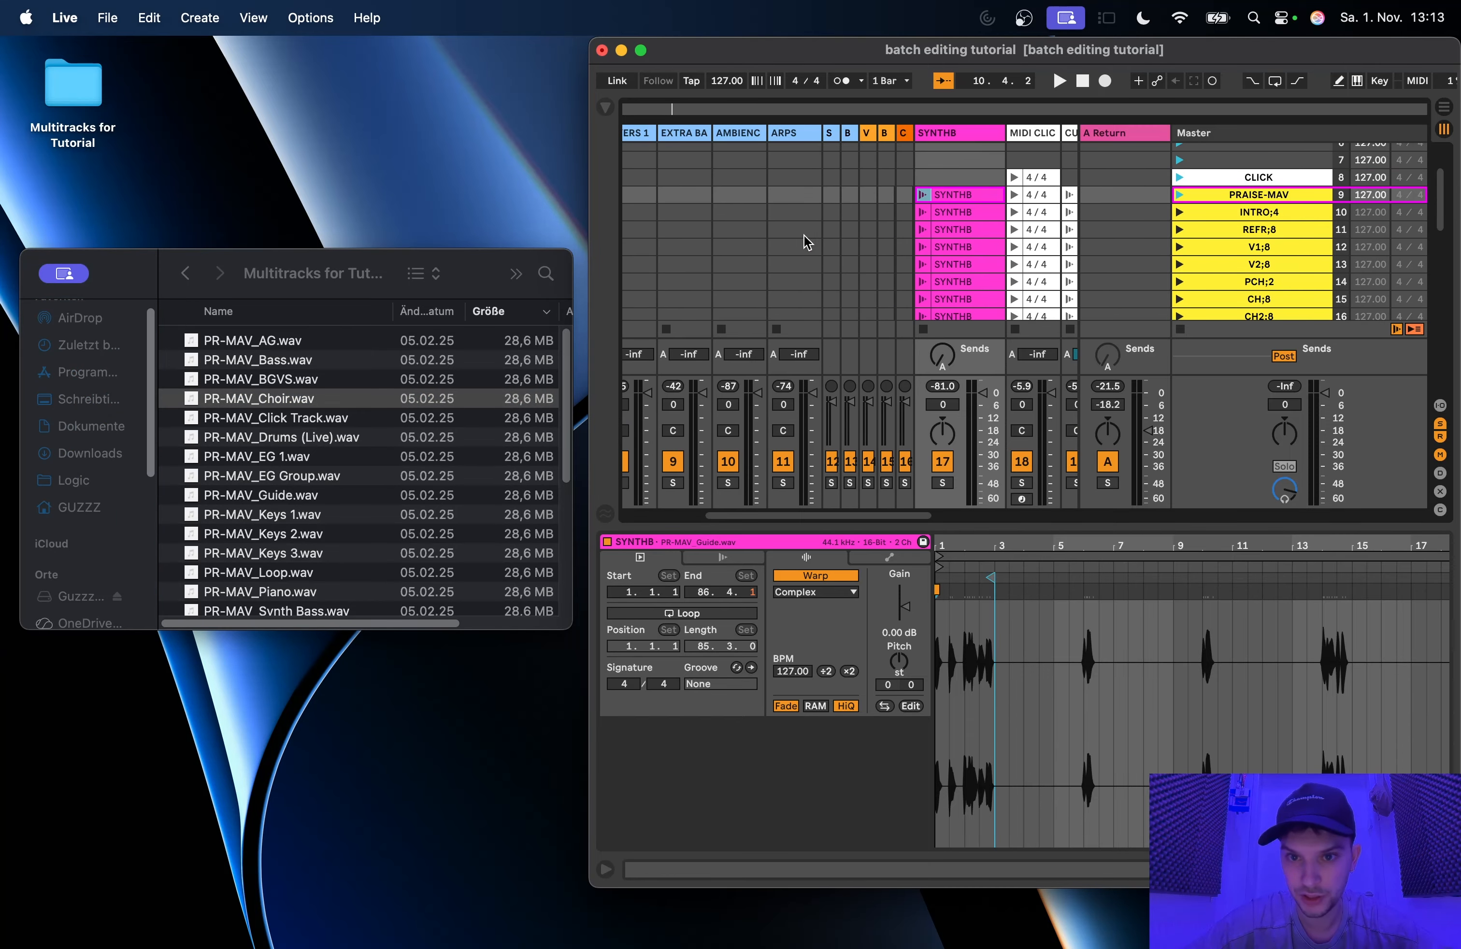
pyautogui.scroll(-4, 314, 455)
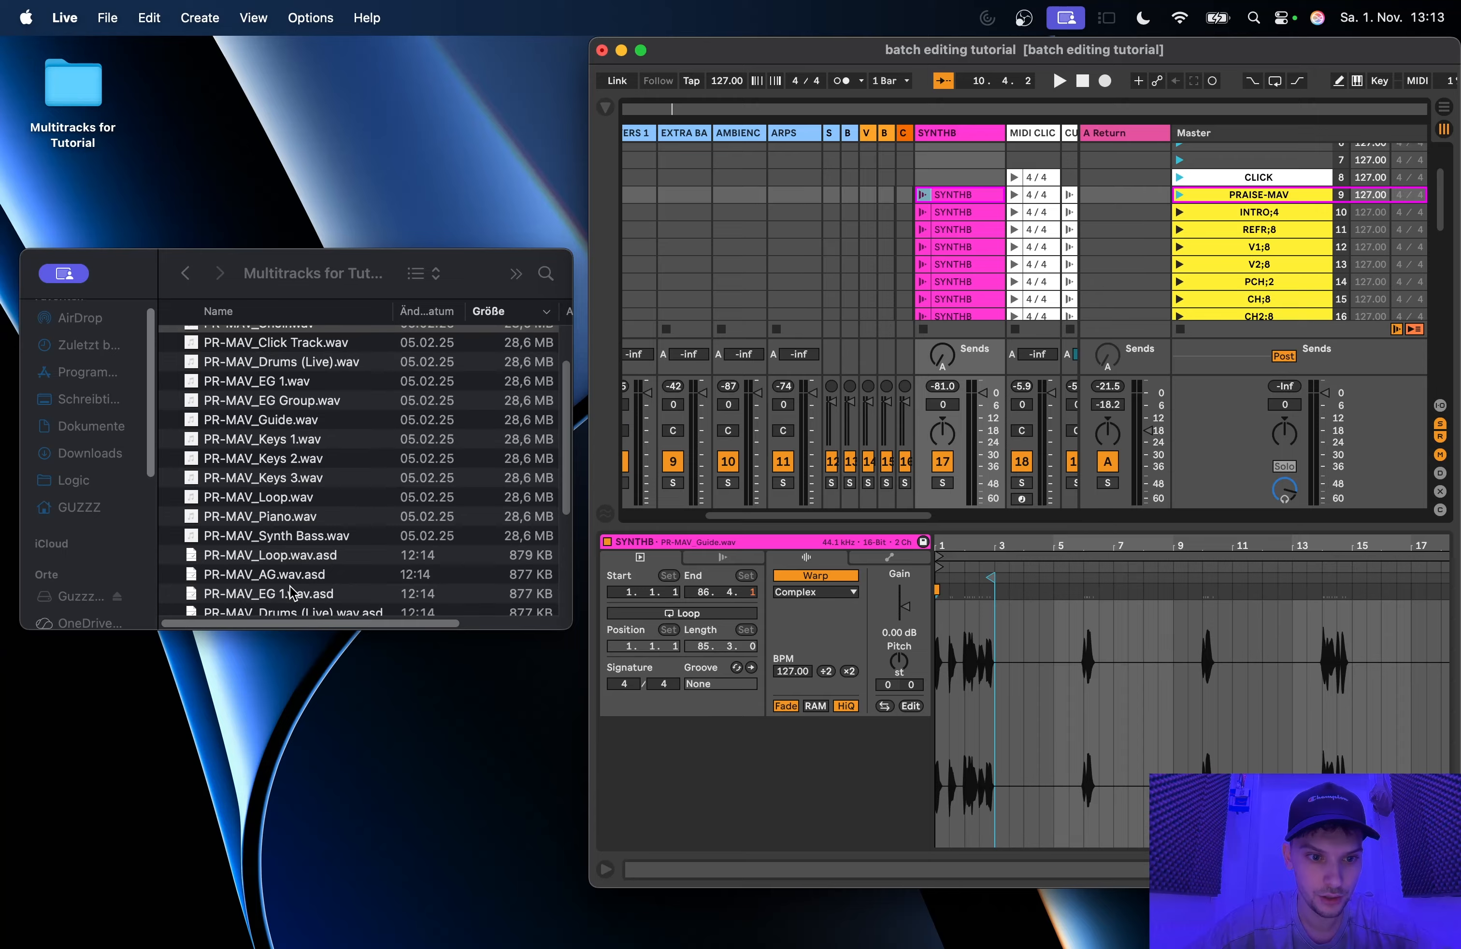
pyautogui.click(260, 533)
pyautogui.click(249, 535)
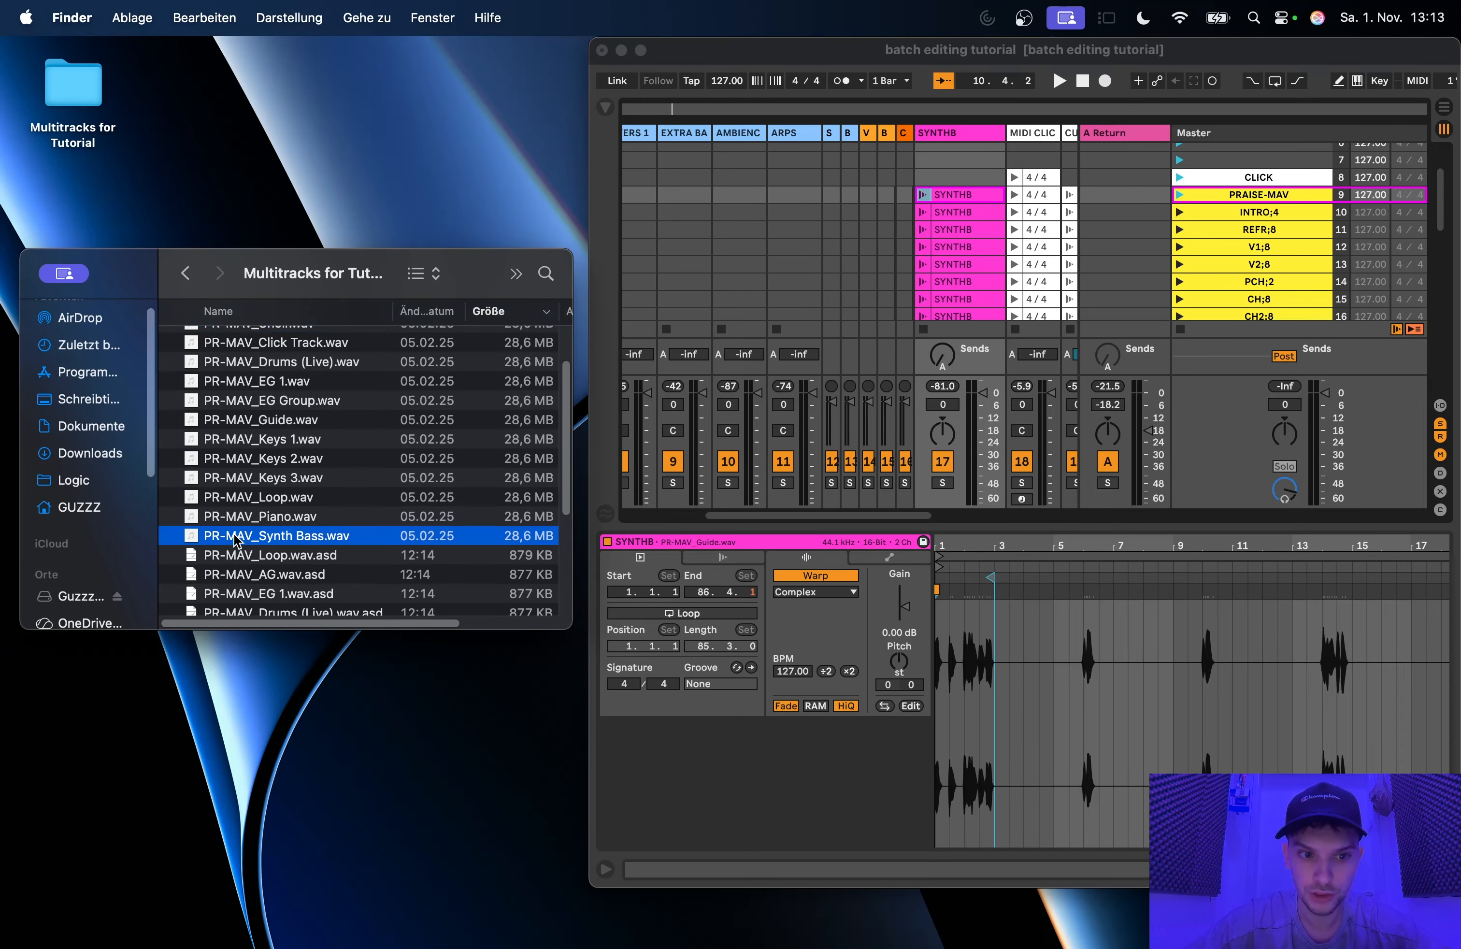
pyautogui.moveTo(225, 539); pyautogui.dragTo(1060, 640)
# Step: Compare the INTRO;4 clip with the replaced PRAISE-MAV SYNTHB clip, checking the latter's start point and Follow Action settings
pyautogui.click(964, 211)
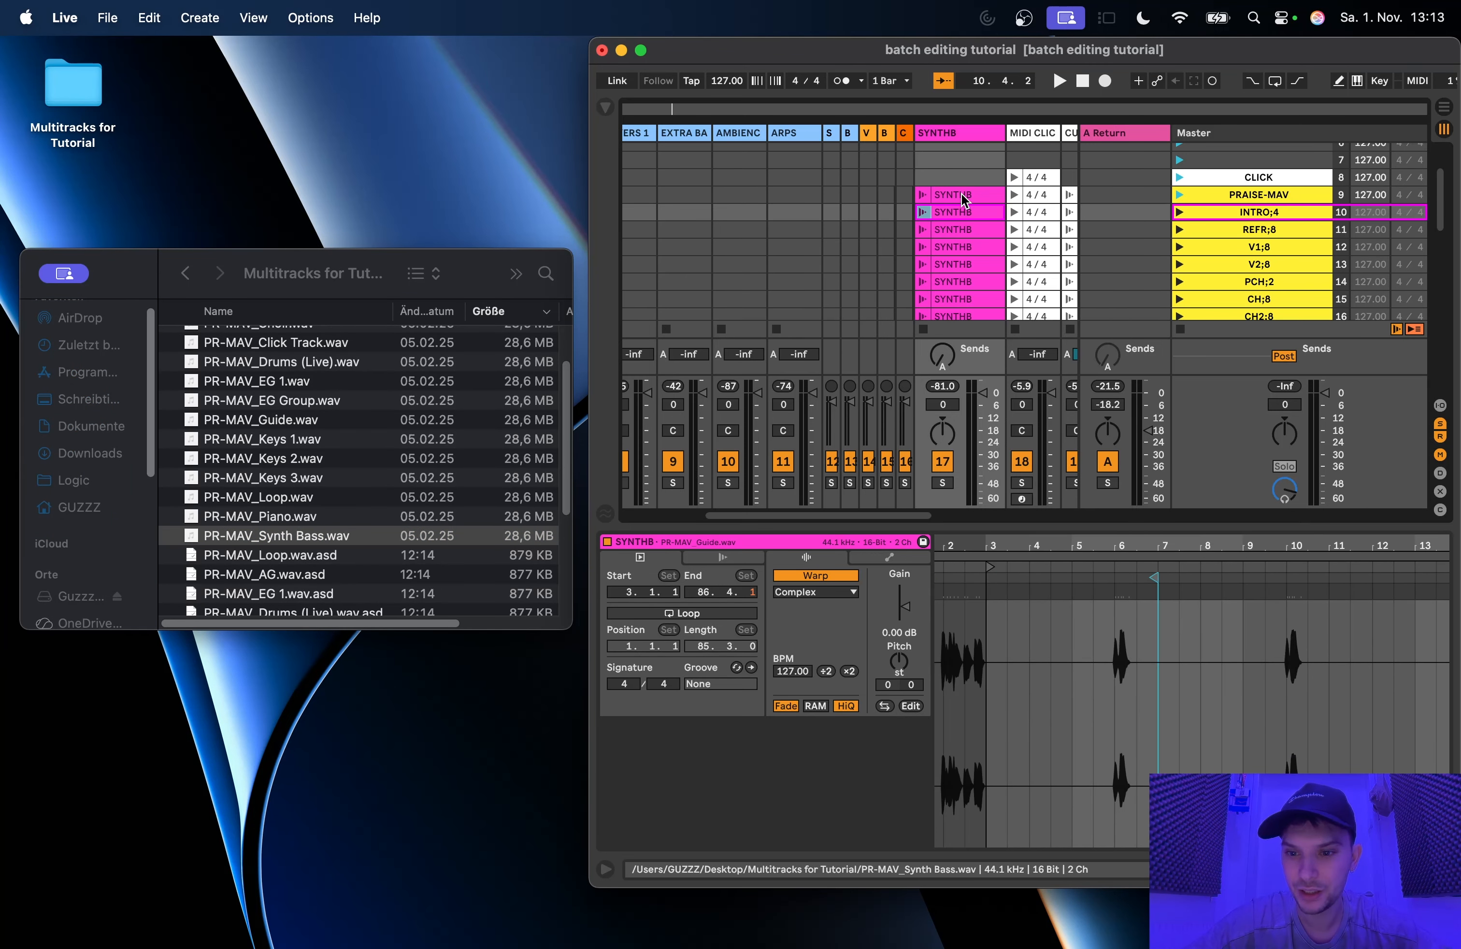
pyautogui.click(962, 197)
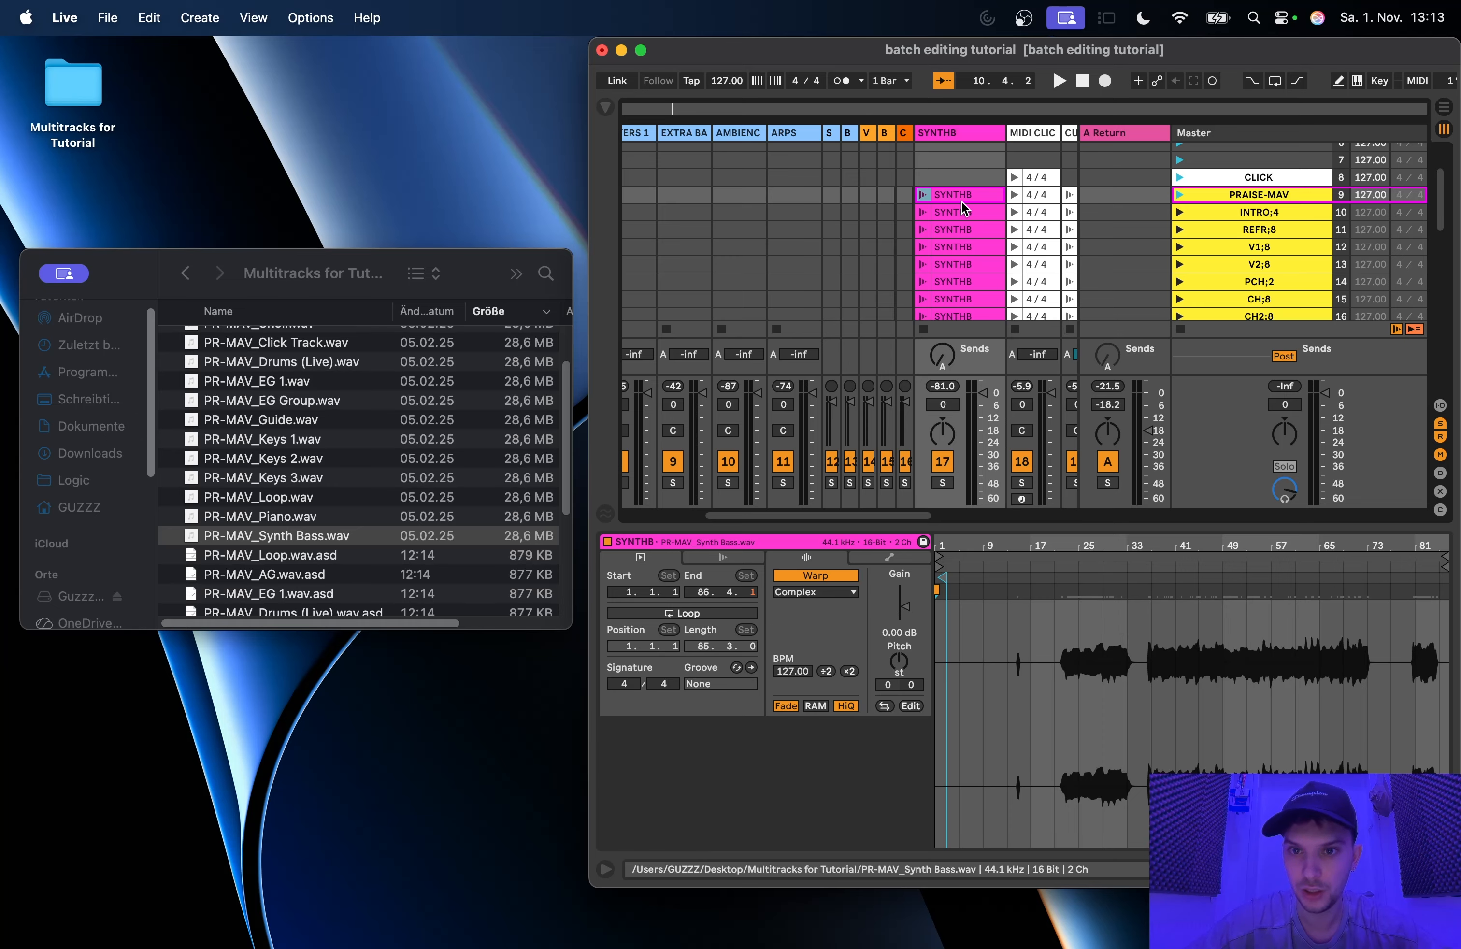
pyautogui.click(726, 554)
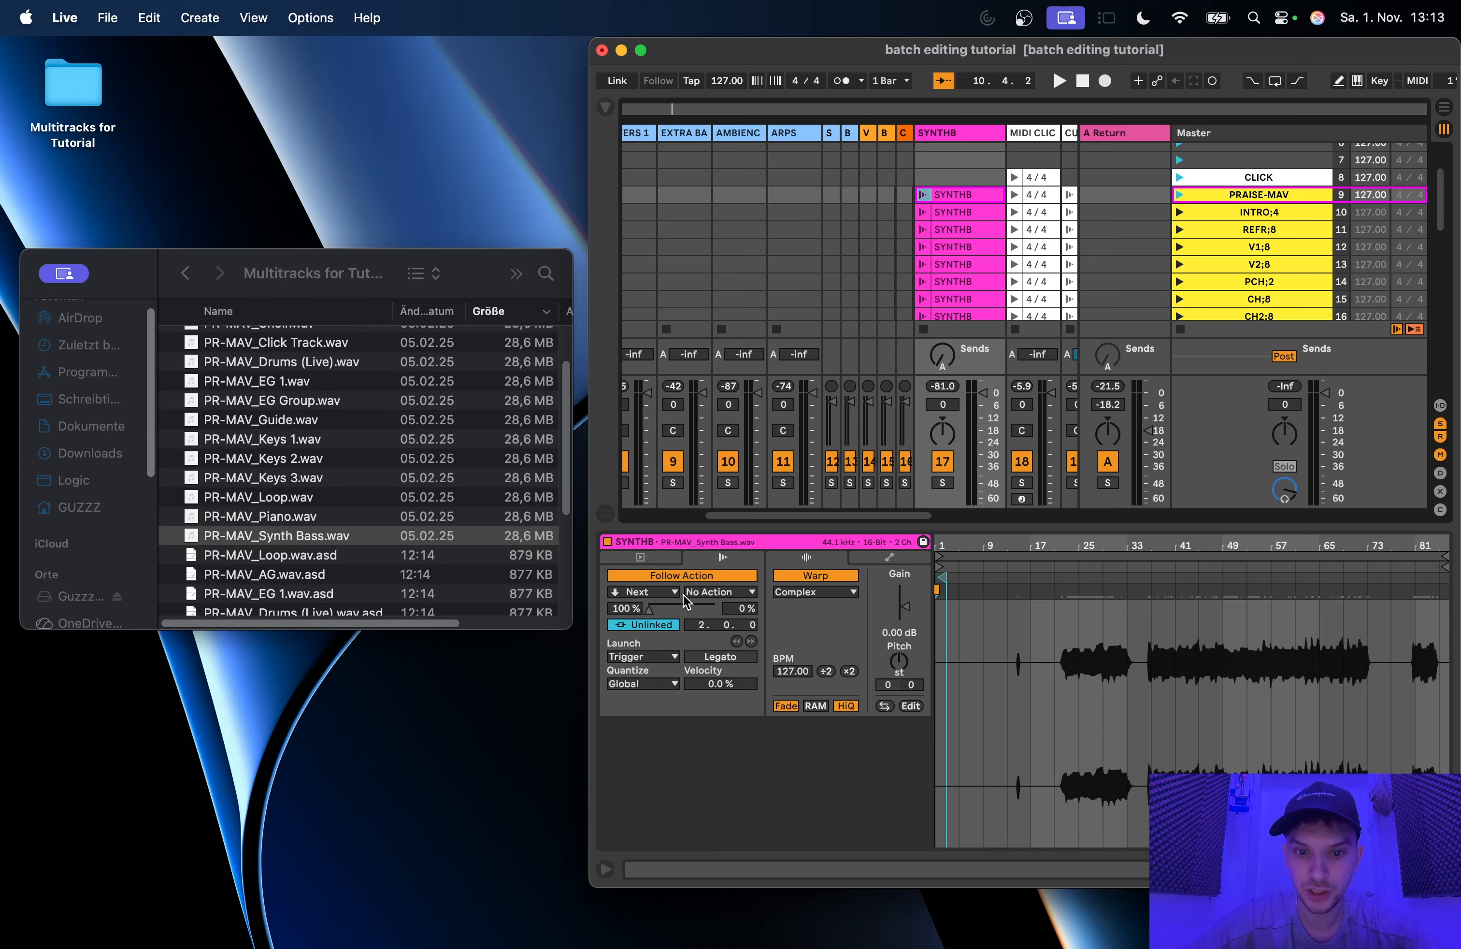
pyautogui.click(642, 557)
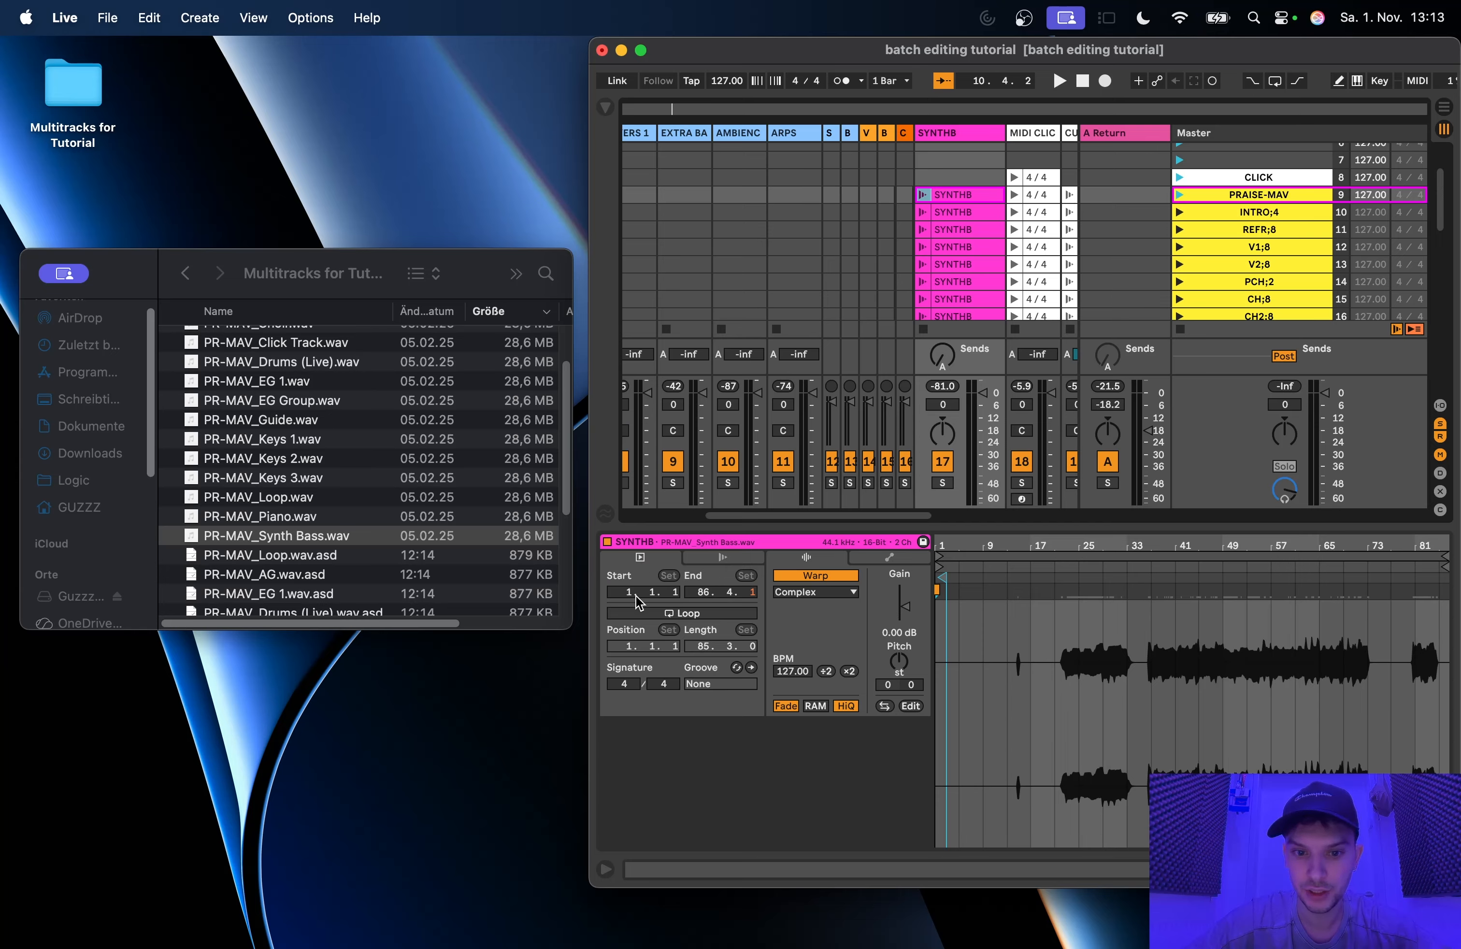
pyautogui.click(709, 557)
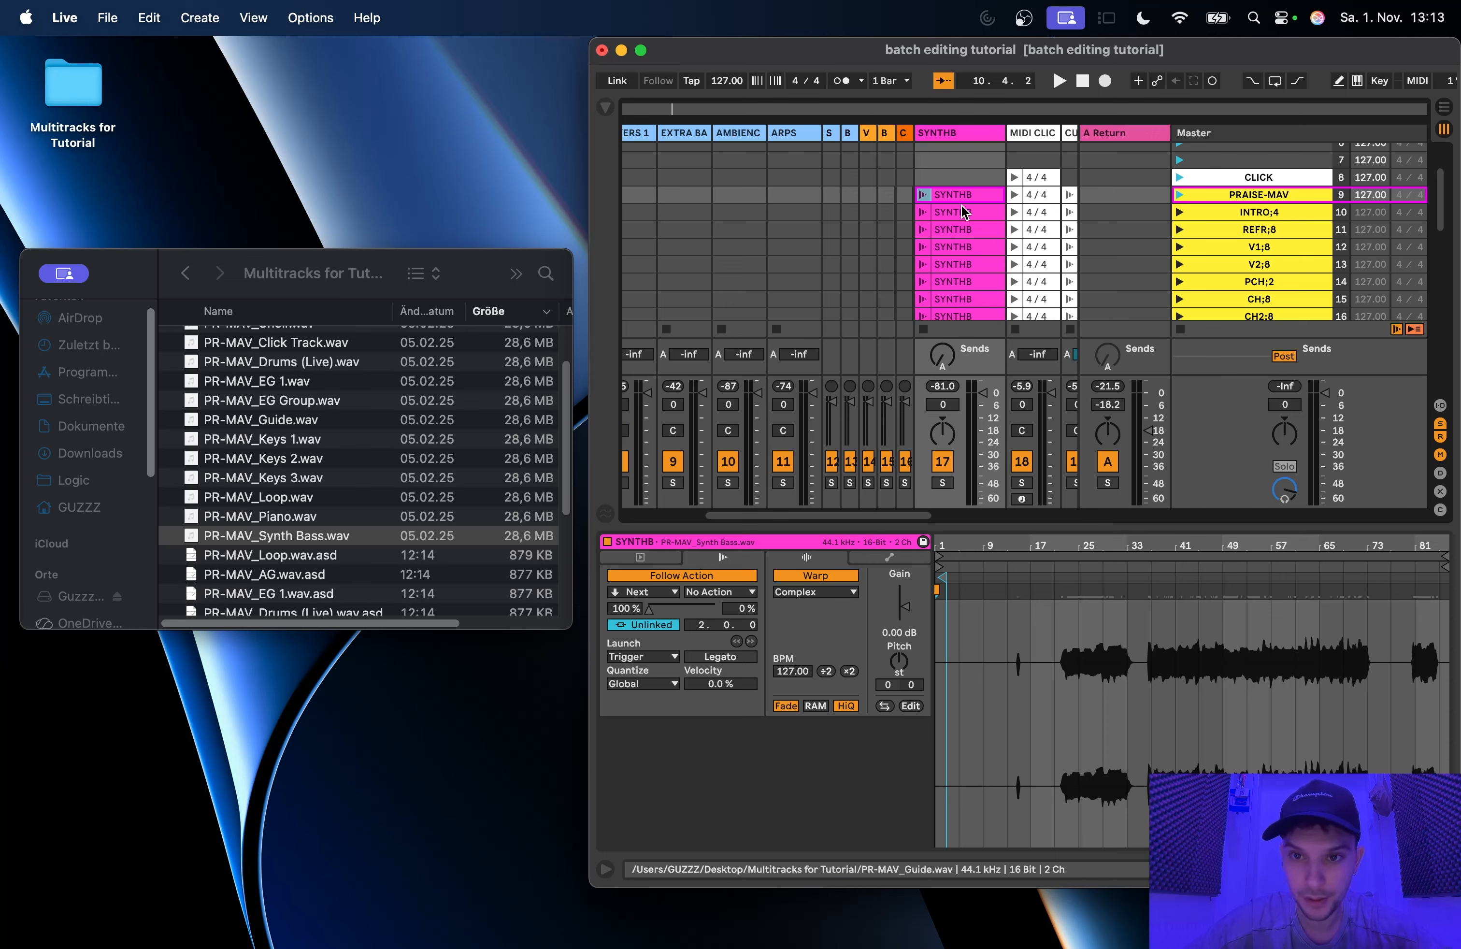
# Step: Replace the samples of the INTRO;4 and REFR;8 SYNTHB clips with PR-MAV_Synth Bass.wav
pyautogui.hscroll(2, 955, 222)
pyautogui.scroll(-2, 961, 215)
pyautogui.hscroll(1, 966, 212)
pyautogui.scroll(2, 966, 212)
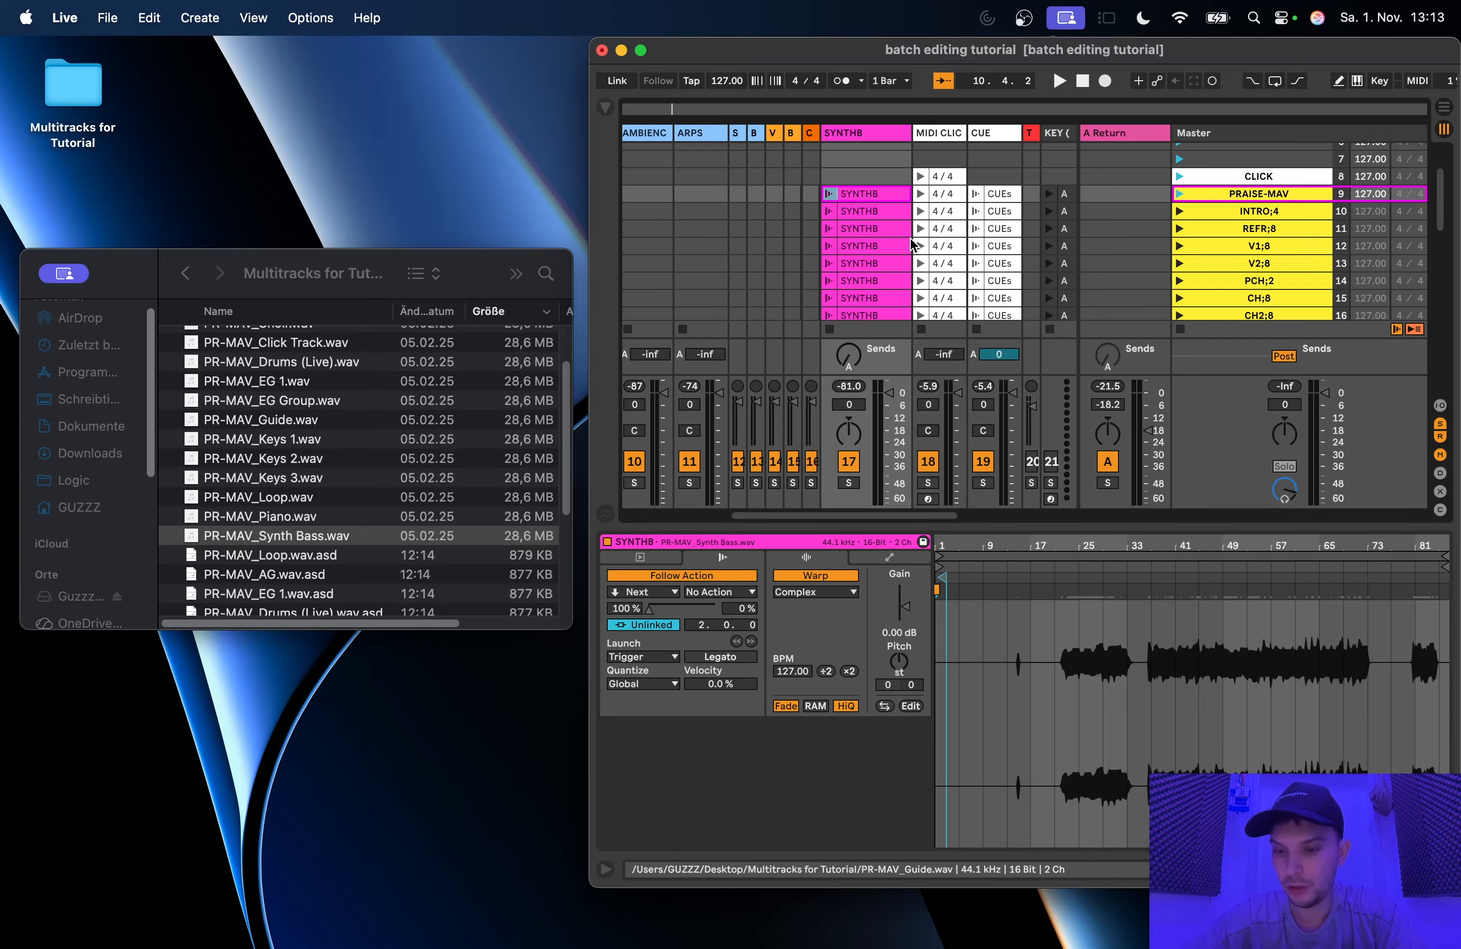
pyautogui.press('Down')
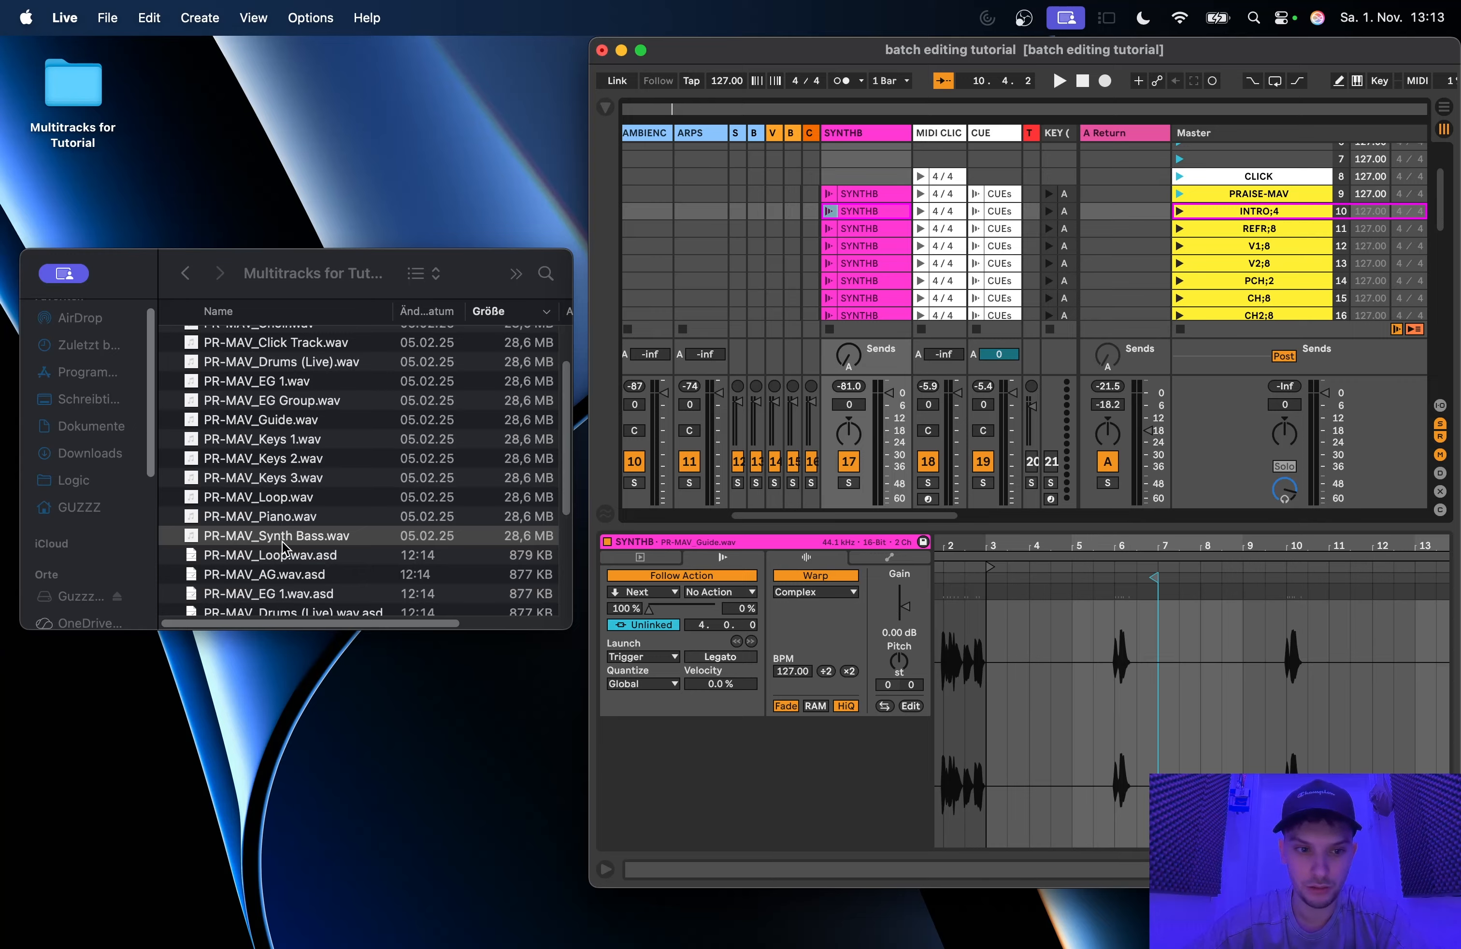
pyautogui.moveTo(284, 546); pyautogui.dragTo(1205, 655)
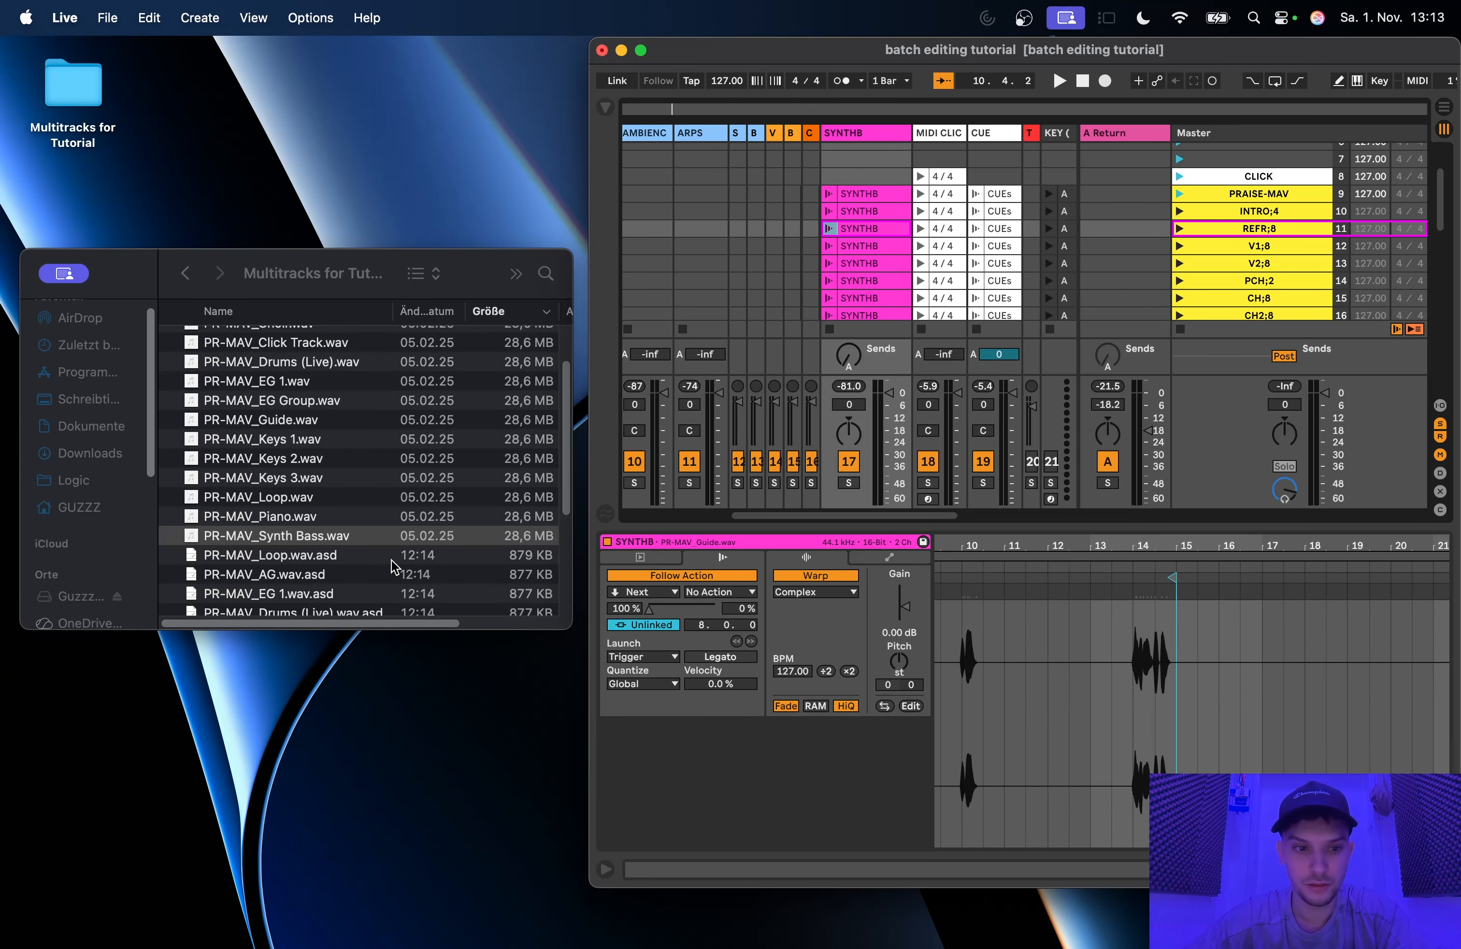
pyautogui.press('Down')
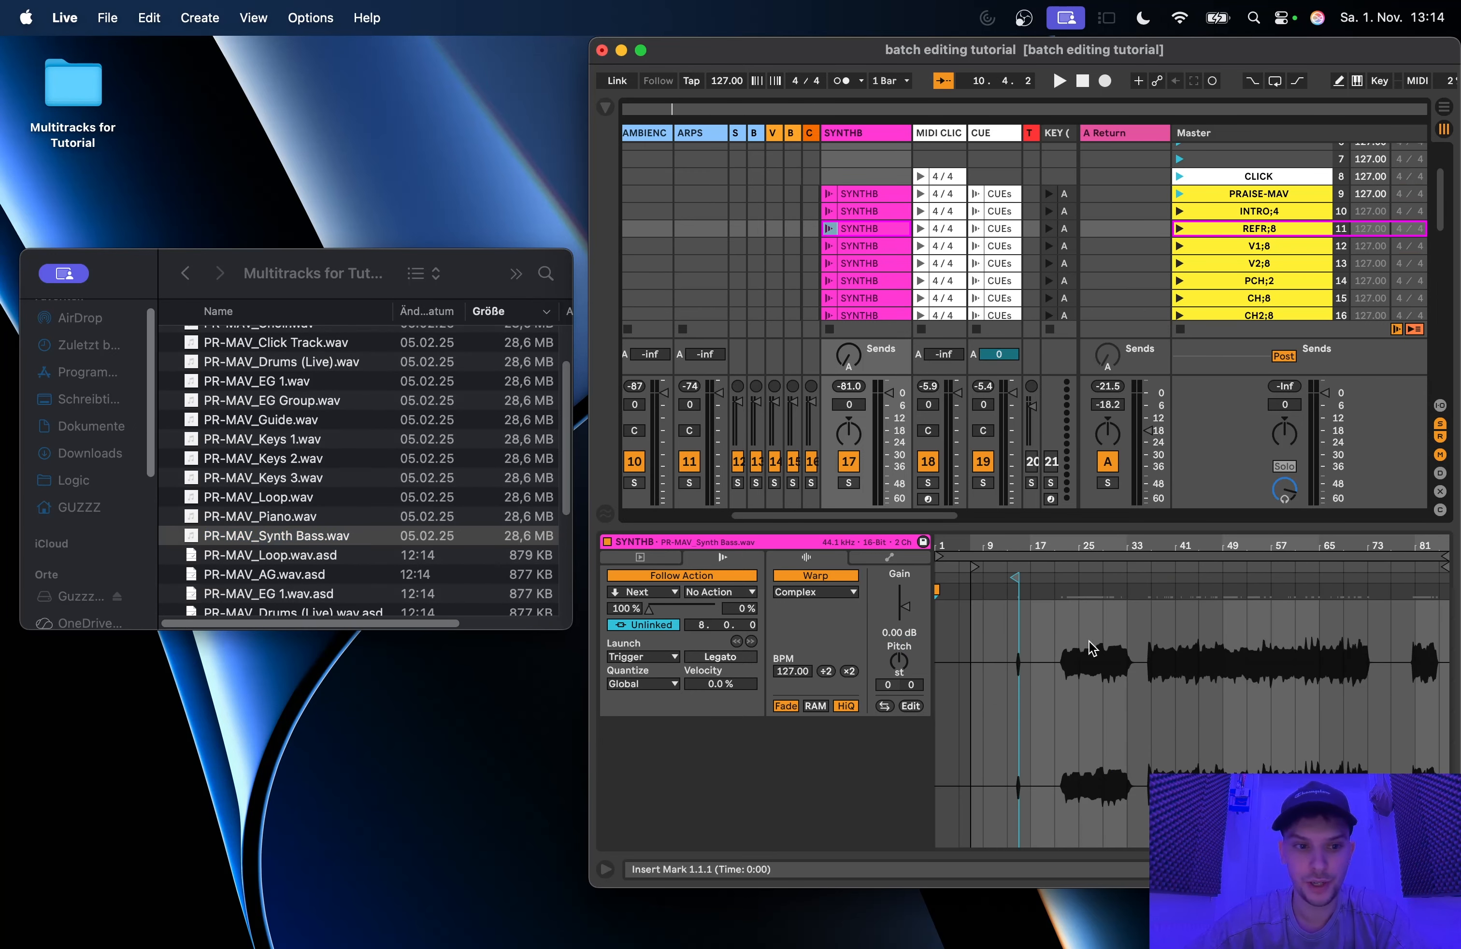
# Step: Replace the samples of the SYNTHB clips in scenes V1;8, V2;8 and PCH;2 with PR-MAV_Synth Bass.wav
pyautogui.press('Down')
pyautogui.moveTo(273, 541); pyautogui.dragTo(1032, 647)
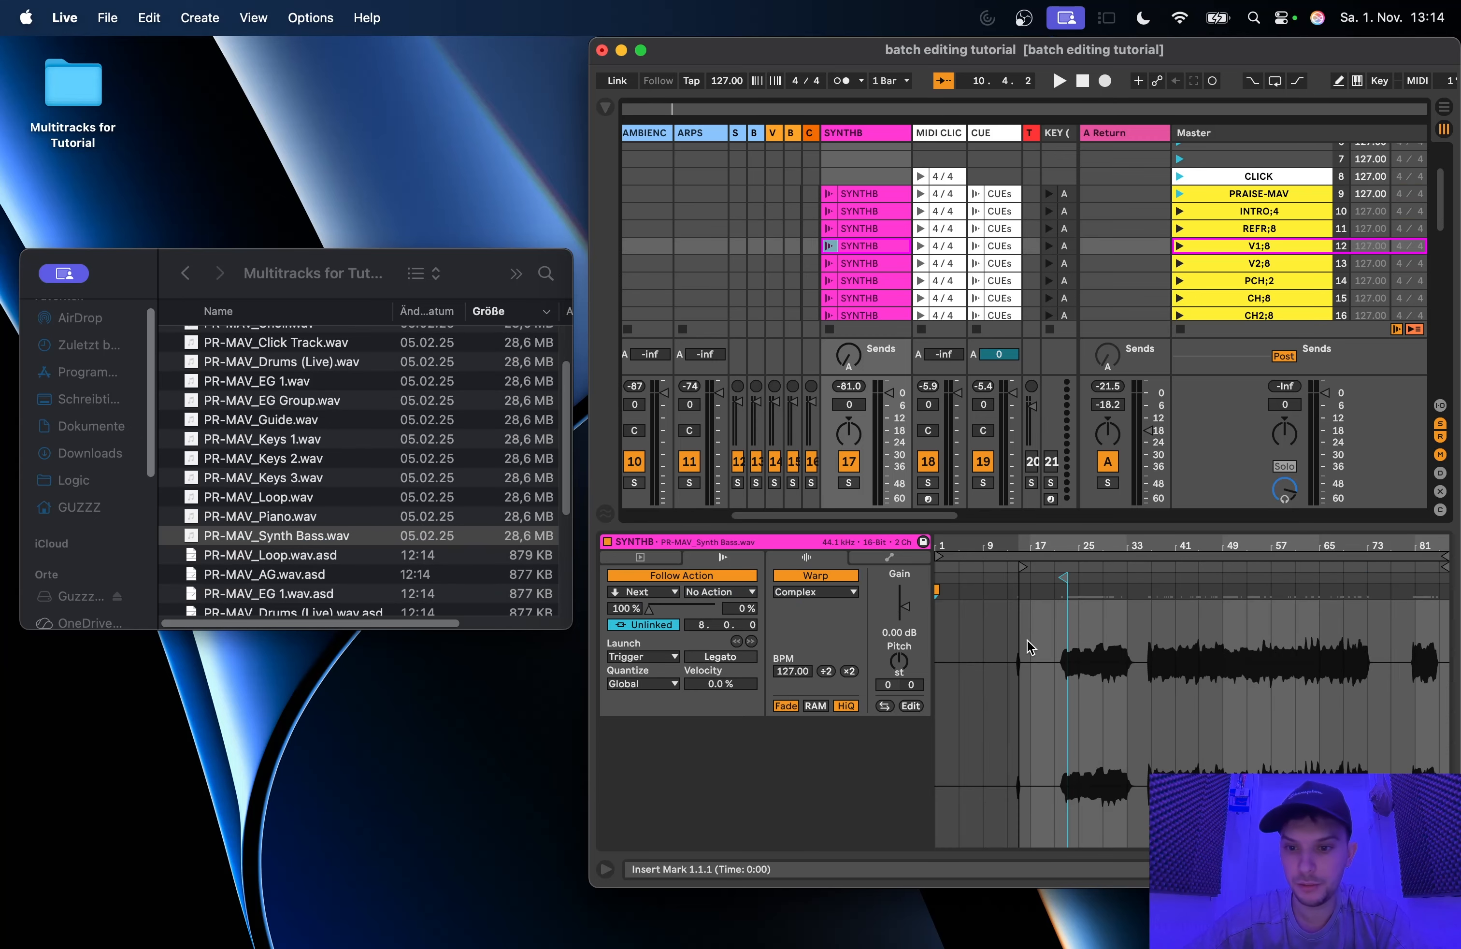
pyautogui.press('Down')
pyautogui.moveTo(330, 545); pyautogui.dragTo(1190, 681)
pyautogui.press('Down')
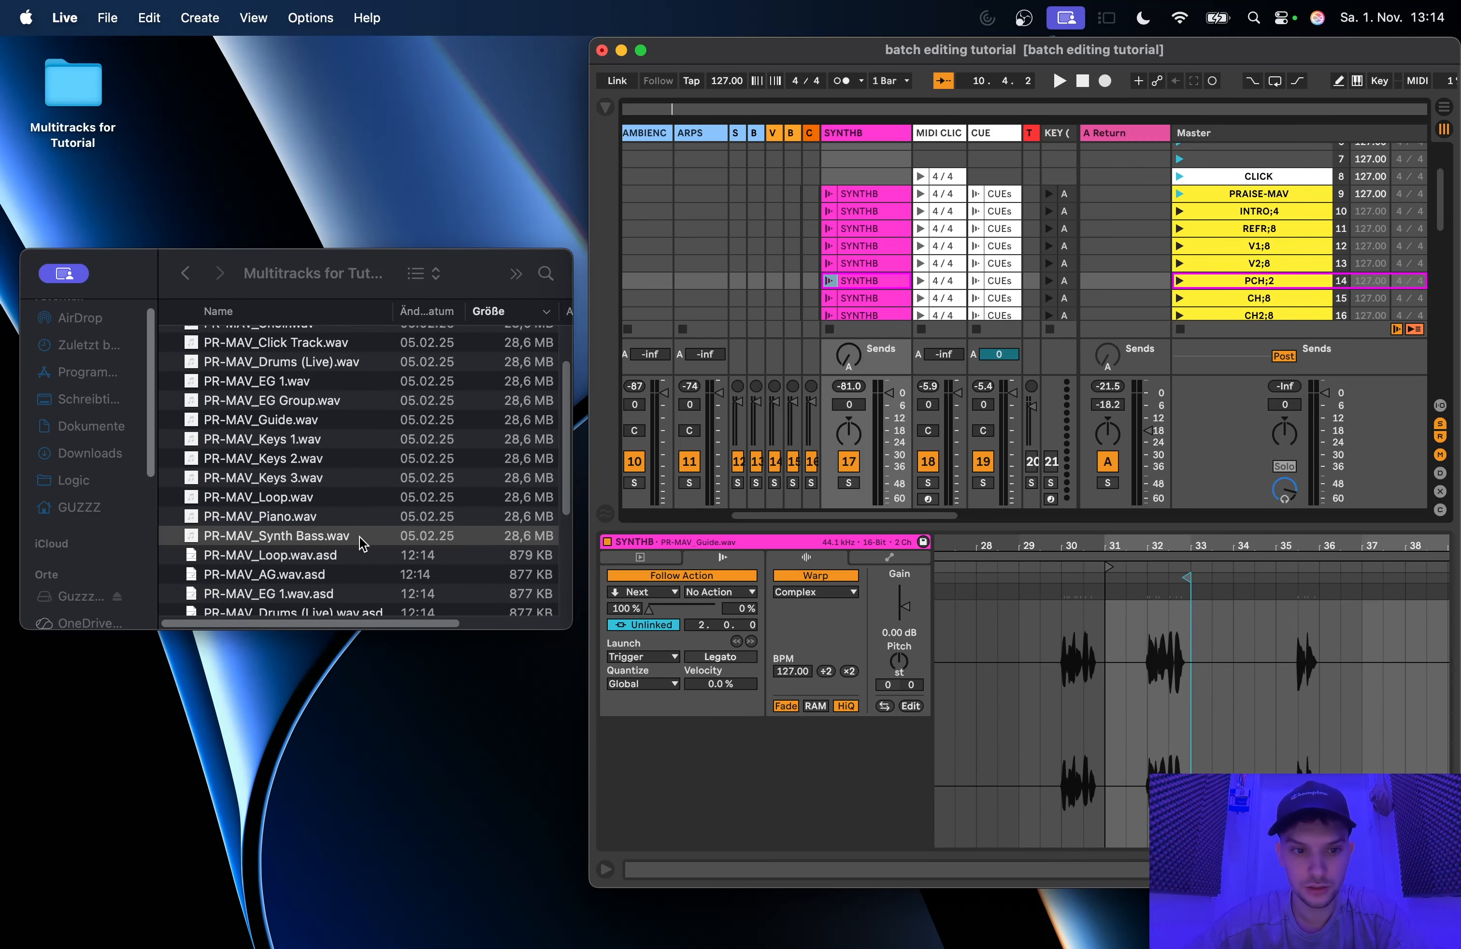
pyautogui.moveTo(345, 544); pyautogui.dragTo(985, 653)
# Step: Replace the samples of the SYNTHB clips in scenes CH;8, CH2;8 and BR;8 with PR-MAV_Synth Bass.wav
pyautogui.press('Down')
pyautogui.moveTo(333, 539); pyautogui.dragTo(1093, 644)
pyautogui.press('Down')
pyautogui.moveTo(341, 538); pyautogui.dragTo(985, 595)
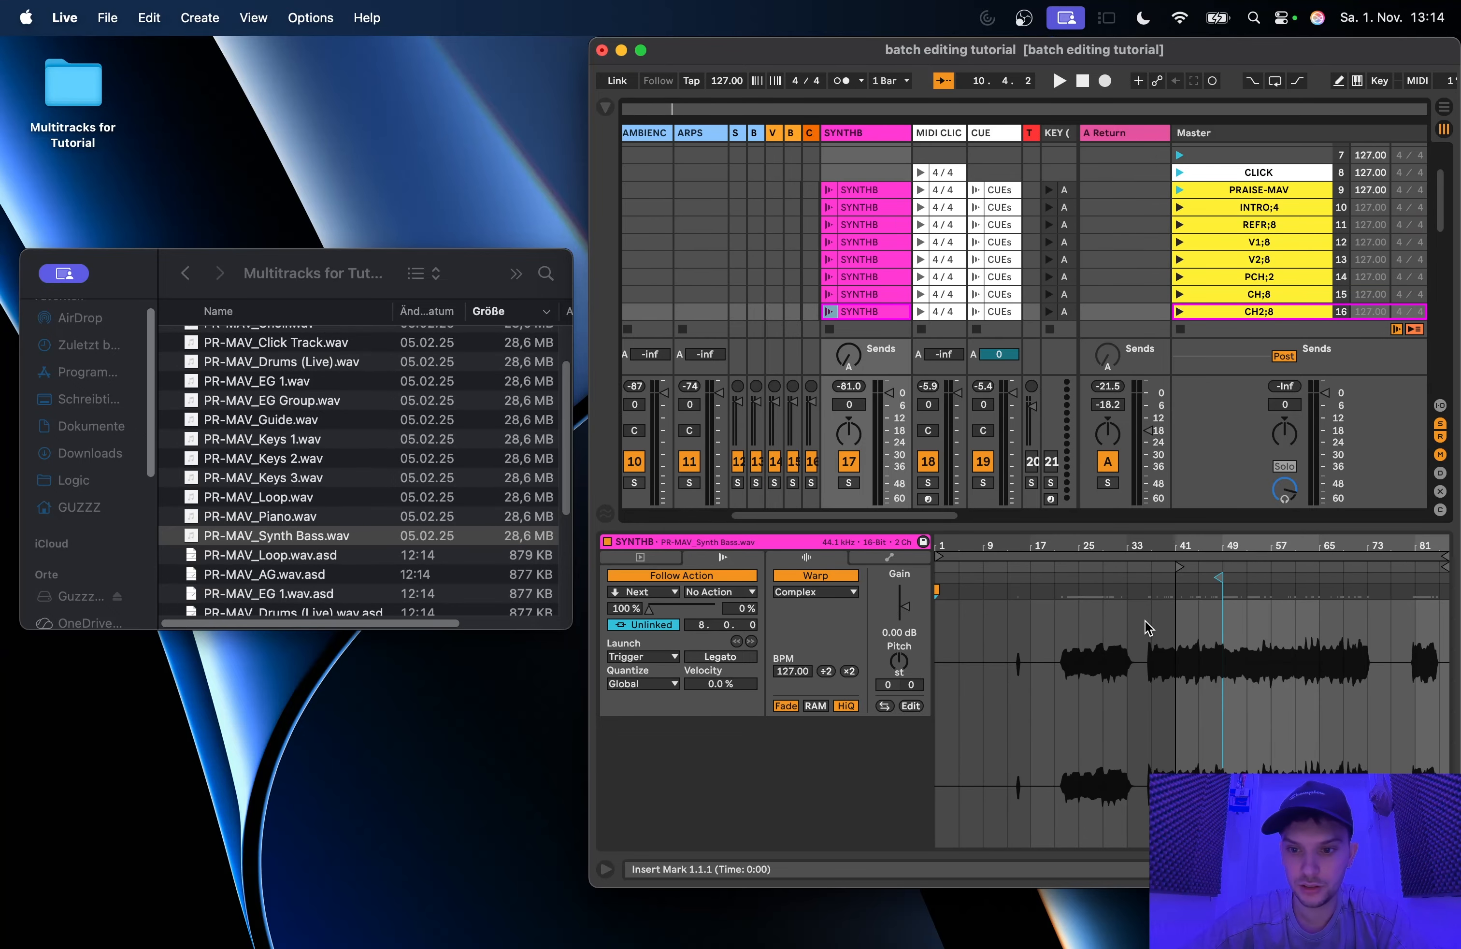
pyautogui.press('Down')
pyautogui.moveTo(254, 535); pyautogui.dragTo(1047, 623)
# Step: Replace the samples of the CH1;8, second CH2;8, REFR;8 and REFR OUTRO;4 SYNTHB clips with PR-MAV_Synth Bass.wav
pyautogui.press('Down')
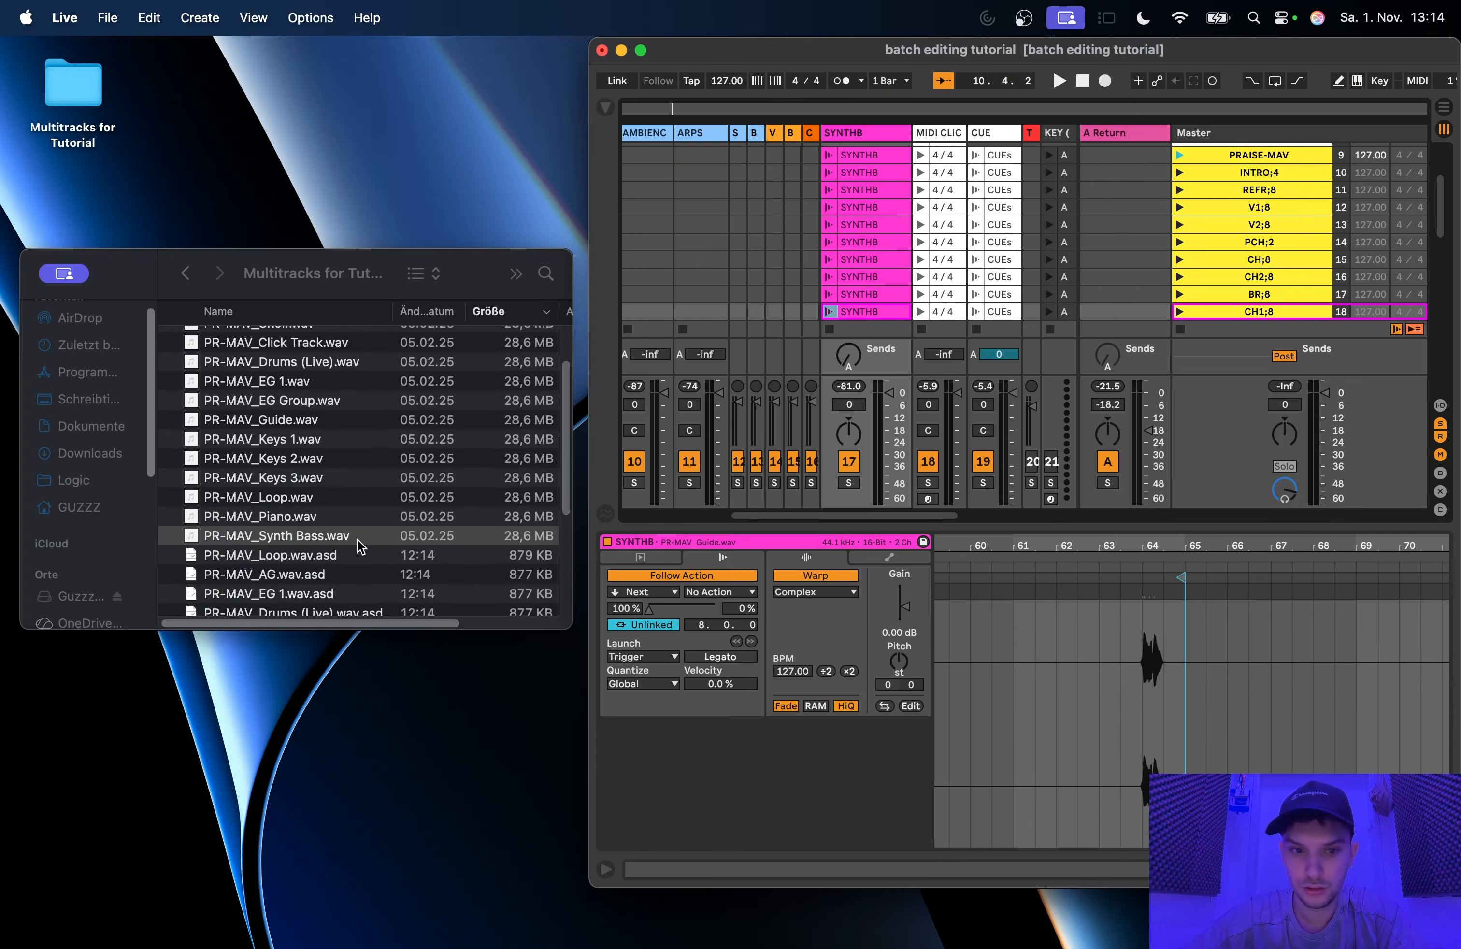
pyautogui.moveTo(271, 536); pyautogui.dragTo(1103, 690)
pyautogui.press('Down')
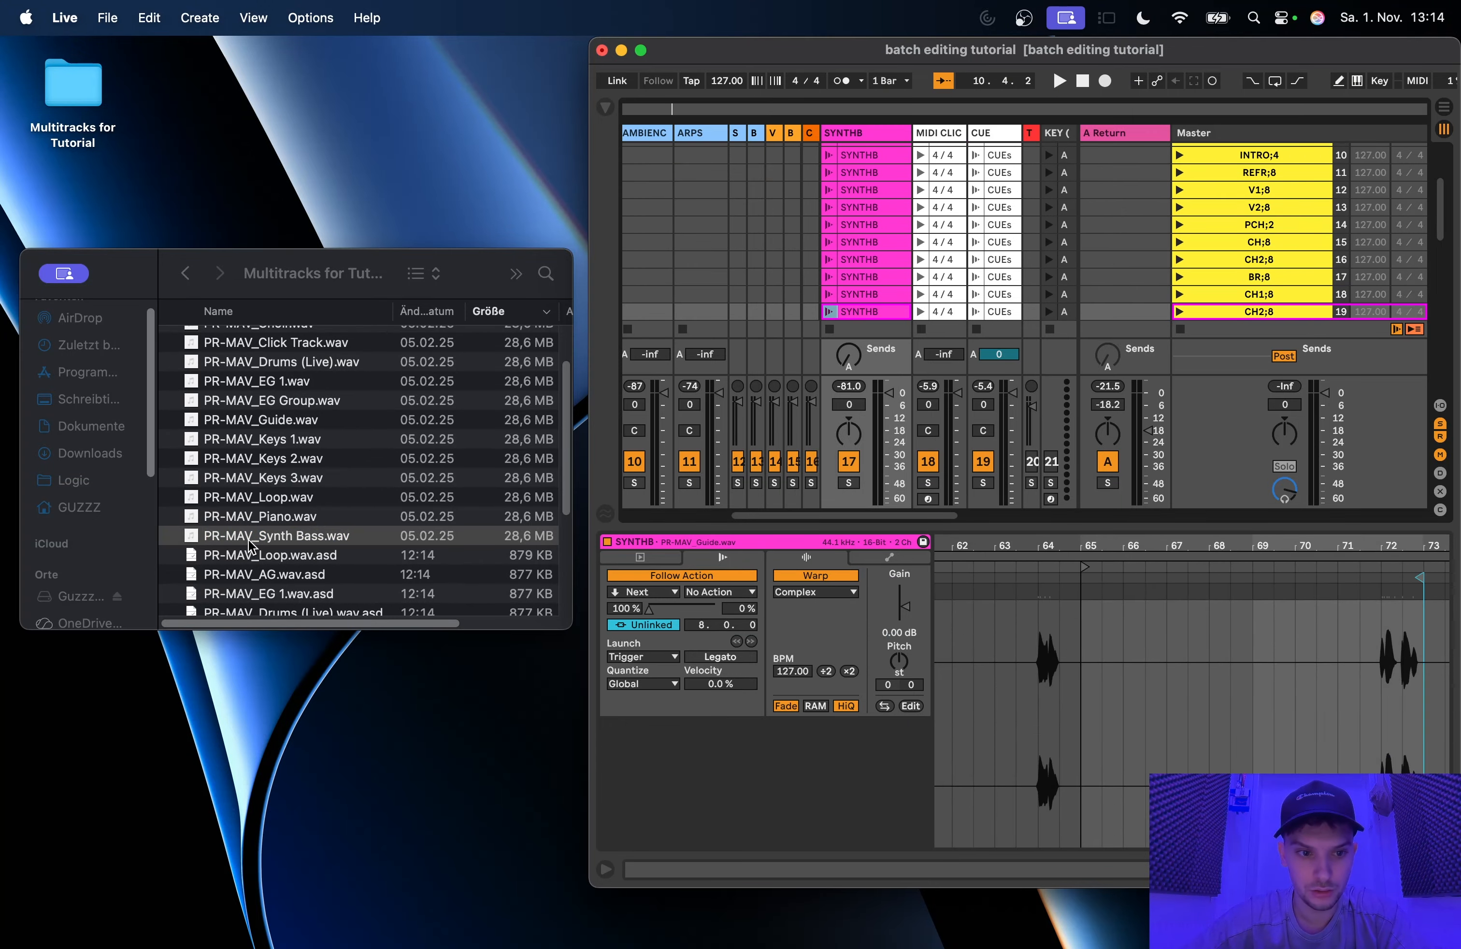
pyautogui.moveTo(254, 536); pyautogui.dragTo(943, 610)
pyautogui.press('Down')
pyautogui.moveTo(330, 533); pyautogui.dragTo(977, 659)
pyautogui.press('Down')
pyautogui.moveTo(357, 536); pyautogui.dragTo(1094, 587)
pyautogui.press('Down')
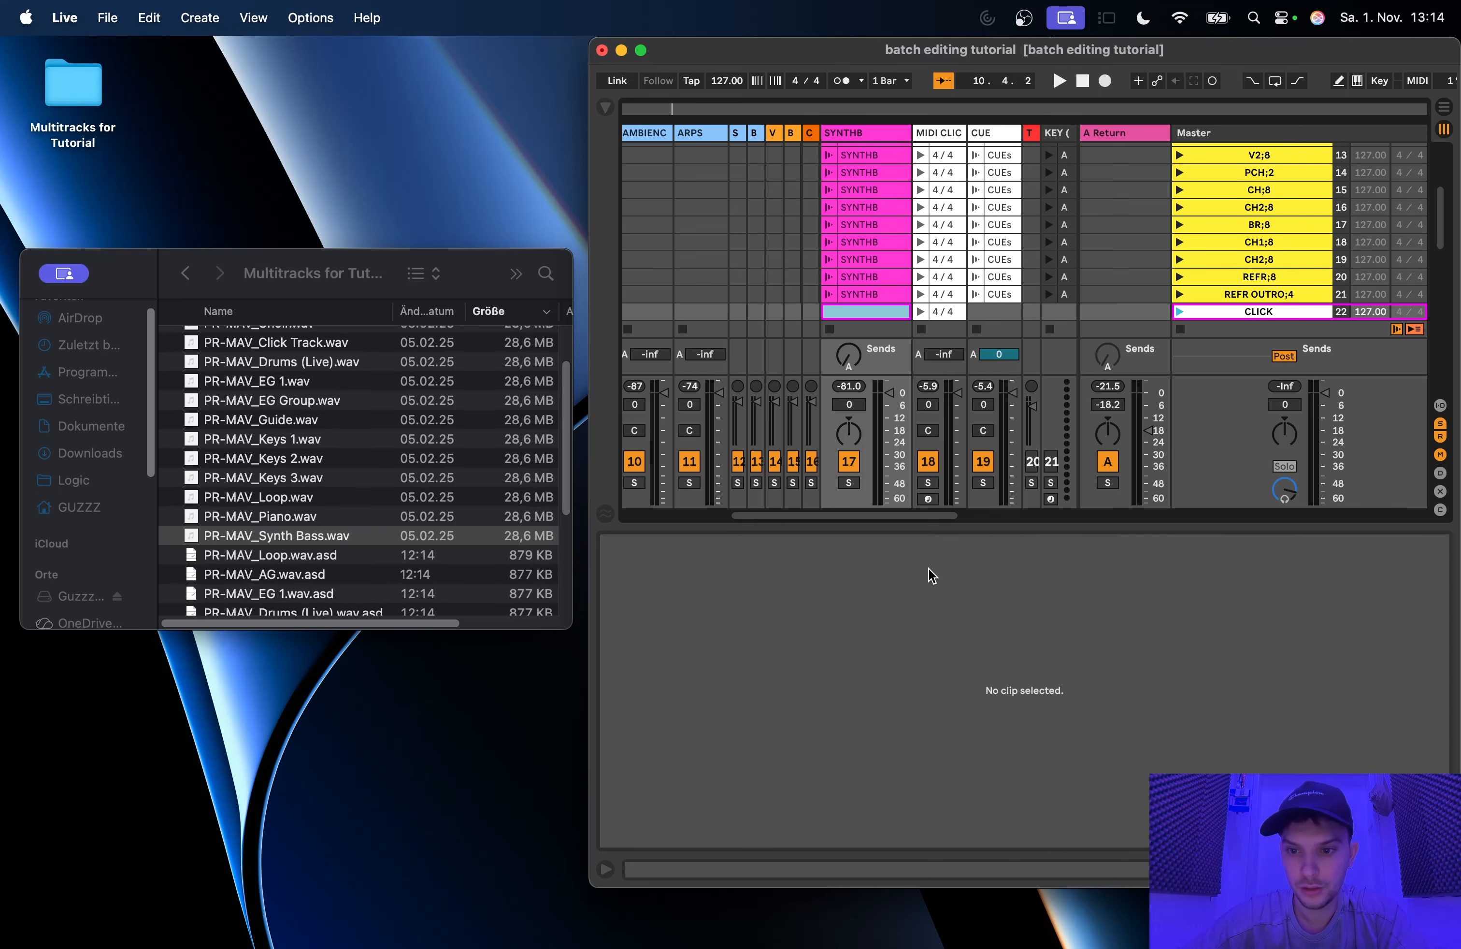
# Step: Check the REFR OUTRO;4 and PRAISE-MAV SYNTHB clips and select all SYNTHB clips between these two scenes
pyautogui.click(874, 291)
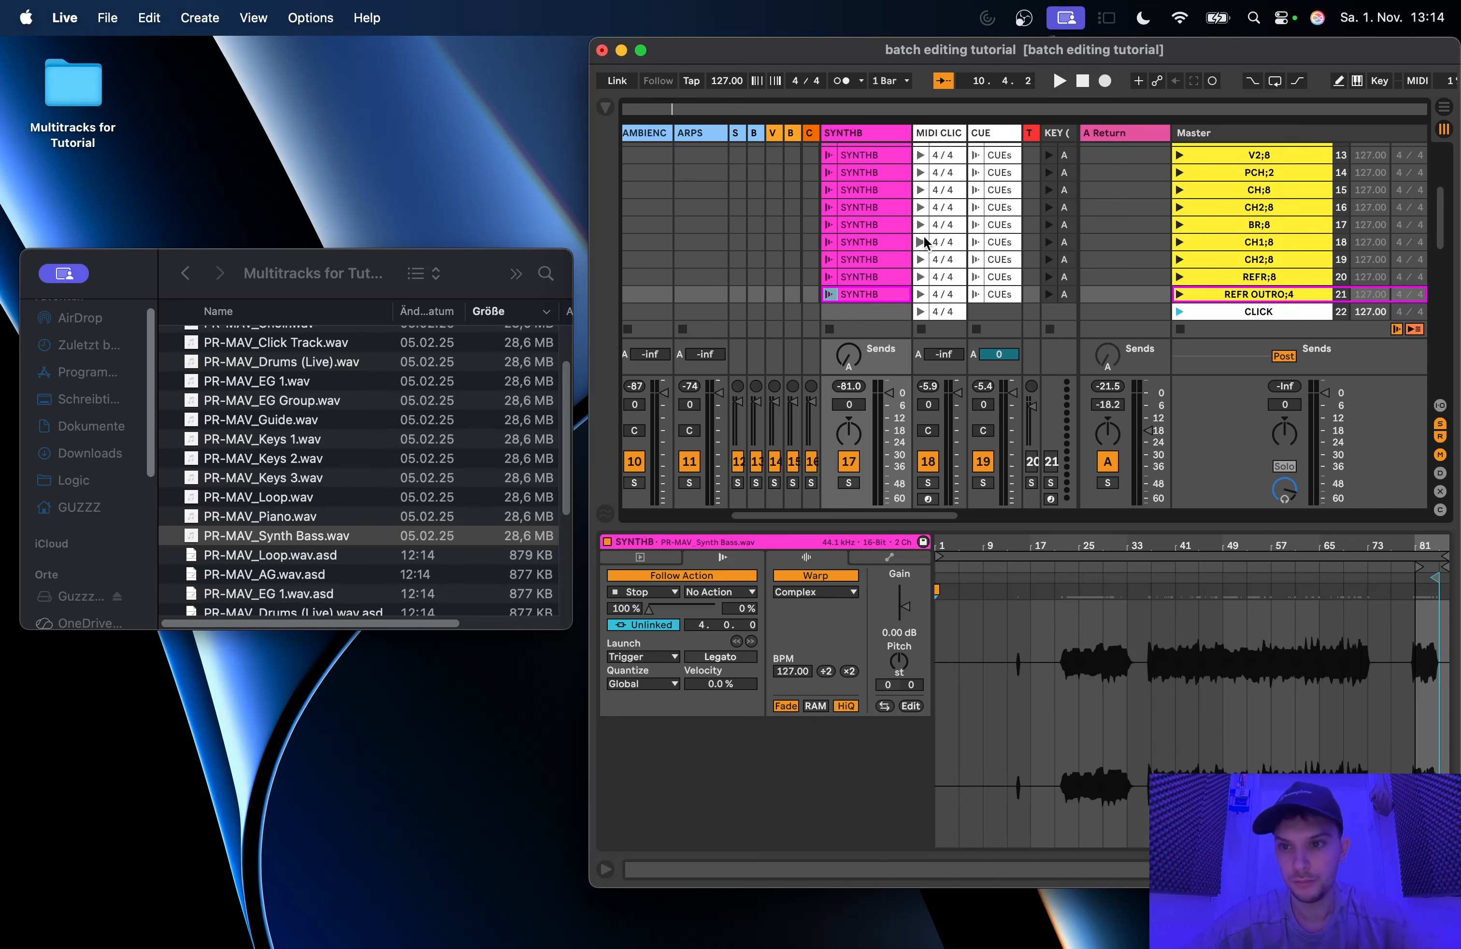
pyautogui.scroll(4, 922, 230)
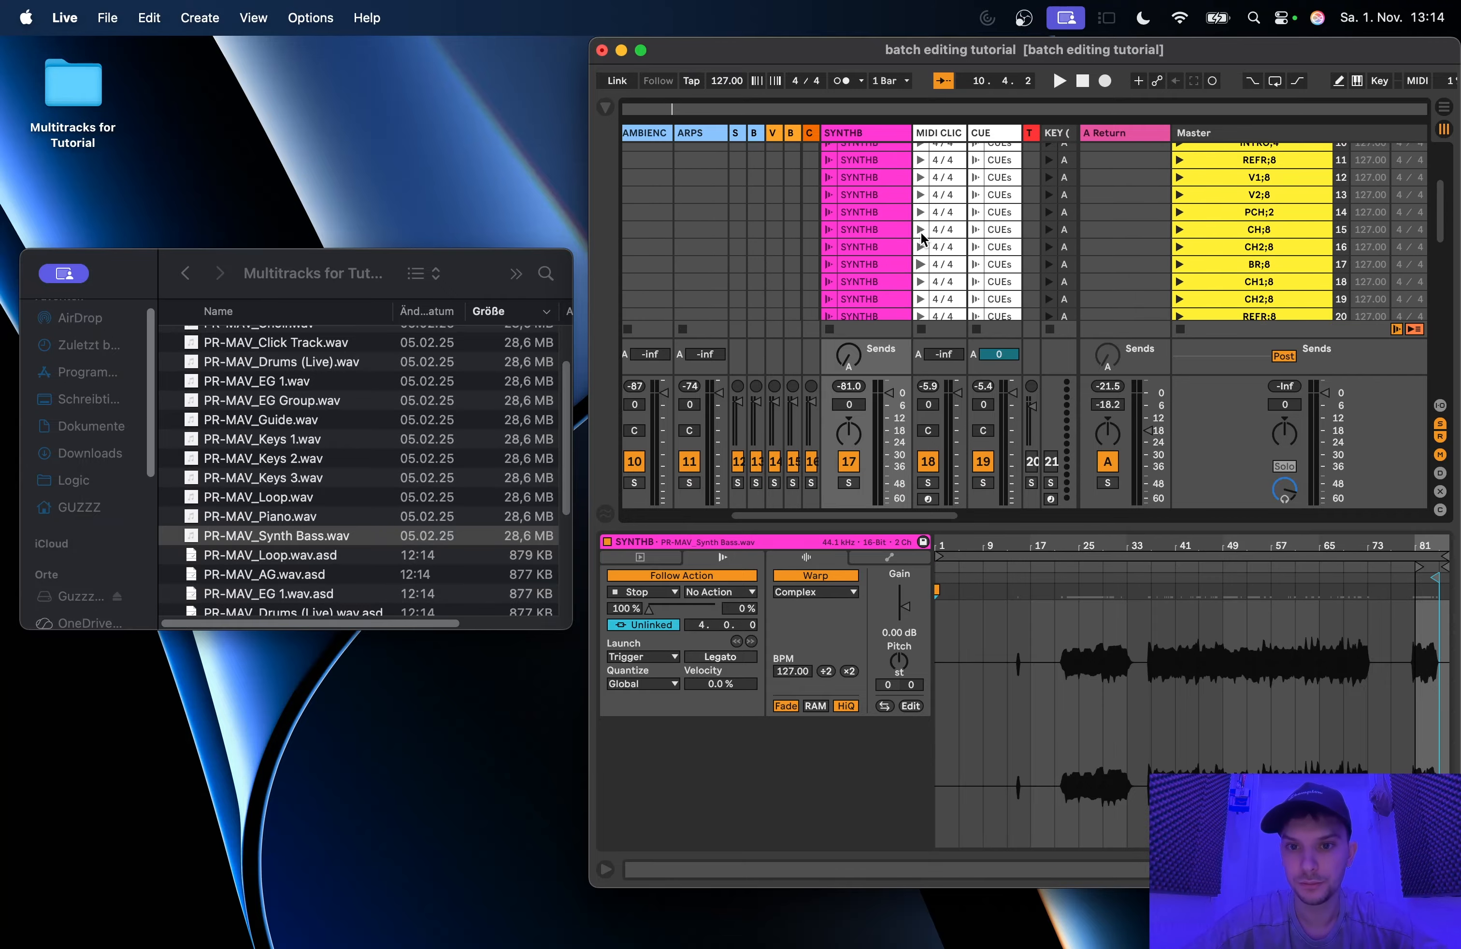
pyautogui.click(862, 191)
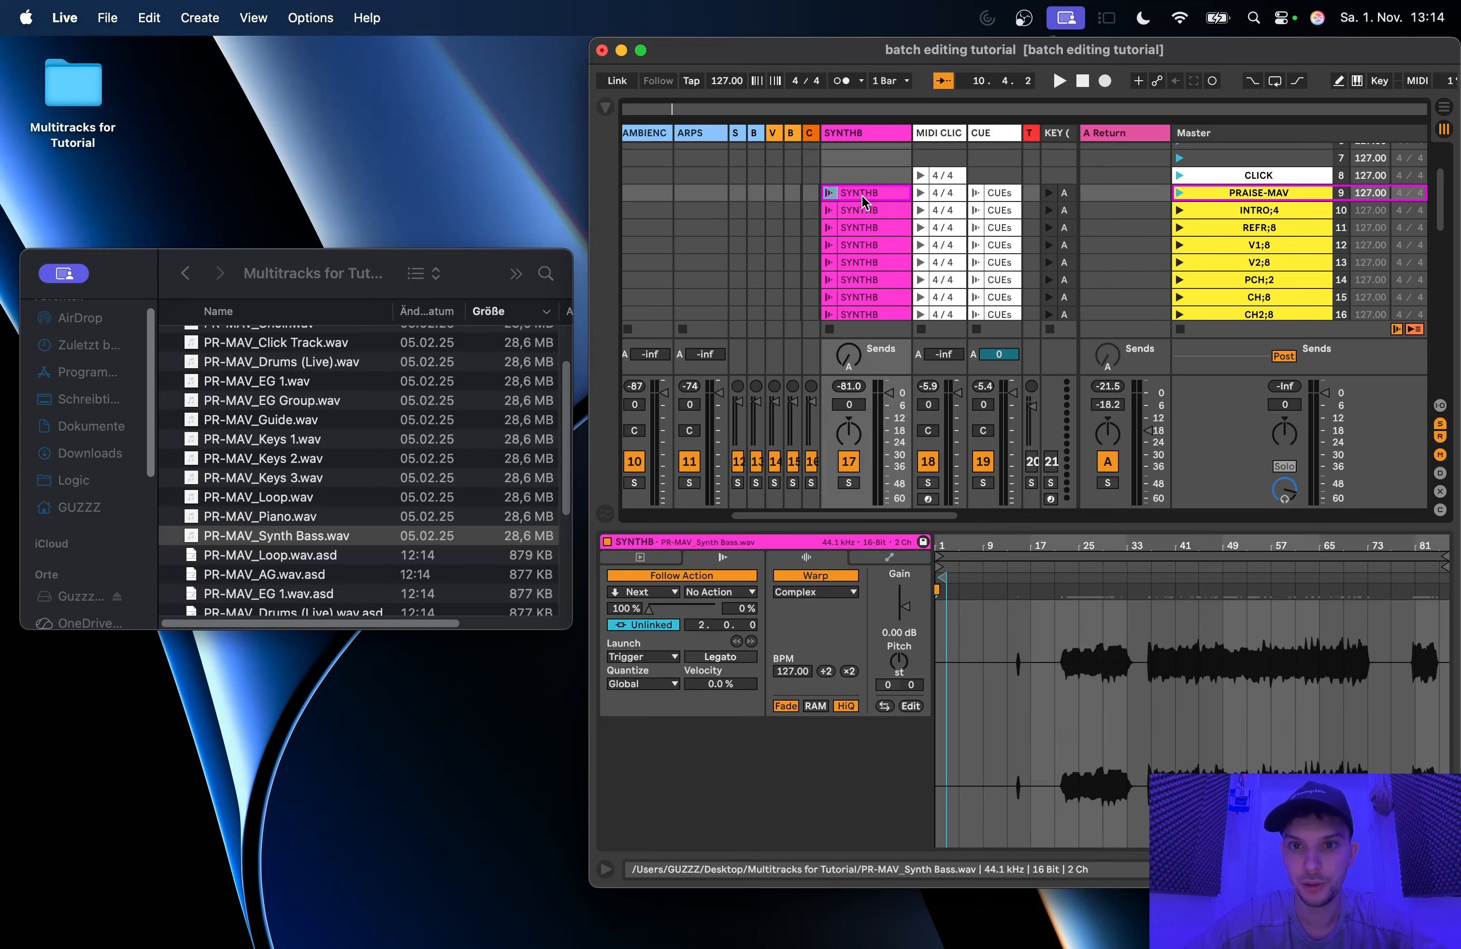
pyautogui.scroll(-4, 862, 206)
pyautogui.keyDown('shift'); pyautogui.click(879, 296); pyautogui.keyUp('shift')
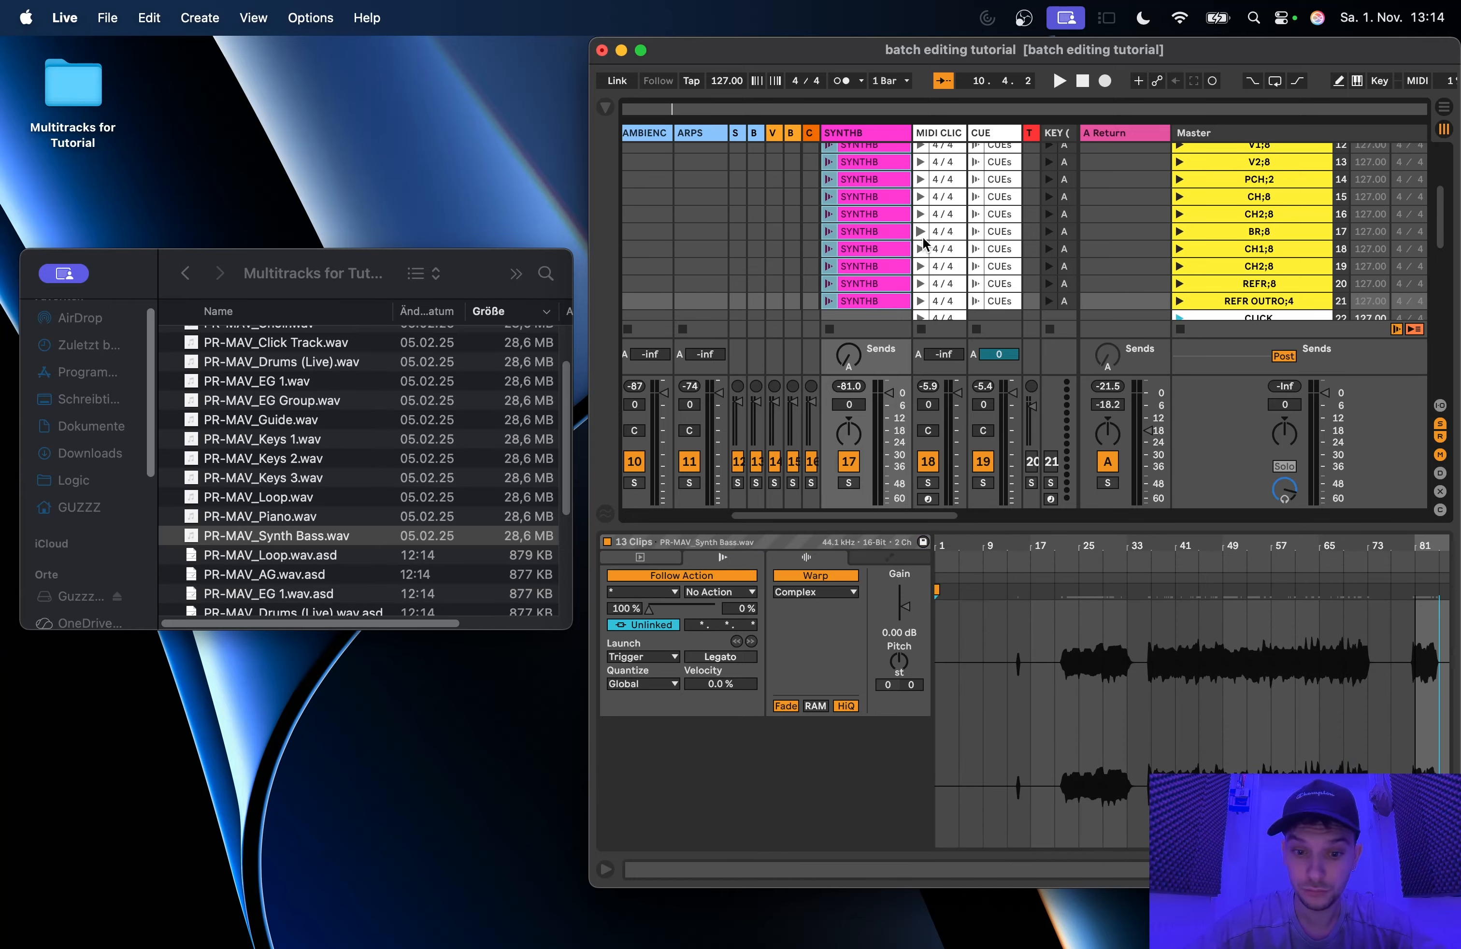
# Step: Step through the SYNTHB clips from PRAISE-MAV to CH2;8, examining each clip's start point and Follow Action settings
pyautogui.scroll(4, 922, 237)
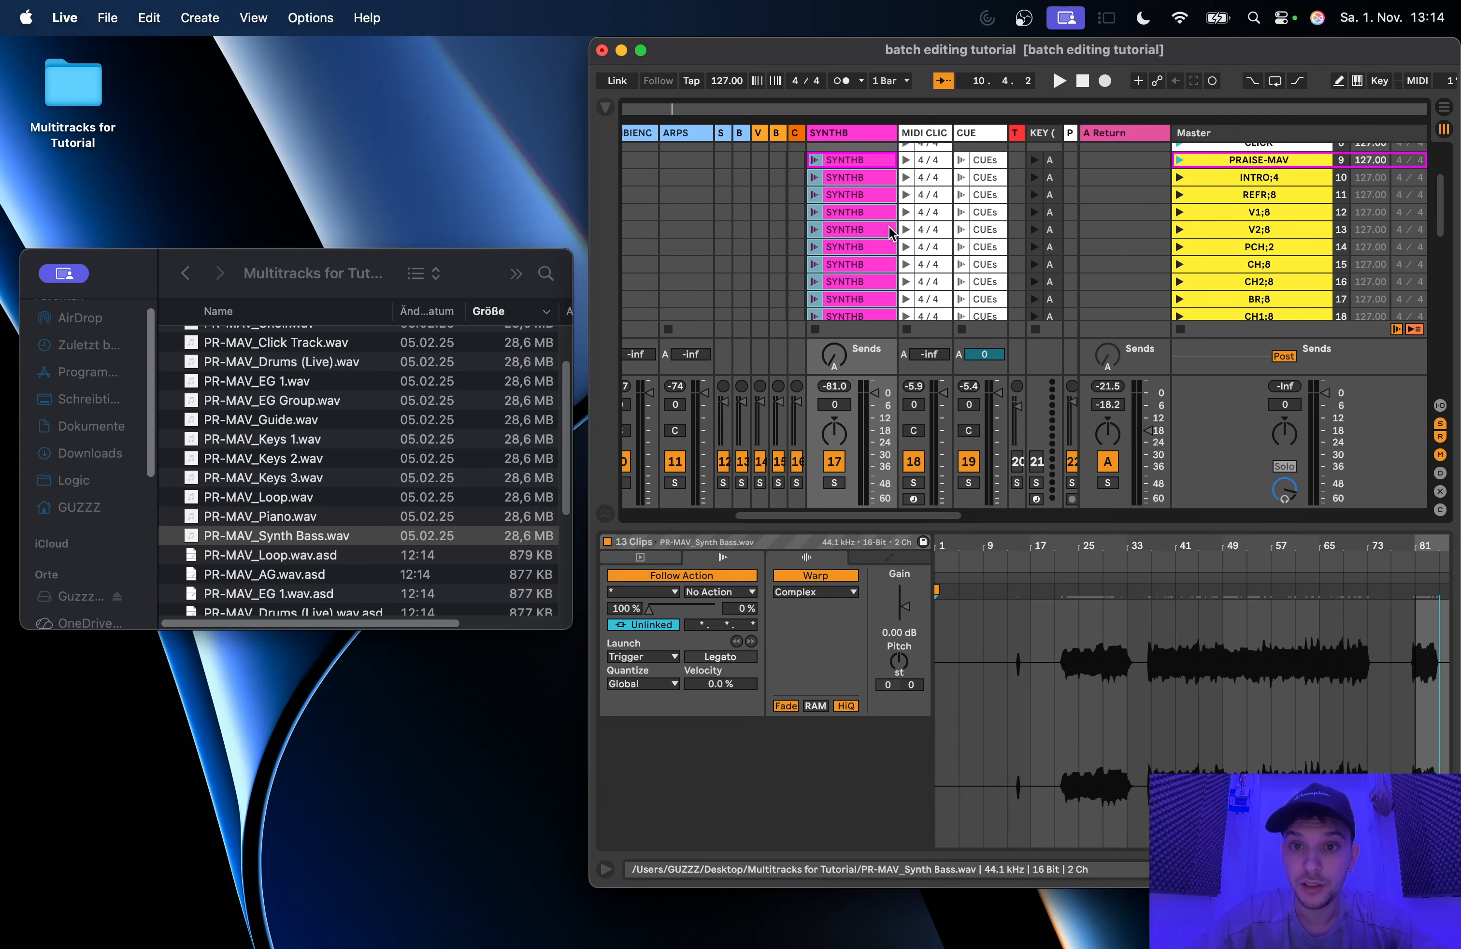
pyautogui.click(861, 212)
pyautogui.click(853, 196)
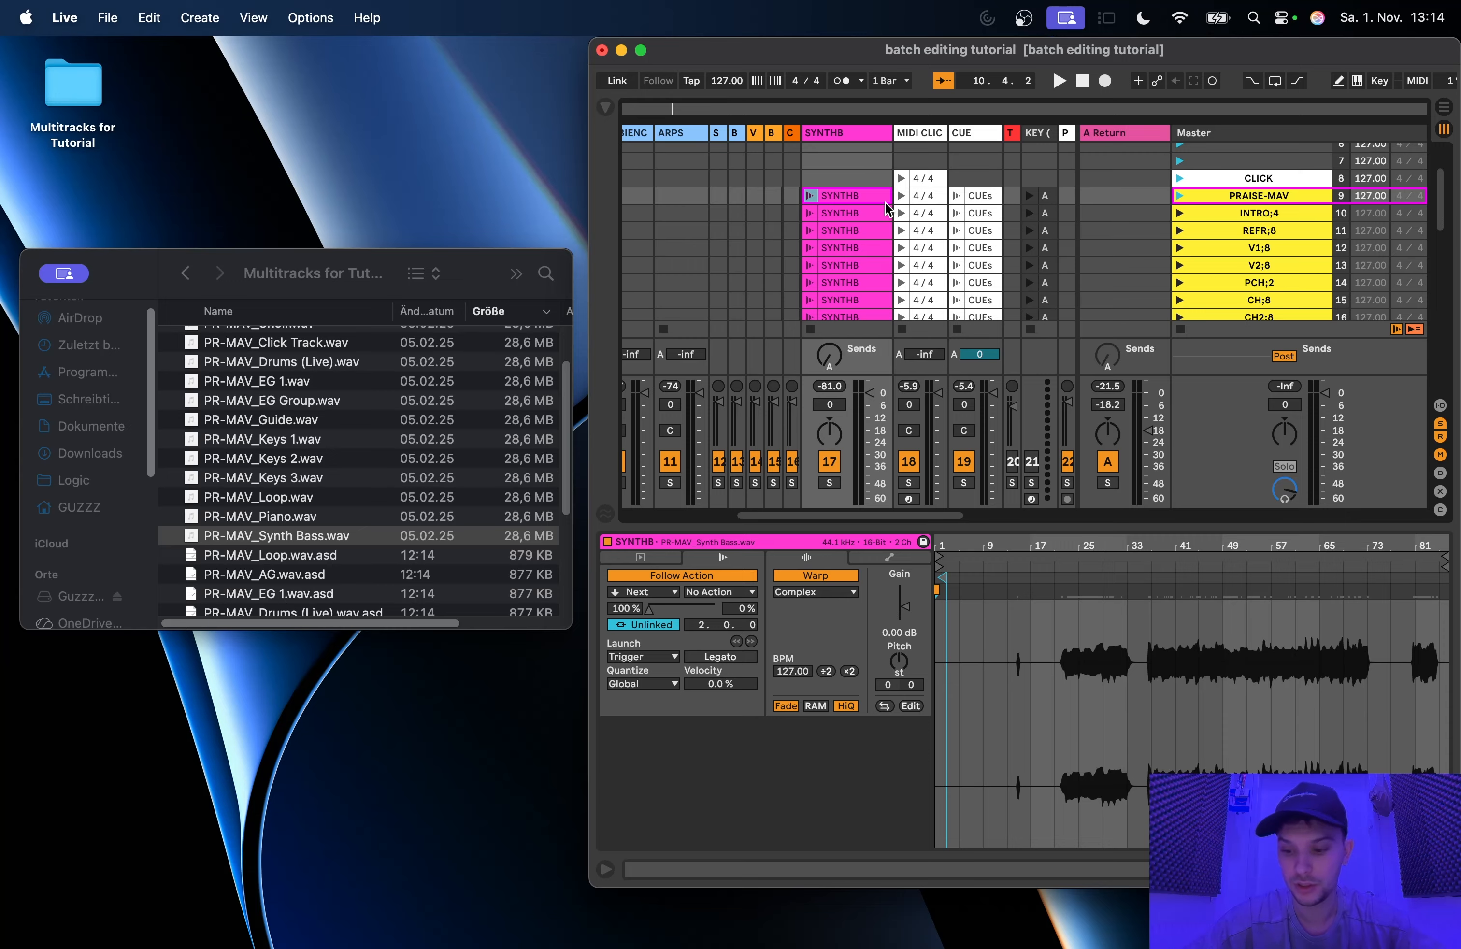
pyautogui.press('Down')
pyautogui.press('Down')
pyautogui.press('Up')
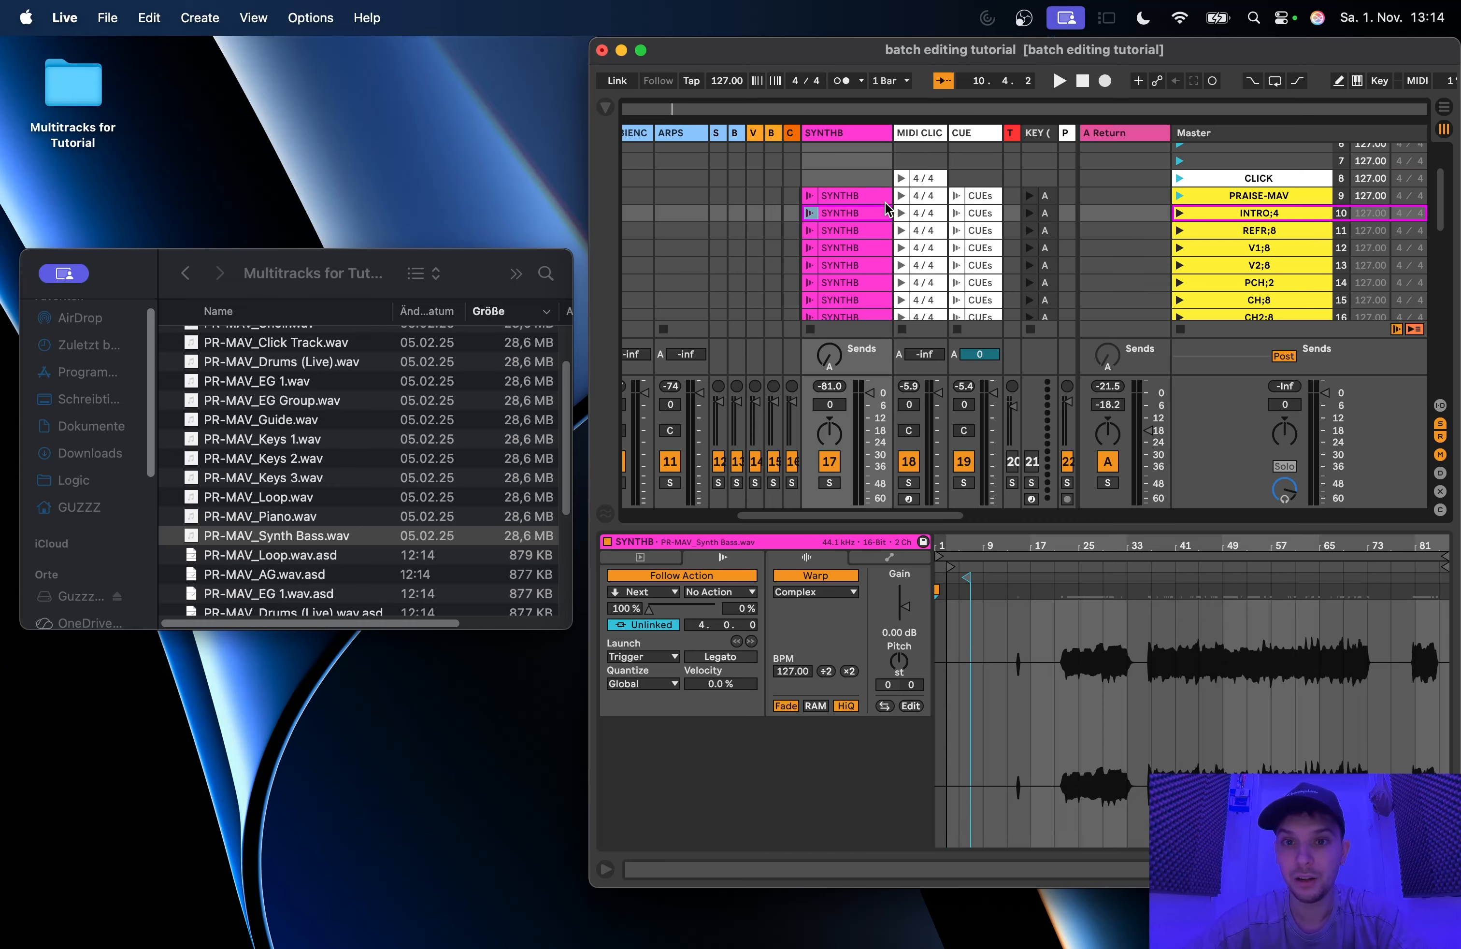
pyautogui.press('Up')
pyautogui.press('Down')
pyautogui.press('Down')
pyautogui.press('Down')
pyautogui.press('Down')
pyautogui.press('Down')
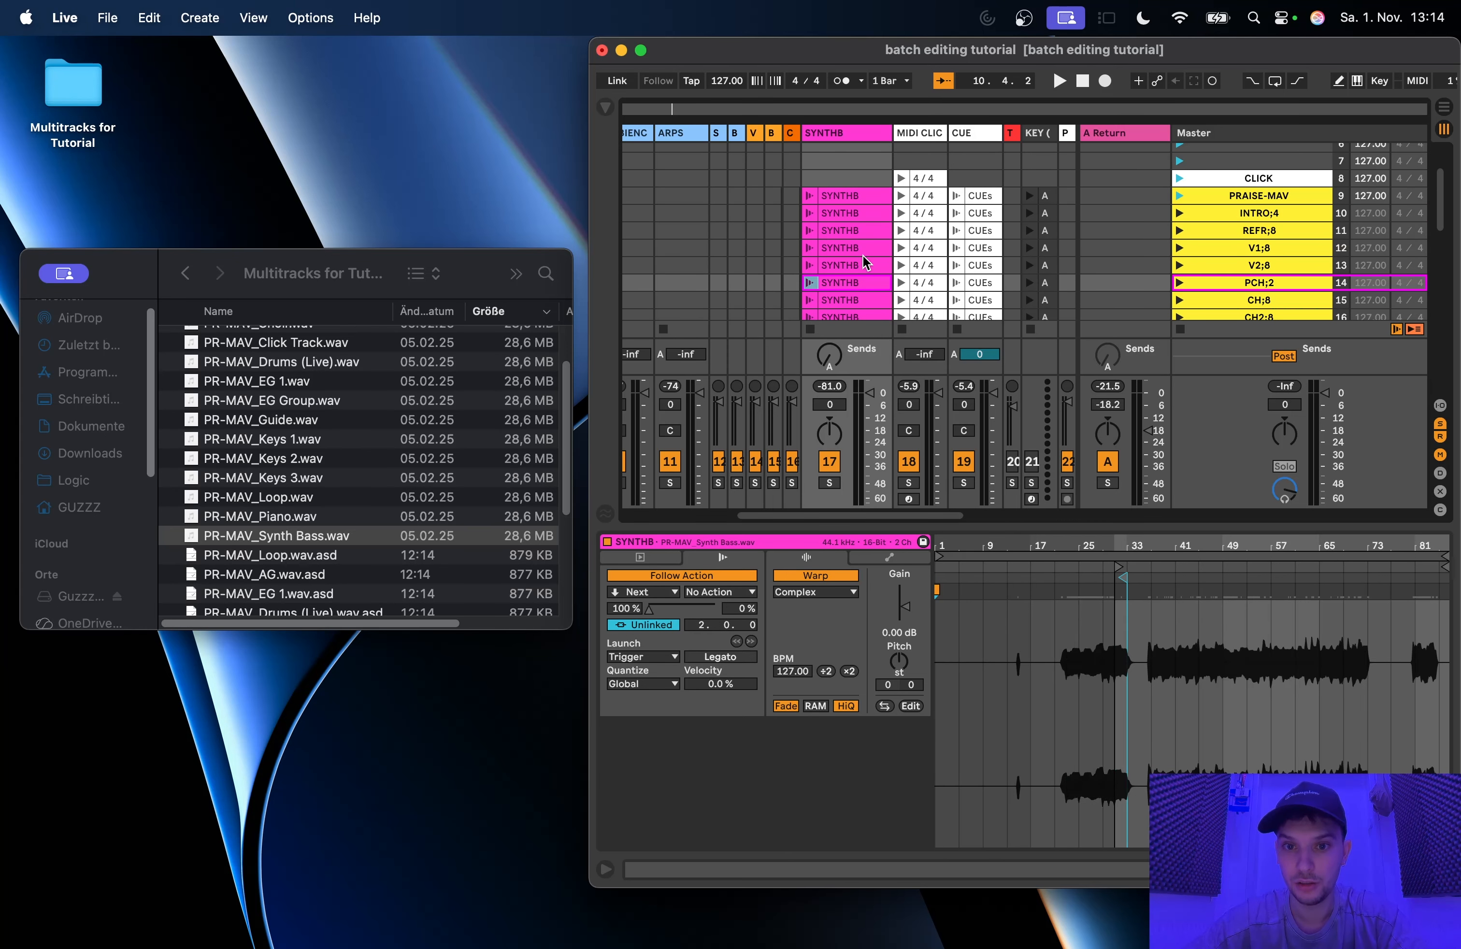
pyautogui.press('Up')
pyautogui.press('Up')
pyautogui.press('Down')
pyautogui.press('Down')
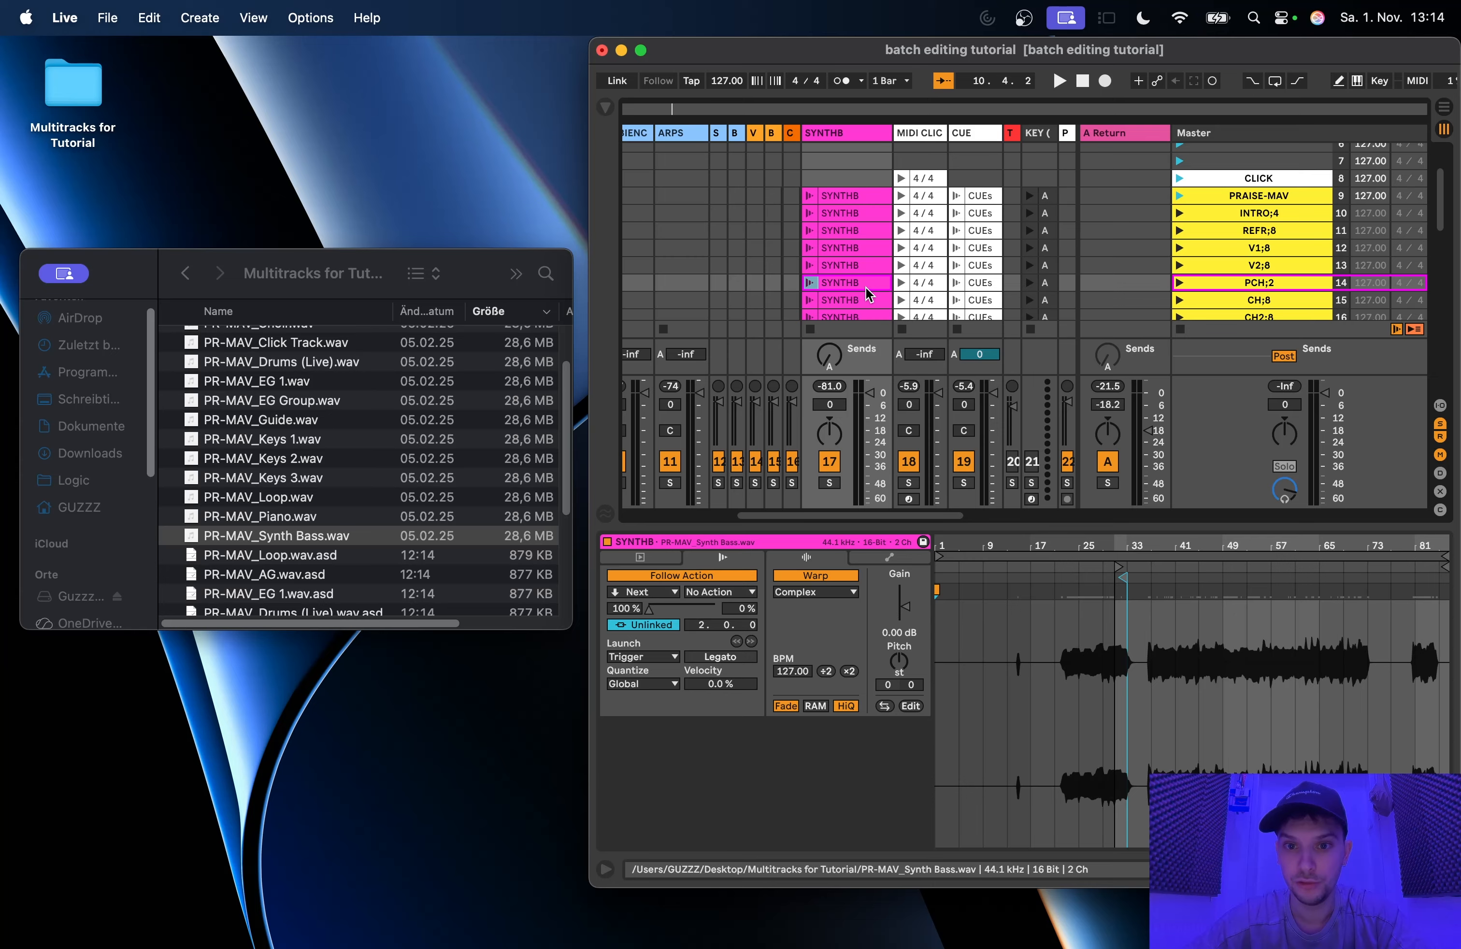
pyautogui.press('Up')
pyautogui.press('Up')
pyautogui.press('Down')
pyautogui.press('Down')
pyautogui.press('Down')
pyautogui.press('Down')
pyautogui.press('Up')
pyautogui.press('Up')
pyautogui.press('Up')
pyautogui.press('Up')
pyautogui.press('Up')
pyautogui.press('Up')
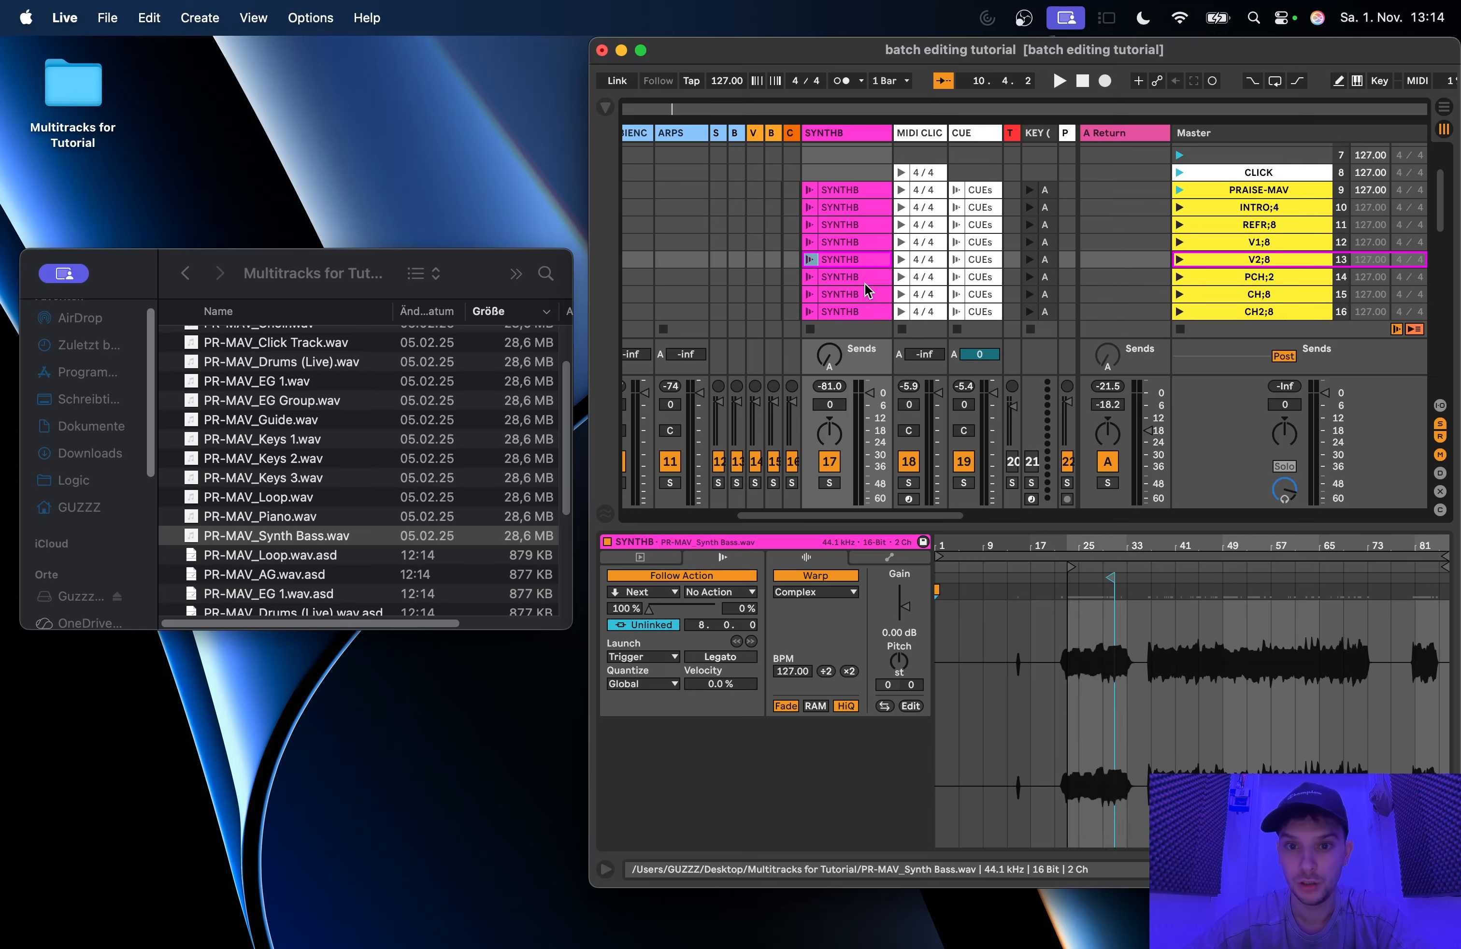
pyautogui.press('Down')
pyautogui.press('Down')
pyautogui.press('Down')
pyautogui.press('Down')
pyautogui.press('Up')
pyautogui.press('Up')
pyautogui.press('Up')
pyautogui.press('Up')
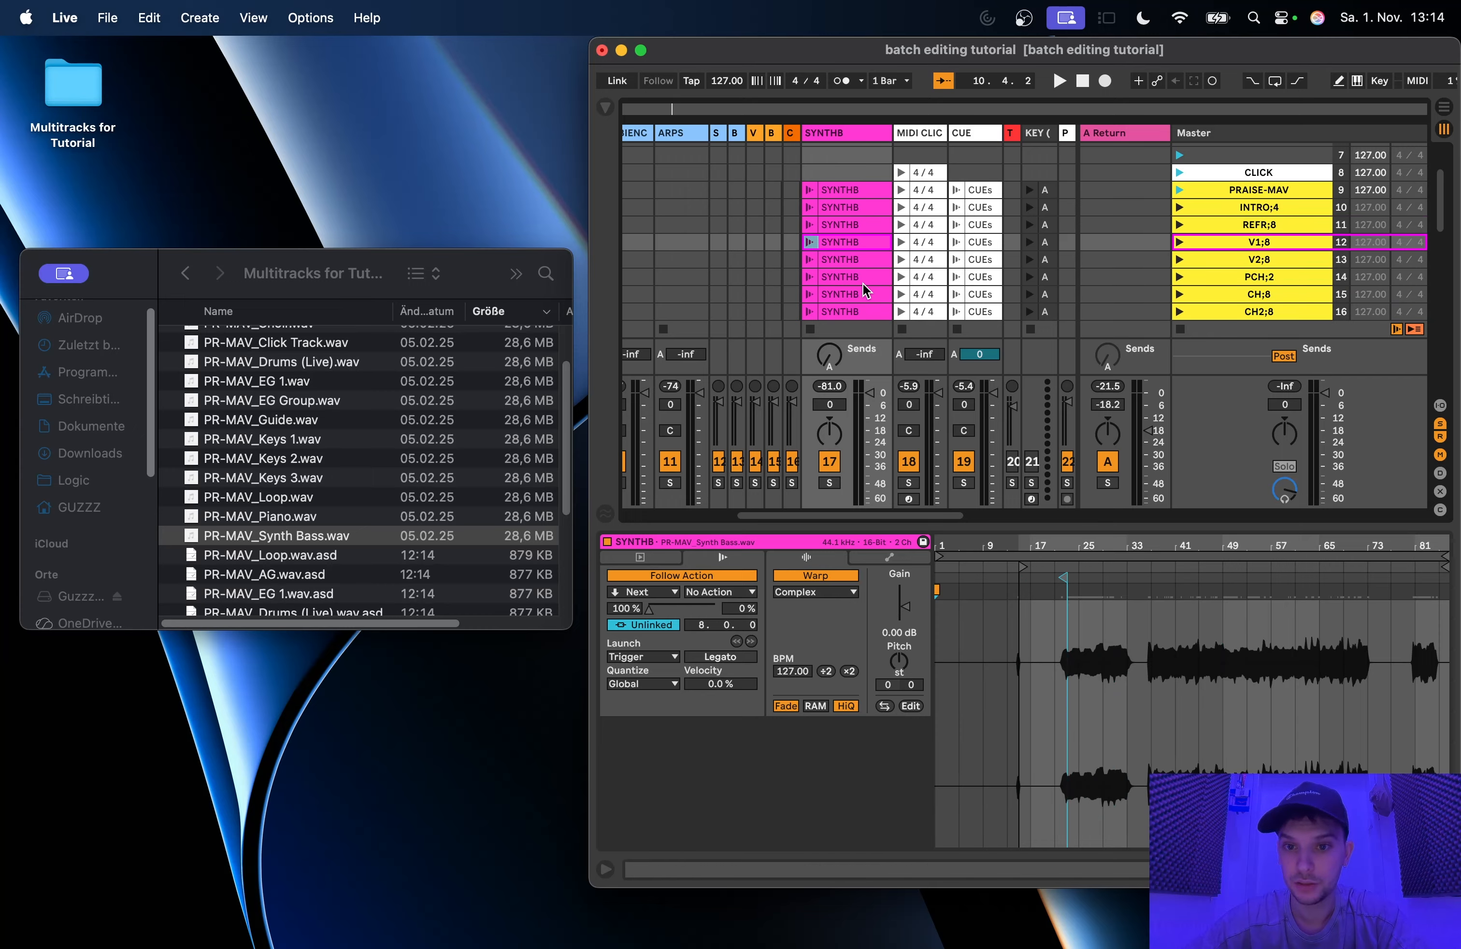
pyautogui.press('Down')
pyautogui.press('Down')
pyautogui.press('Down')
pyautogui.press('Down')
pyautogui.press('Down')
pyautogui.press('Down')
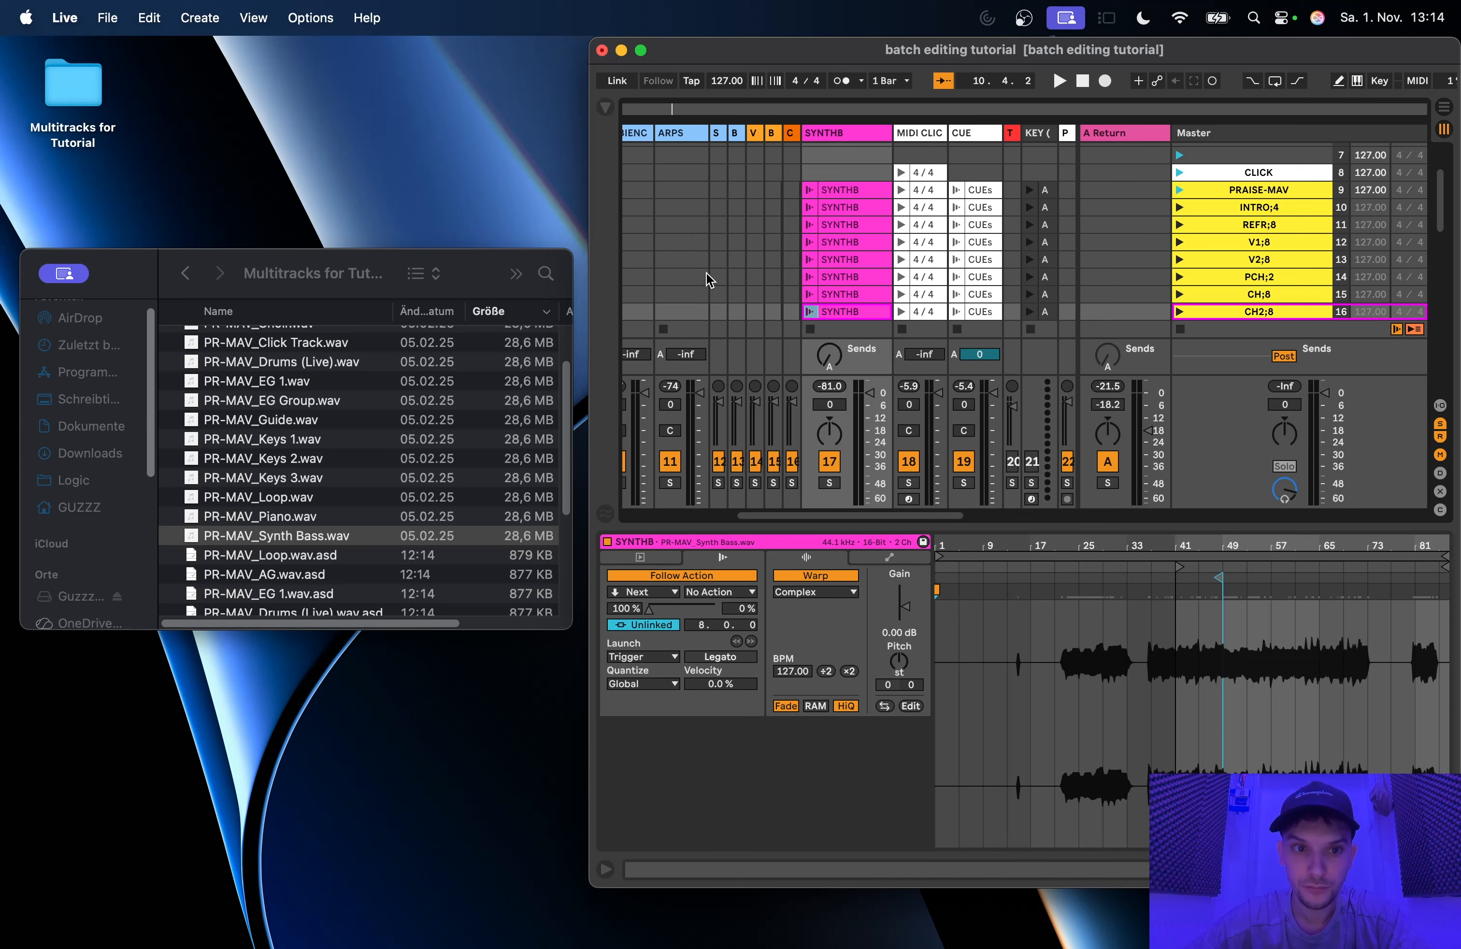
# Step: Switch to Finder and try to place PR-MAV_Synth Bass.wav onto the CH2;8 scene's SYNTHB clip
pyautogui.click(482, 266)
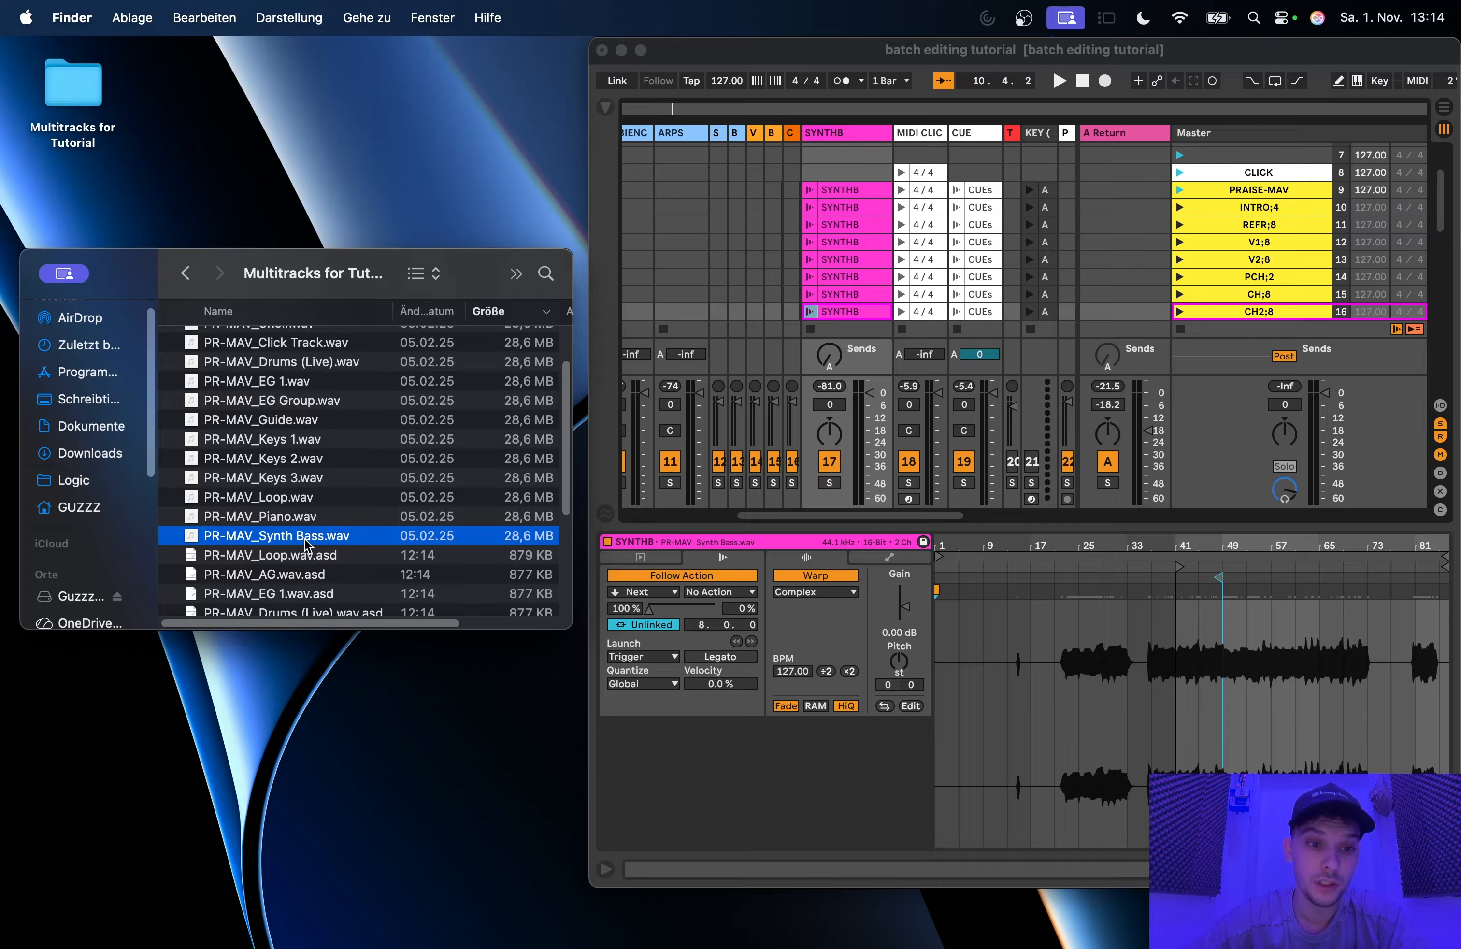
pyautogui.press('Up')
pyautogui.press('Down')
pyautogui.press('Down')
pyautogui.press('Up')
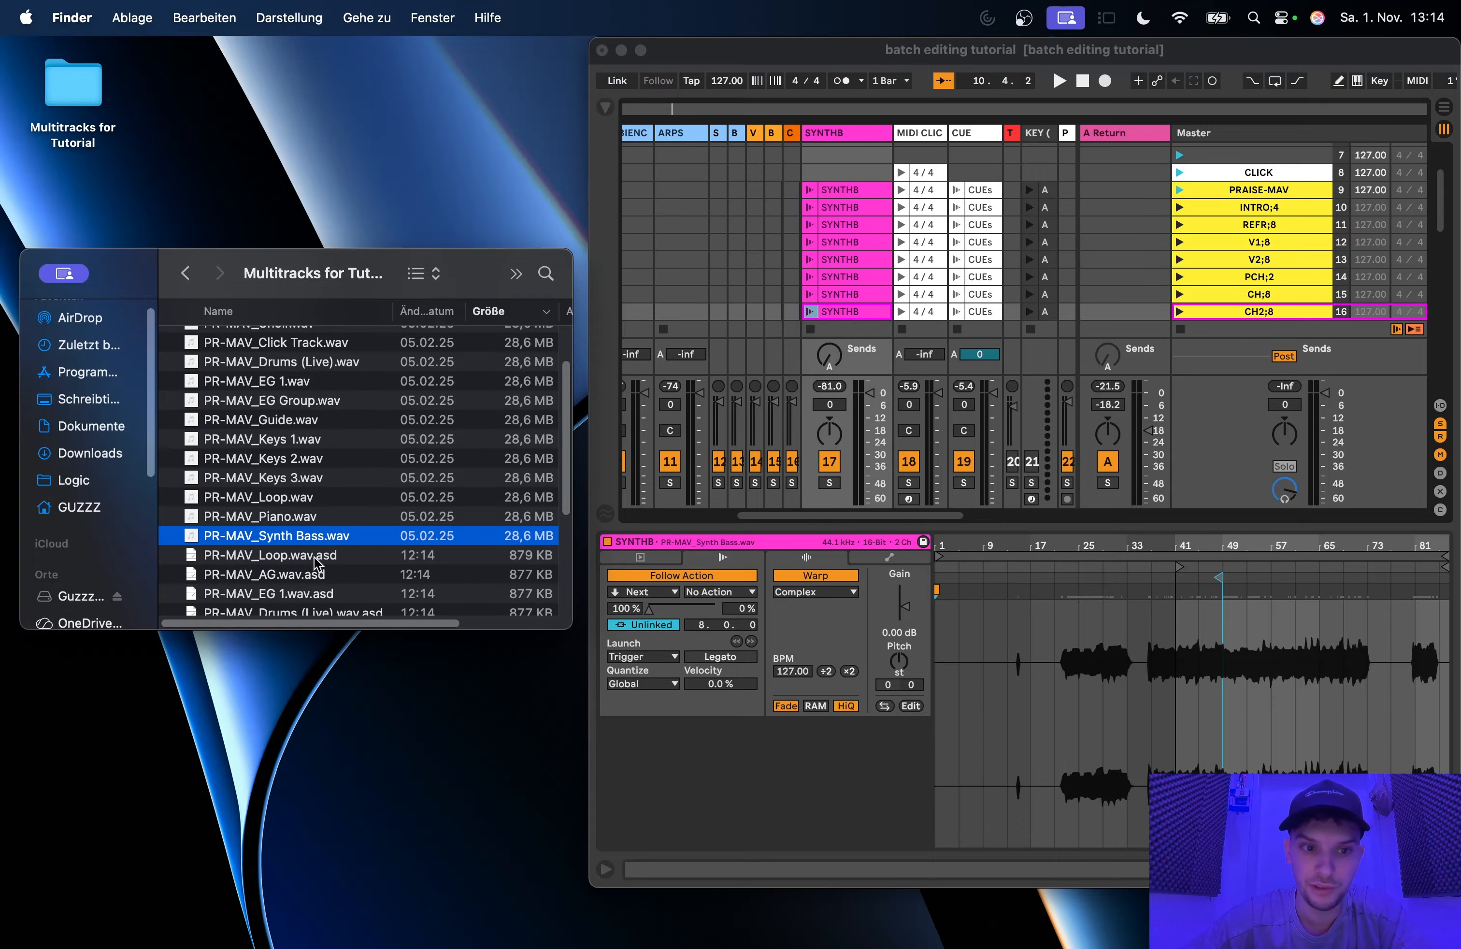
pyautogui.moveTo(426, 524); pyautogui.dragTo(838, 308)
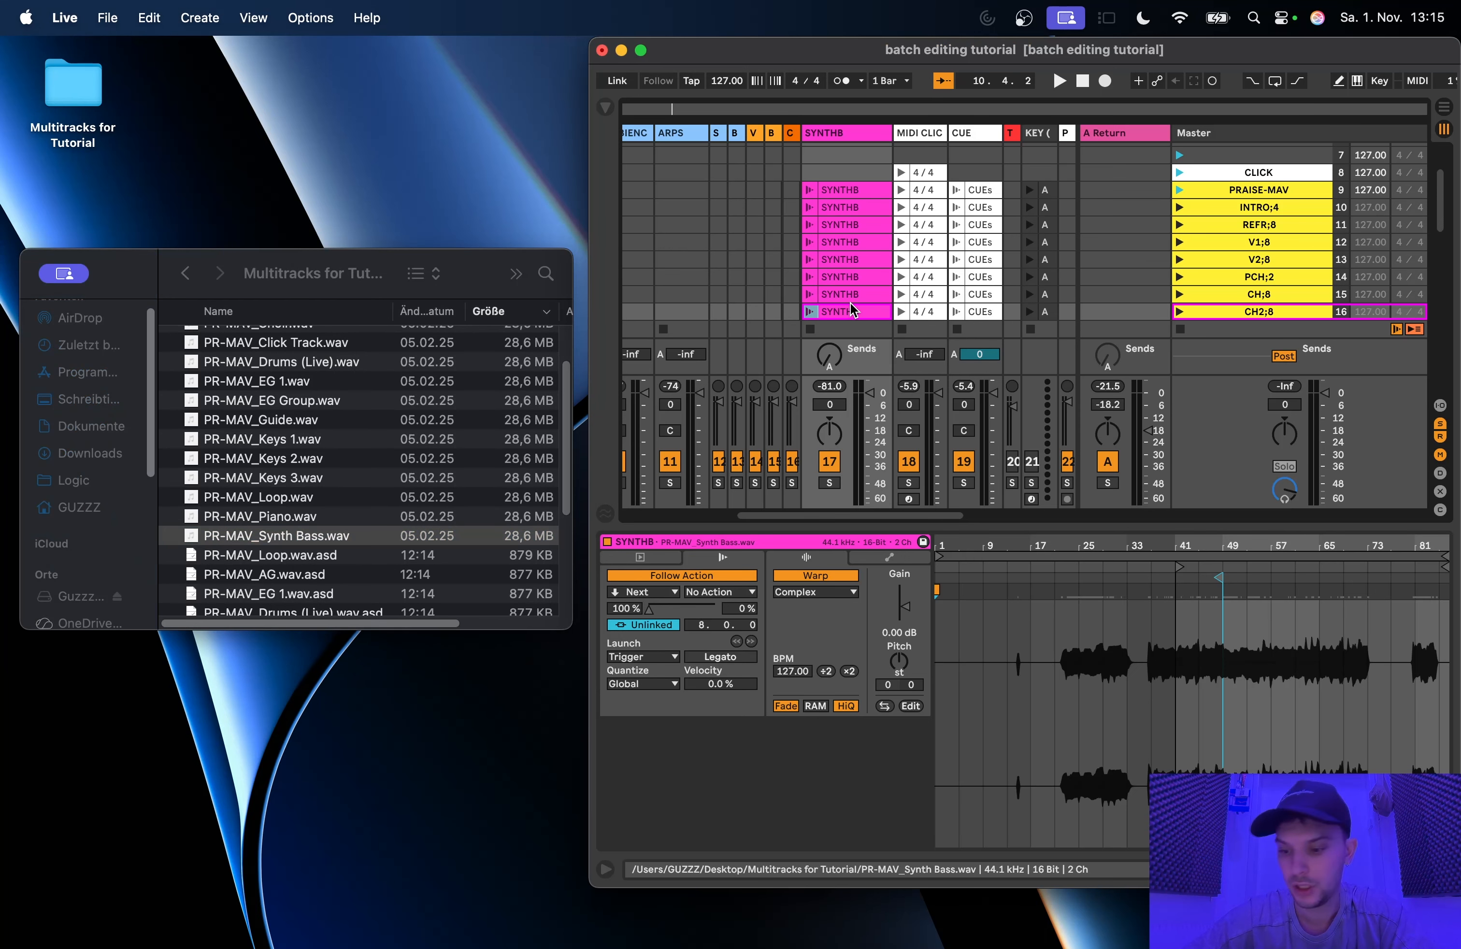
# Step: Review the remaining SYNTHB clips through REFR OUTRO;4 and recheck the settings of the PRAISE-MAV clip
pyautogui.press('Down')
pyautogui.press('Down')
pyautogui.press('Down')
pyautogui.press('Down')
pyautogui.press('Down')
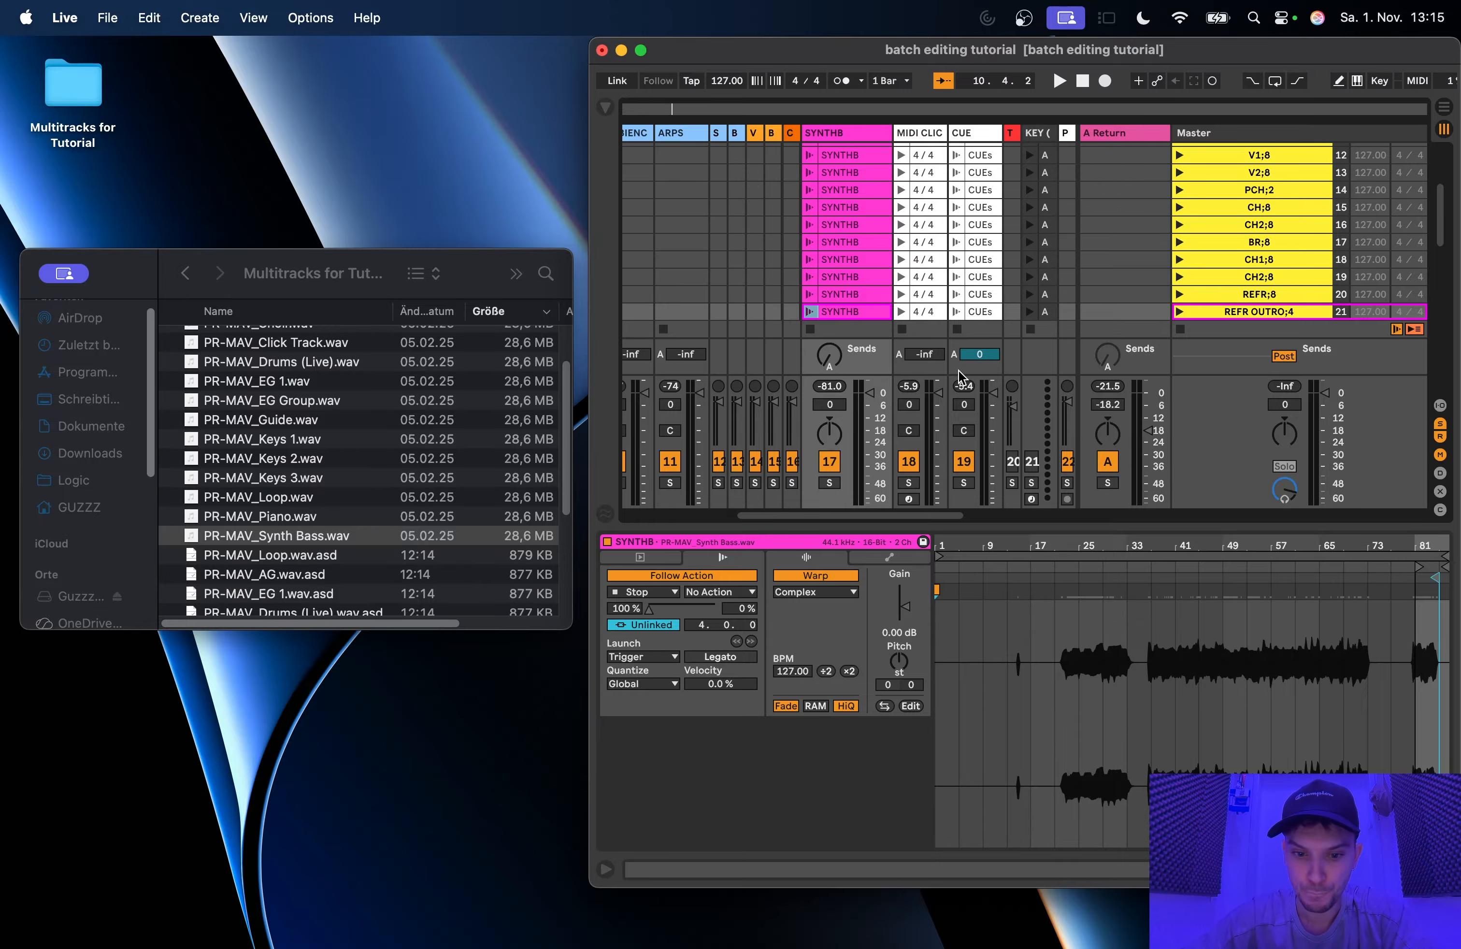
pyautogui.scroll(-3, 869, 265)
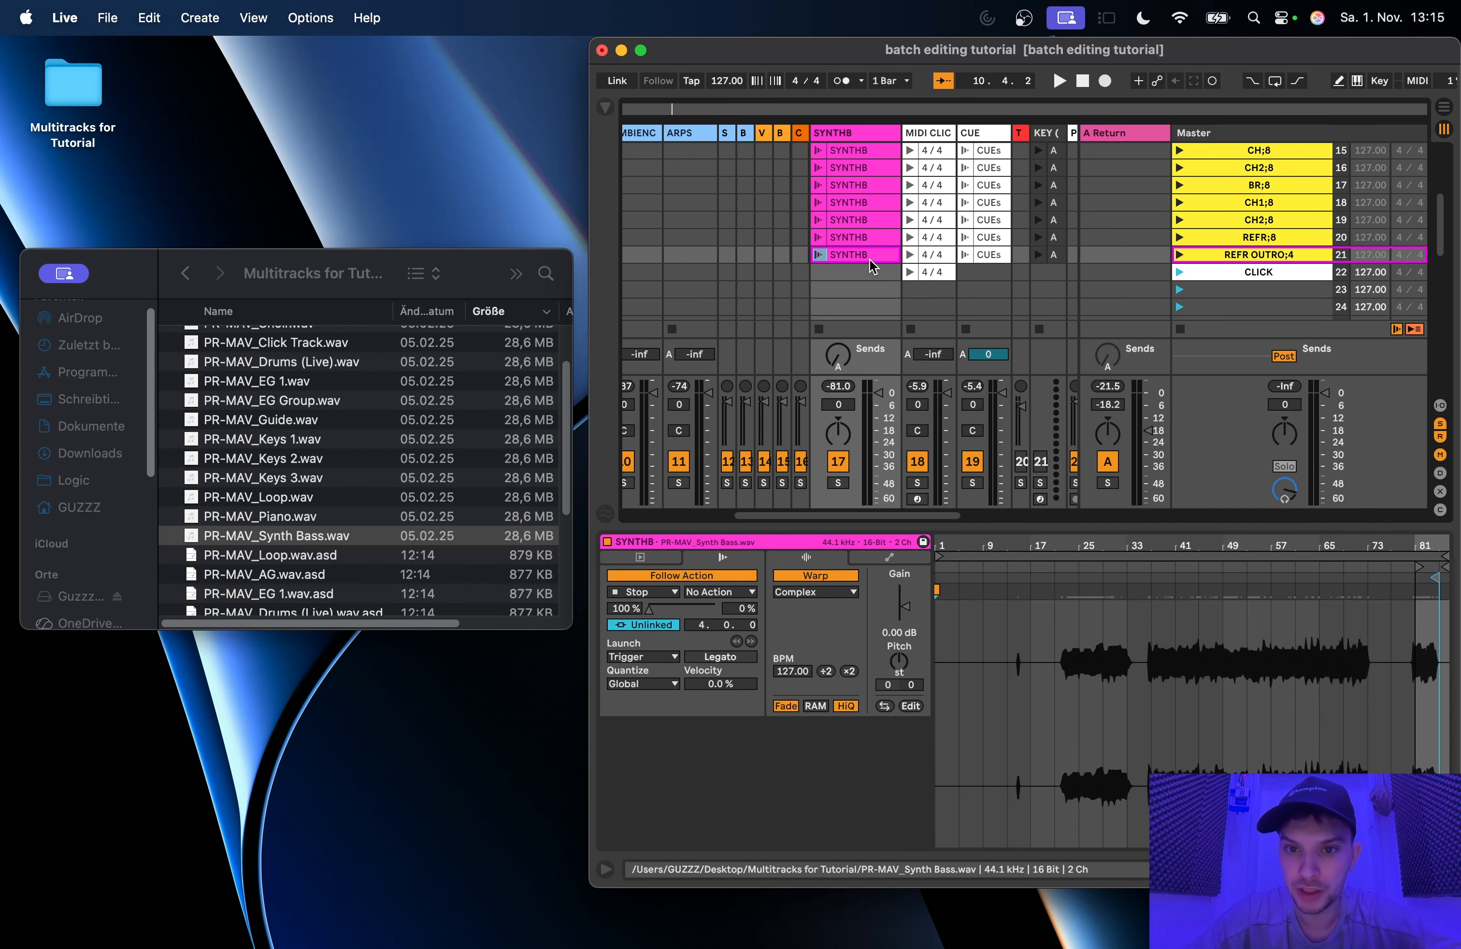
pyautogui.scroll(10, 889, 210)
pyautogui.hscroll(-2, 889, 210)
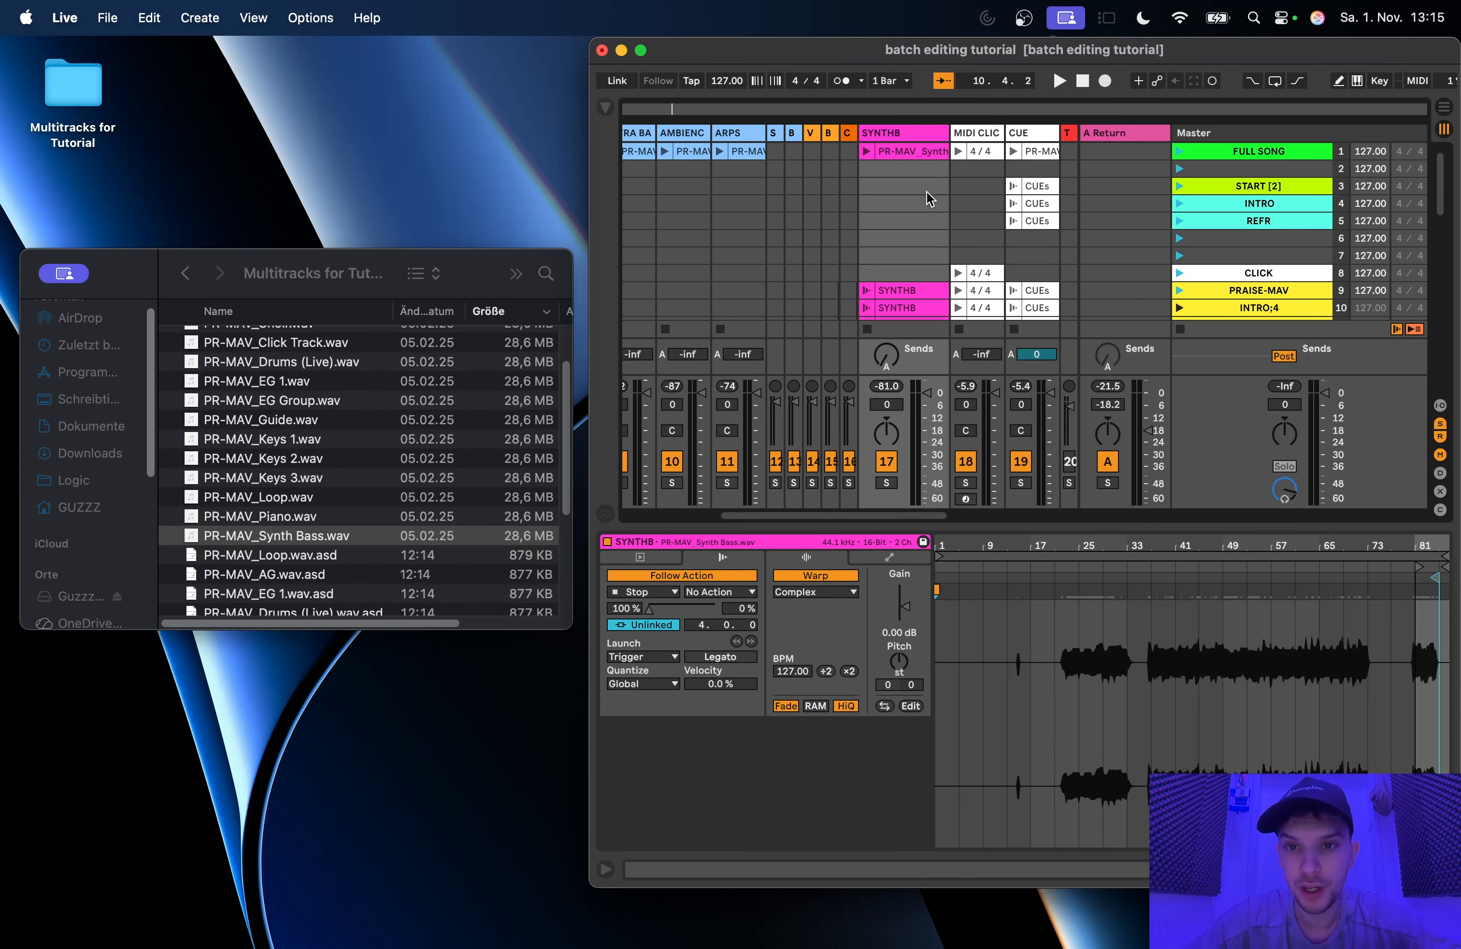
pyautogui.click(905, 288)
# Step: Inspect the FULL SONG scene's clips on the ARPS, AMBIENC, EXTRA BA and LEAD 2 tracks
pyautogui.hscroll(-2, 832, 203)
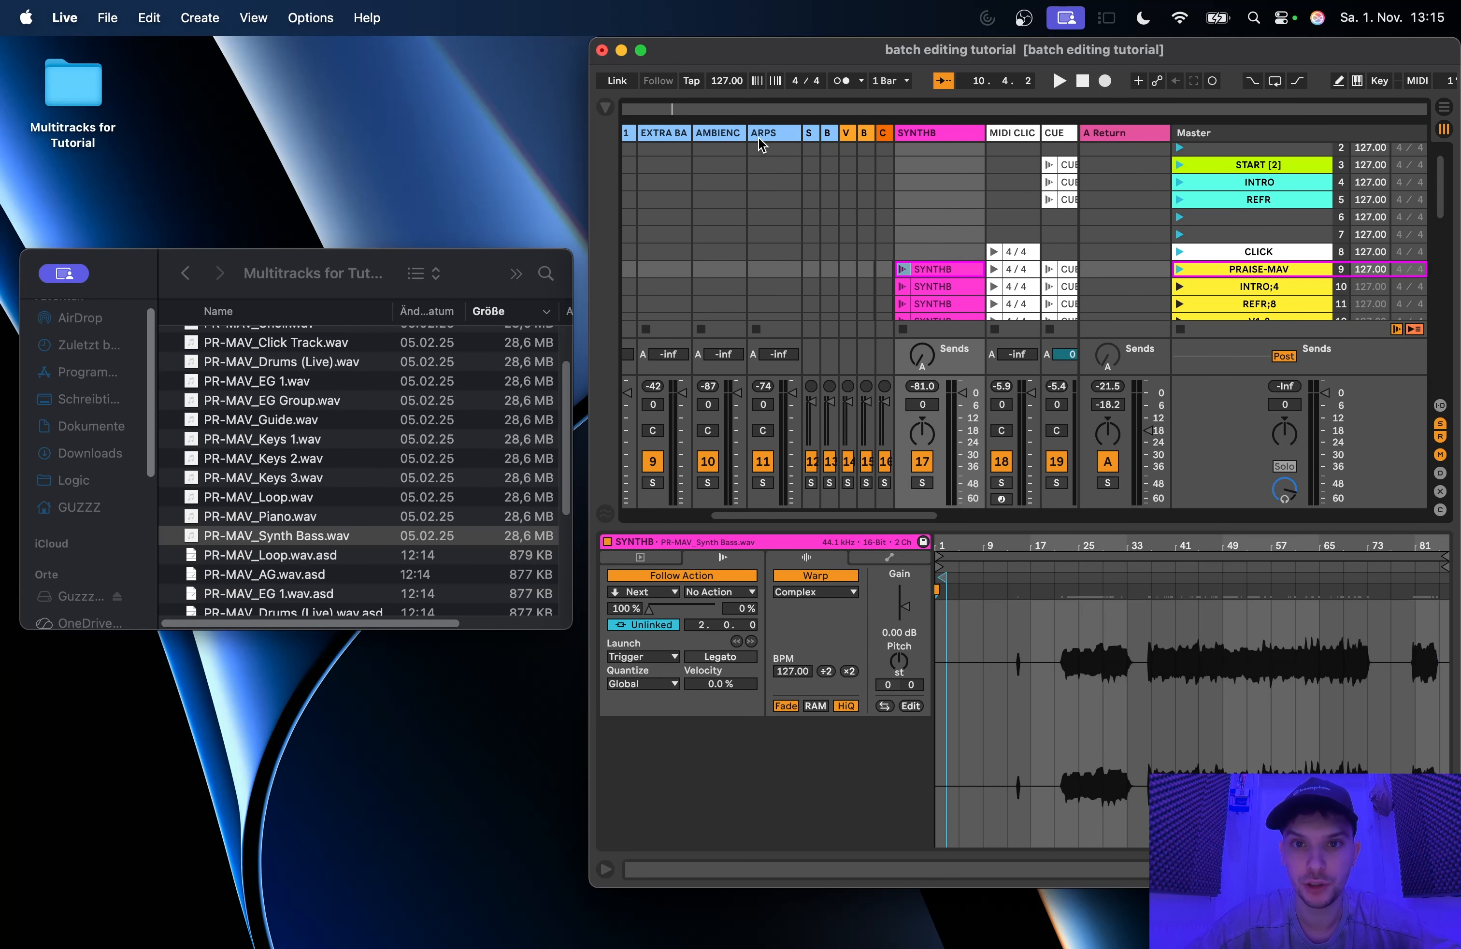
pyautogui.hscroll(-1, 754, 158)
pyautogui.hscroll(-2, 748, 142)
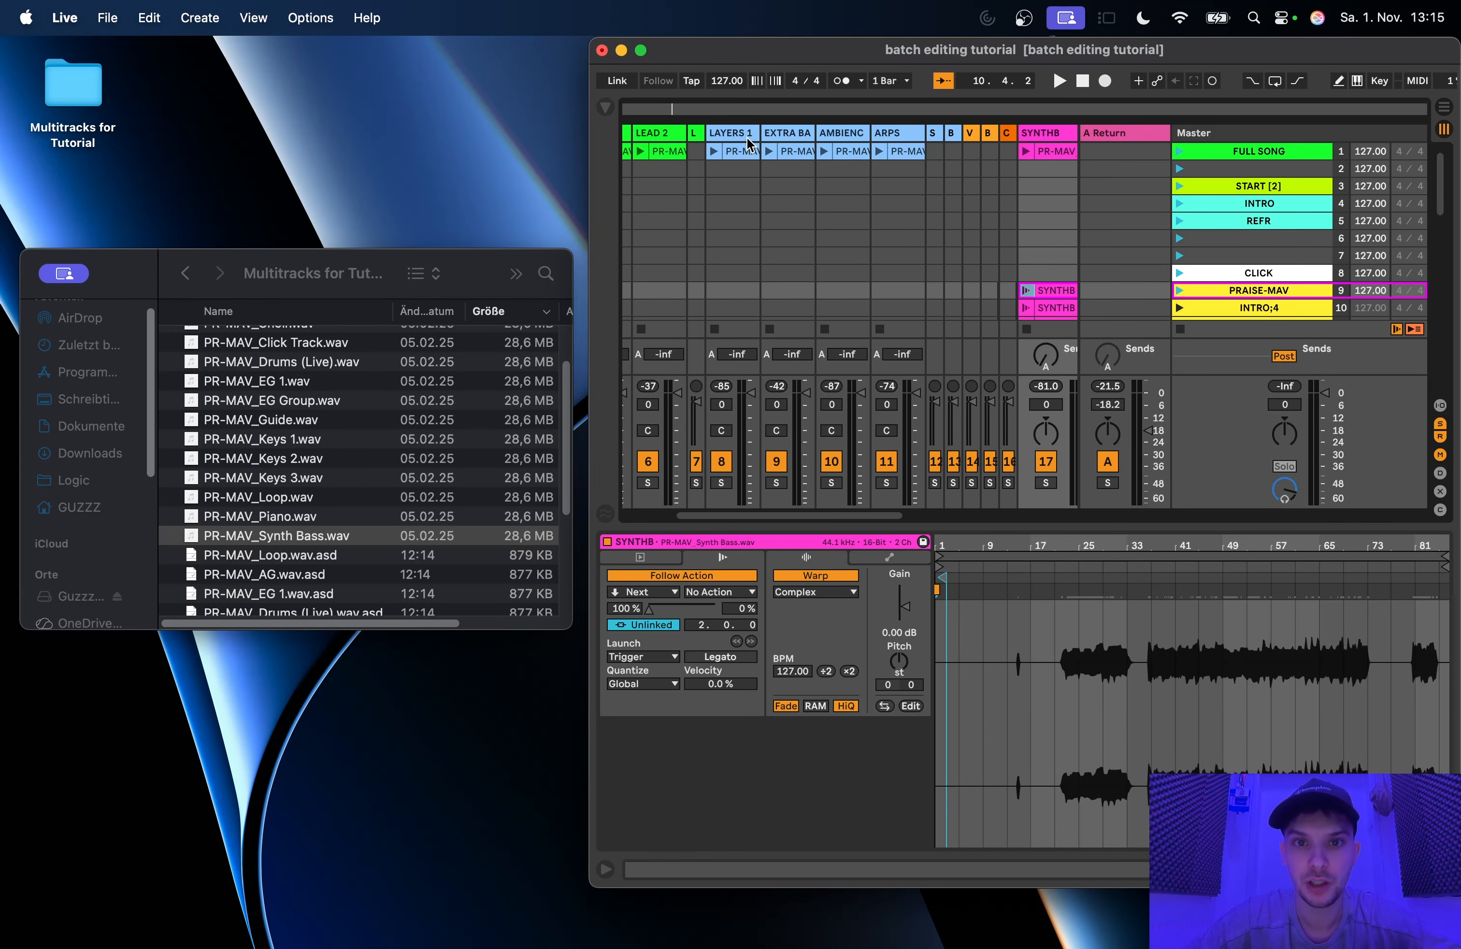
pyautogui.click(896, 150)
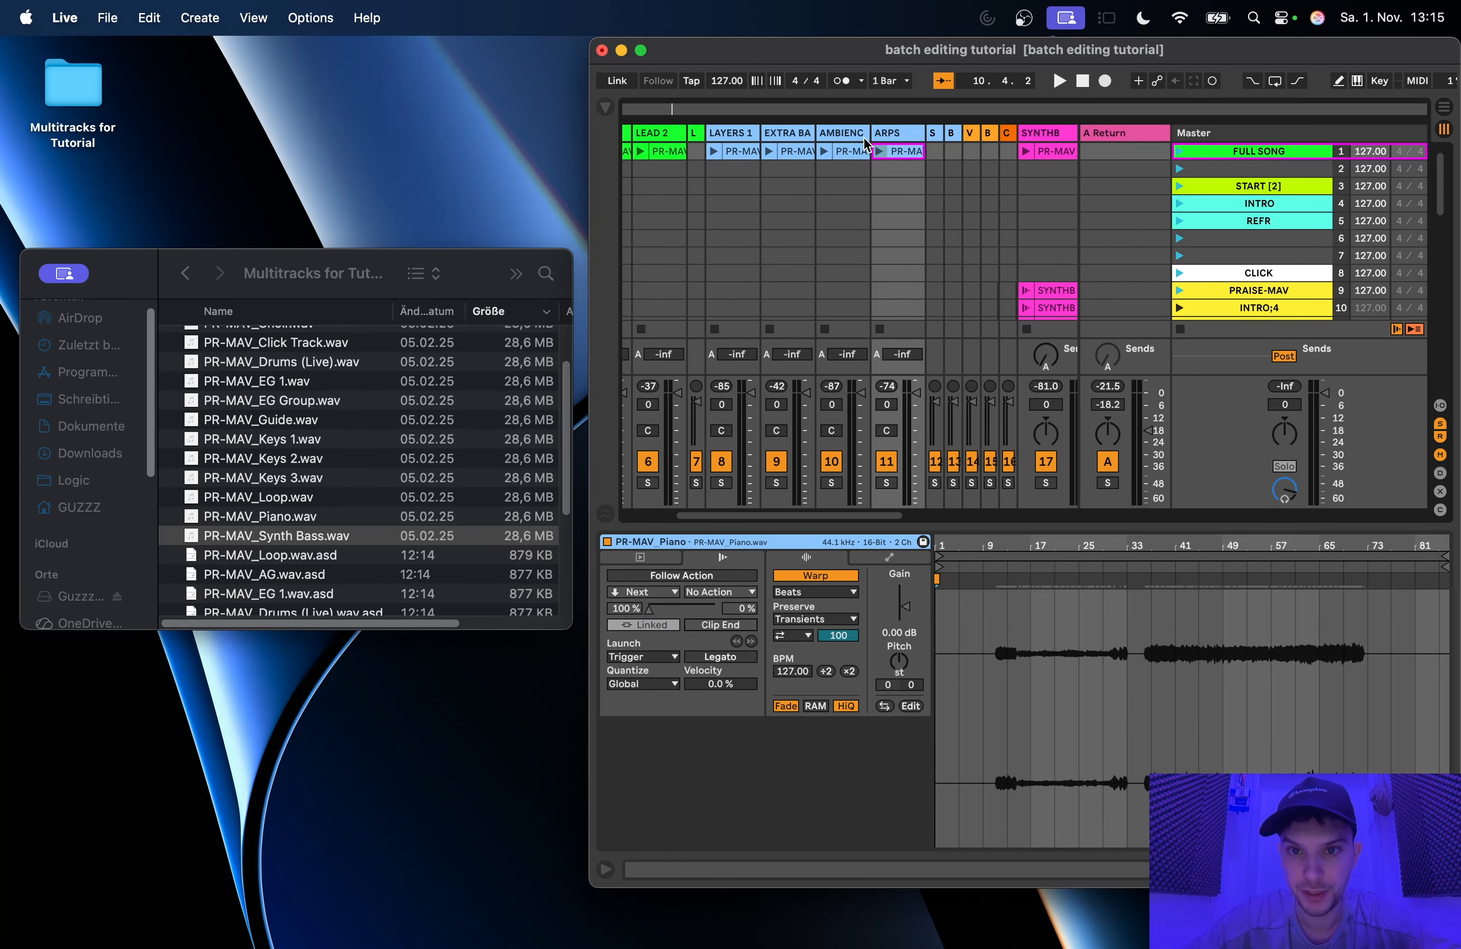
pyautogui.click(856, 150)
pyautogui.click(788, 152)
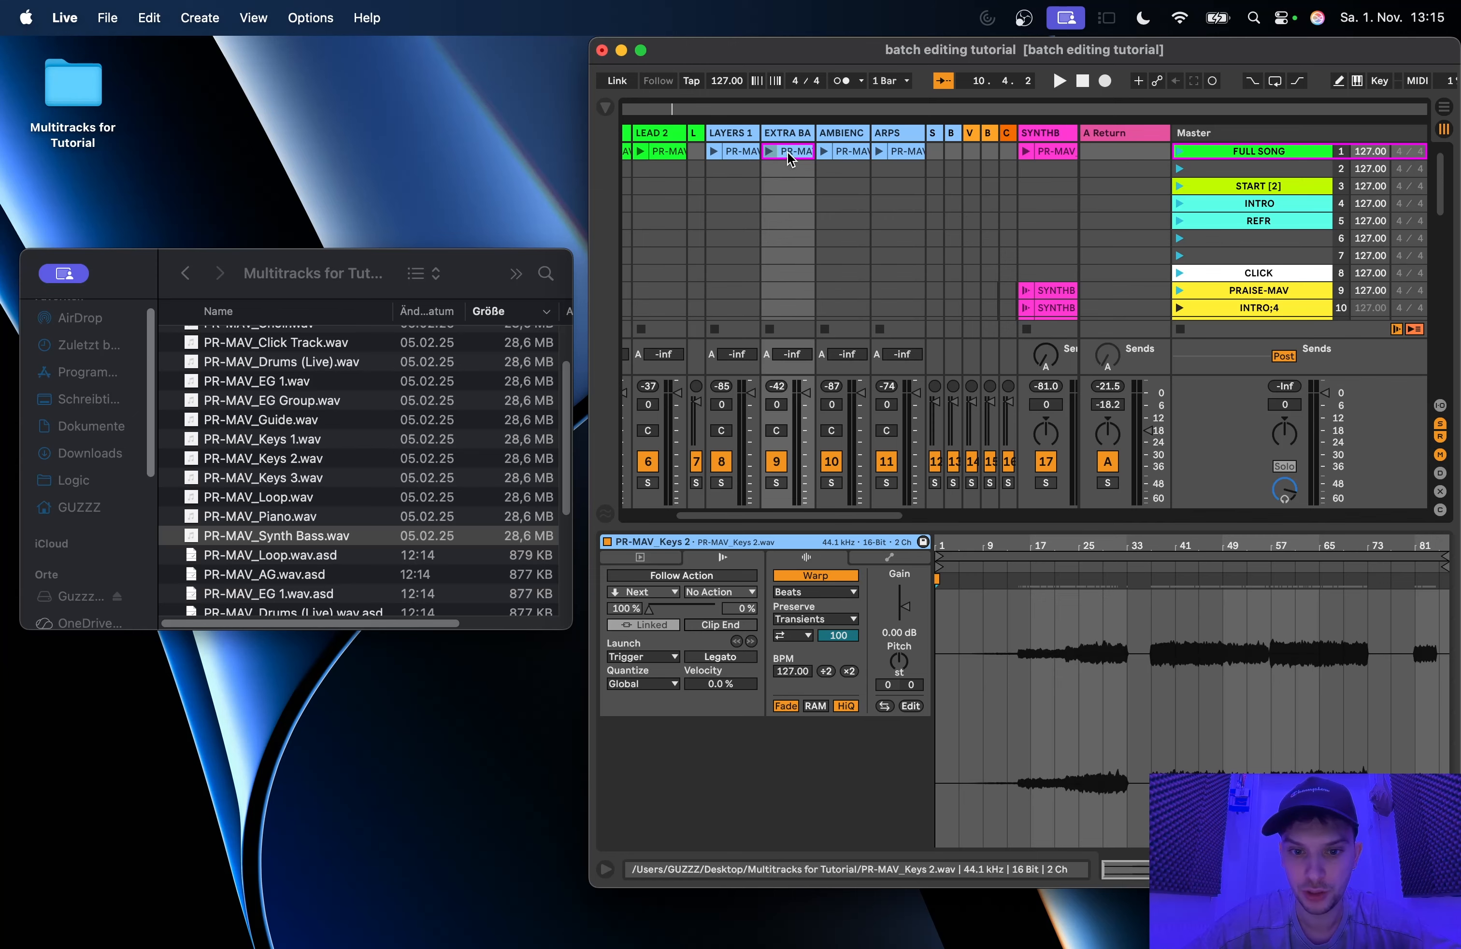
pyautogui.click(668, 152)
# Step: Look over the SYNTHB scene clips and enlarge the Live window to fill the screen
pyautogui.scroll(-6, 1010, 250)
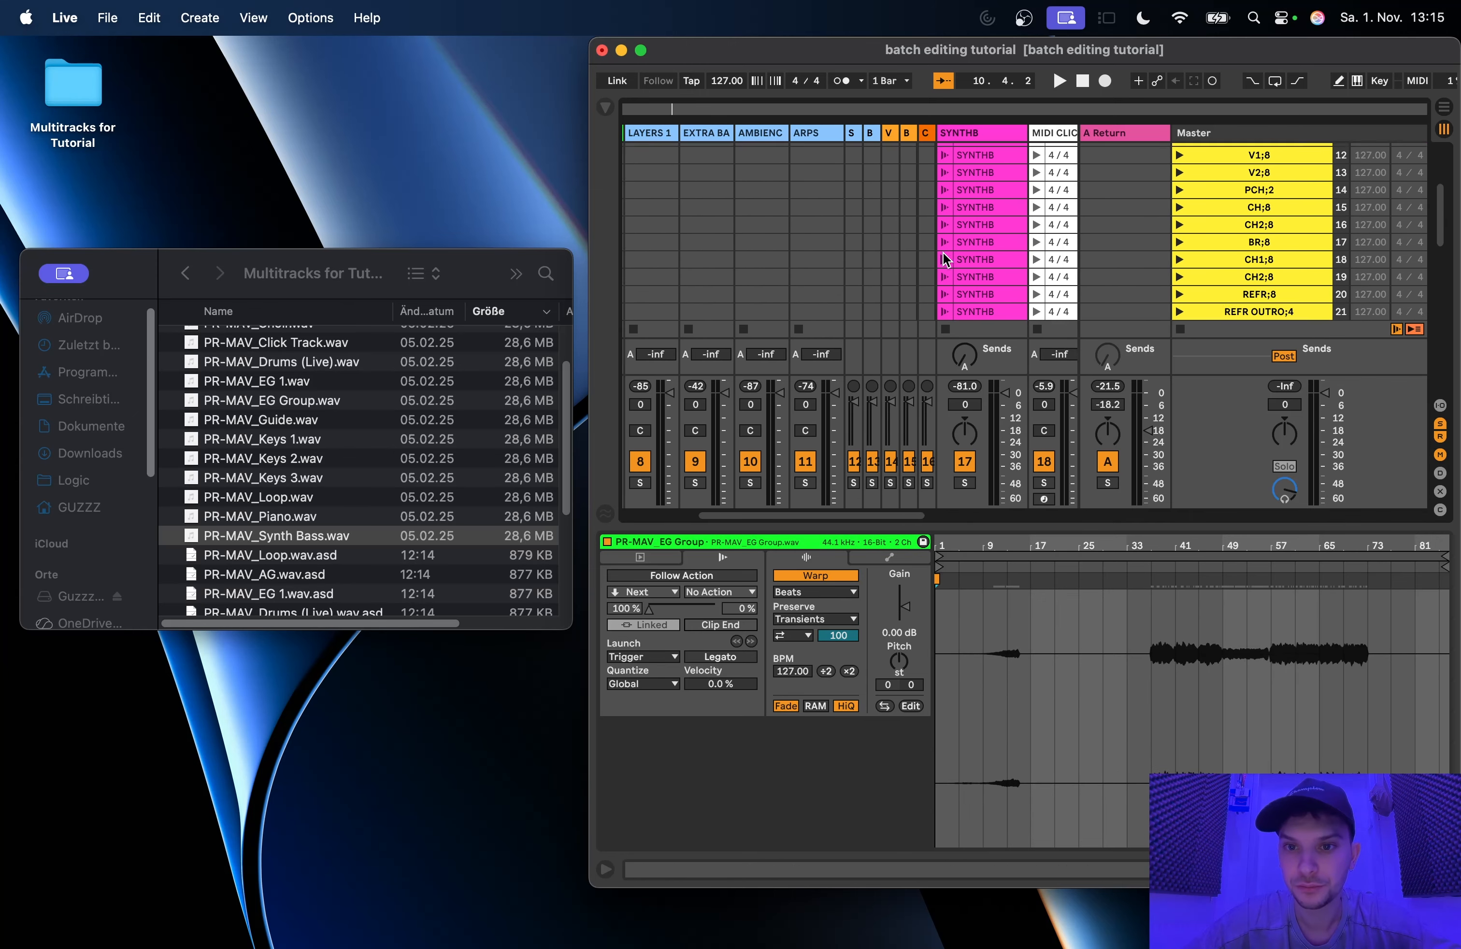
pyautogui.hscroll(3, 961, 234)
pyautogui.scroll(5, 888, 179)
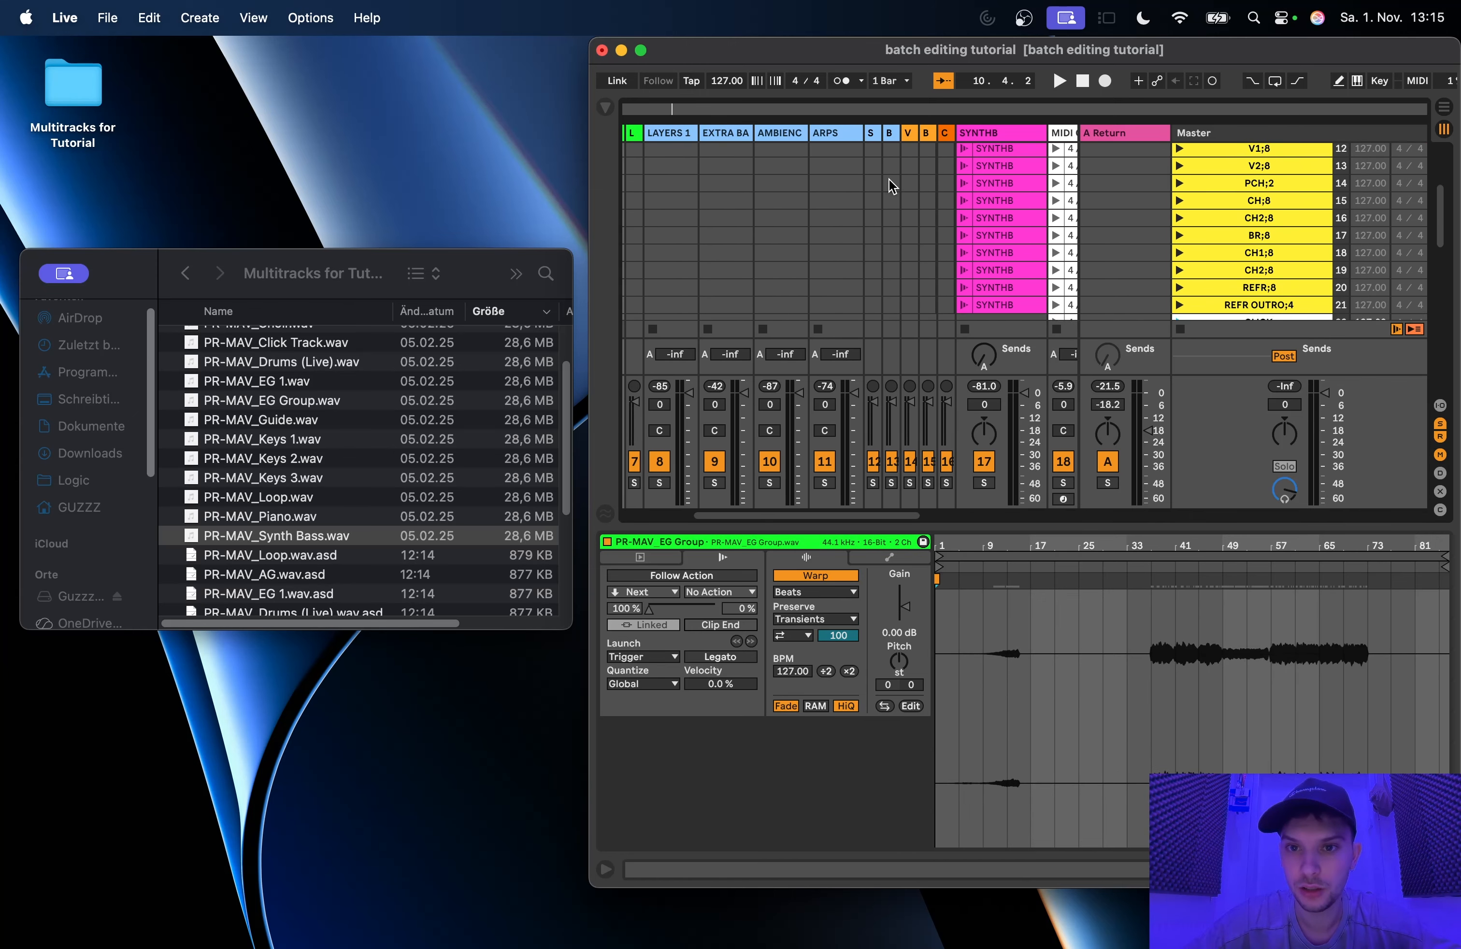
pyautogui.hscroll(3, 924, 197)
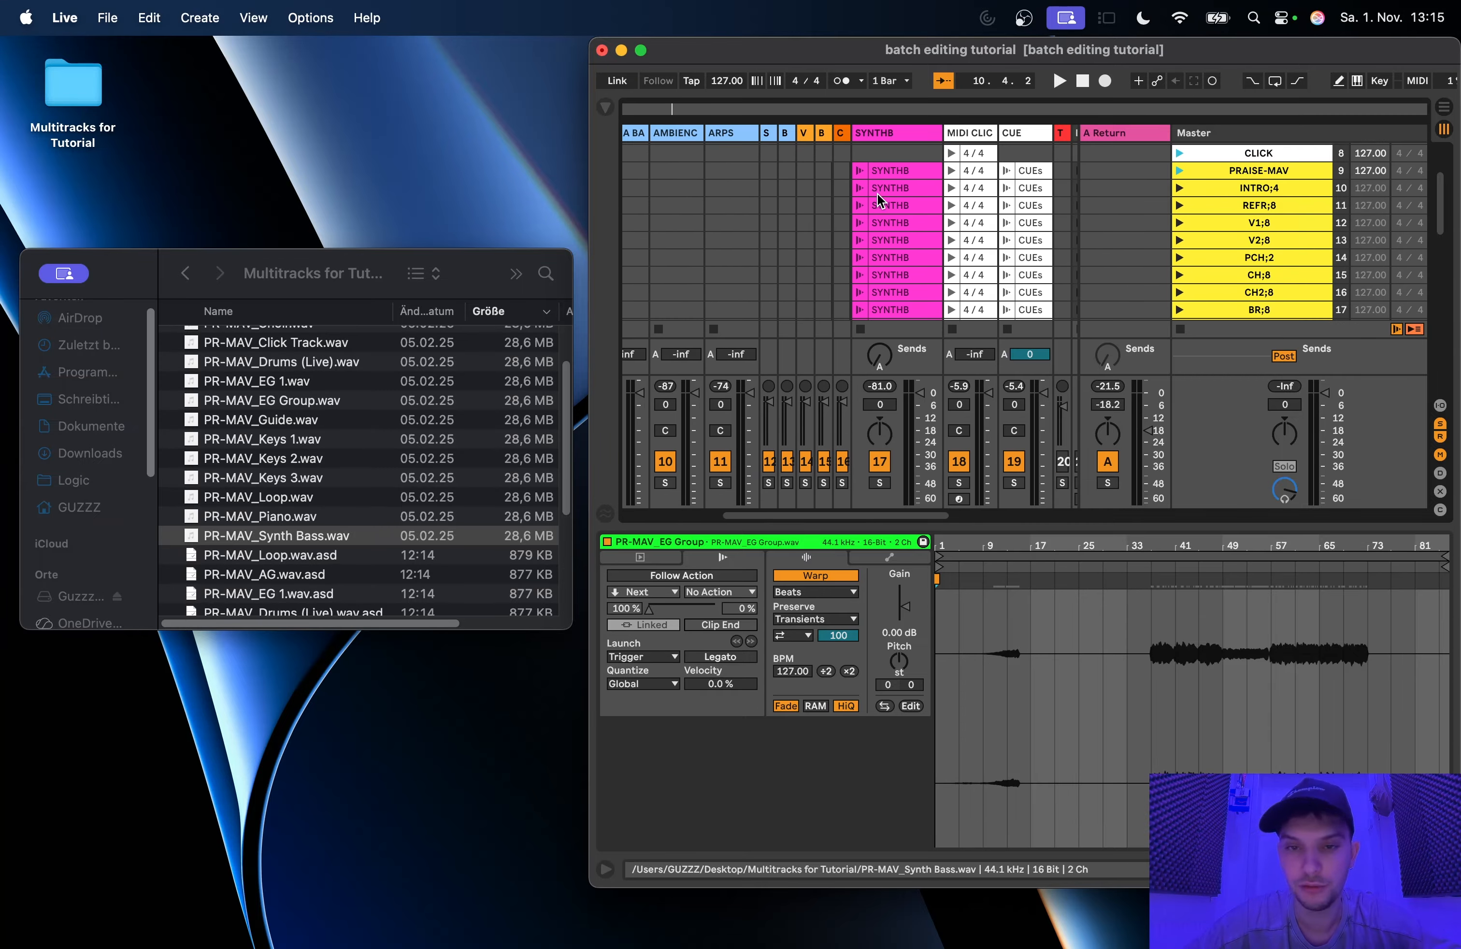
pyautogui.scroll(-1, 920, 163)
pyautogui.hscroll(1, 921, 164)
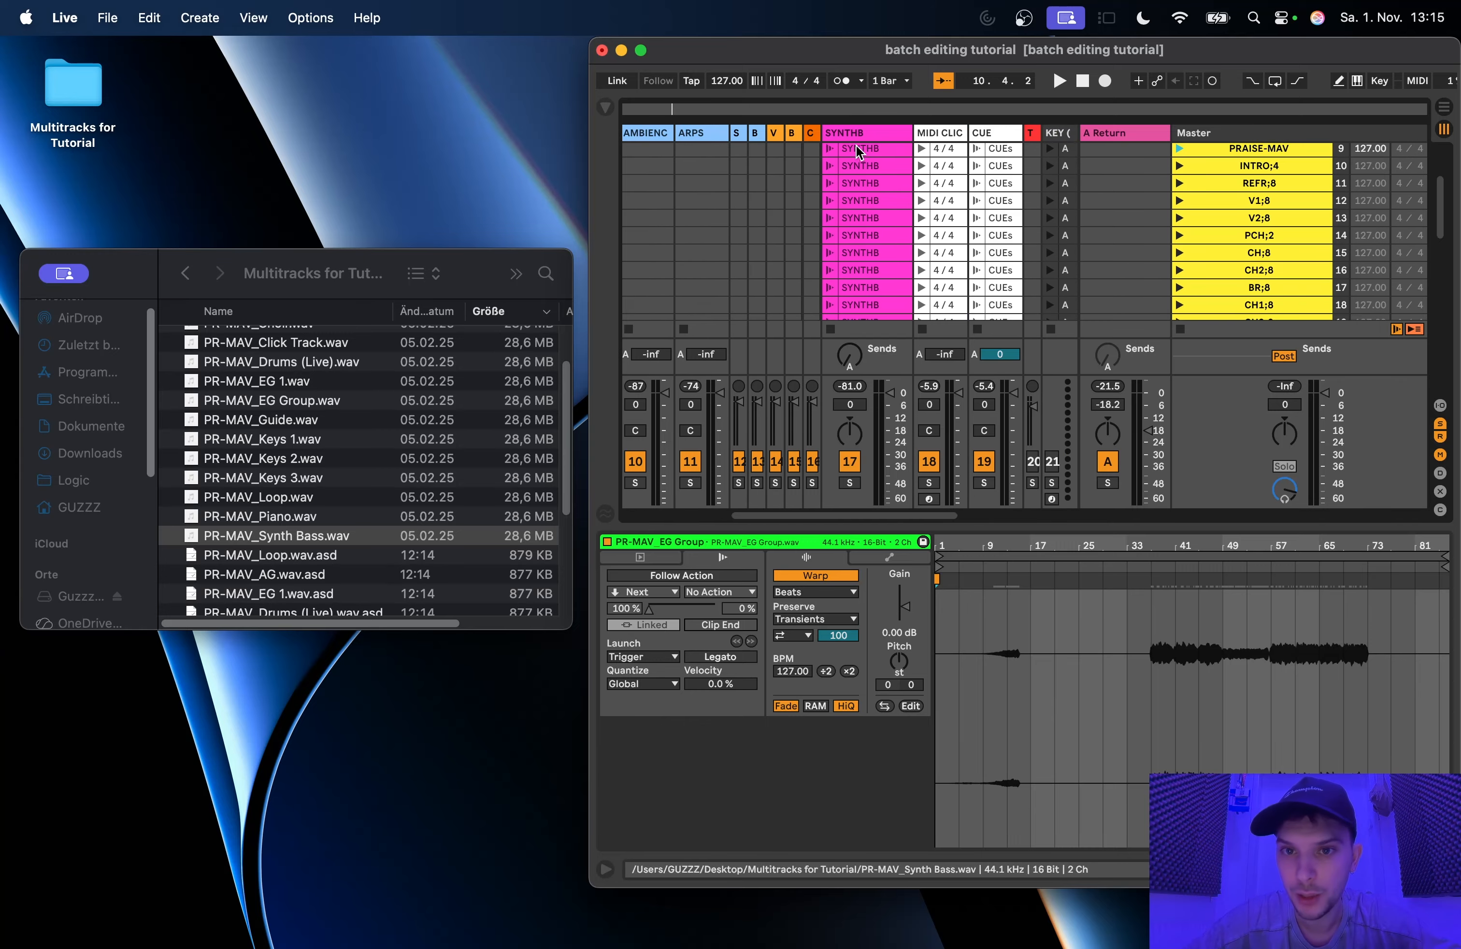
pyautogui.doubleClick(803, 52)
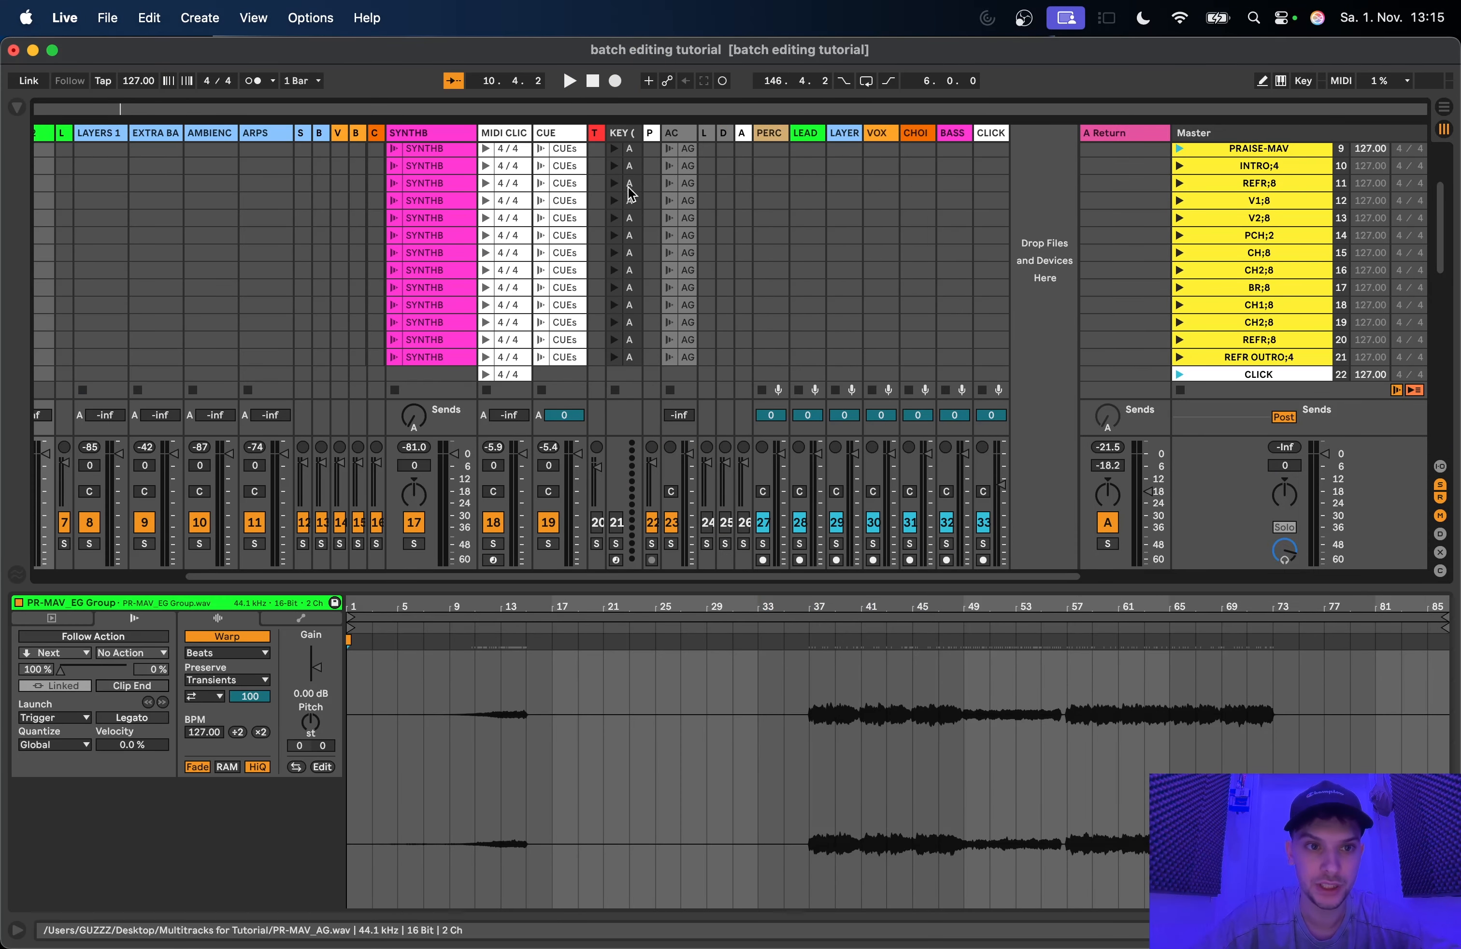
# Step: Examine the finished second set of scenes and the PIANO clip in its PRAISE-MAV scene on the ARPS track
pyautogui.scroll(5, 481, 284)
pyautogui.hscroll(-3, 481, 284)
pyautogui.scroll(-10, 511, 246)
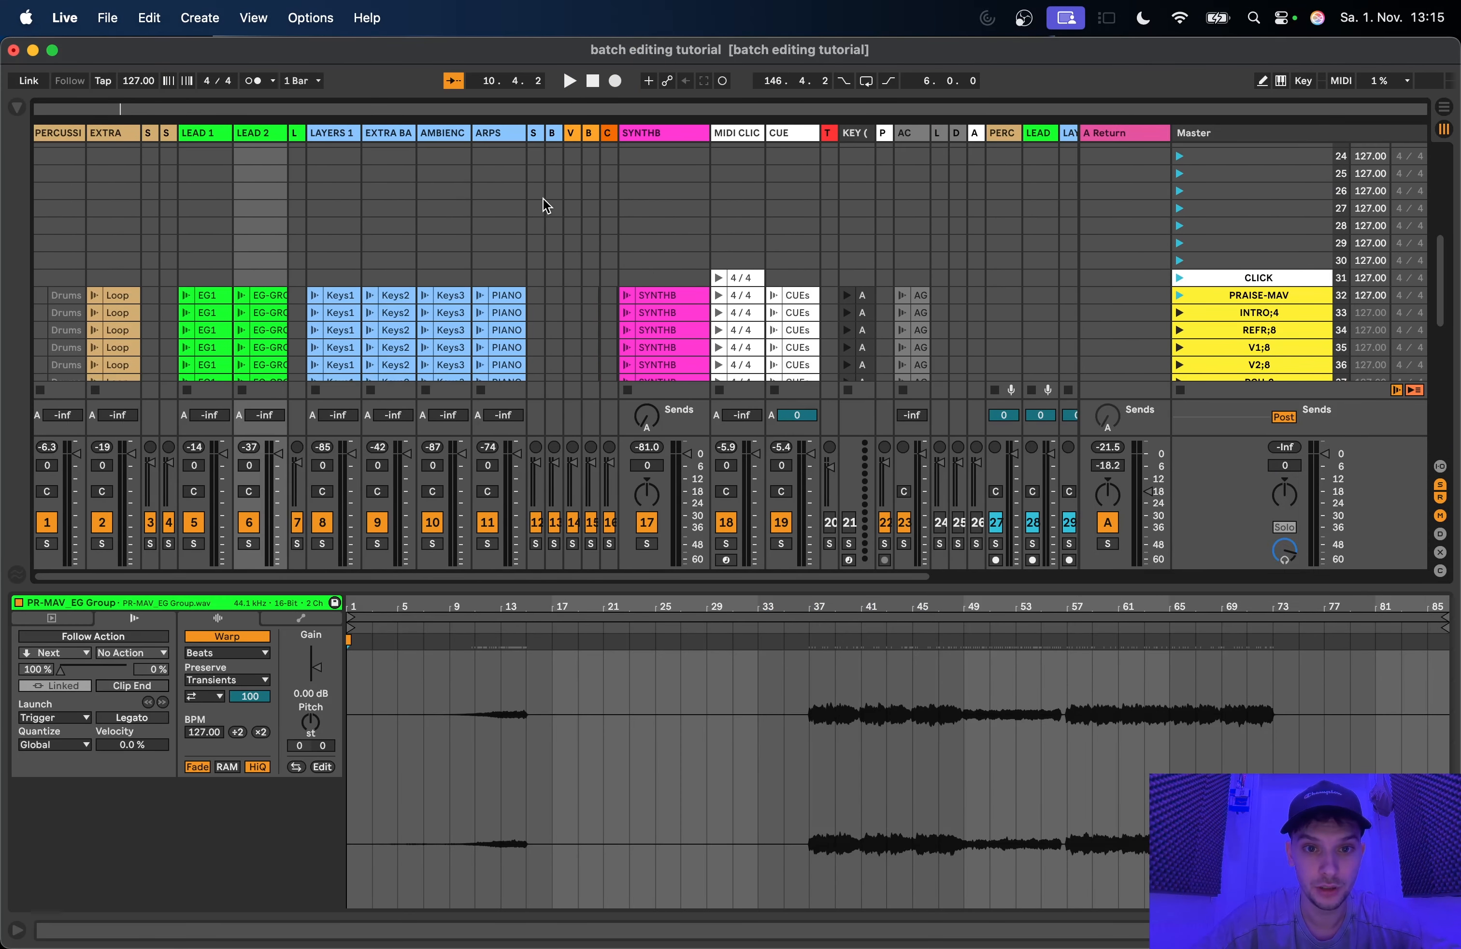
pyautogui.click(505, 246)
pyautogui.scroll(-4, 517, 245)
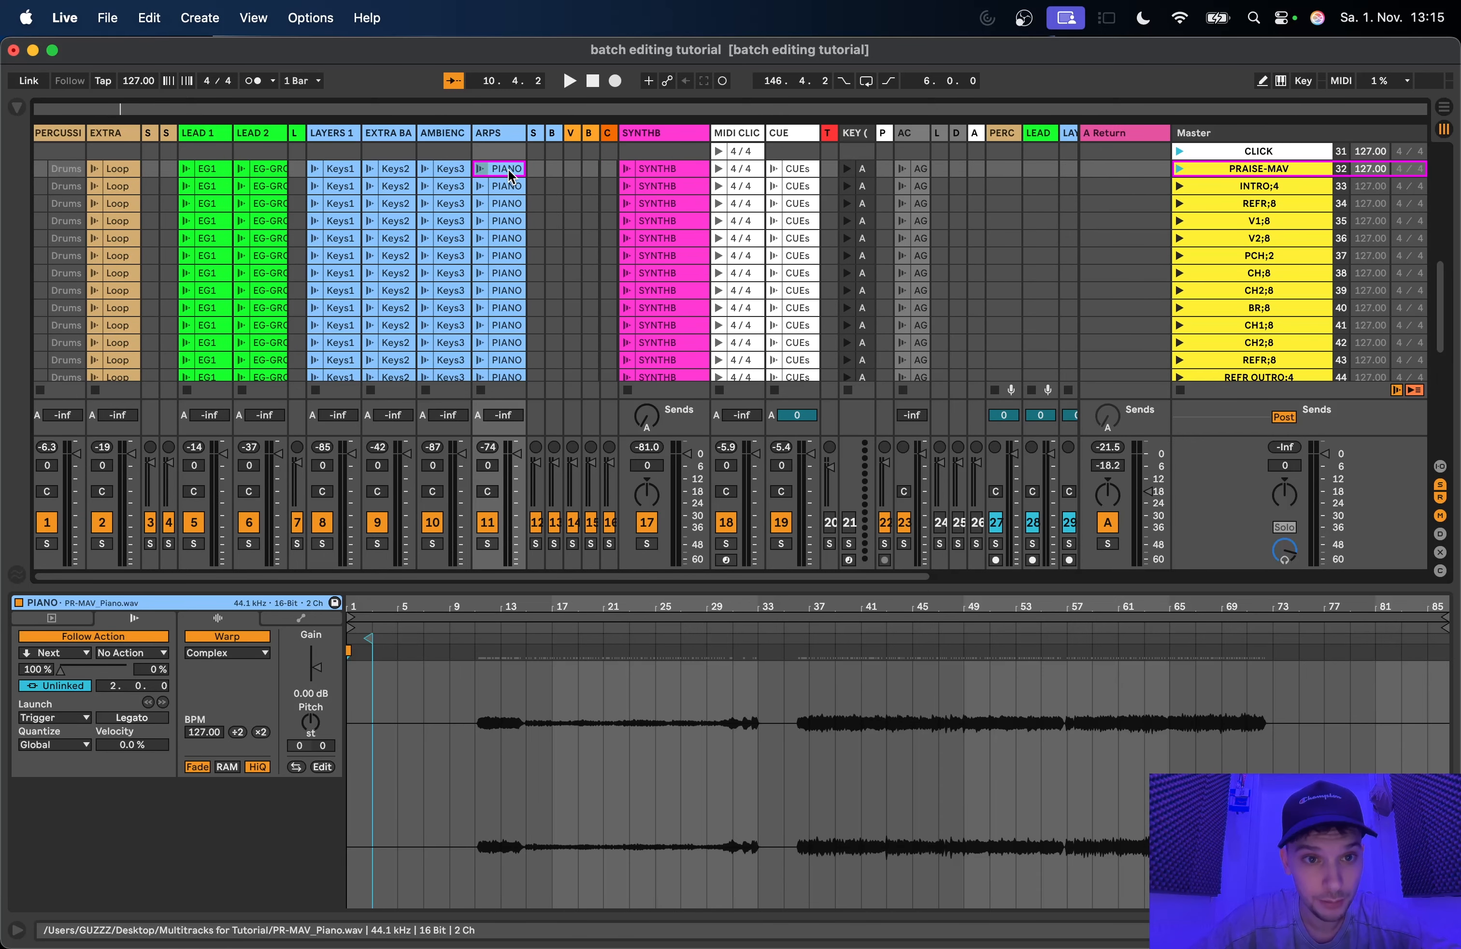
# Step: Open the AMBIENC track's PRAISE-MAV clip and enlarge the Session grid to show the whole second scene set
pyautogui.press('Left')
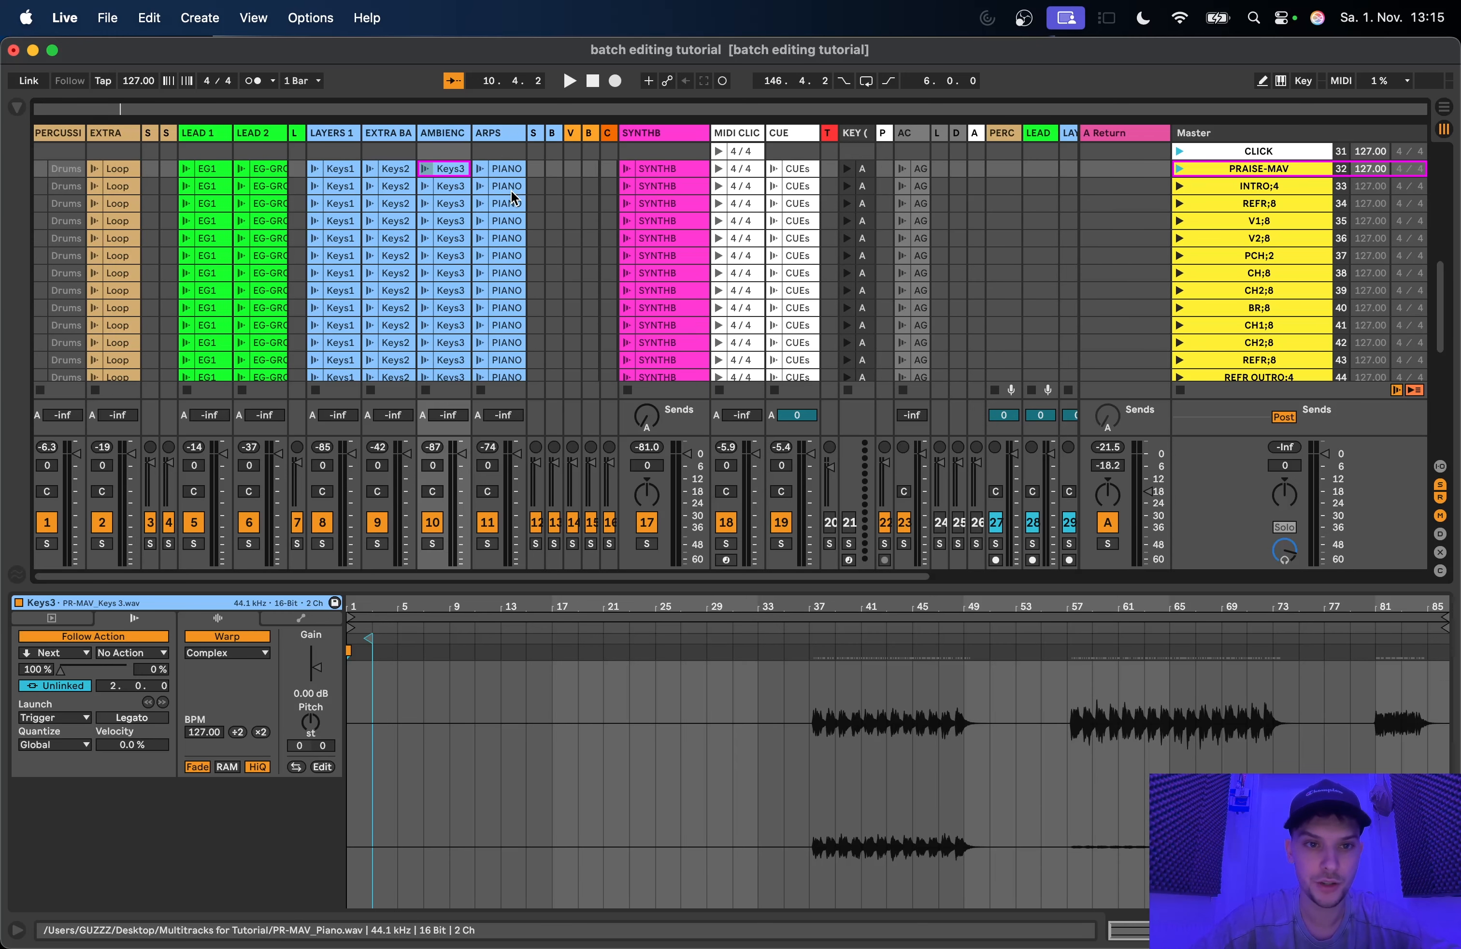
pyautogui.scroll(2, 483, 187)
pyautogui.moveTo(534, 588); pyautogui.dragTo(533, 720)
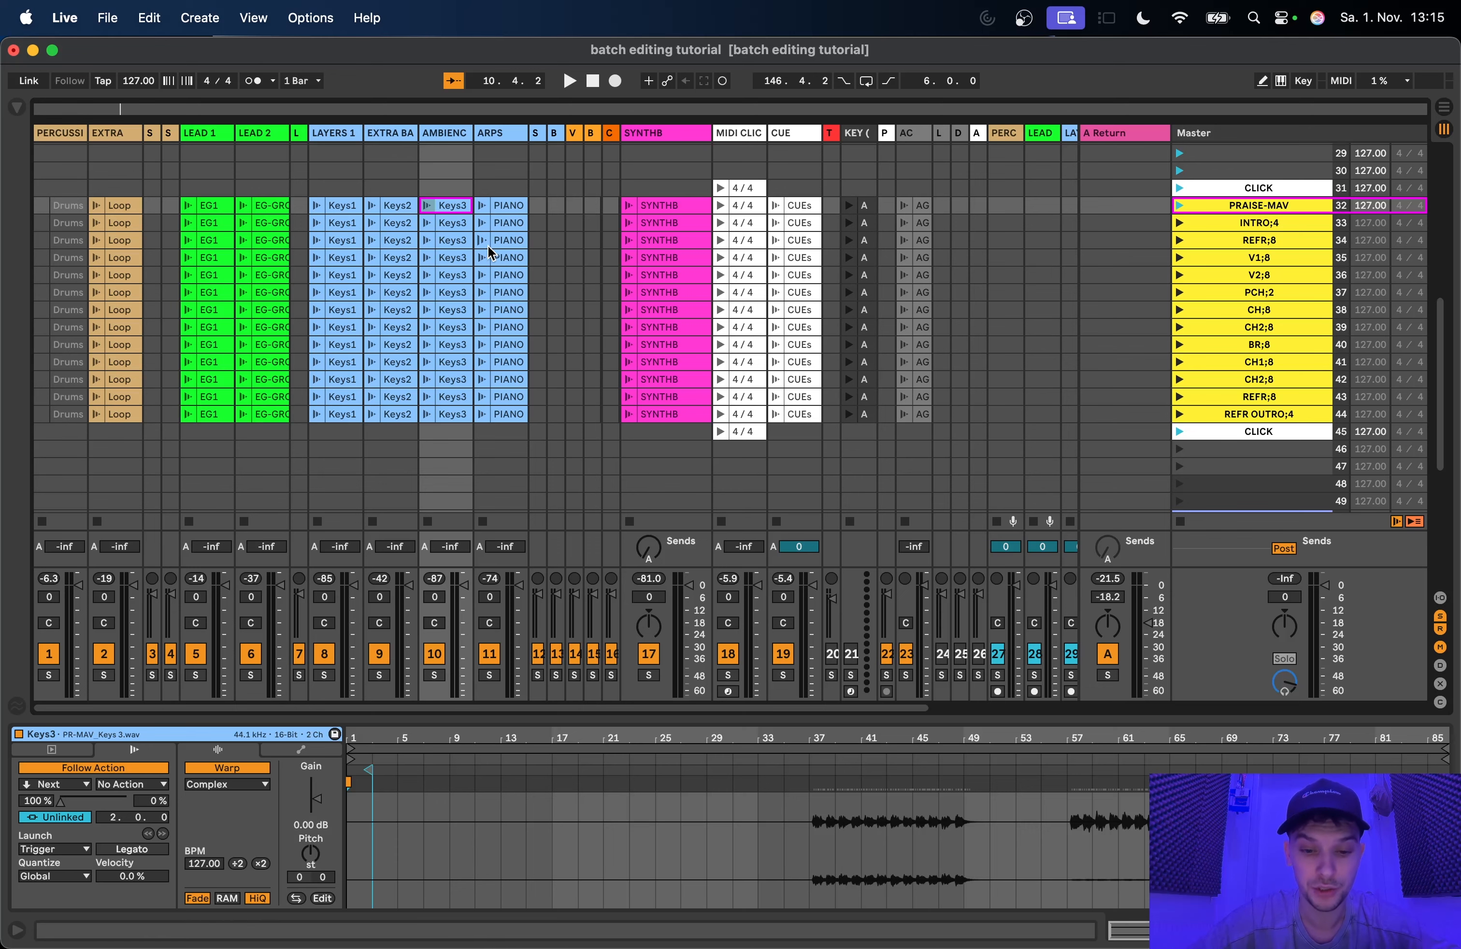
pyautogui.scroll(-2, 493, 250)
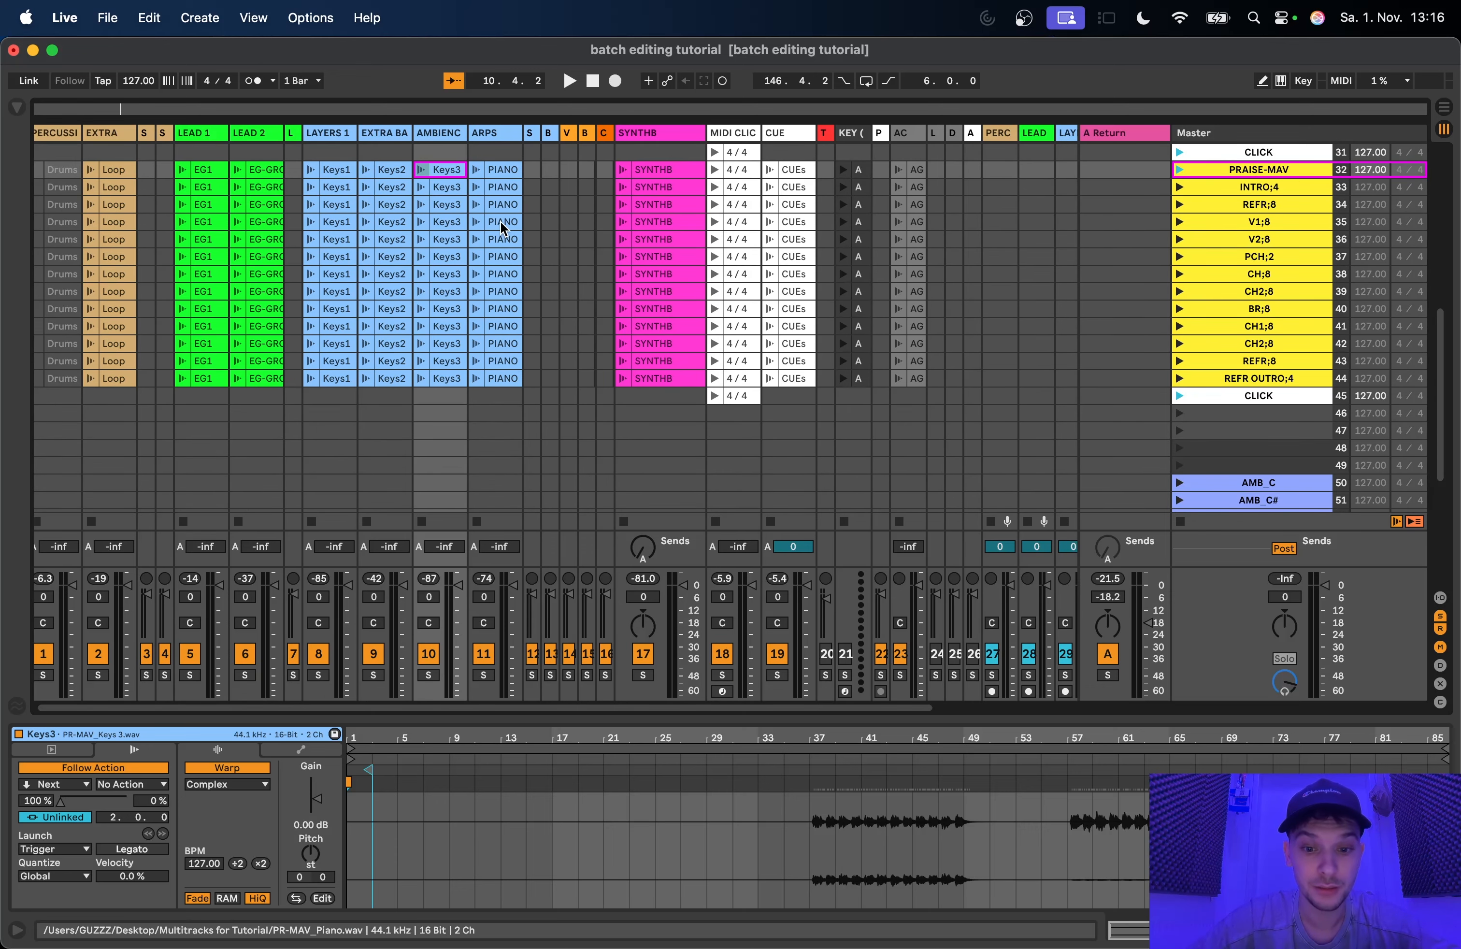
pyautogui.scroll(-2, 500, 228)
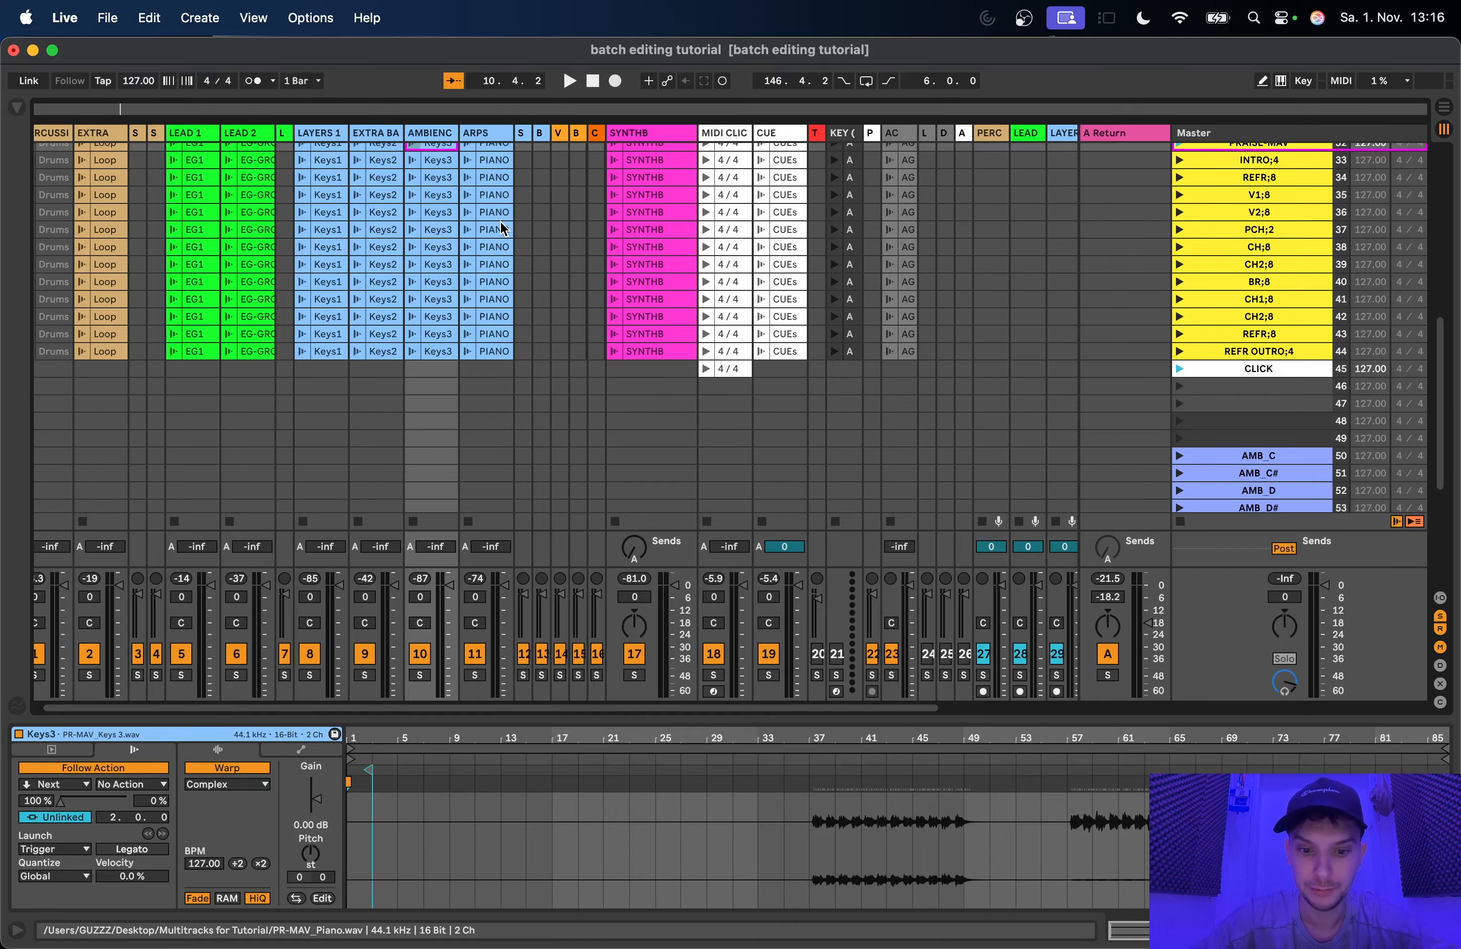
pyautogui.scroll(1, 501, 222)
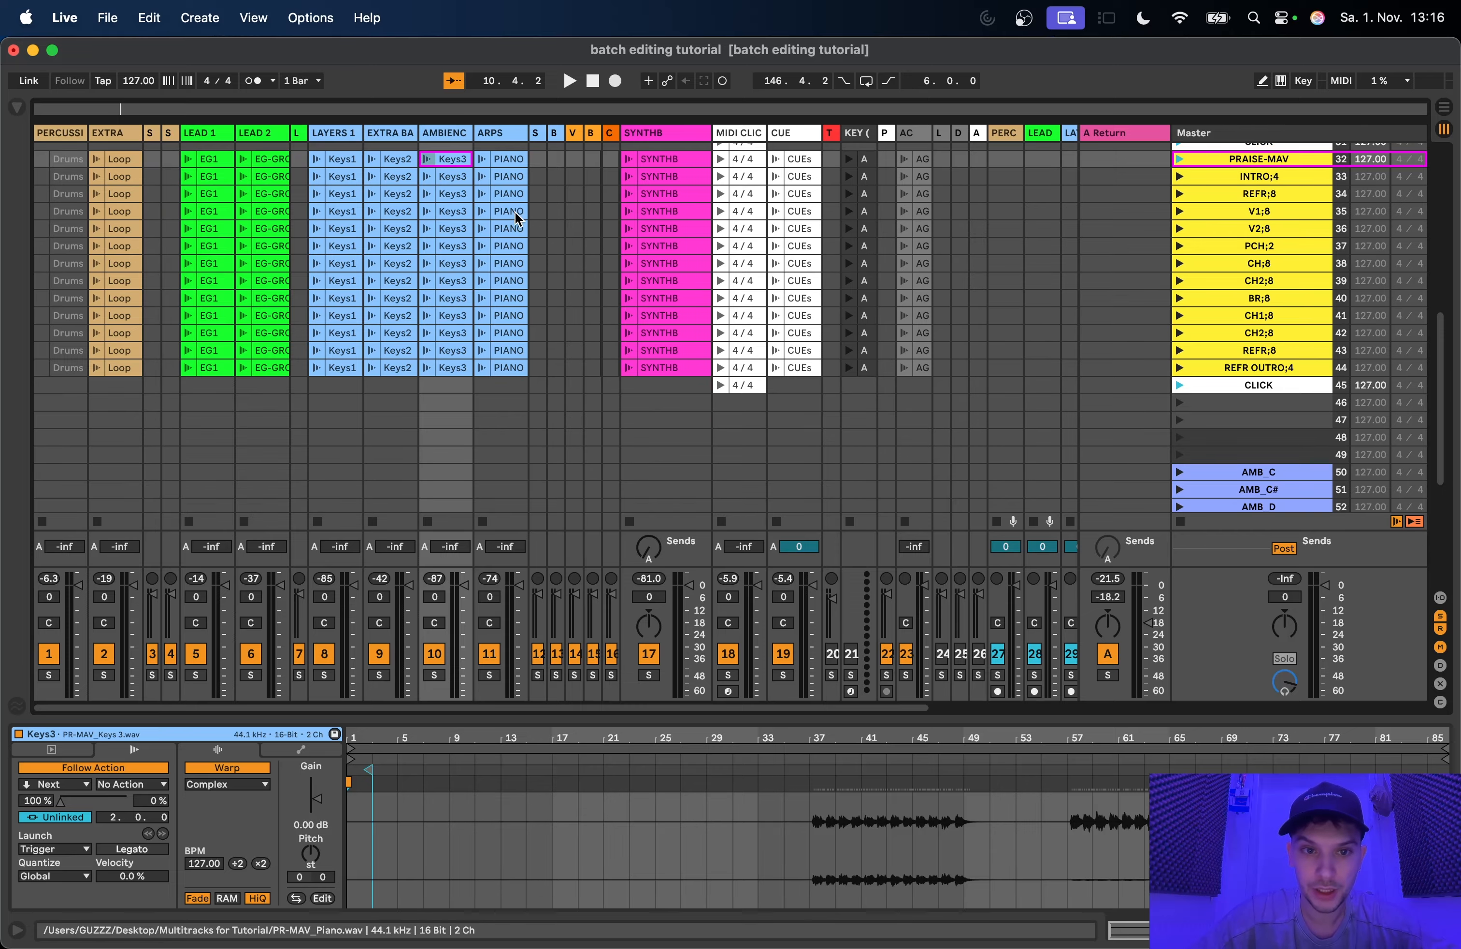
pyautogui.scroll(1, 620, 259)
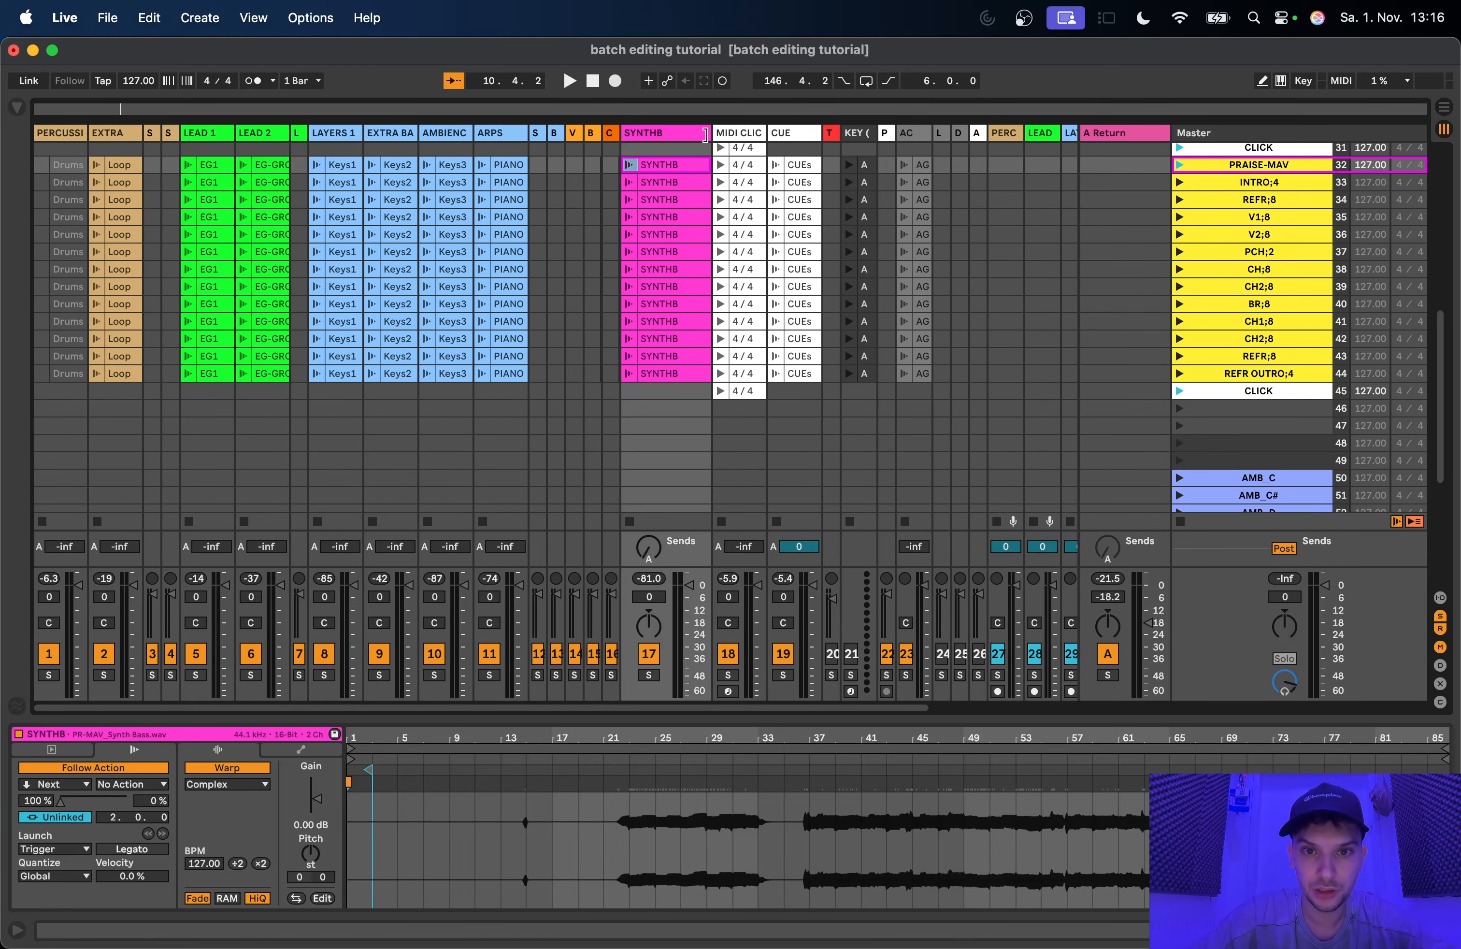
# Step: Narrow the SYNTHB track's column slightly in the Session grid
pyautogui.moveTo(711, 133); pyautogui.dragTo(693, 133)
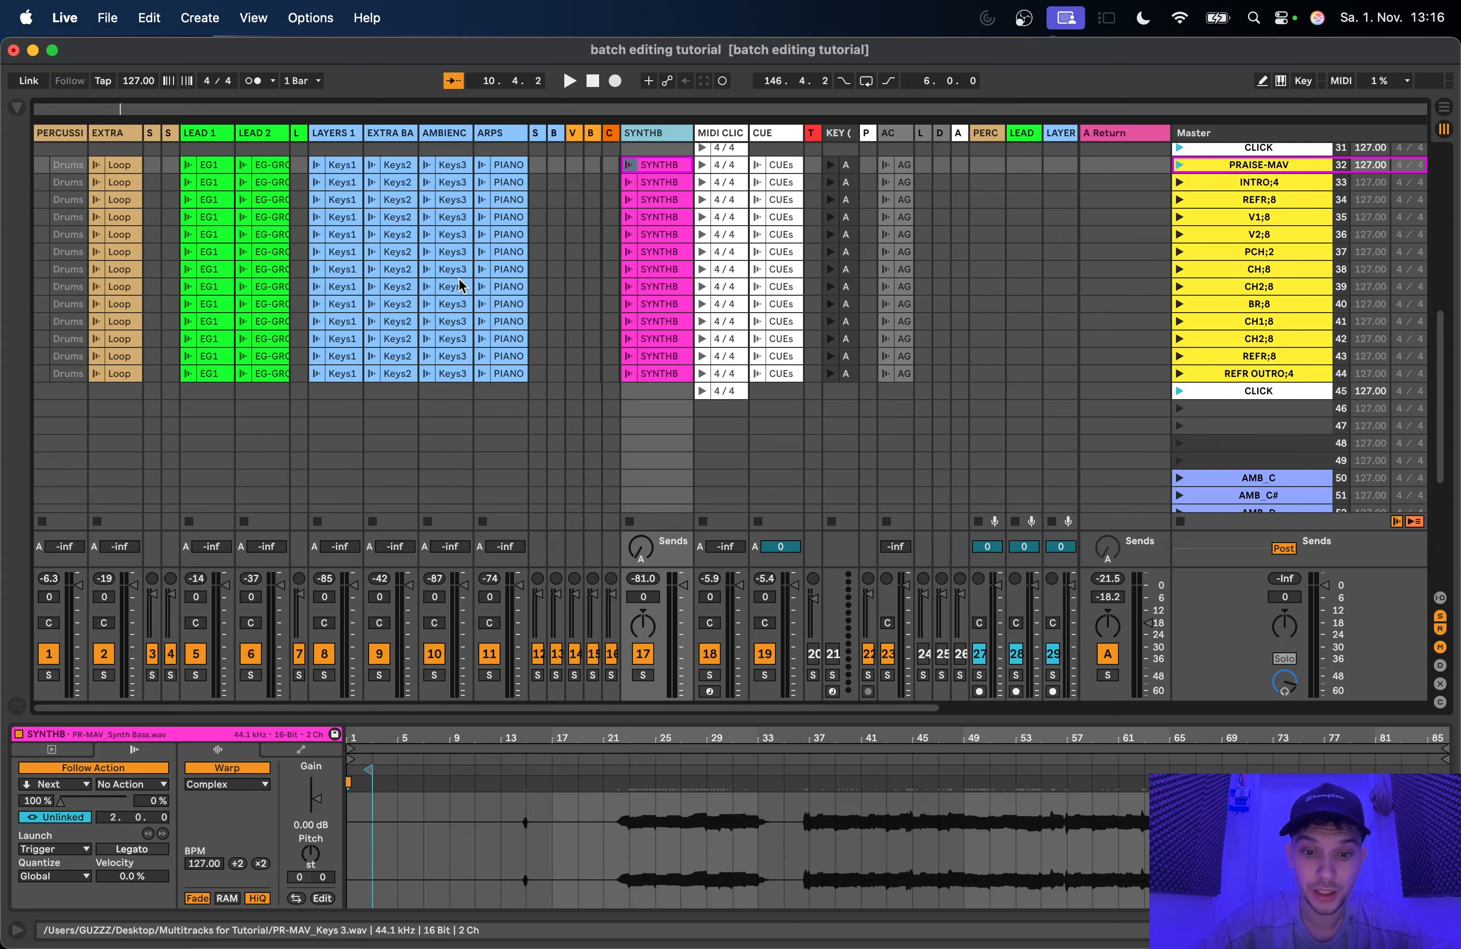
pyautogui.scroll(1, 459, 284)
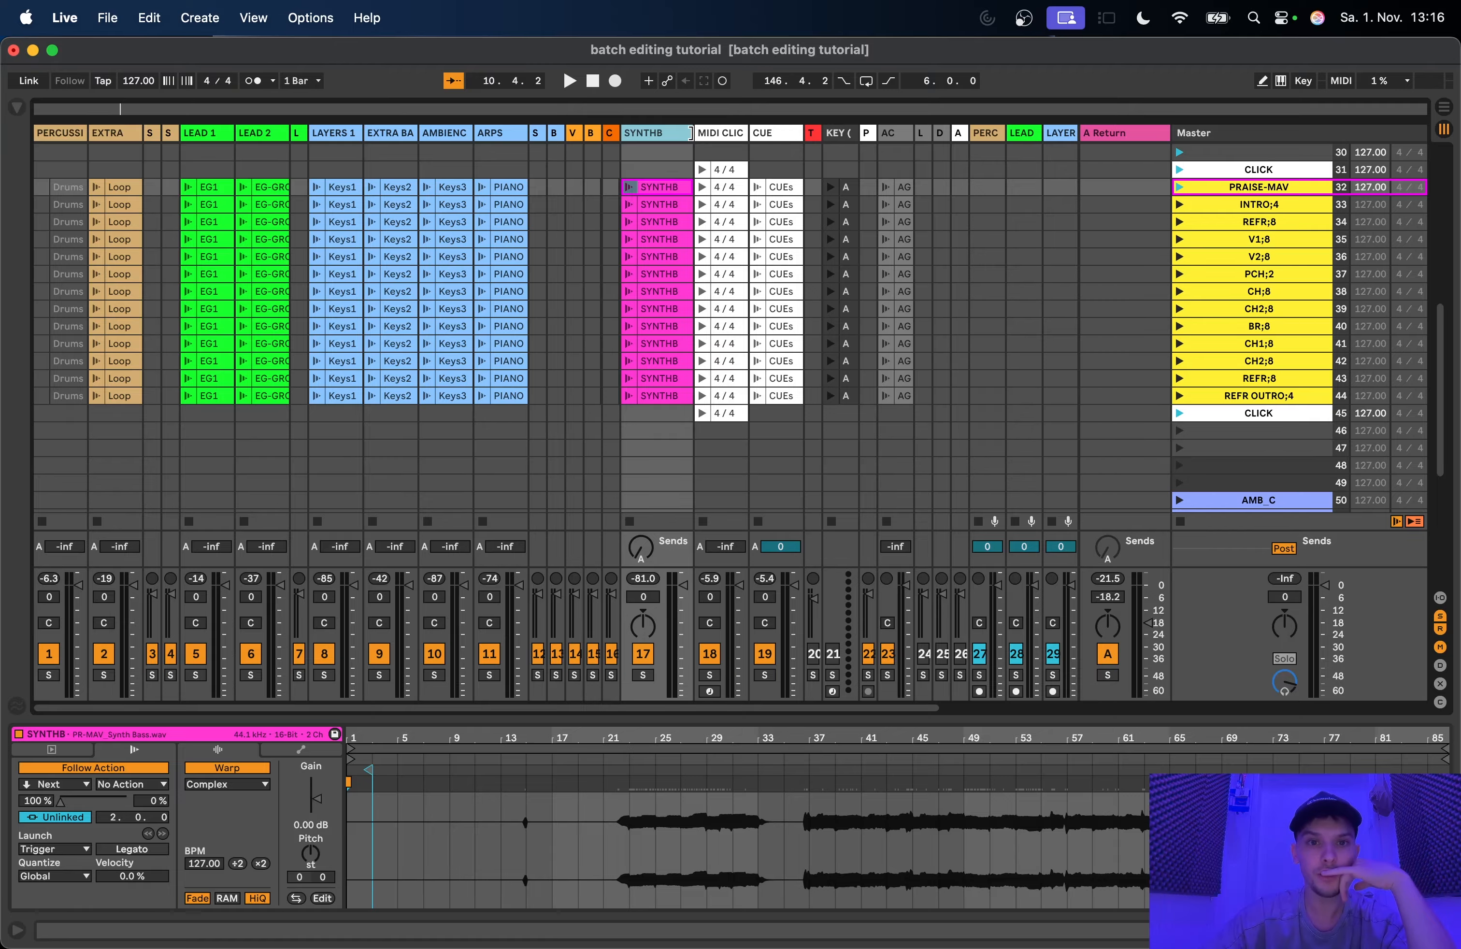
pyautogui.moveTo(693, 133)
pyautogui.mouseDown()
pyautogui.moveTo(680, 134)
pyautogui.moveTo(694, 134)
pyautogui.mouseUp()
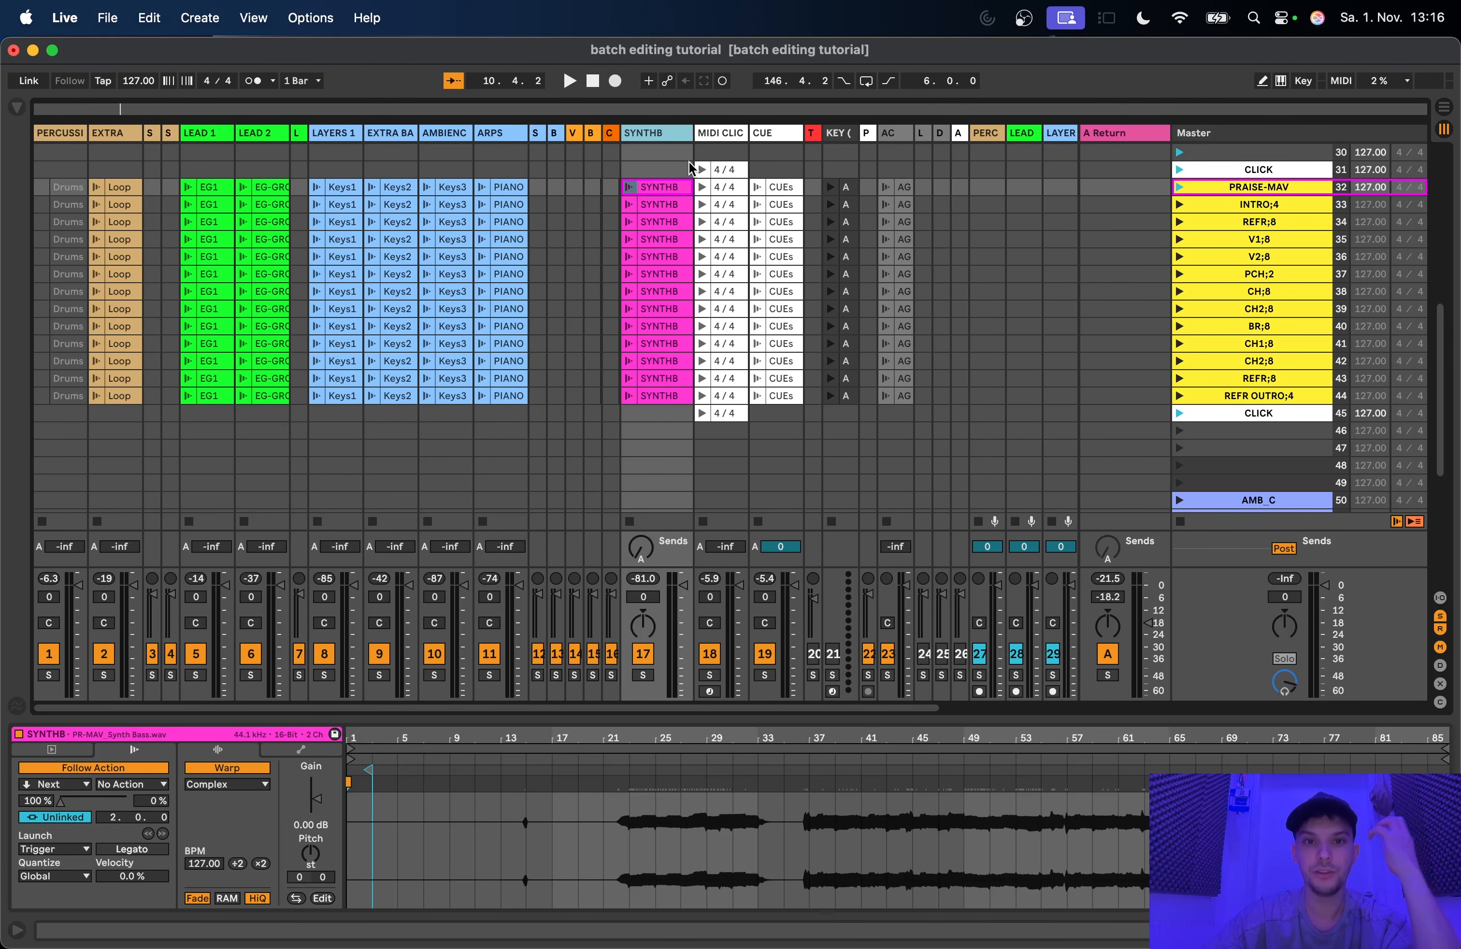
# Step: Inspect the SYNTHB clips in the INTRO;4, V1;8 and CH;8 scenes, including the CH;8 clip's start and end settings
pyautogui.click(668, 204)
pyautogui.click(668, 238)
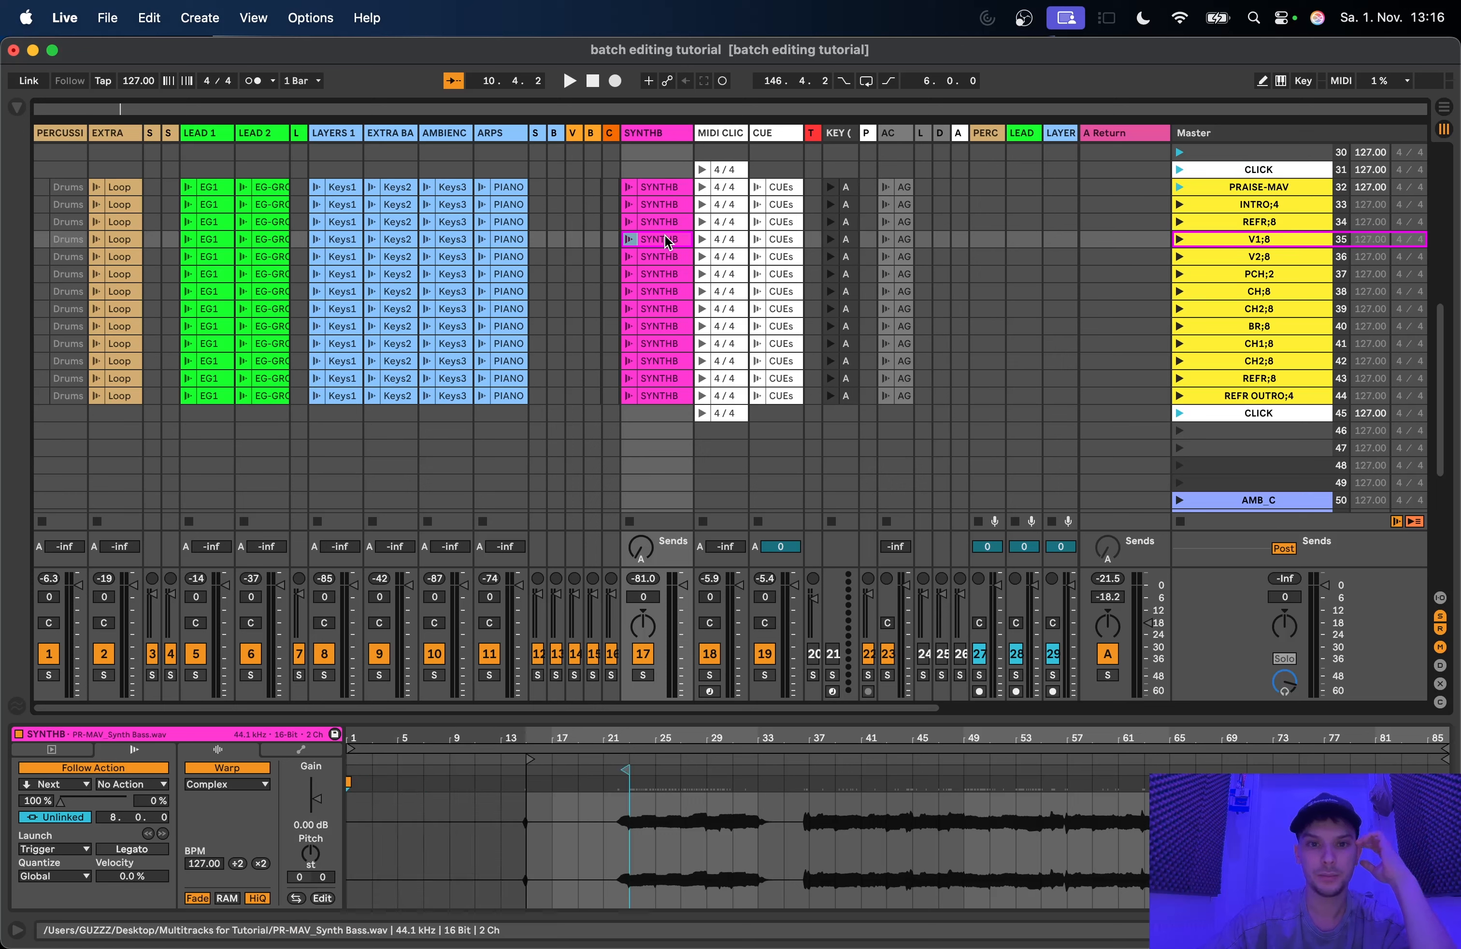
pyautogui.click(663, 292)
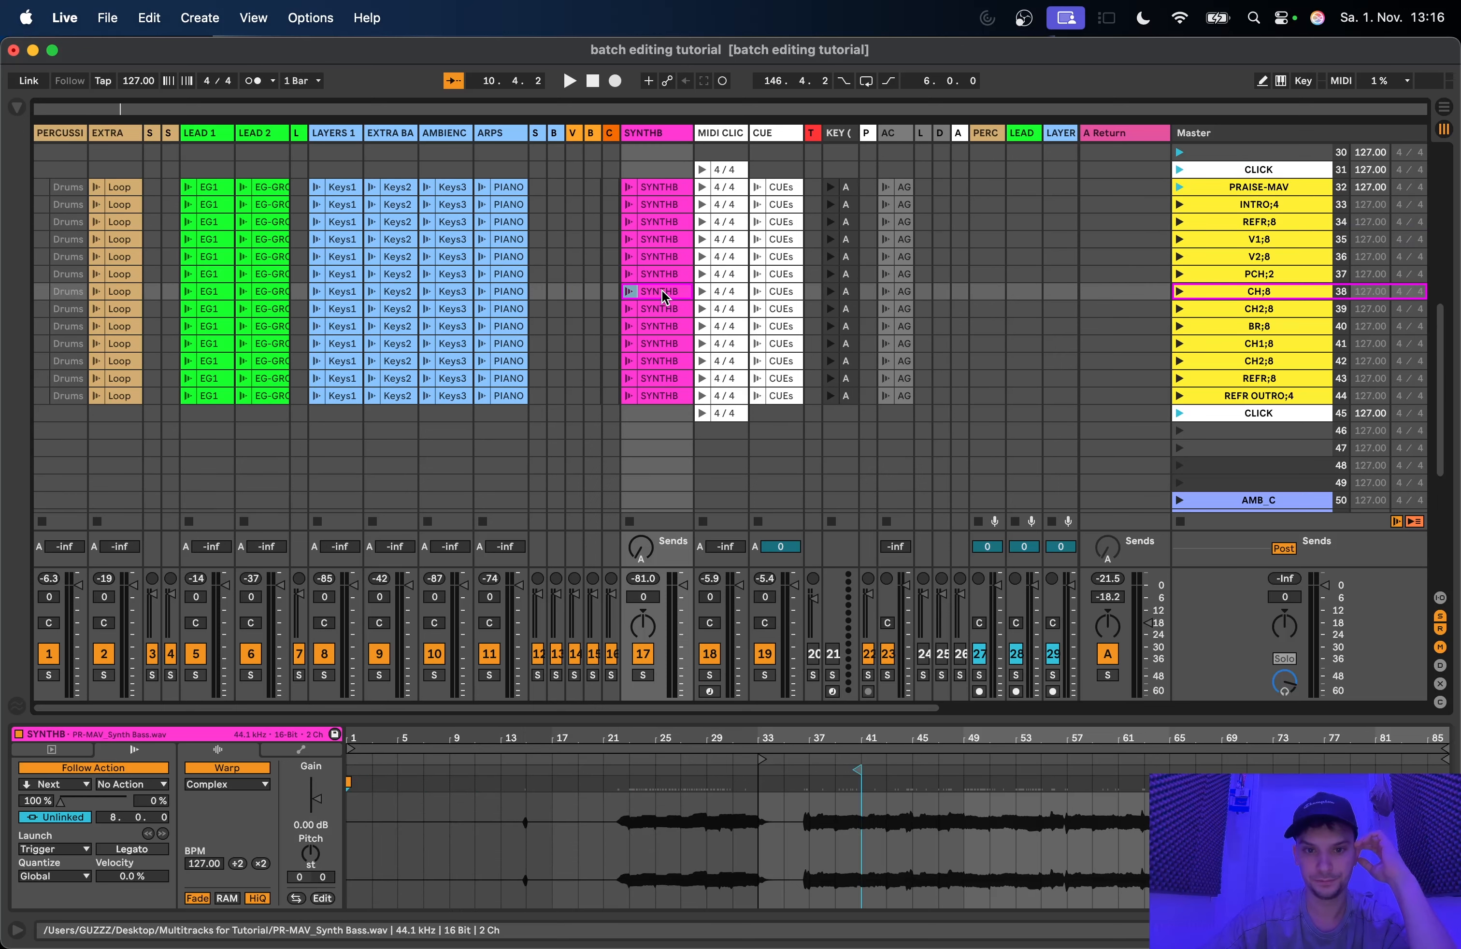
pyautogui.click(68, 752)
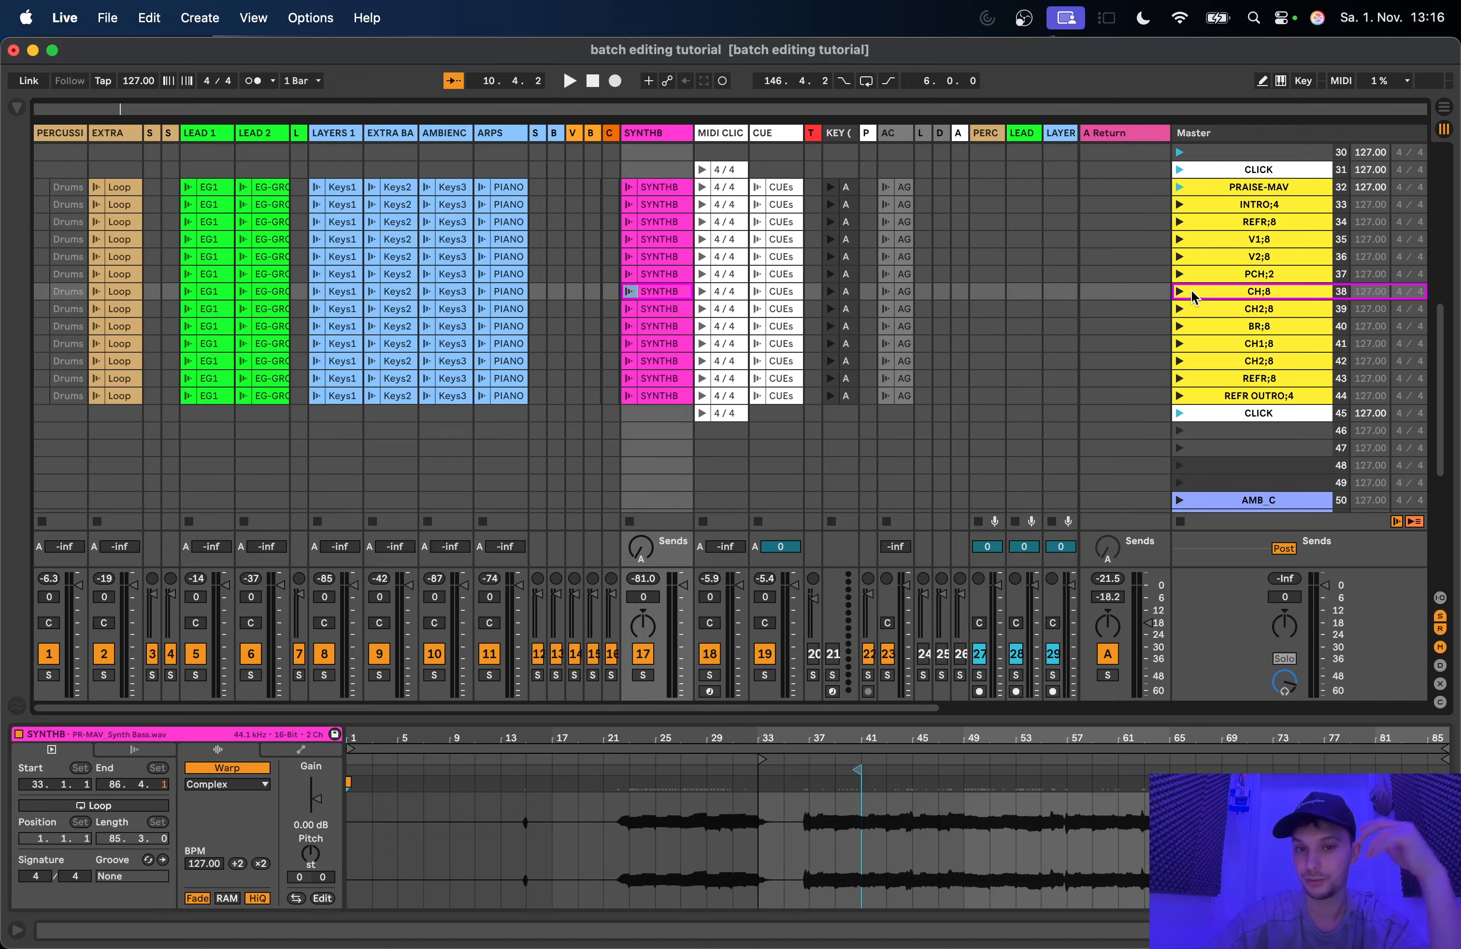
# Step: Return to the first scene set and inspect the CUEs clip in its REFR OUTRO;4 scene
pyautogui.scroll(1, 870, 266)
pyautogui.scroll(10, 783, 261)
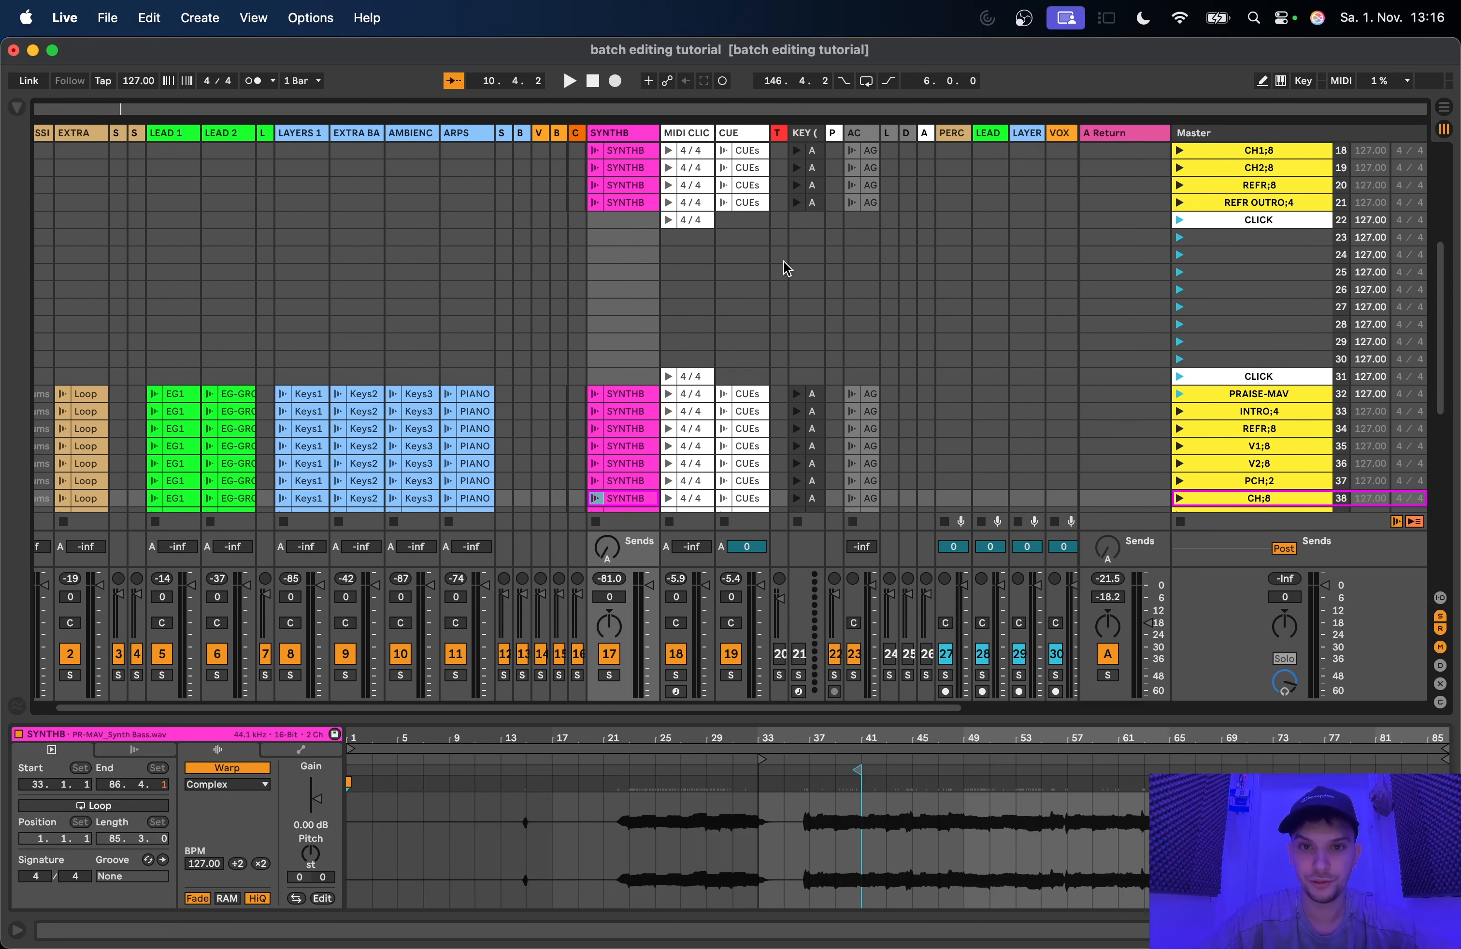
pyautogui.click(760, 234)
pyautogui.scroll(5, 759, 234)
pyautogui.scroll(-10, 760, 234)
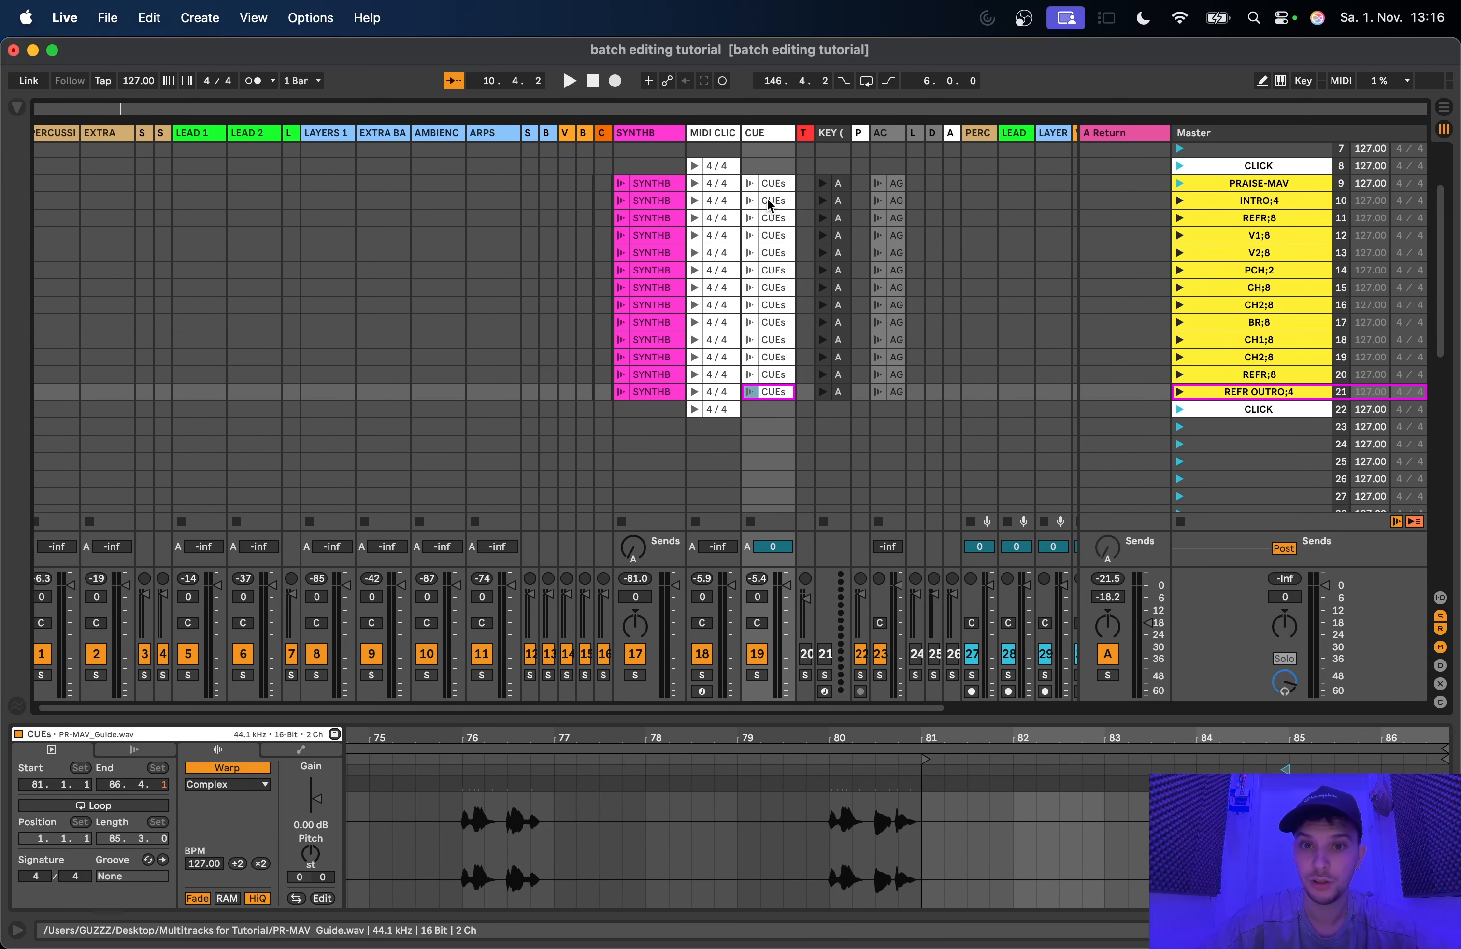
pyautogui.hscroll(2, 776, 221)
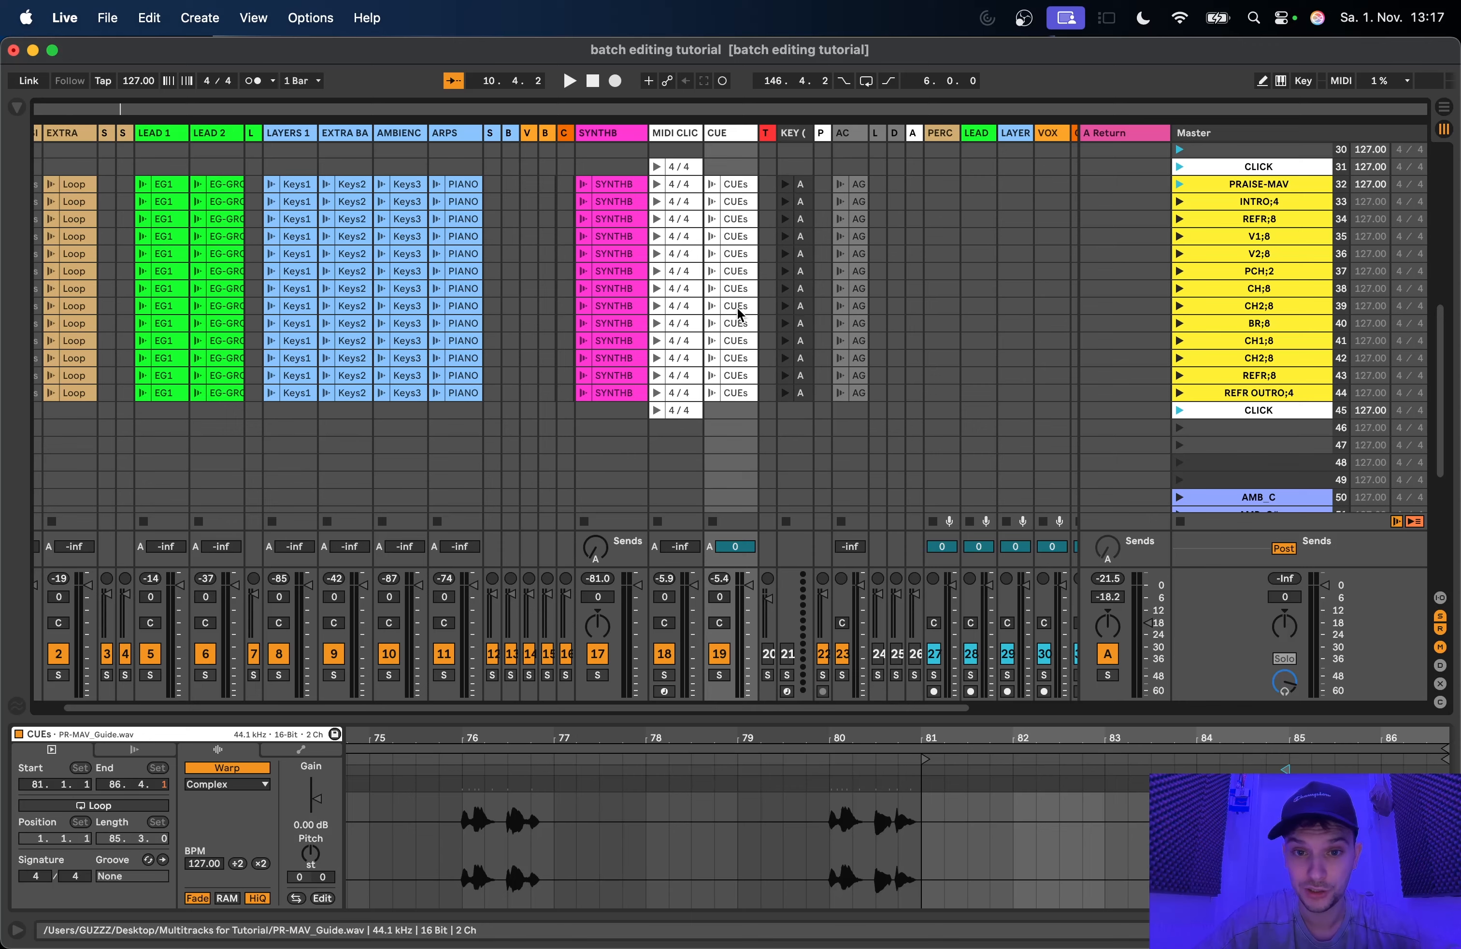
pyautogui.scroll(-2, 737, 307)
pyautogui.hscroll(-1, 737, 307)
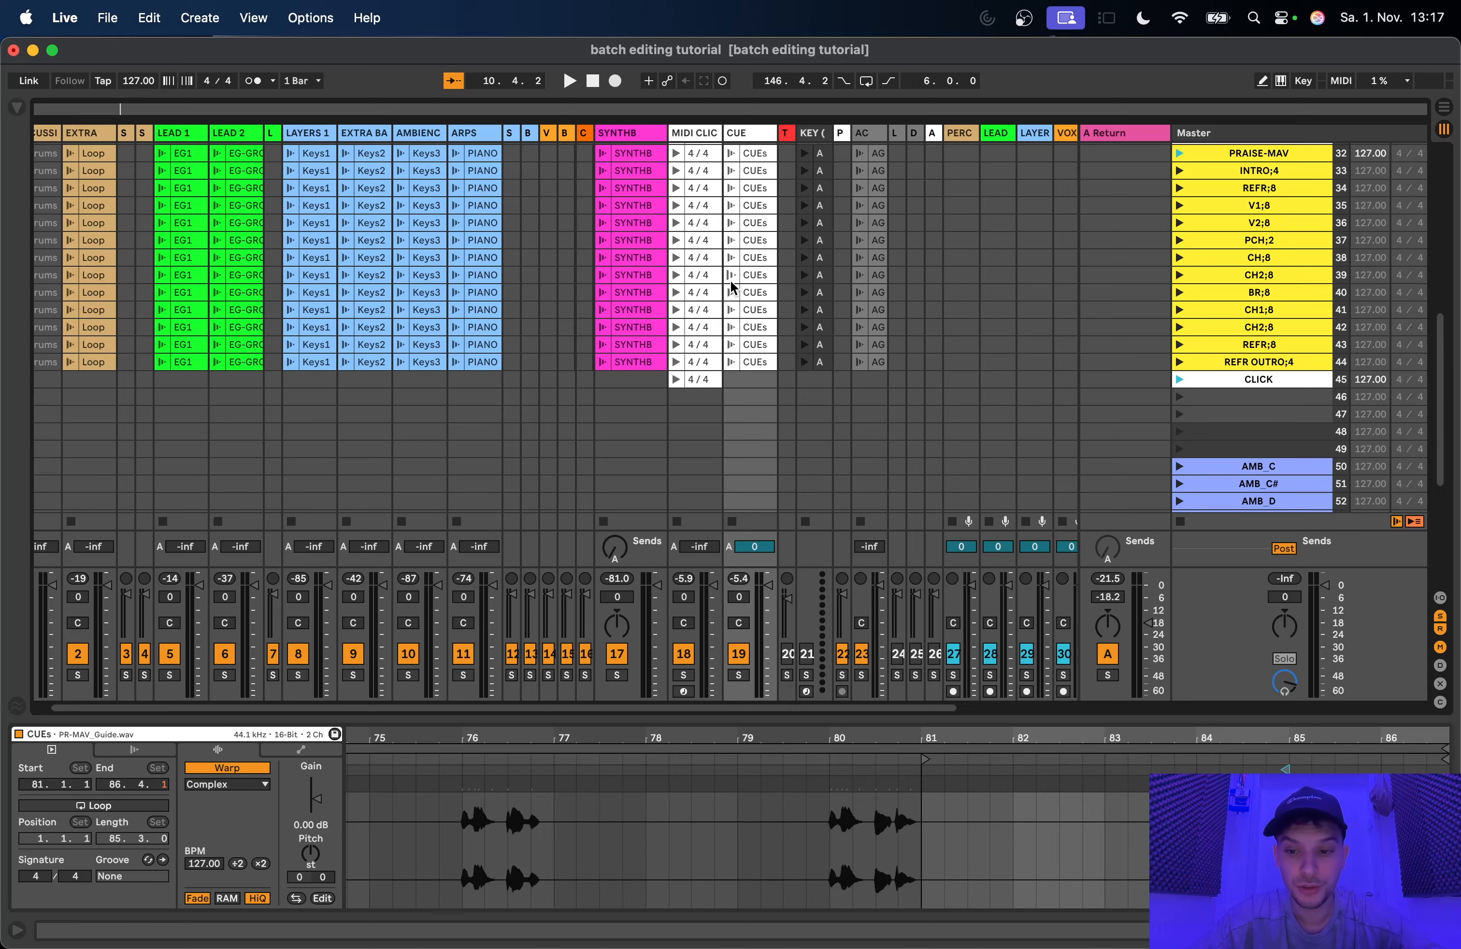
pyautogui.scroll(-1, 735, 273)
pyautogui.hscroll(-1, 735, 273)
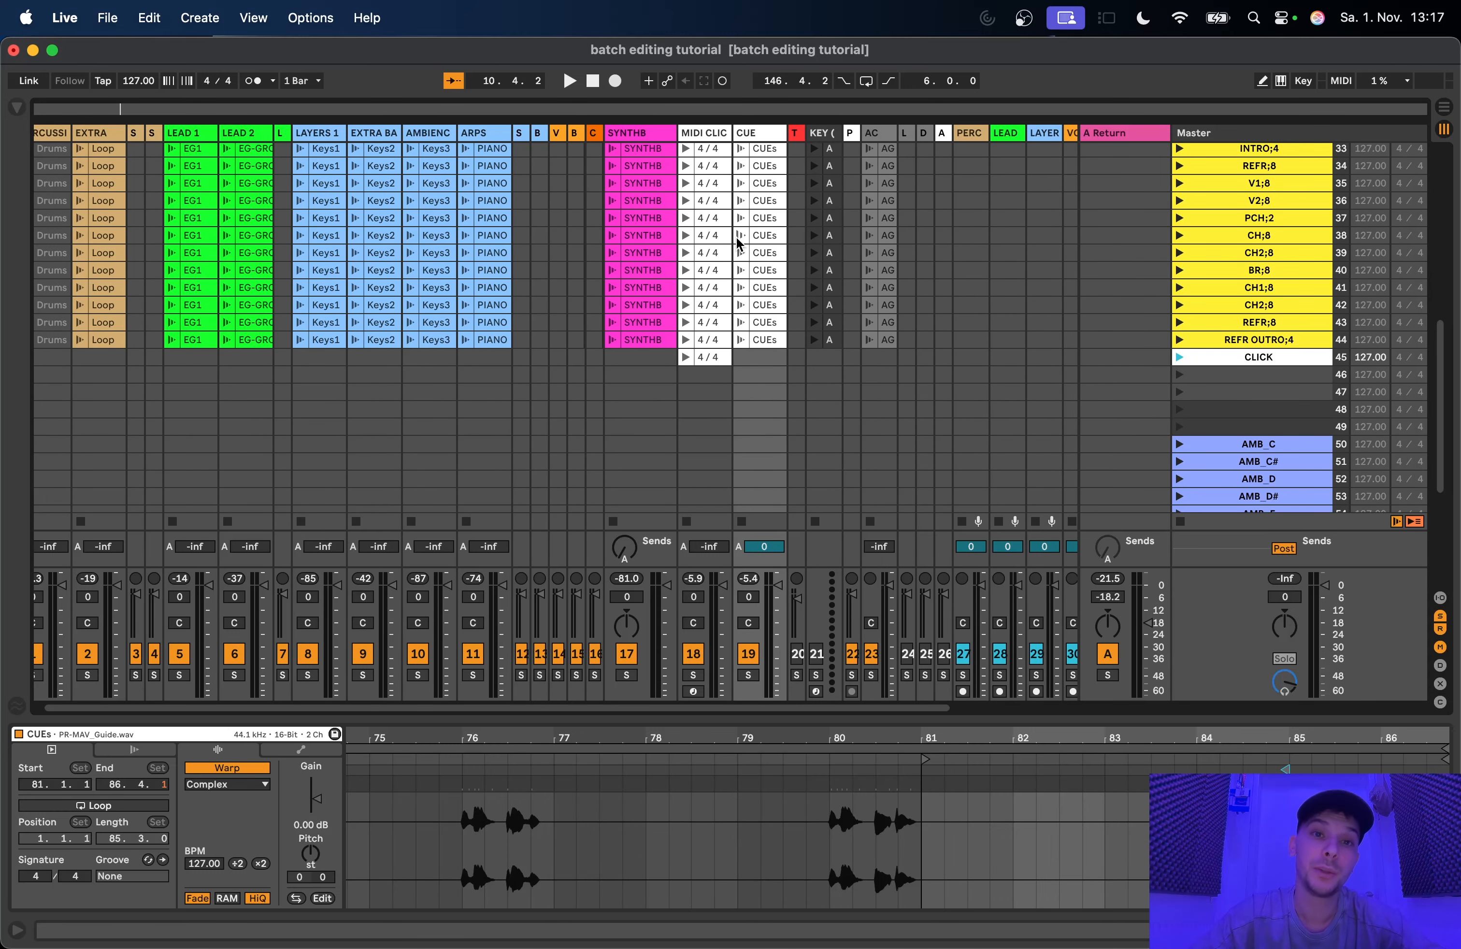
pyautogui.scroll(-1, 735, 240)
pyautogui.hscroll(-1, 736, 240)
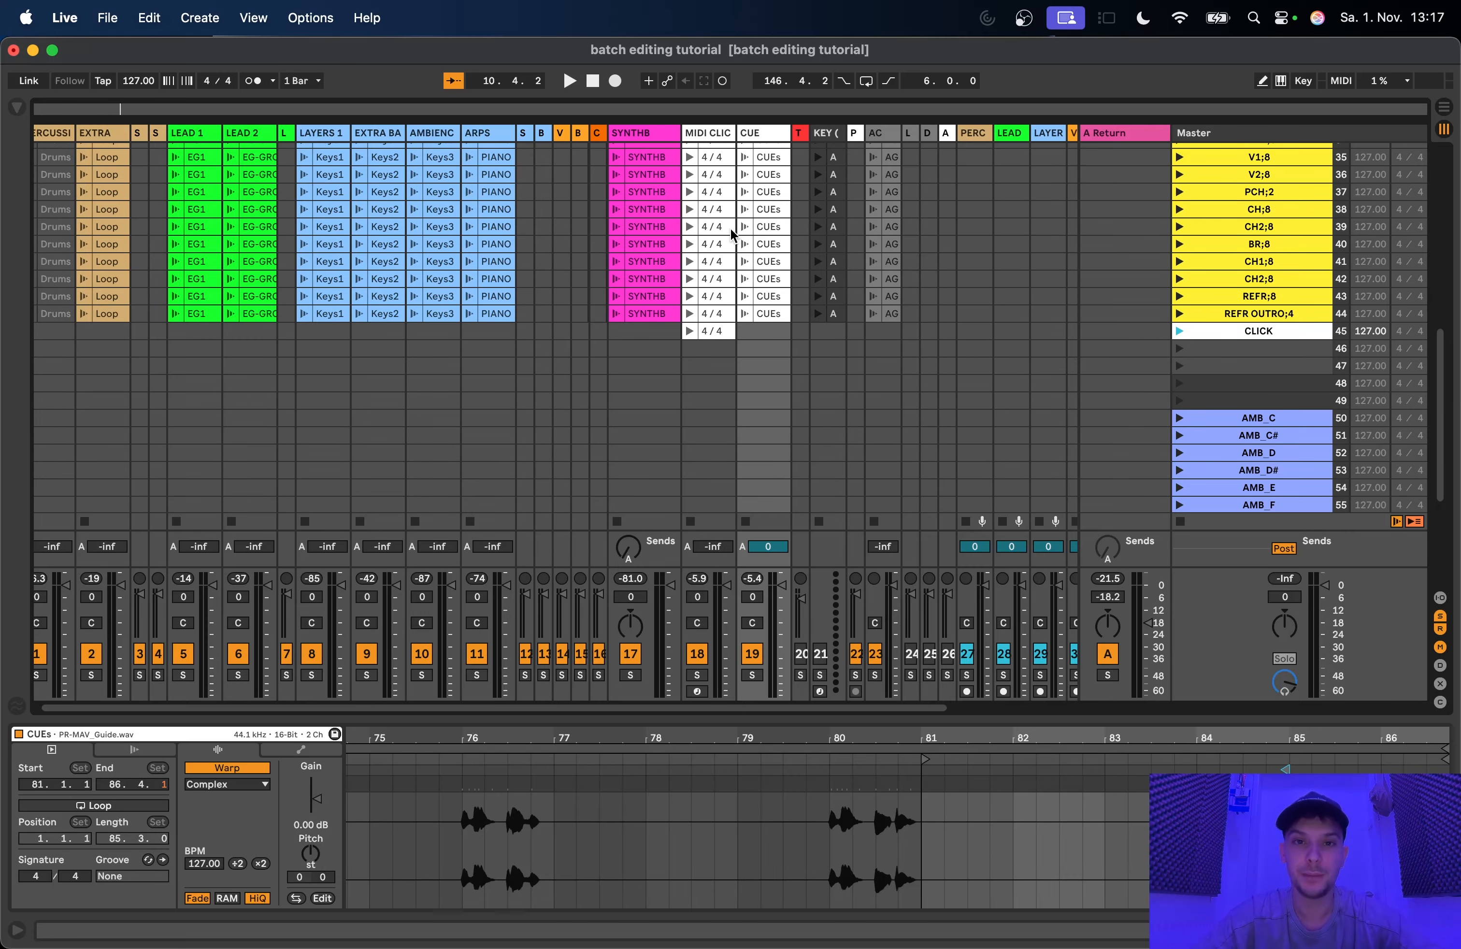